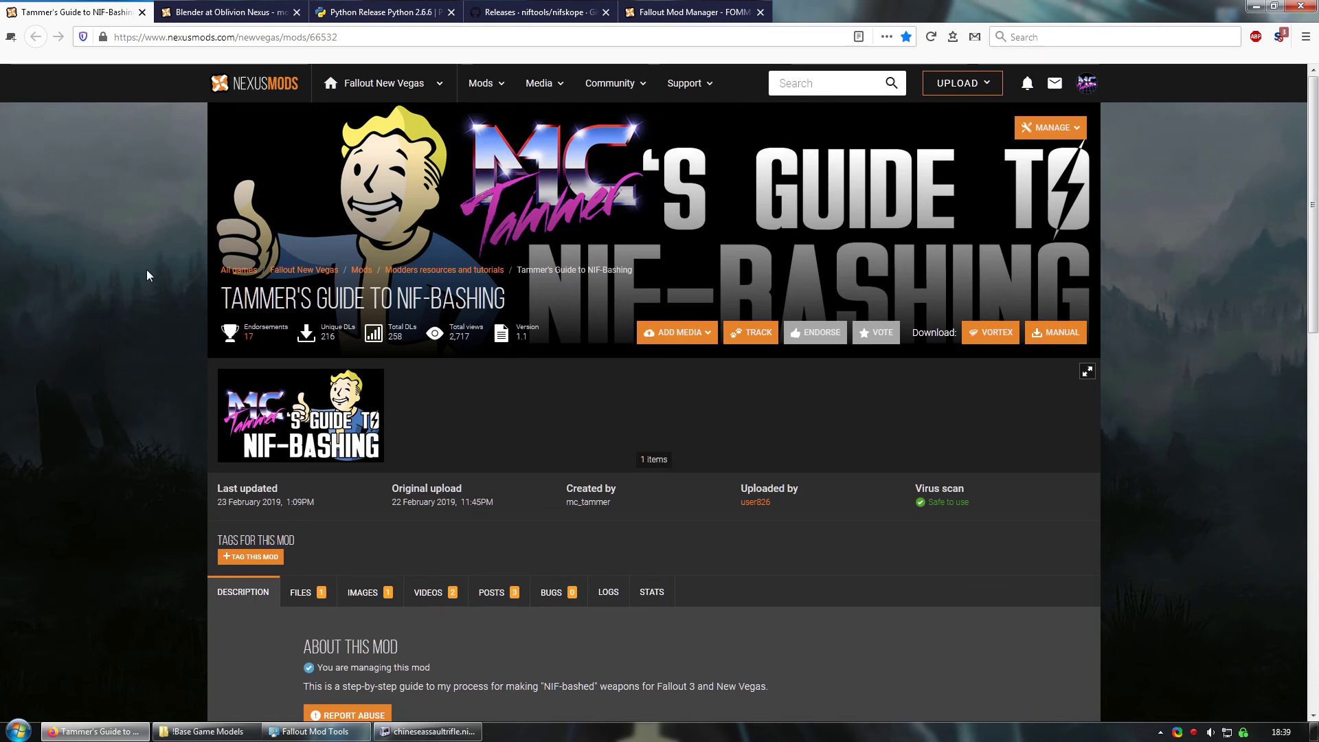
- Cycle through the Blender mod, Python 2.6.6, NifSkope and Fallout Mod Manager pages, ending on Tammer's NIF-Bashing guide
left_click(215, 14)
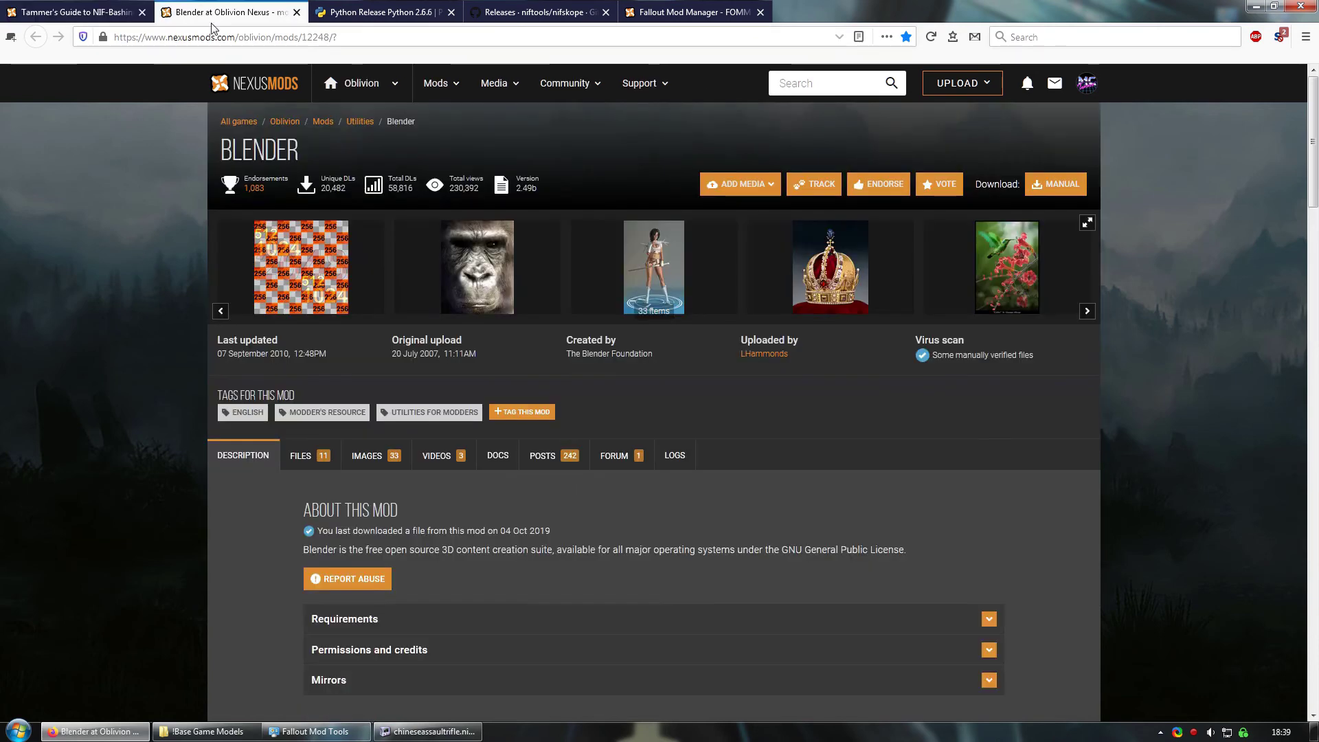
left_click(384, 12)
left_click(548, 14)
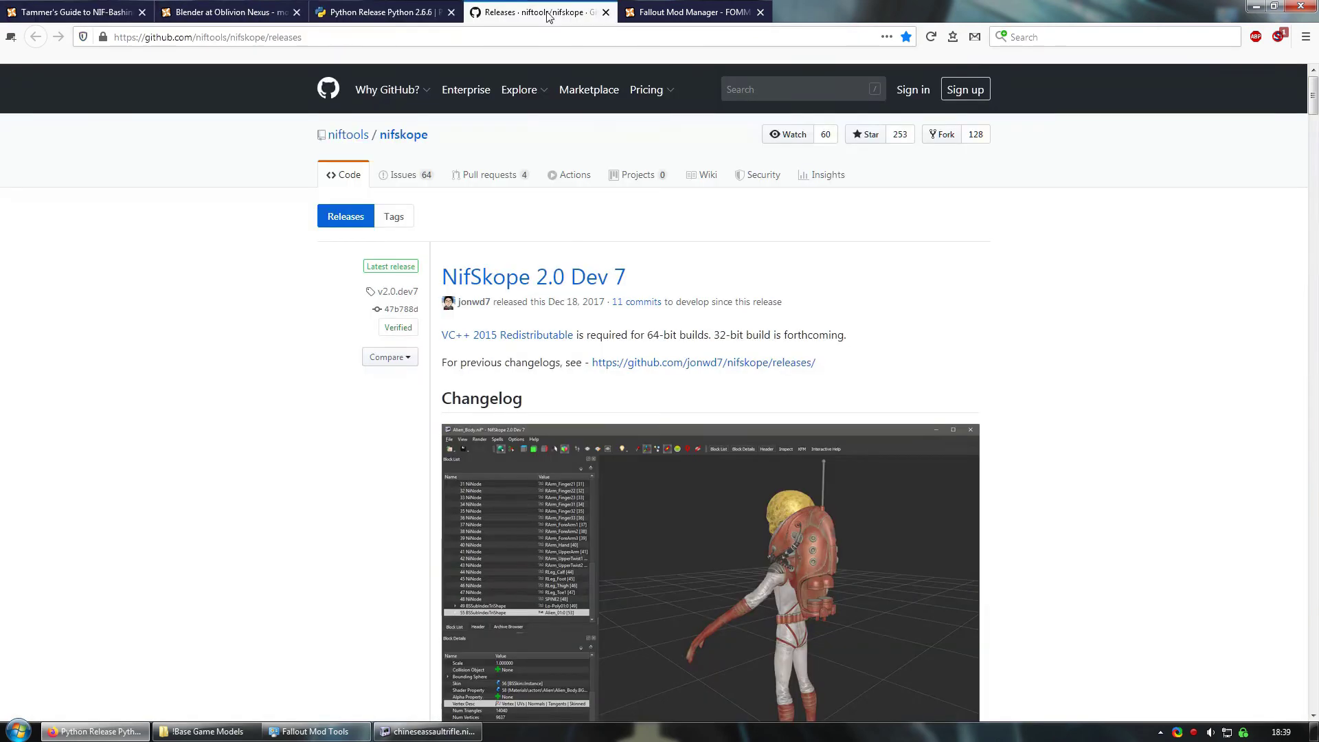
left_click(684, 15)
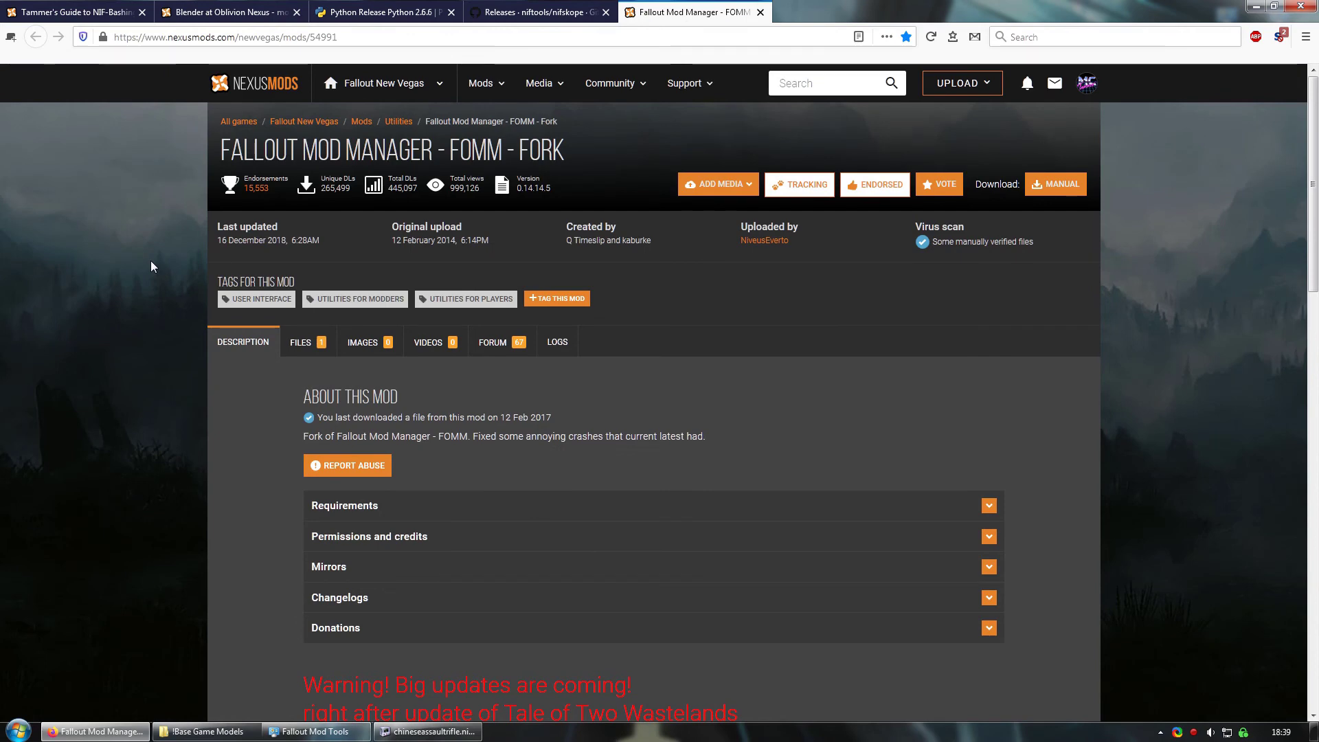
left_click(210, 8)
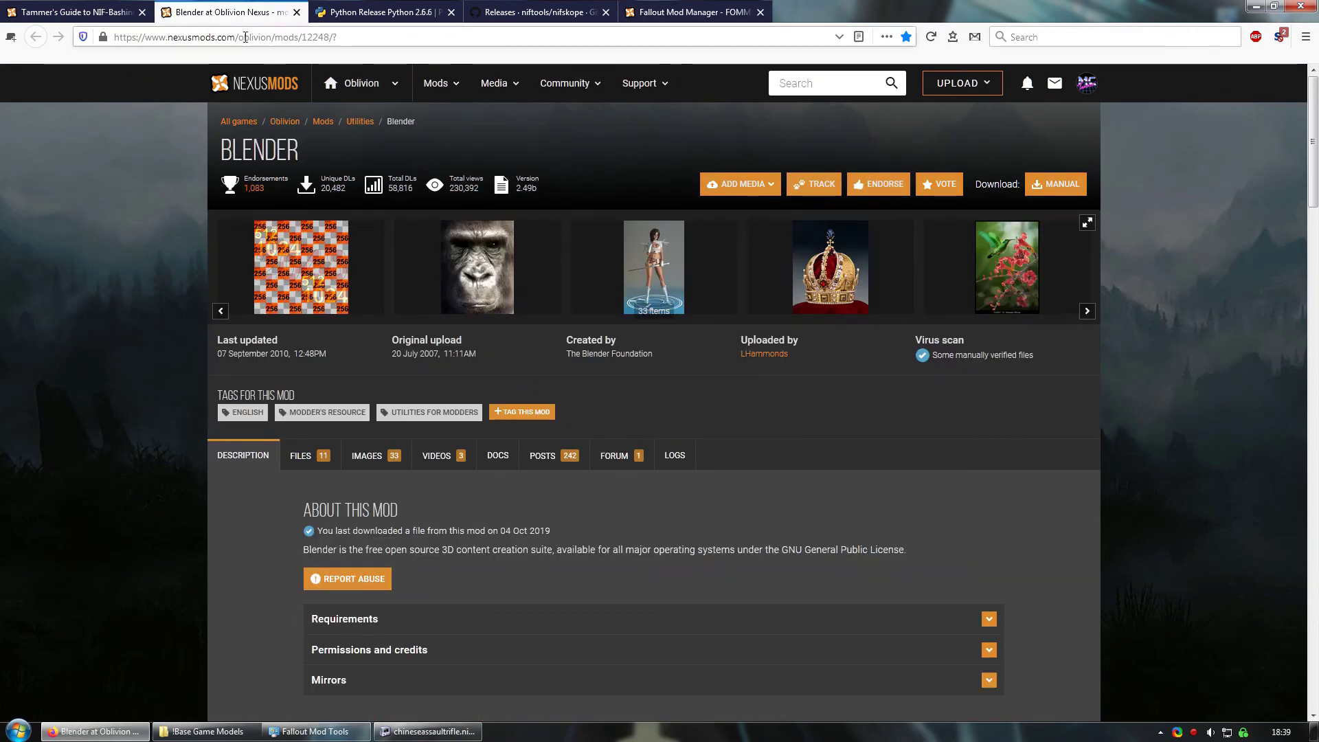
left_click(387, 12)
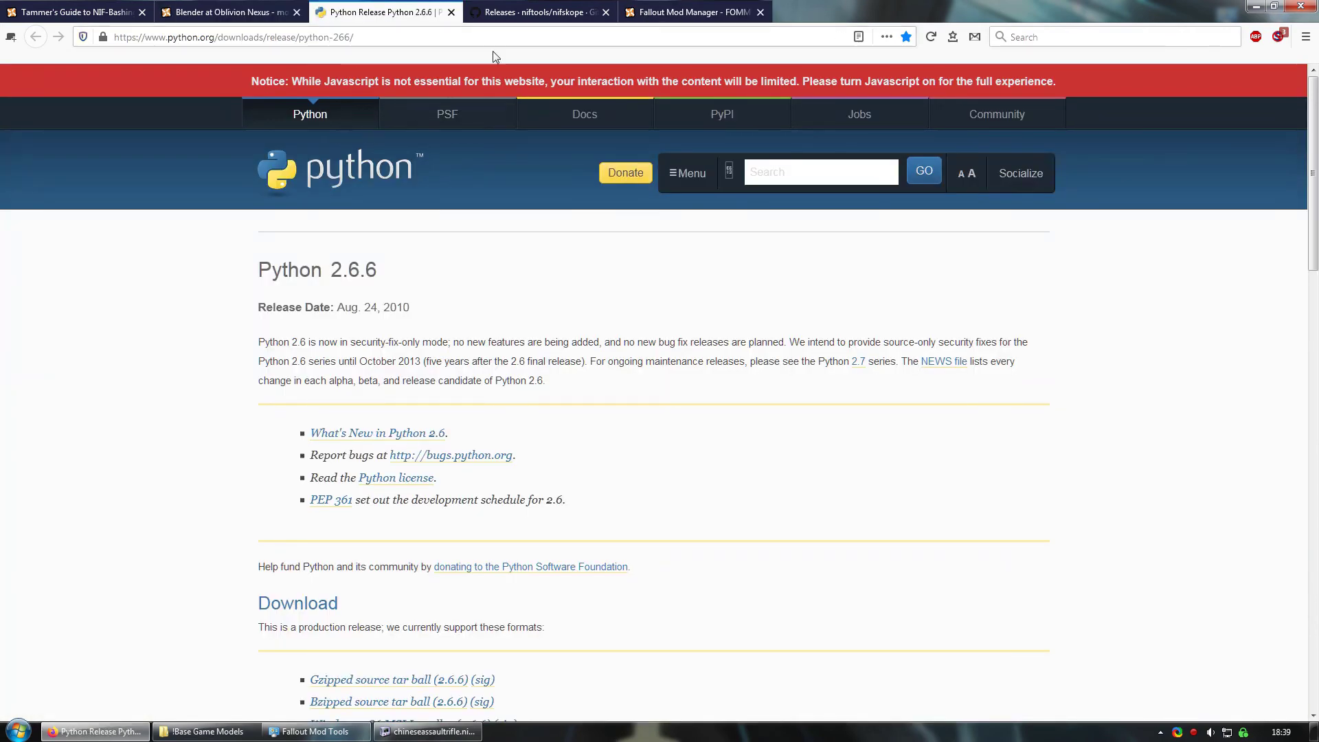
left_click(536, 12)
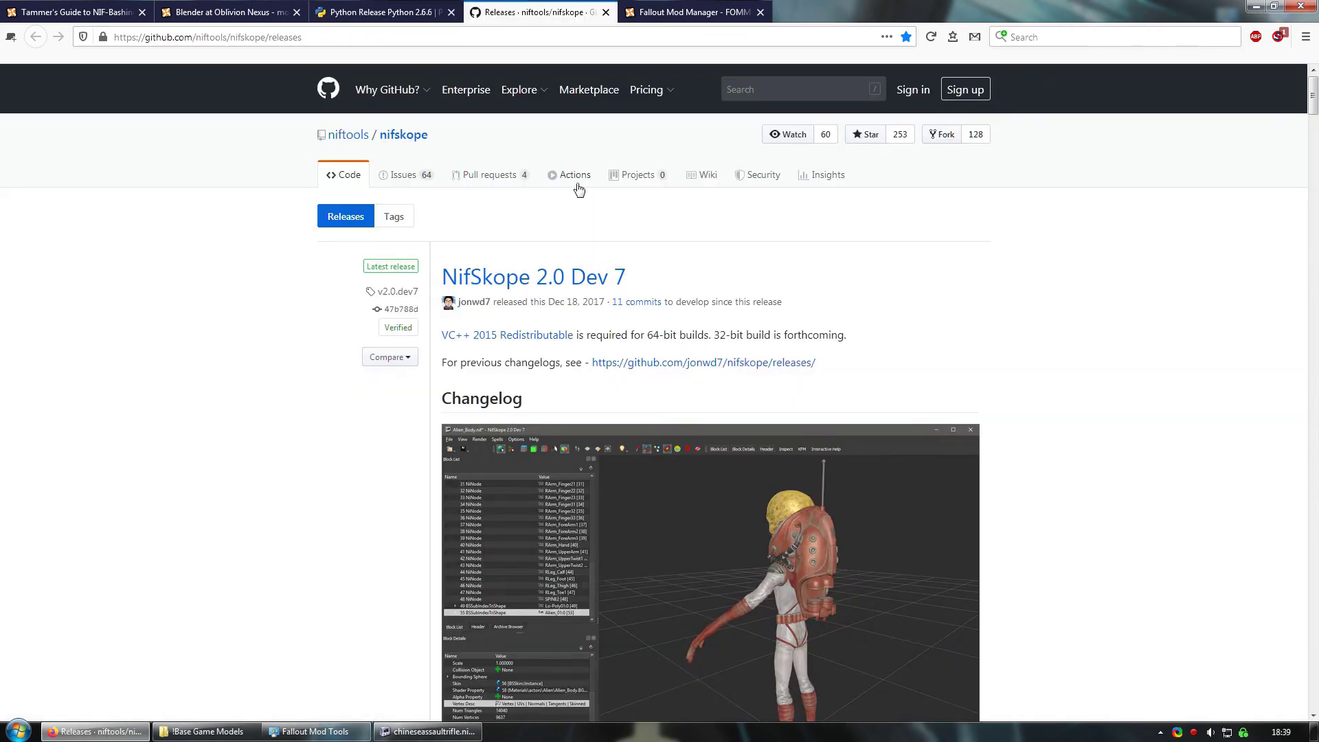
left_click(690, 11)
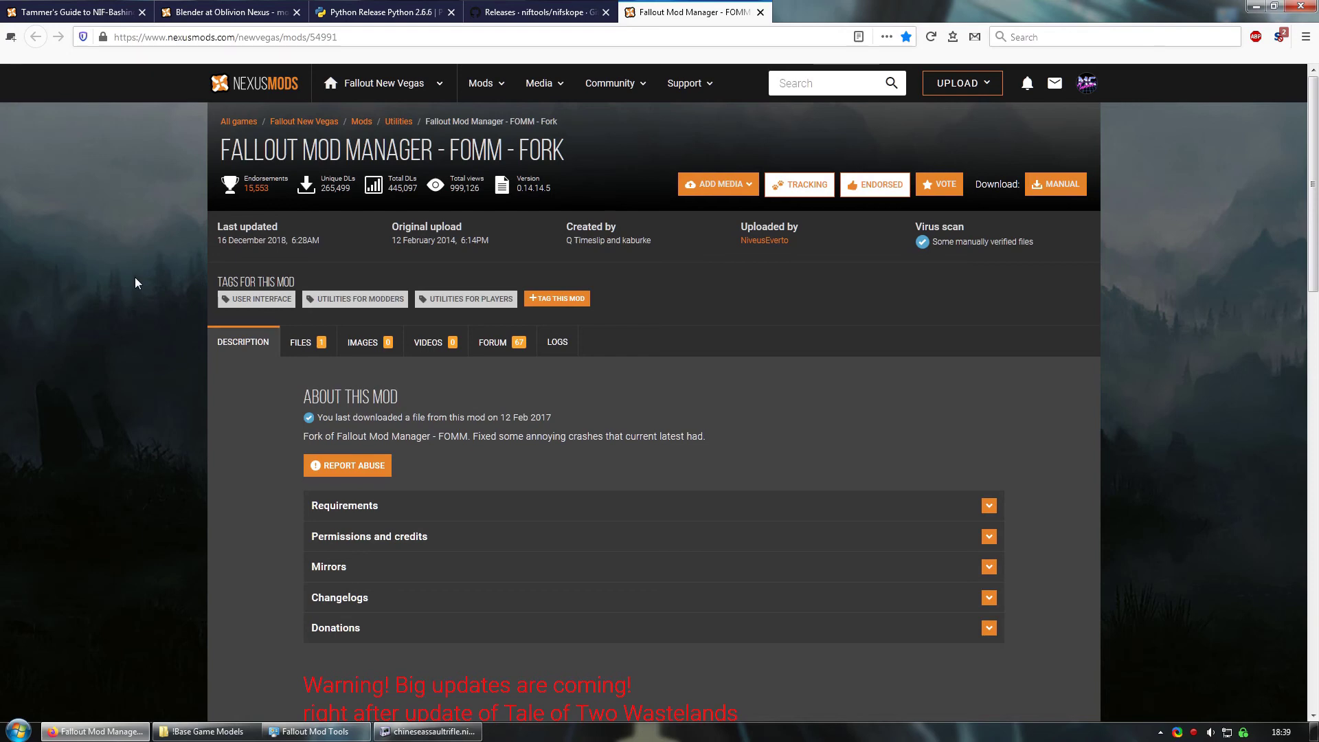
left_click(72, 11)
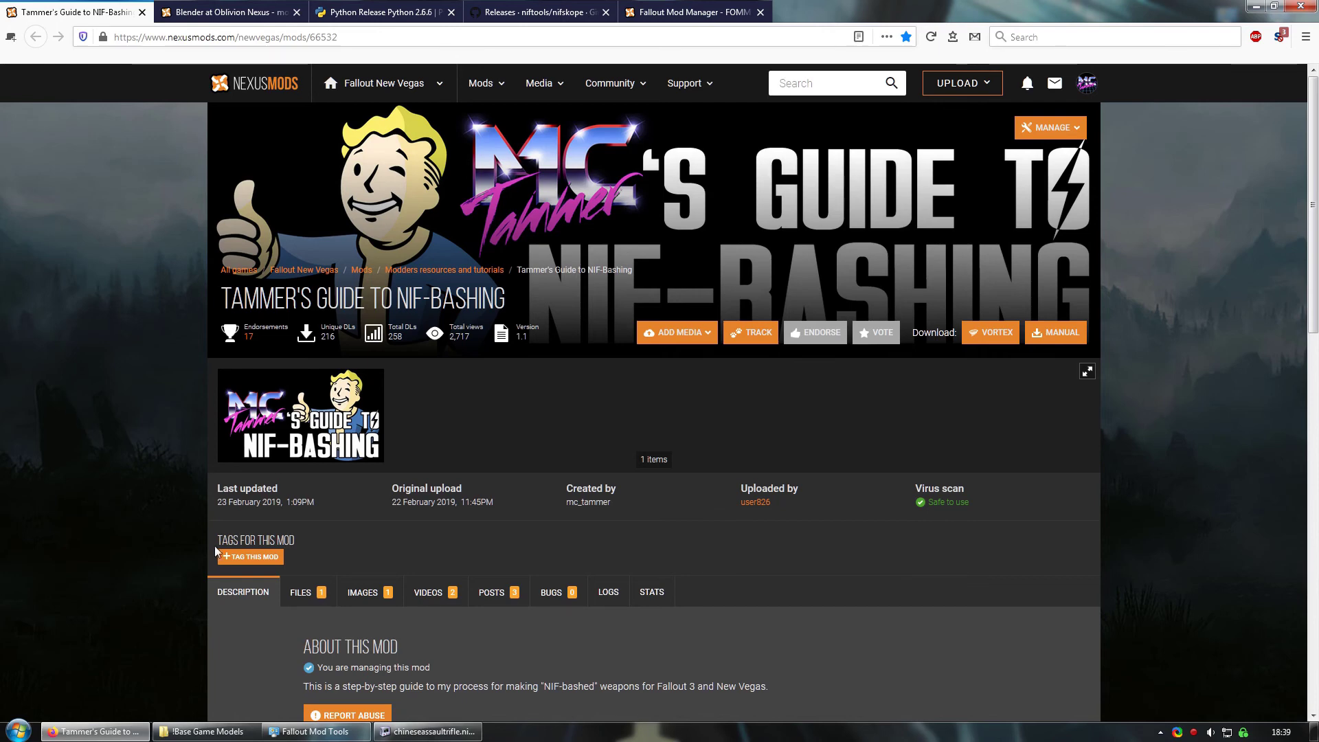
- In NifSkope, zoom onto the rifle and select the black bolt mesh, ##Bolt:0
left_click(446, 733)
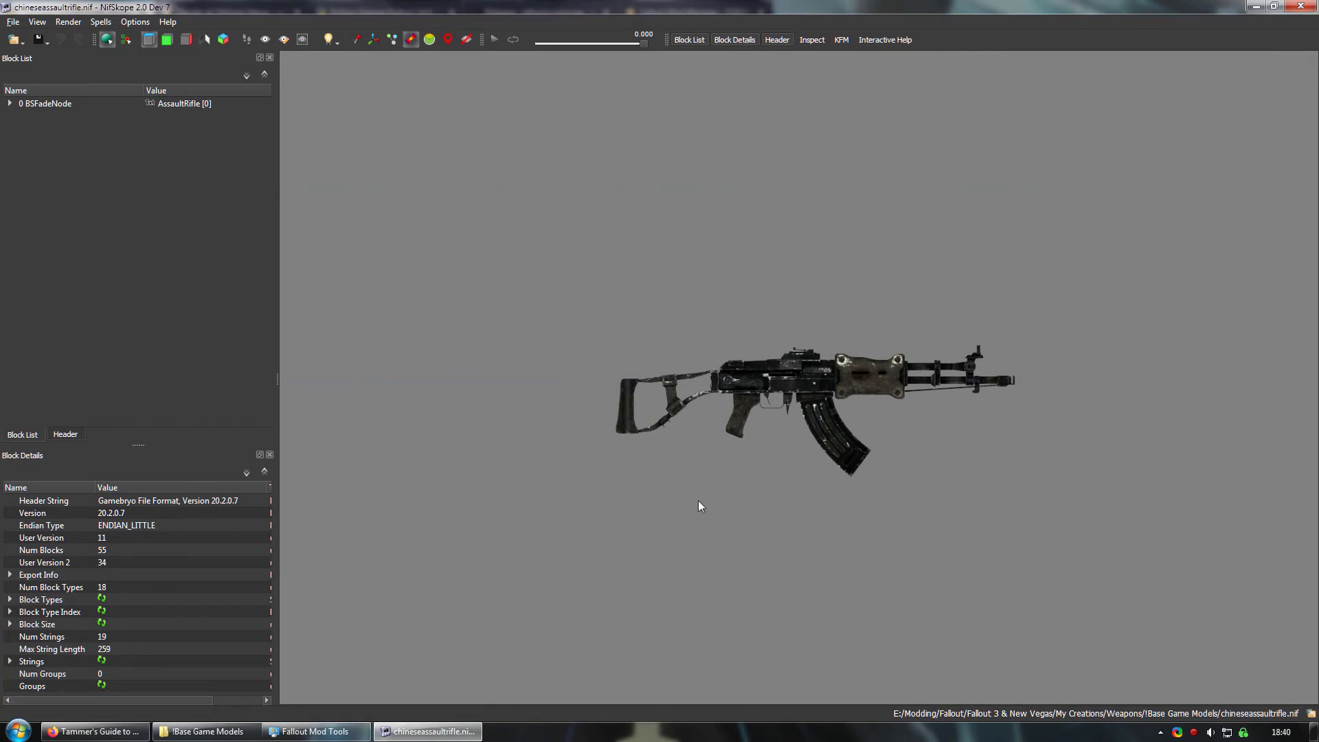
left_click_drag(798, 451, 810, 400)
scroll(764, 416, "up", 5)
scroll(764, 415, "up", 6)
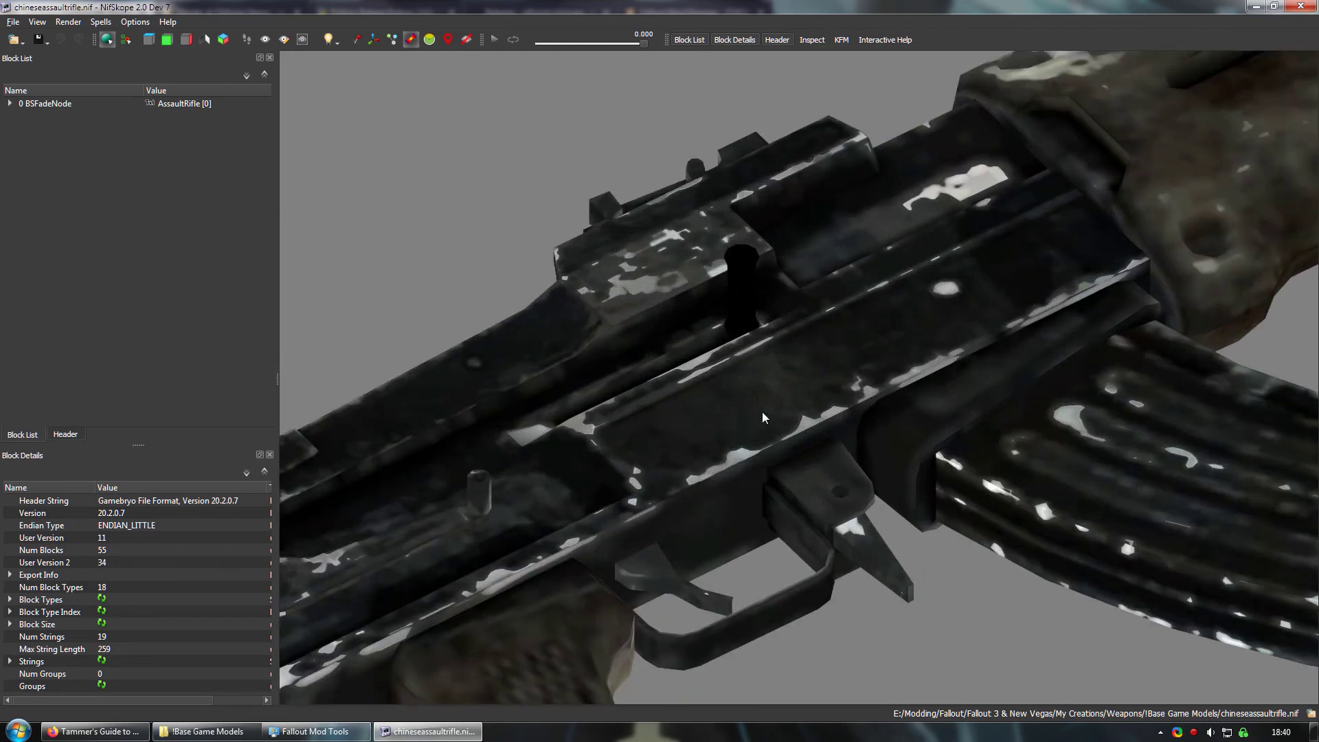
left_click(746, 294)
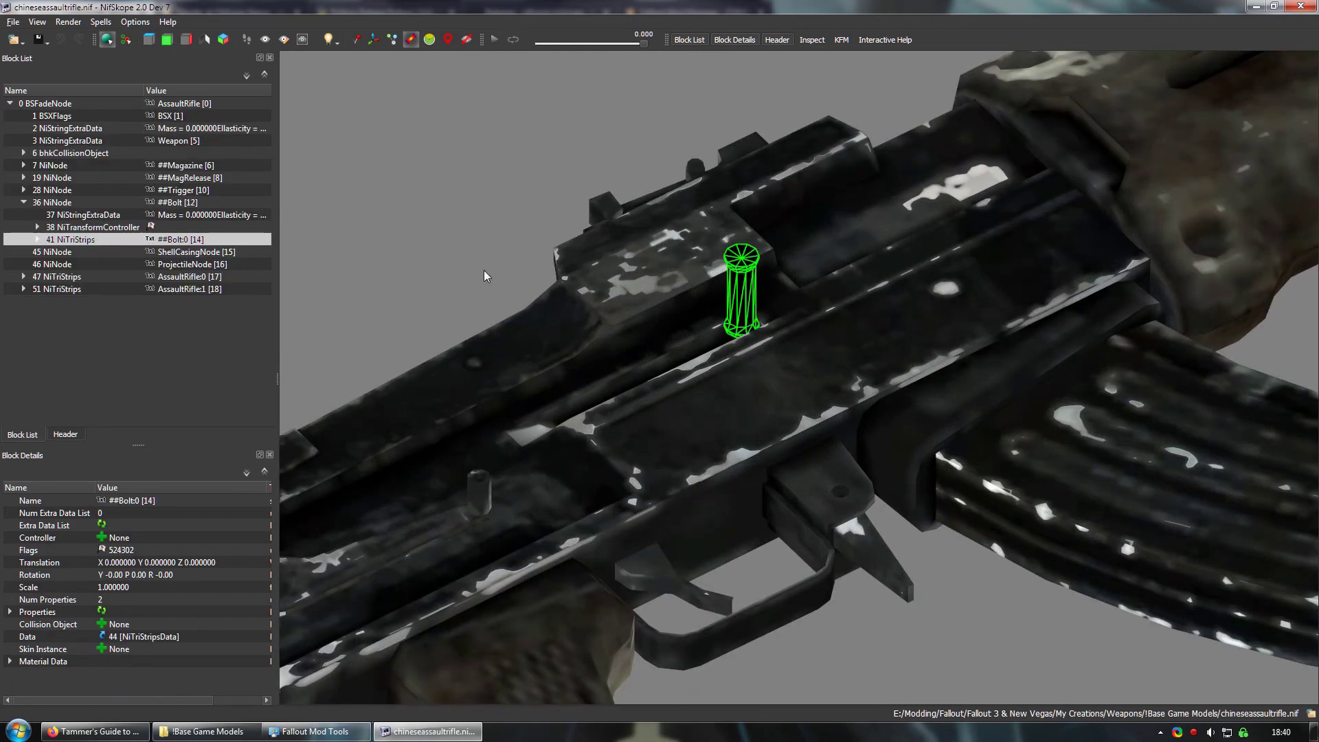
mouse_move(442, 332)
left_mouse_down()
mouse_move(492, 327)
mouse_move(547, 297)
mouse_move(612, 302)
mouse_move(612, 323)
mouse_move(424, 334)
left_mouse_up()
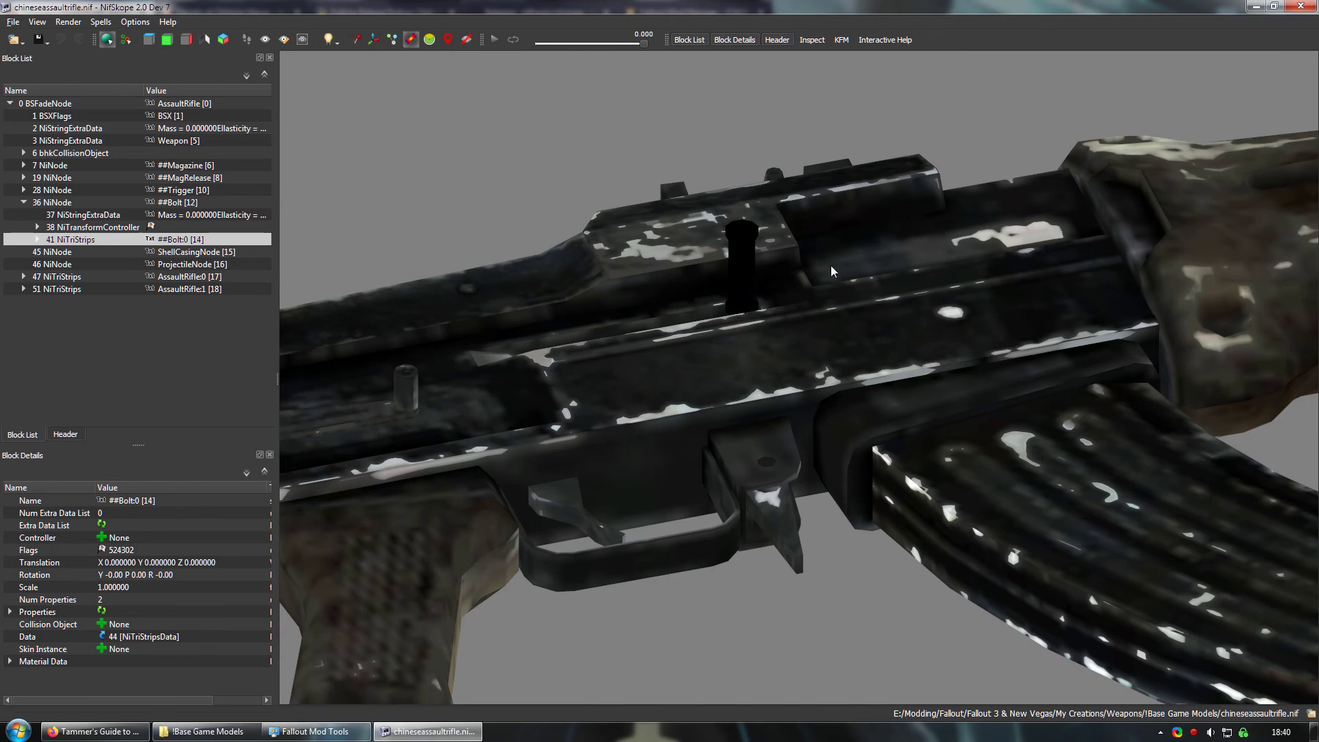
left_click(751, 251)
left_click(745, 250)
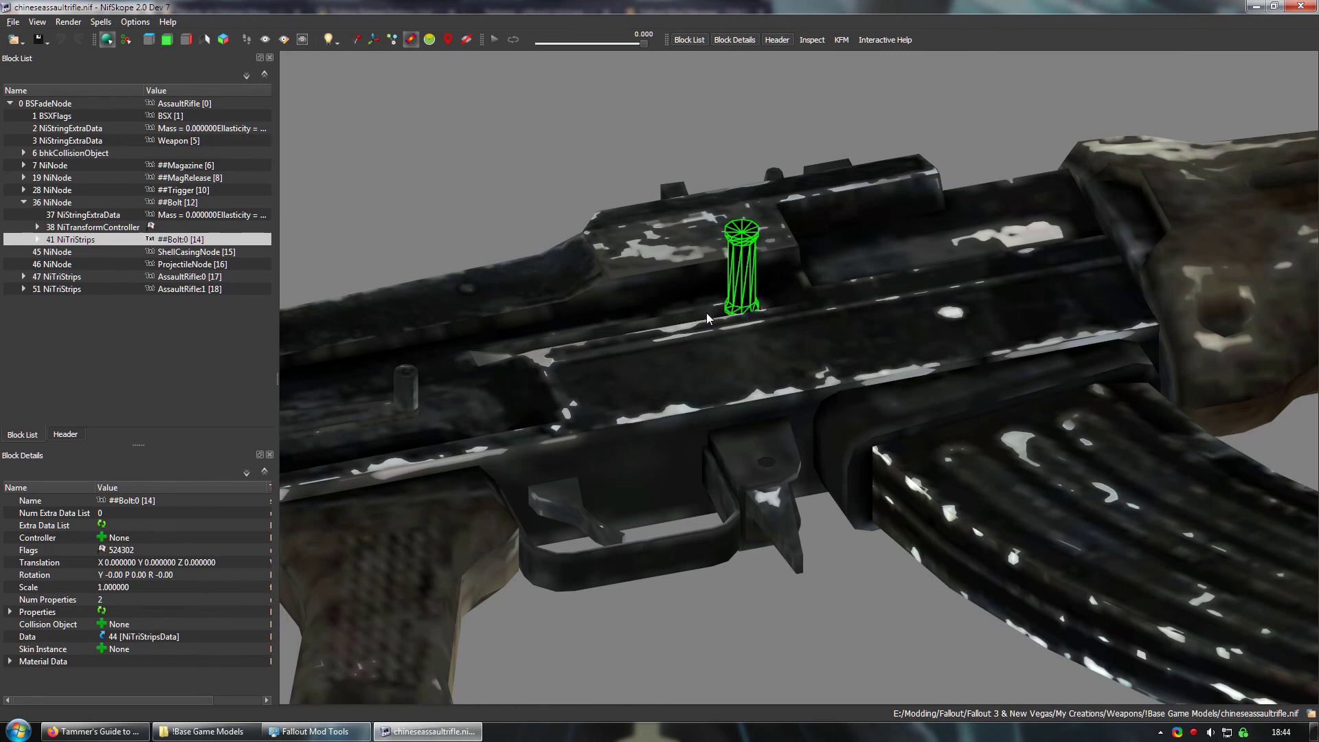
- Expand the bolt's BSShaderPPLighting block to show its BSShaderTextureSet paths
left_click(37, 239)
left_click(52, 264)
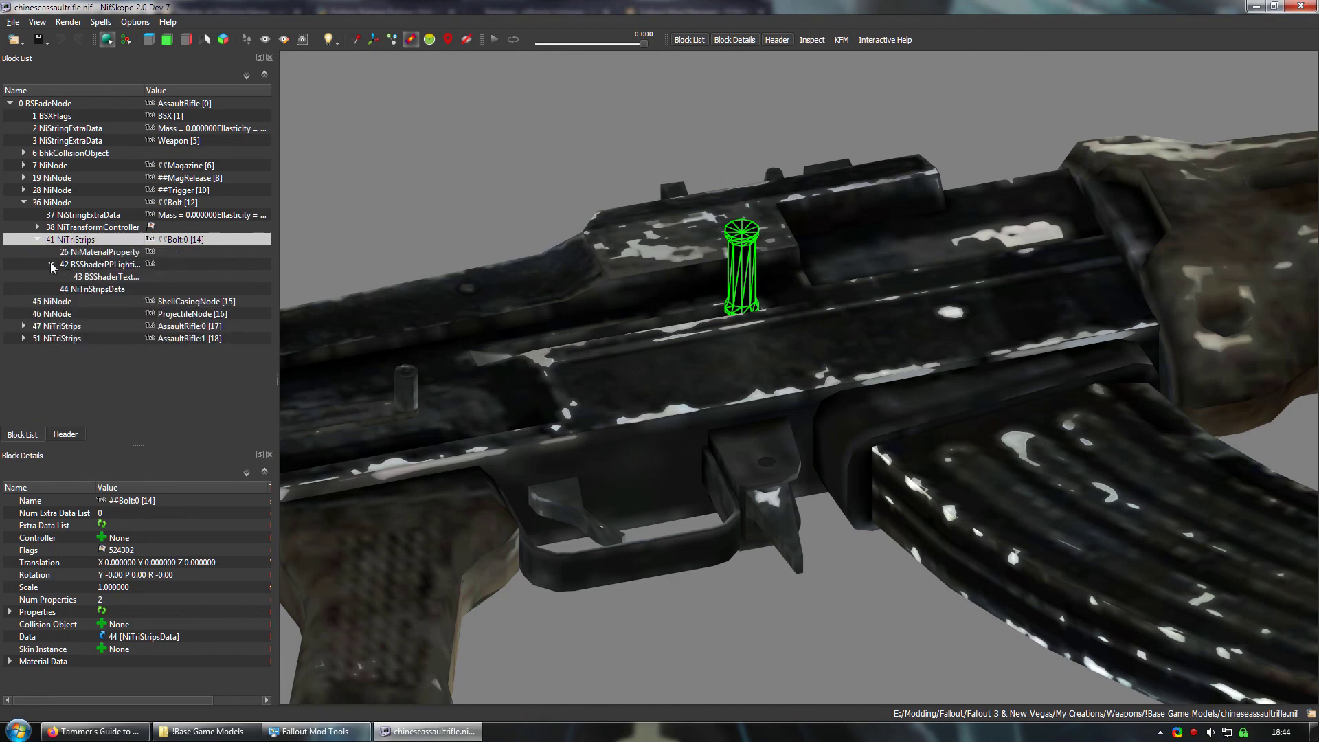
left_click(80, 277)
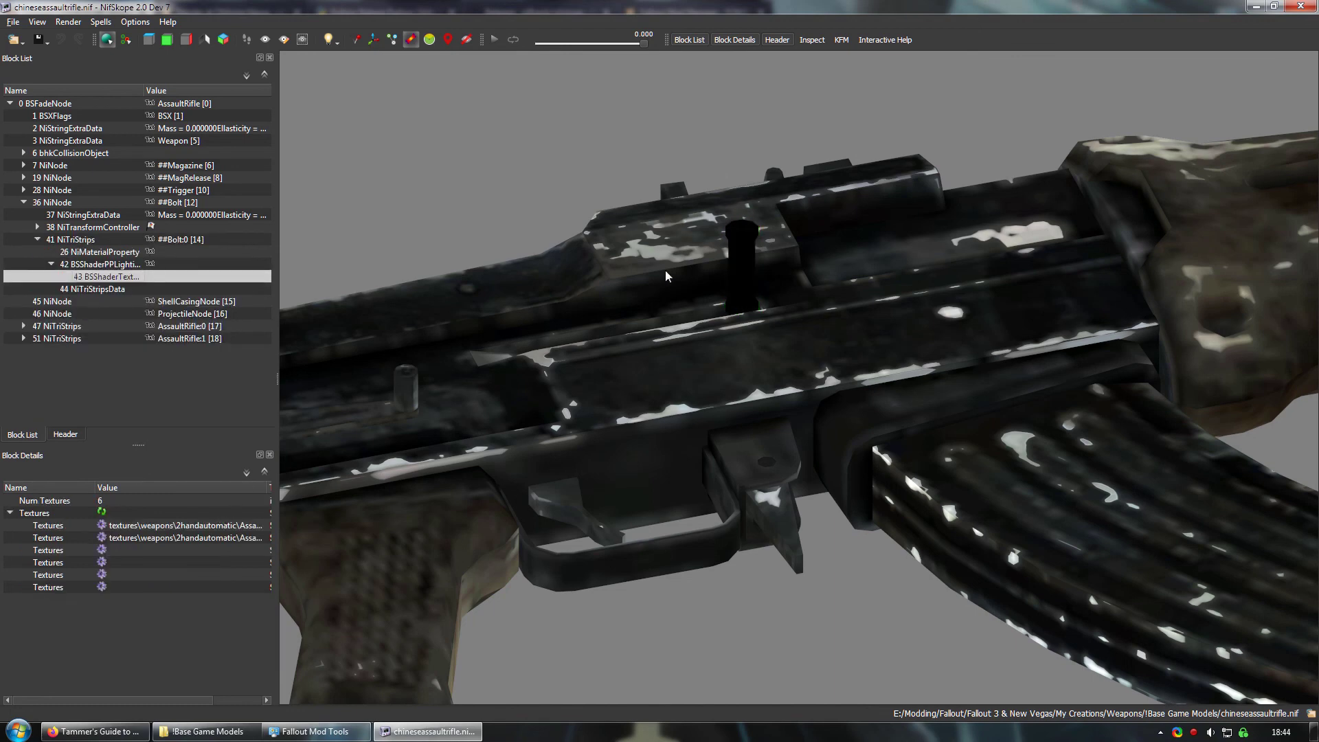
left_click(739, 246)
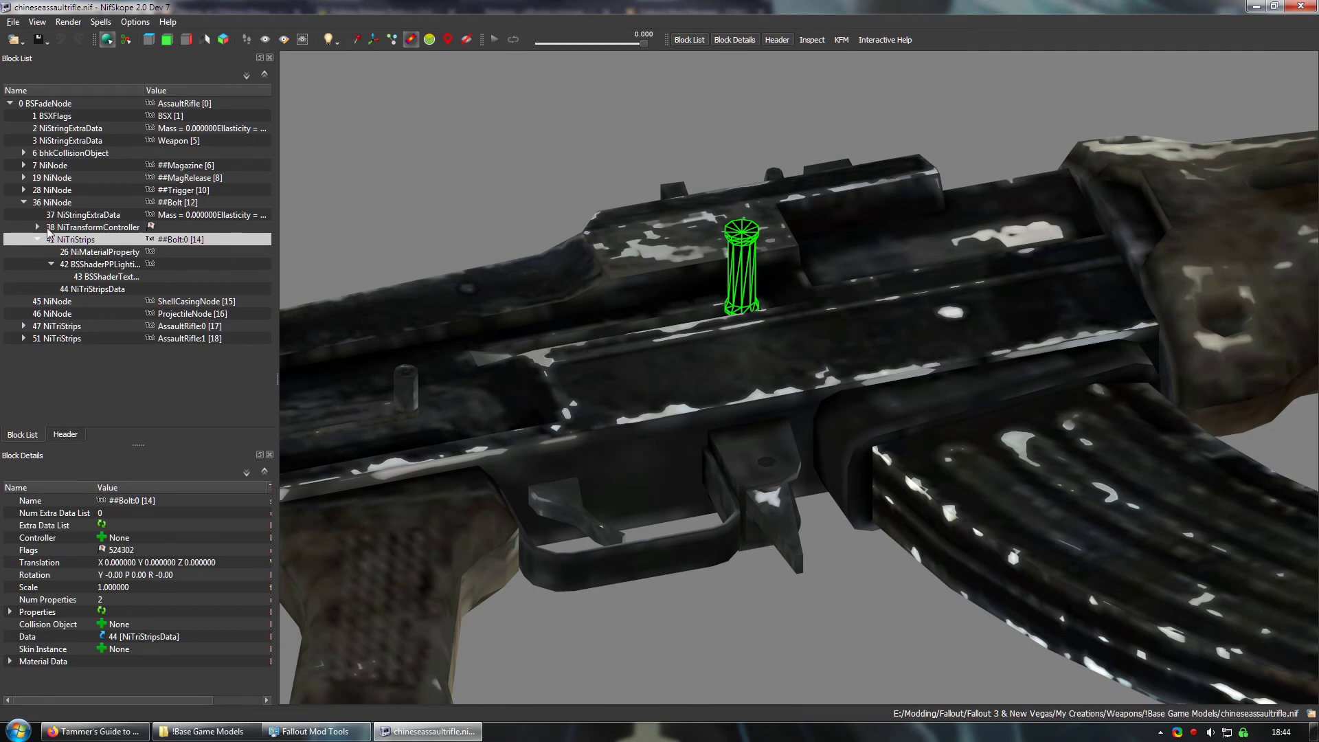
left_click(89, 277)
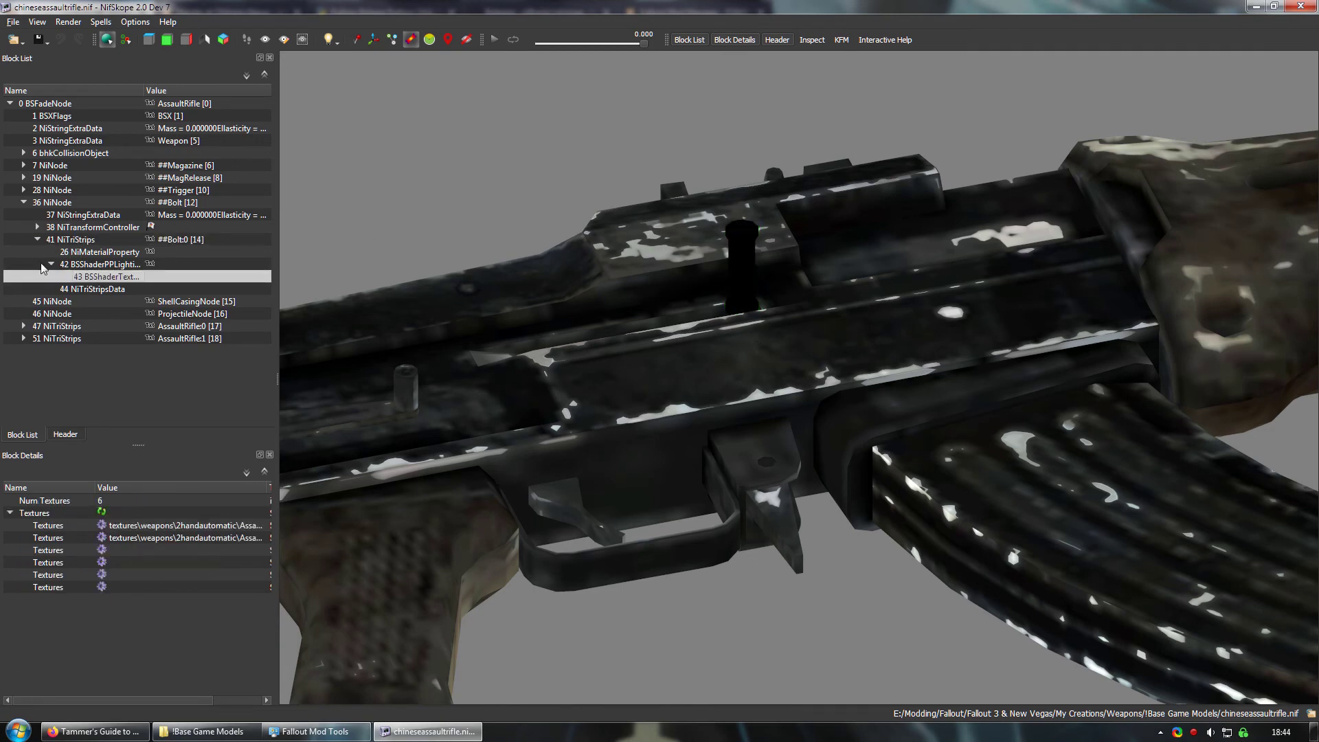
- Copy the AssaultRifle01.dds file name from the first texture path and bring up the Fallout Mod Tools folder
double_click(193, 526)
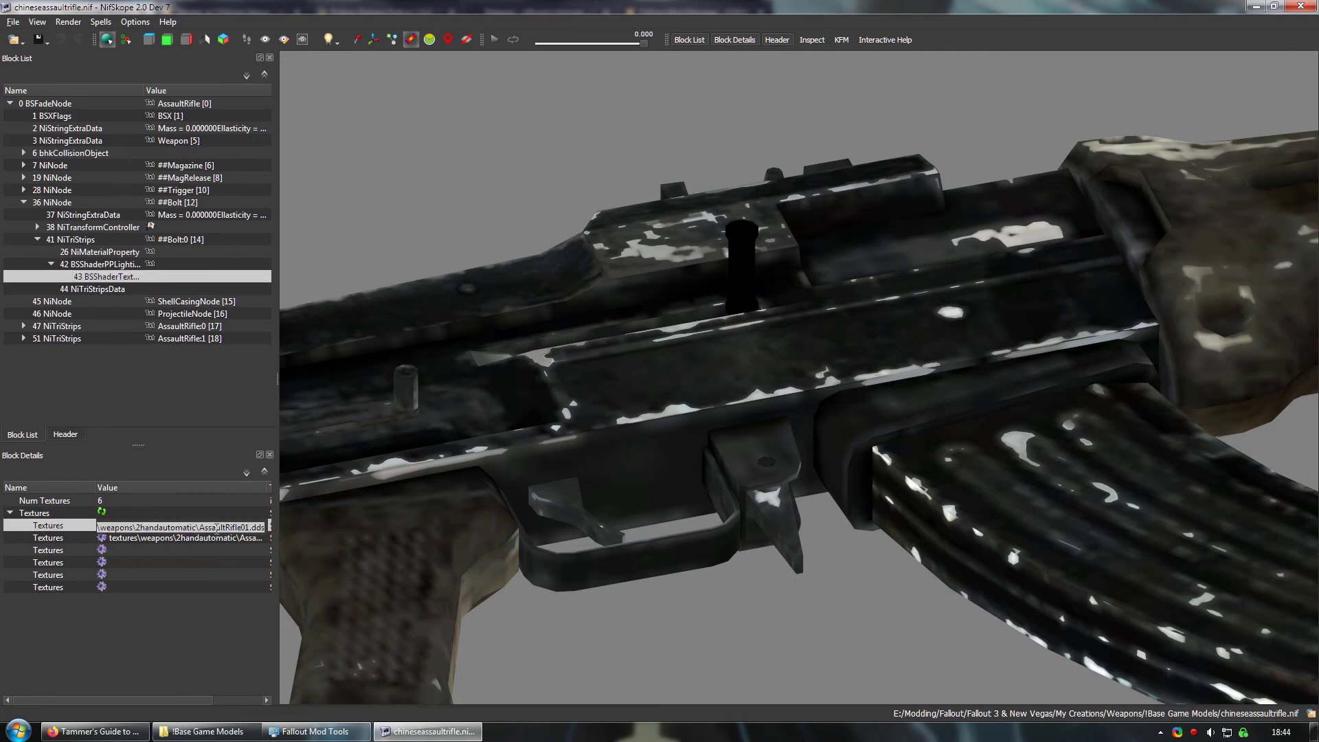
left_click(217, 527)
left_click_drag(200, 529, 272, 532)
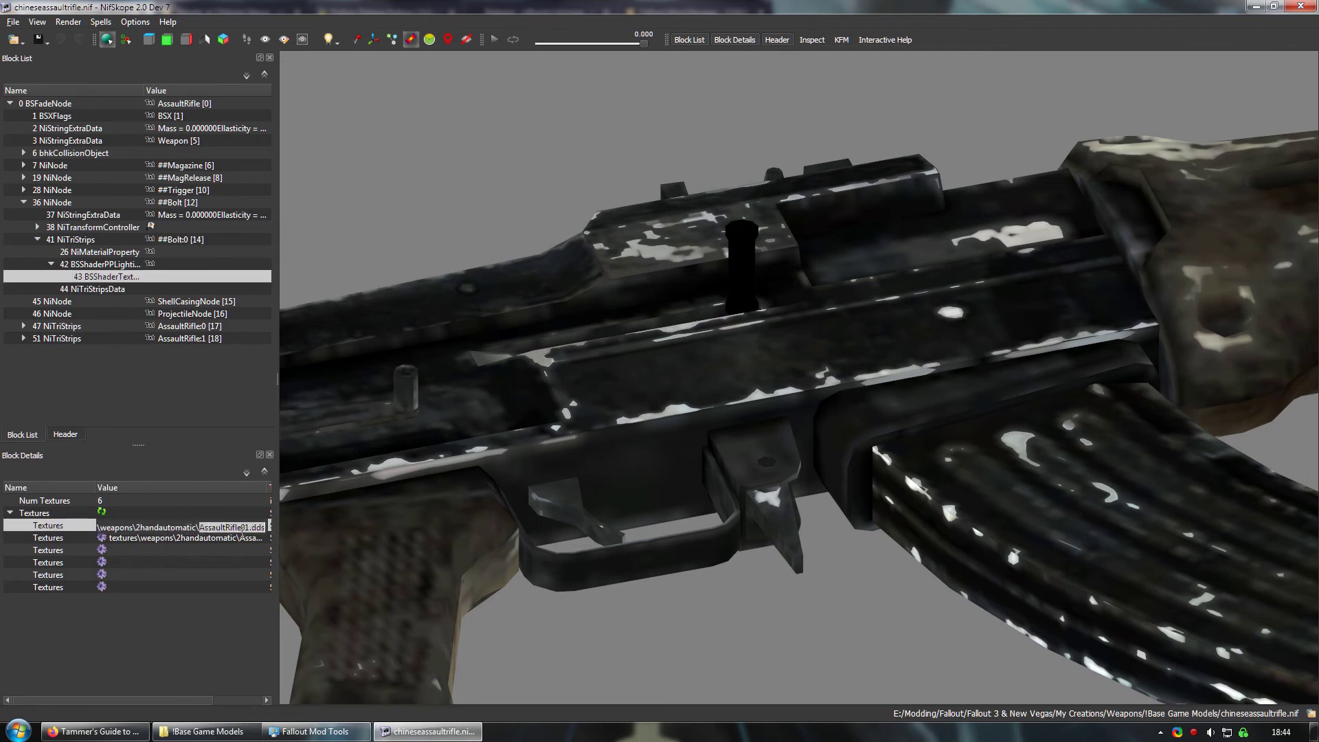
right_click(228, 532)
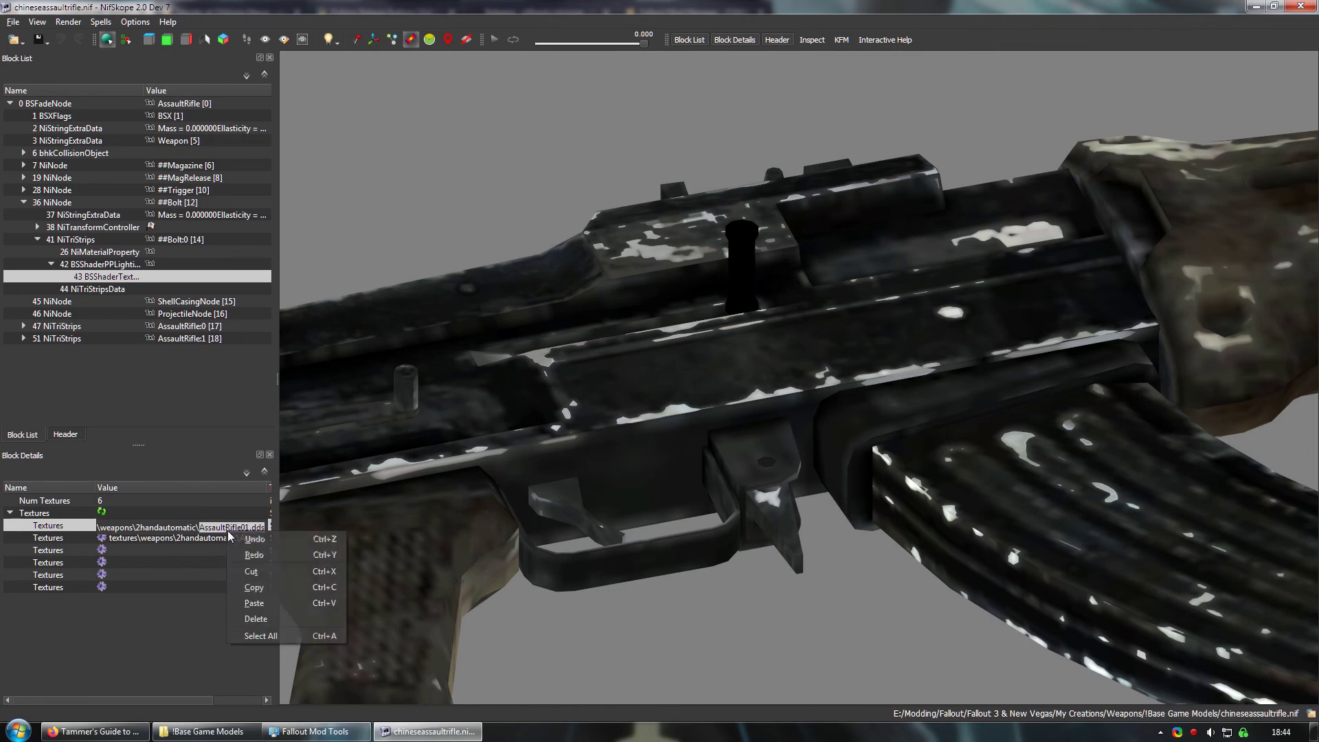
left_click(253, 587)
left_click(198, 589)
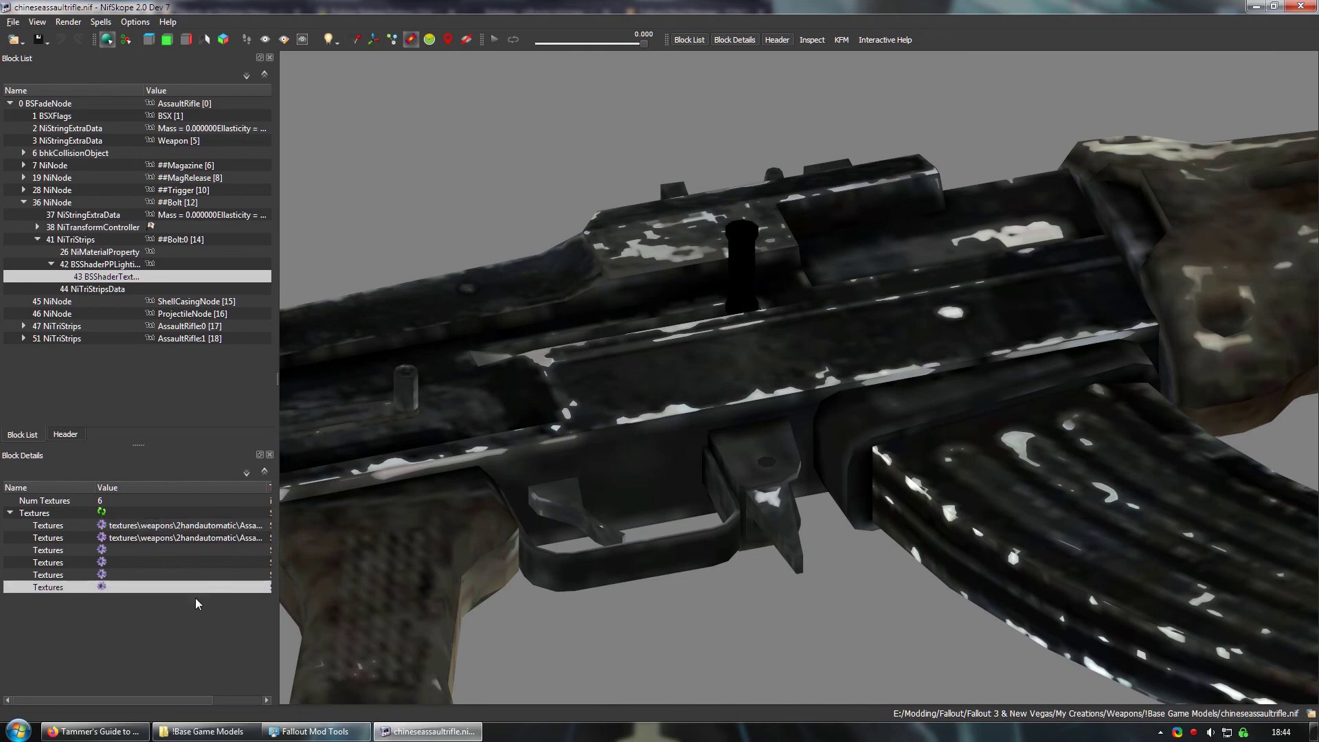
left_click(315, 731)
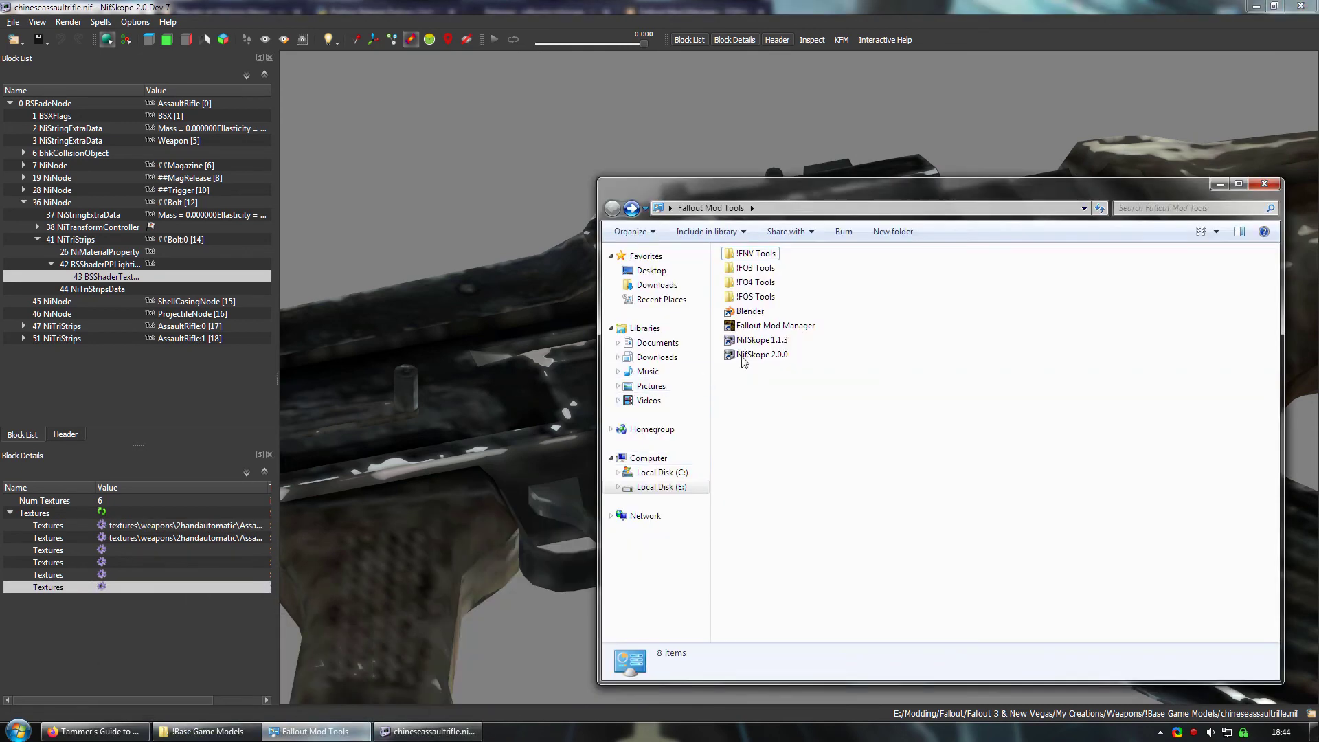
- Launch Fallout Mod Manager and open its BSA Browser
double_click(770, 325)
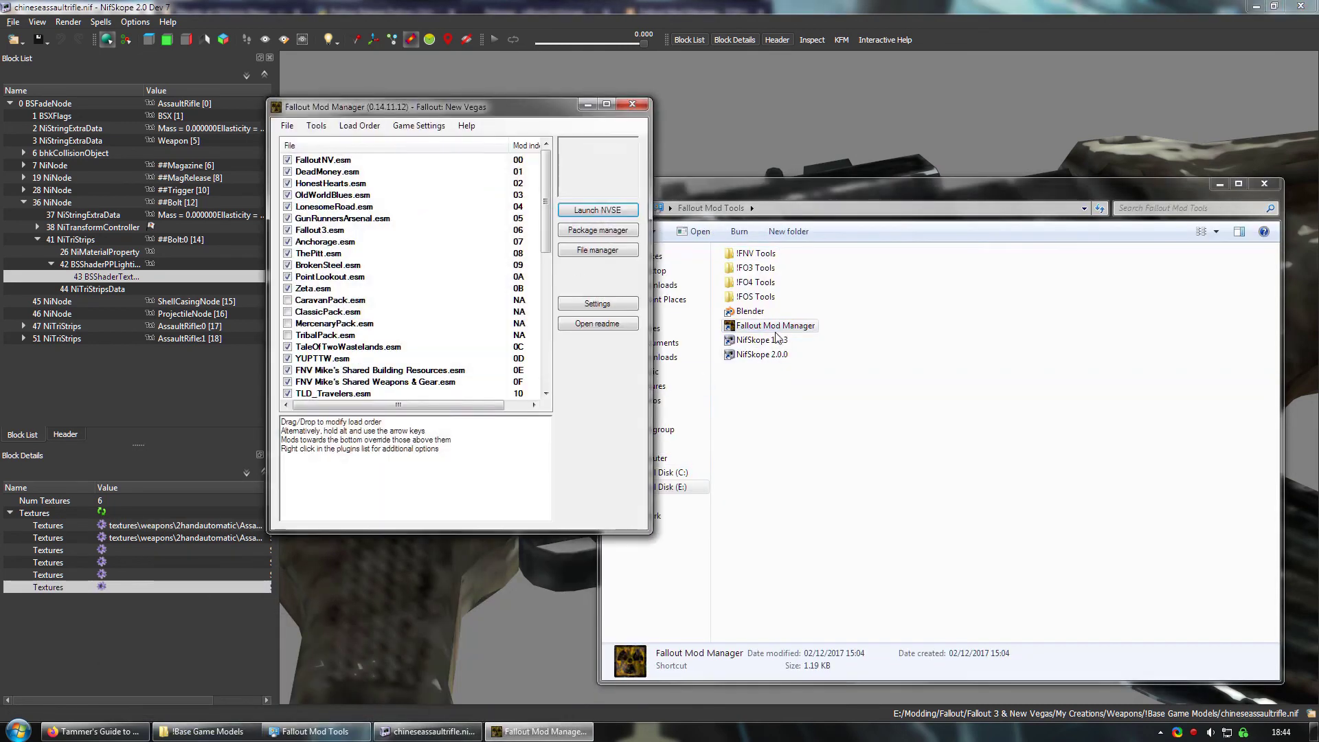
left_click(316, 126)
left_click(334, 141)
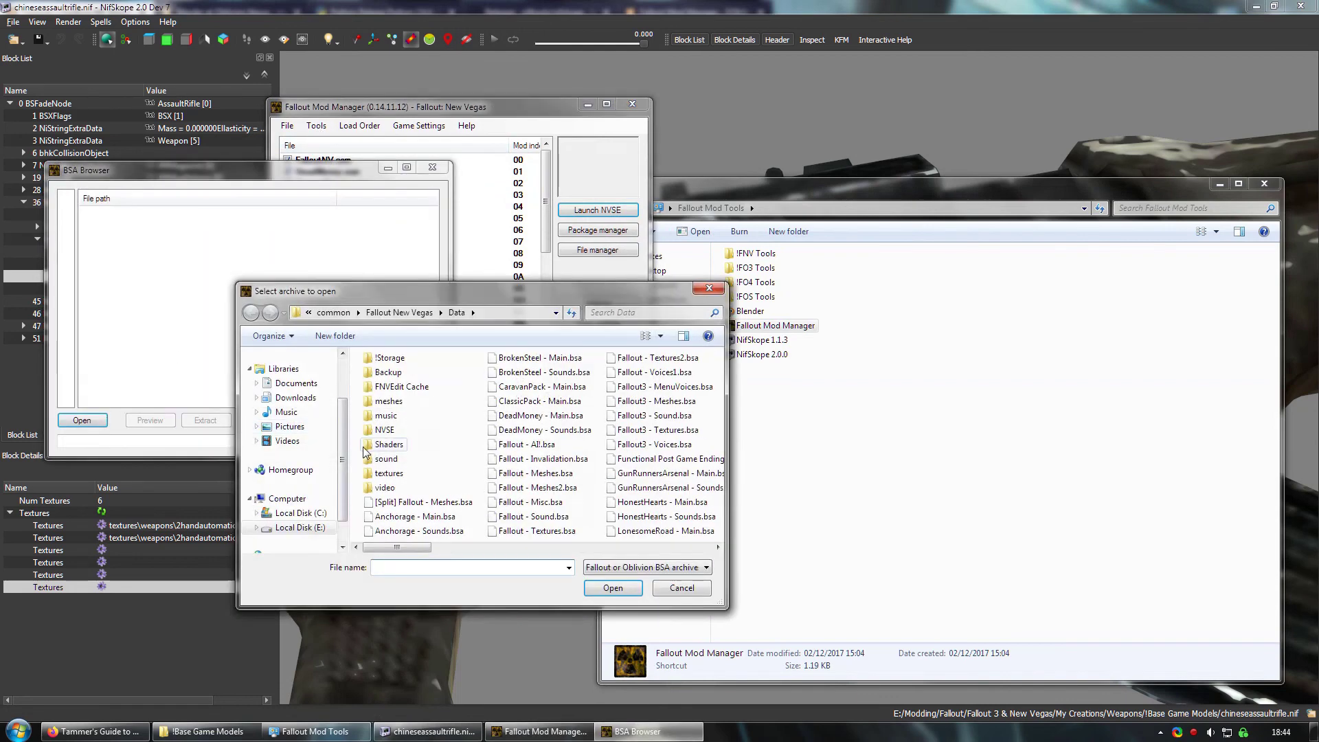
- Load the Fallout - Textures.bsa archive into the BSA Browser
left_click(549, 538)
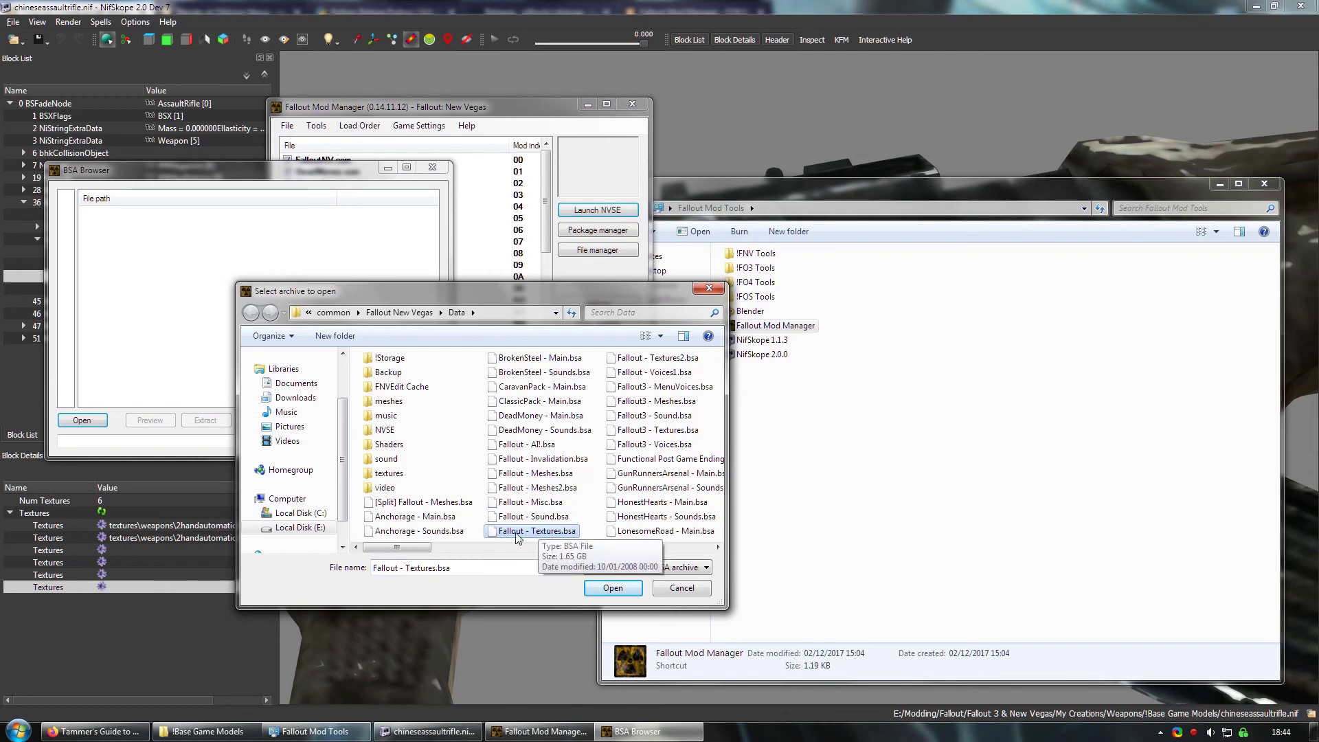
left_click(653, 358)
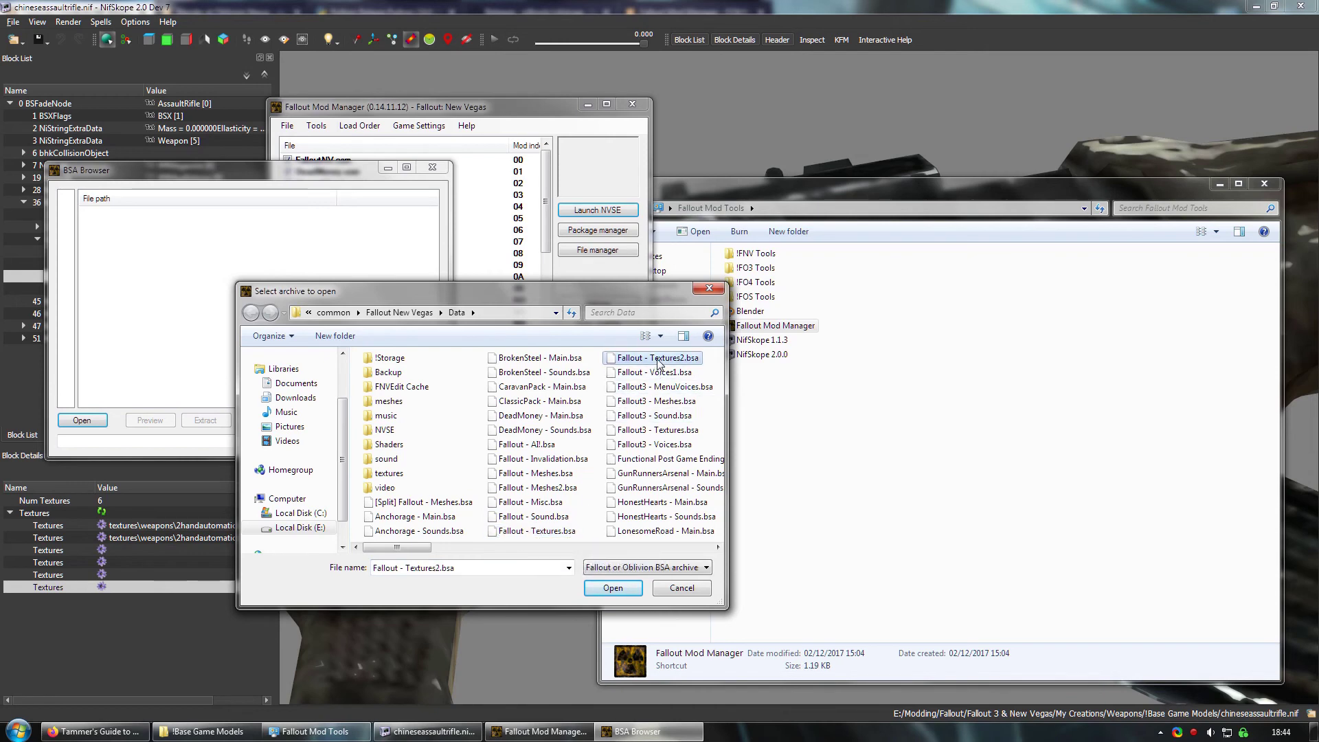
left_click(422, 534)
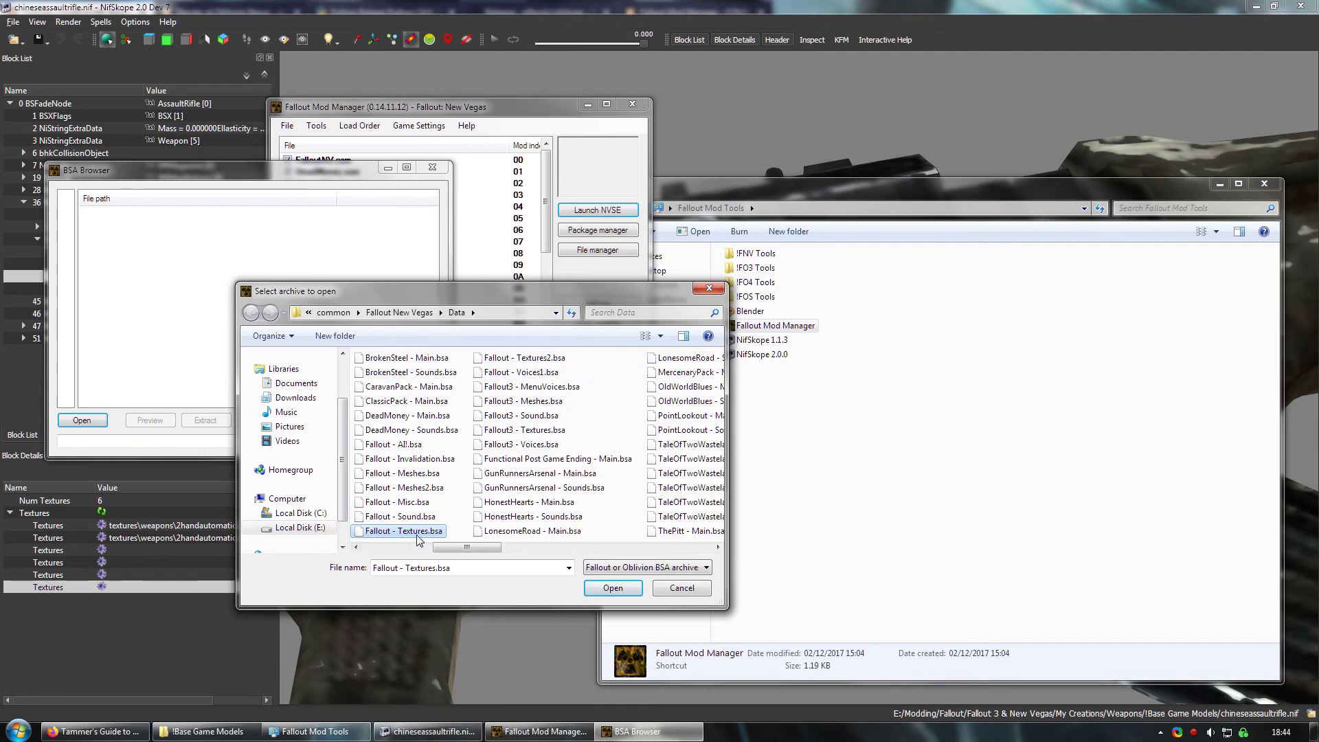
left_click(542, 359)
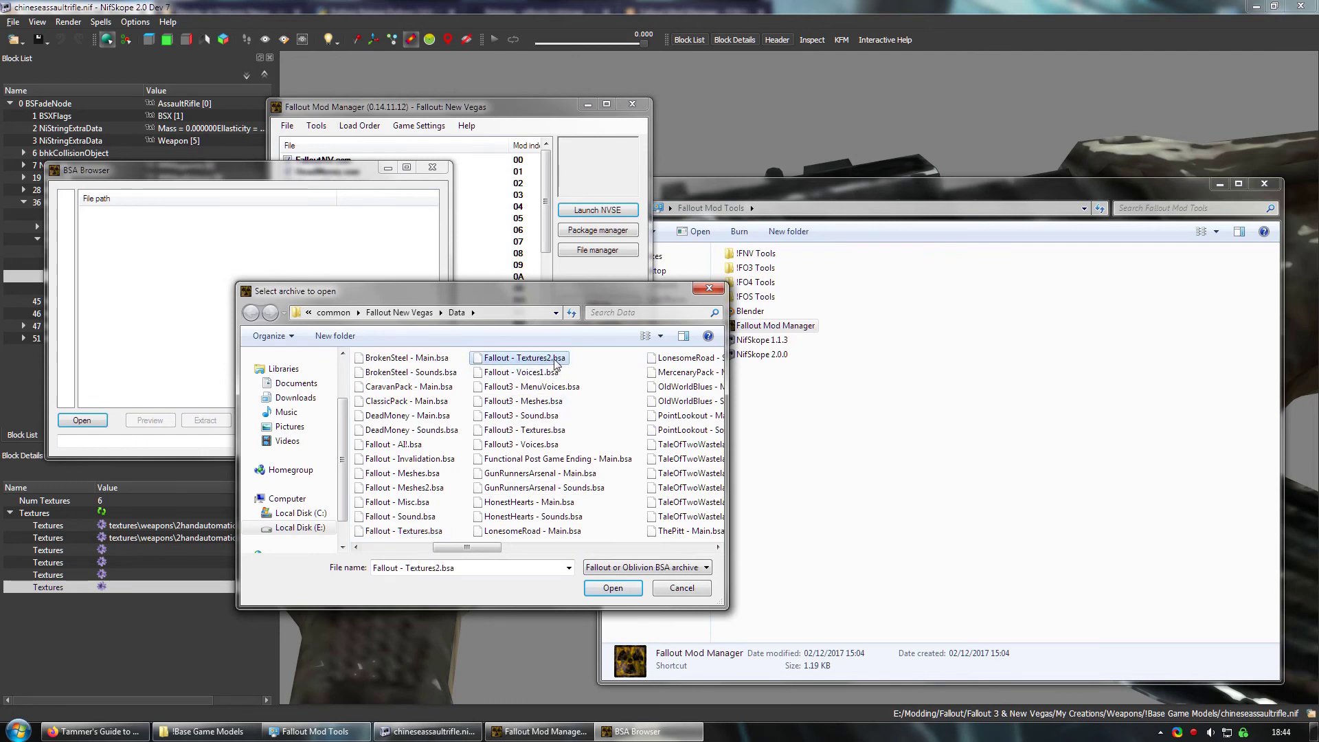
left_click(408, 532)
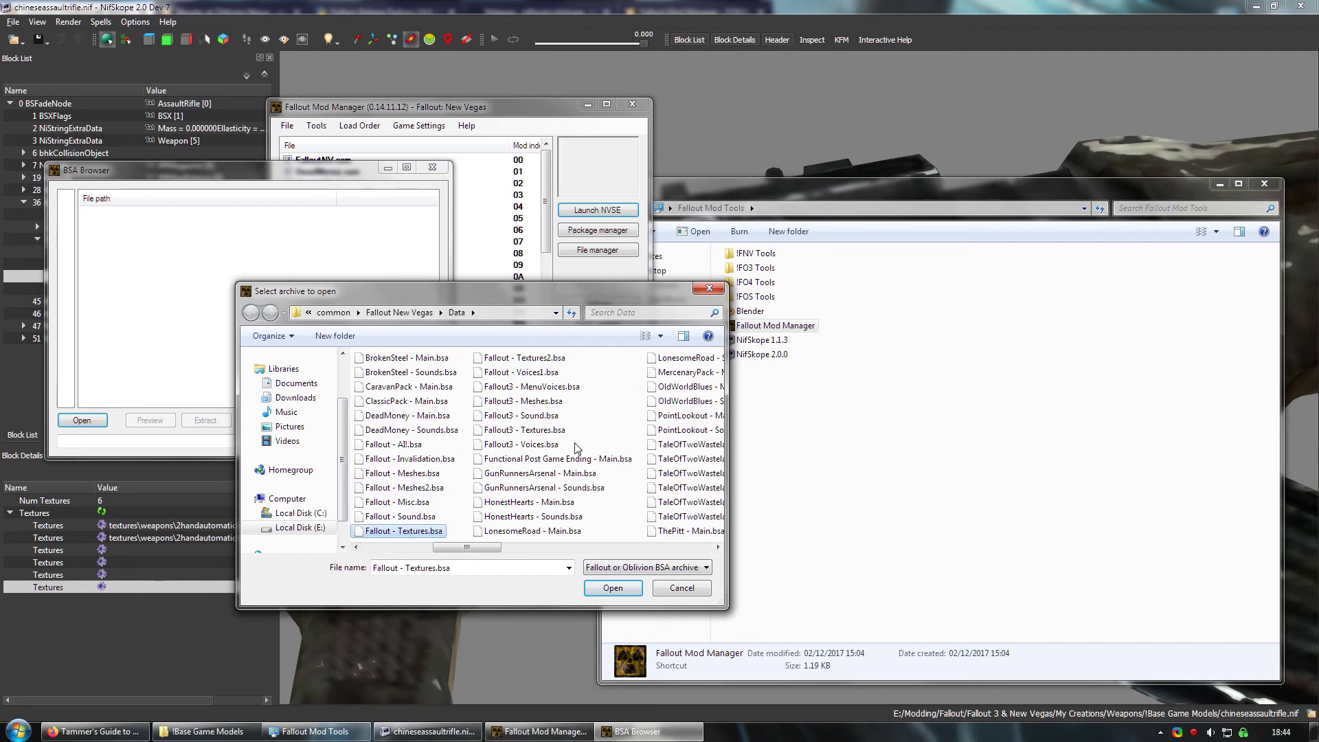
left_click(613, 588)
left_click(233, 442)
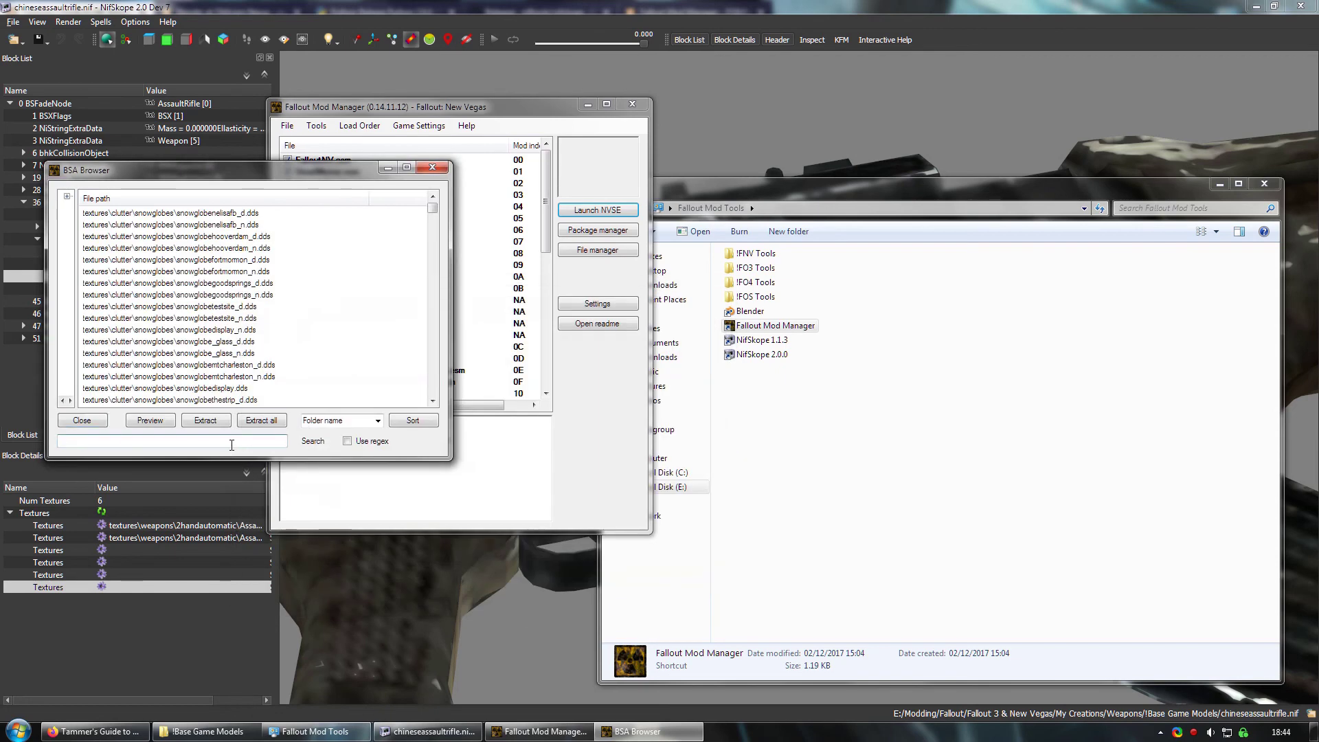
- Switch to the Fallout - Textures2.bsa archive and filter it for AssaultRifle01.dds
key("ctrl+v")
left_click(84, 422)
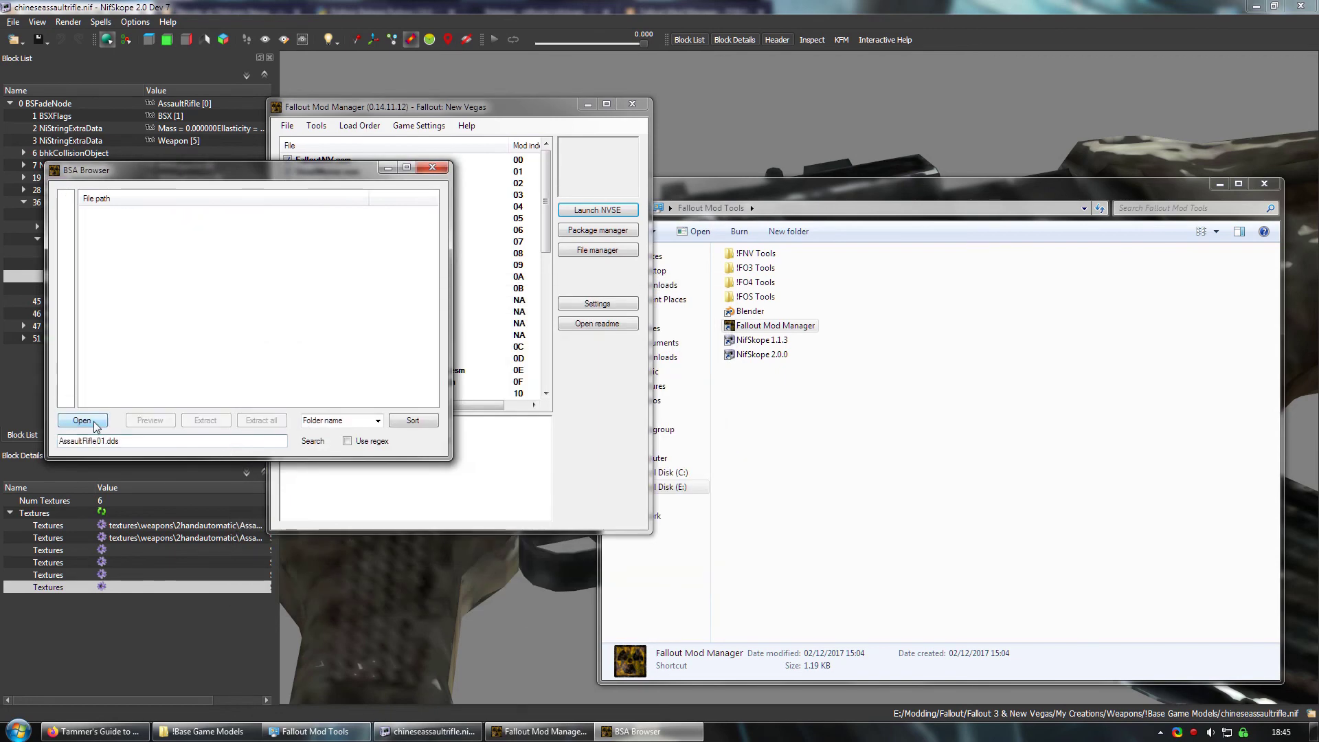
left_click(83, 422)
left_click(654, 358)
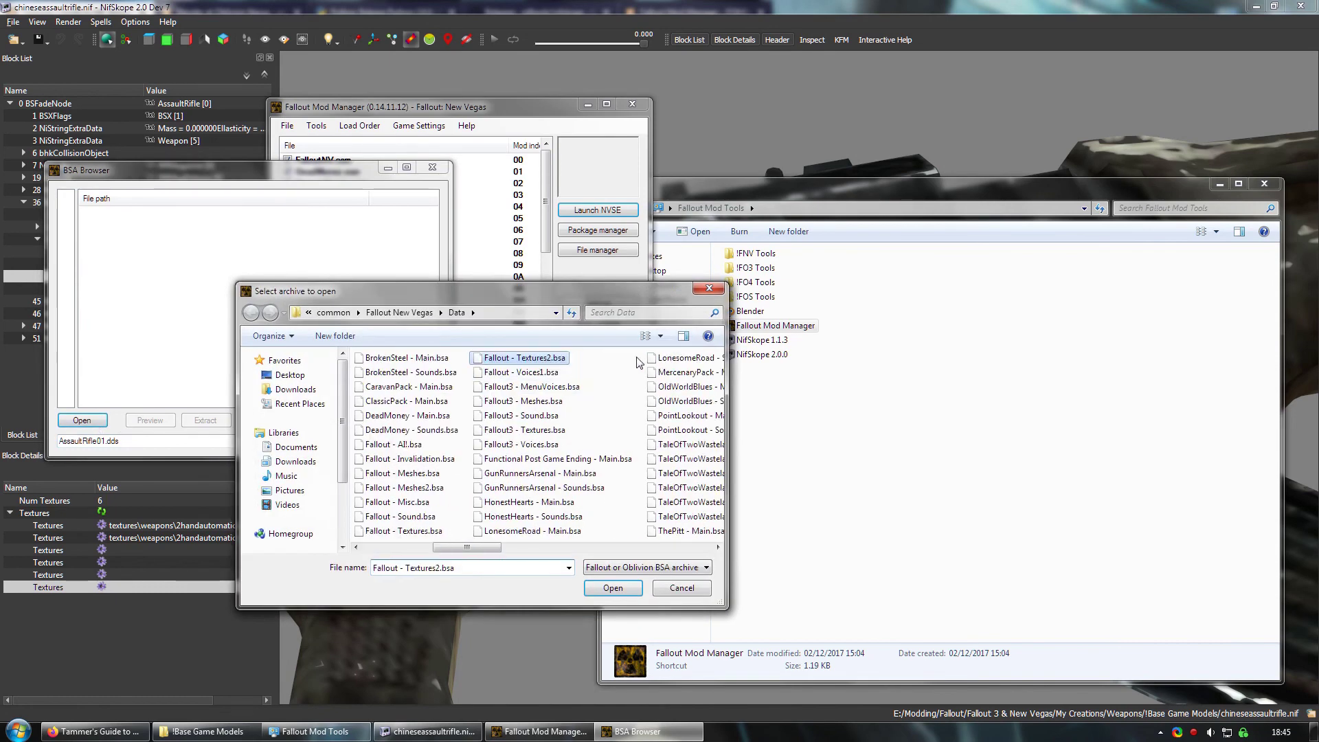
double_click(537, 358)
left_click(192, 441)
key("ctrl+v")
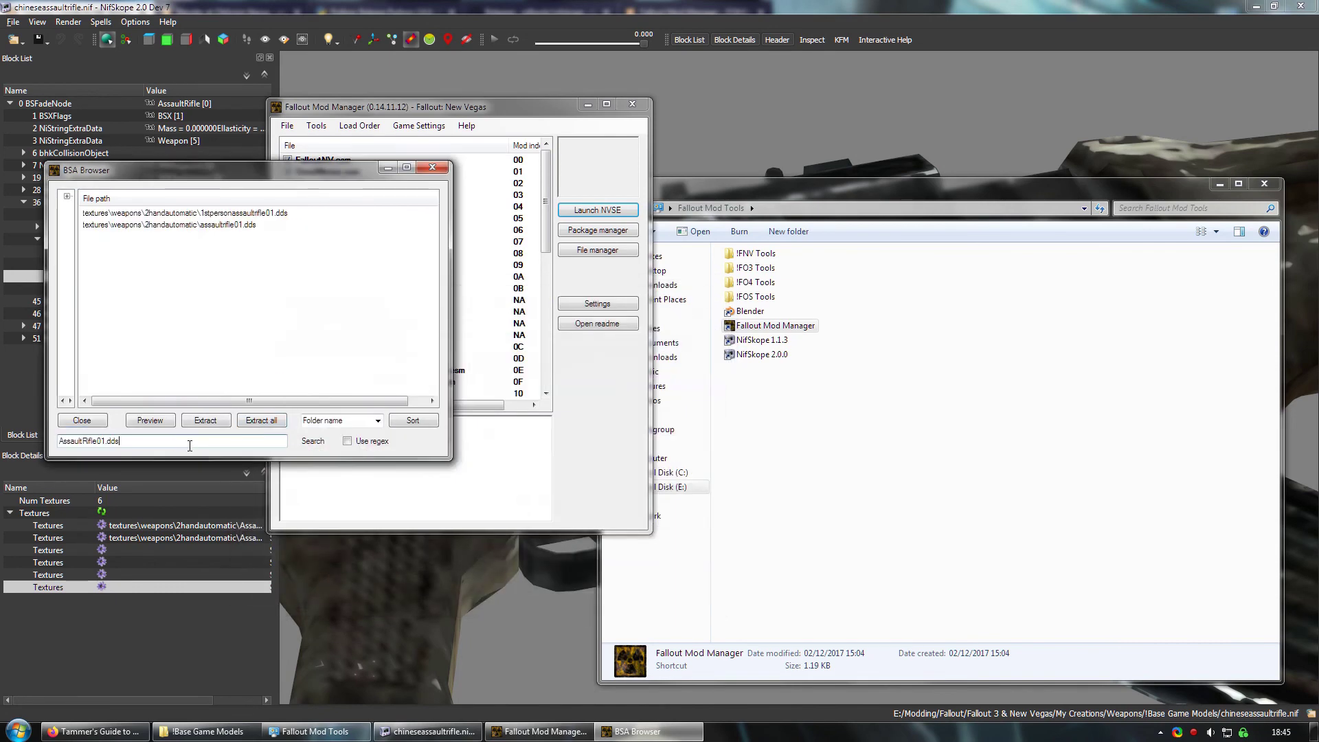
- Select the 1stpersonassaultrifle01.dds texture in the filtered list
left_click(263, 227)
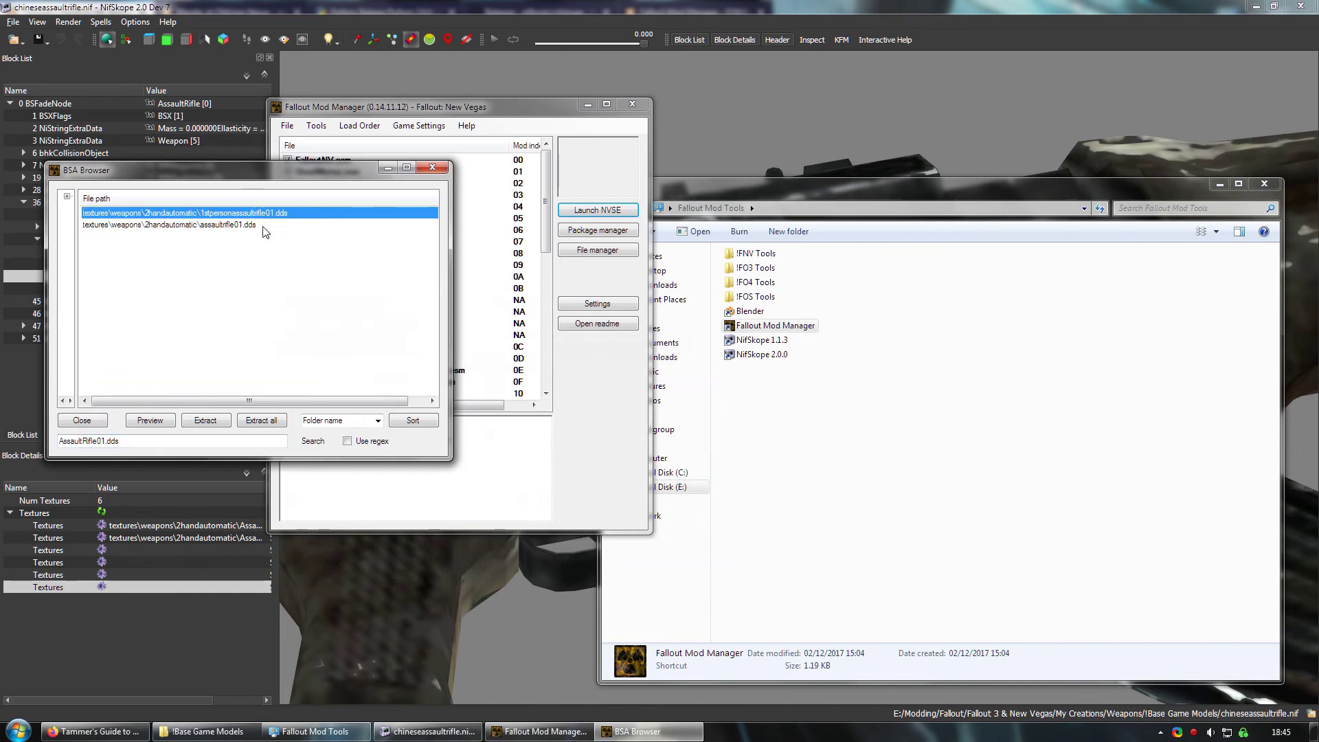
left_click(218, 228)
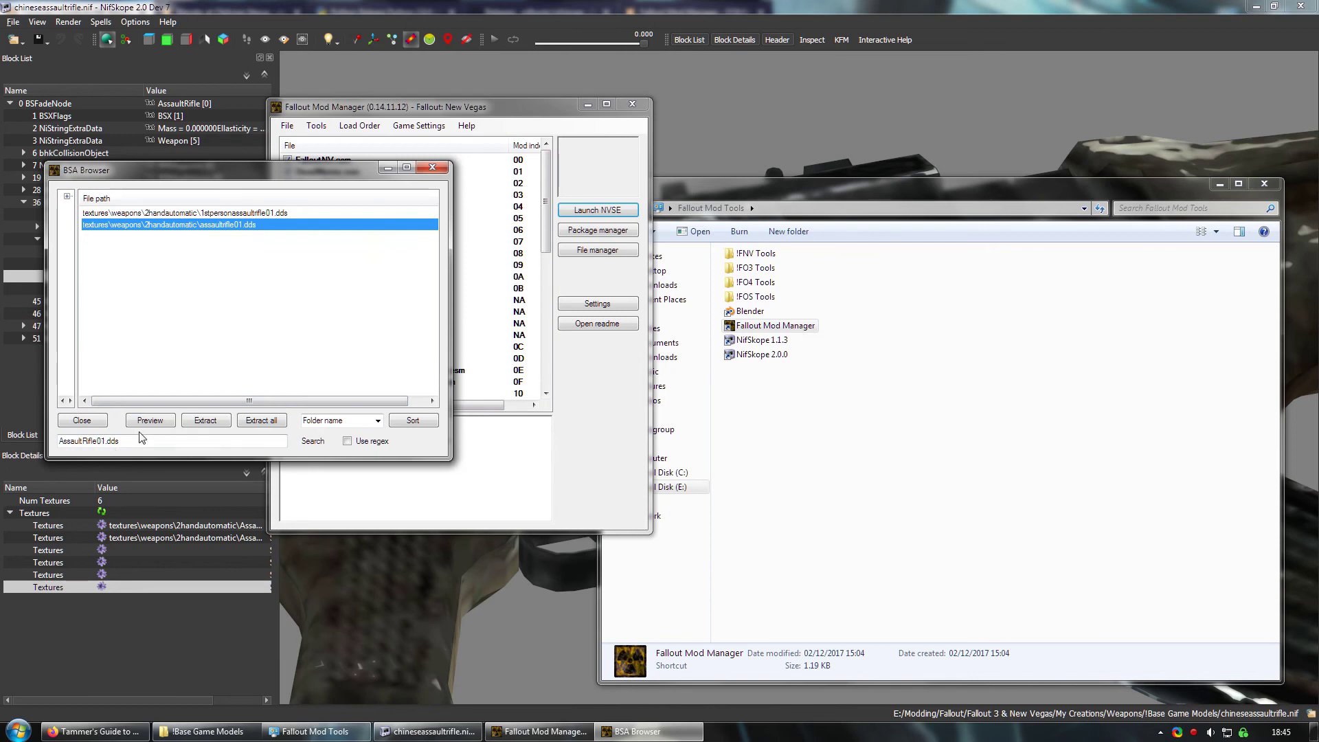
left_click(225, 214)
mouse_move(207, 218)
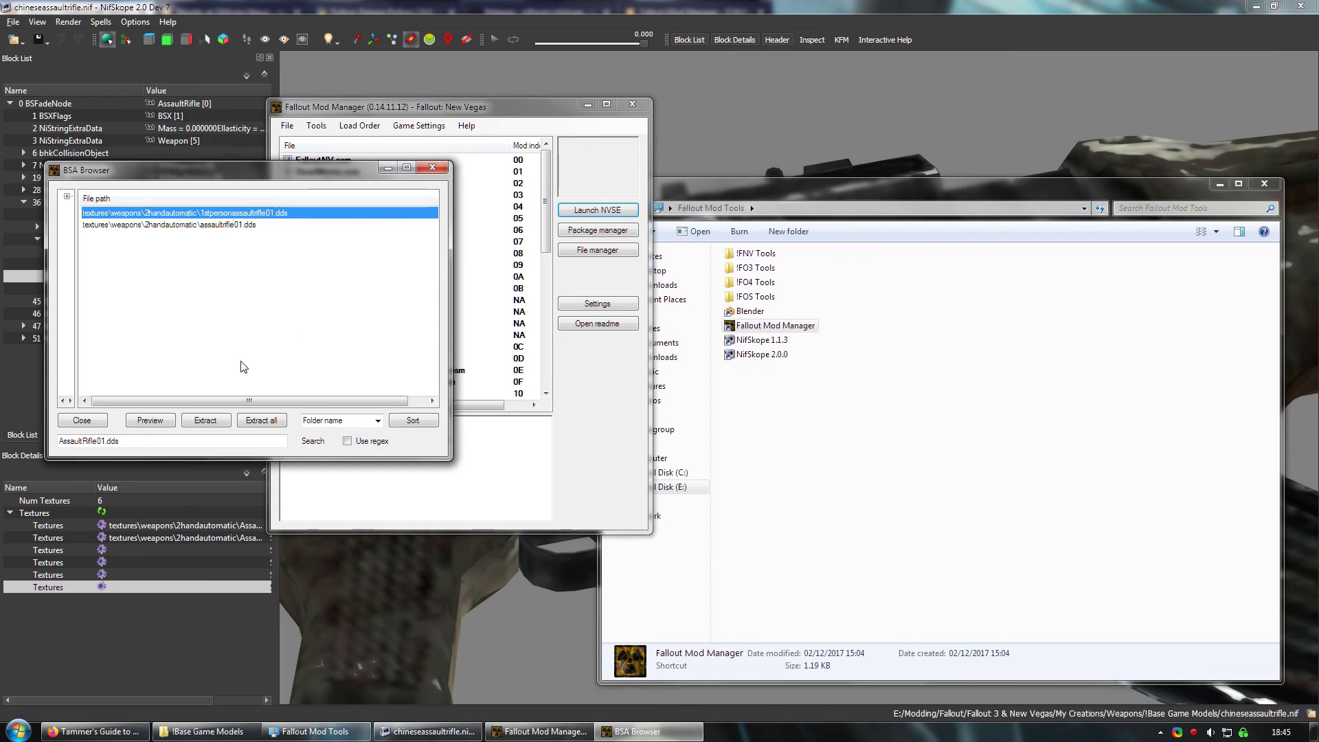
mouse_move(256, 218)
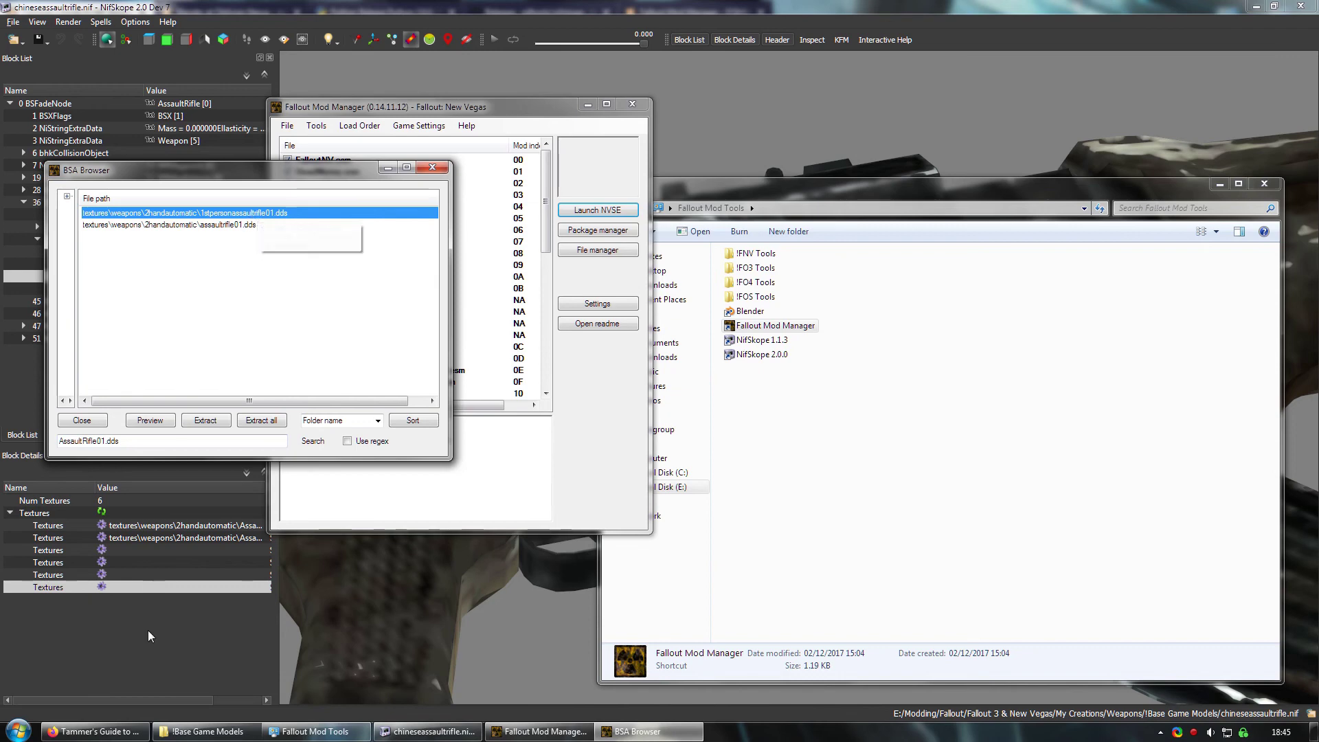
left_click(207, 731)
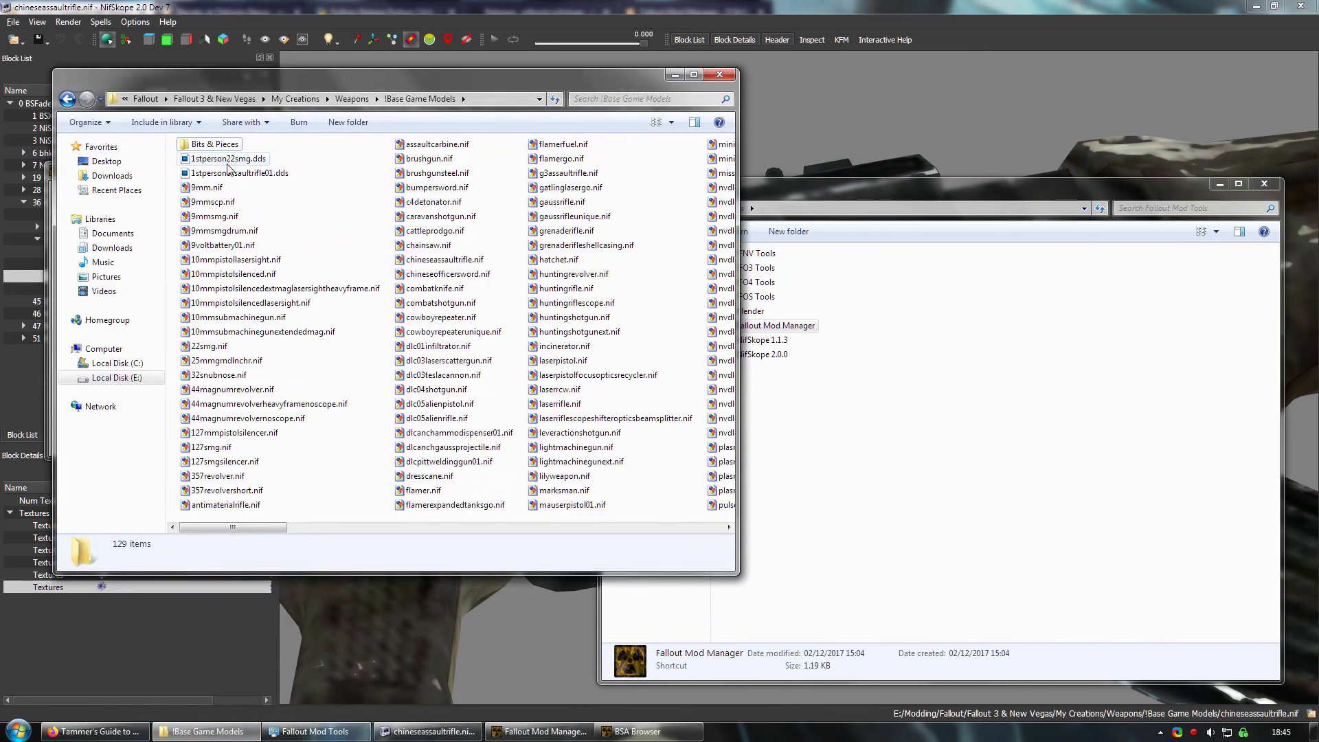
left_click(682, 75)
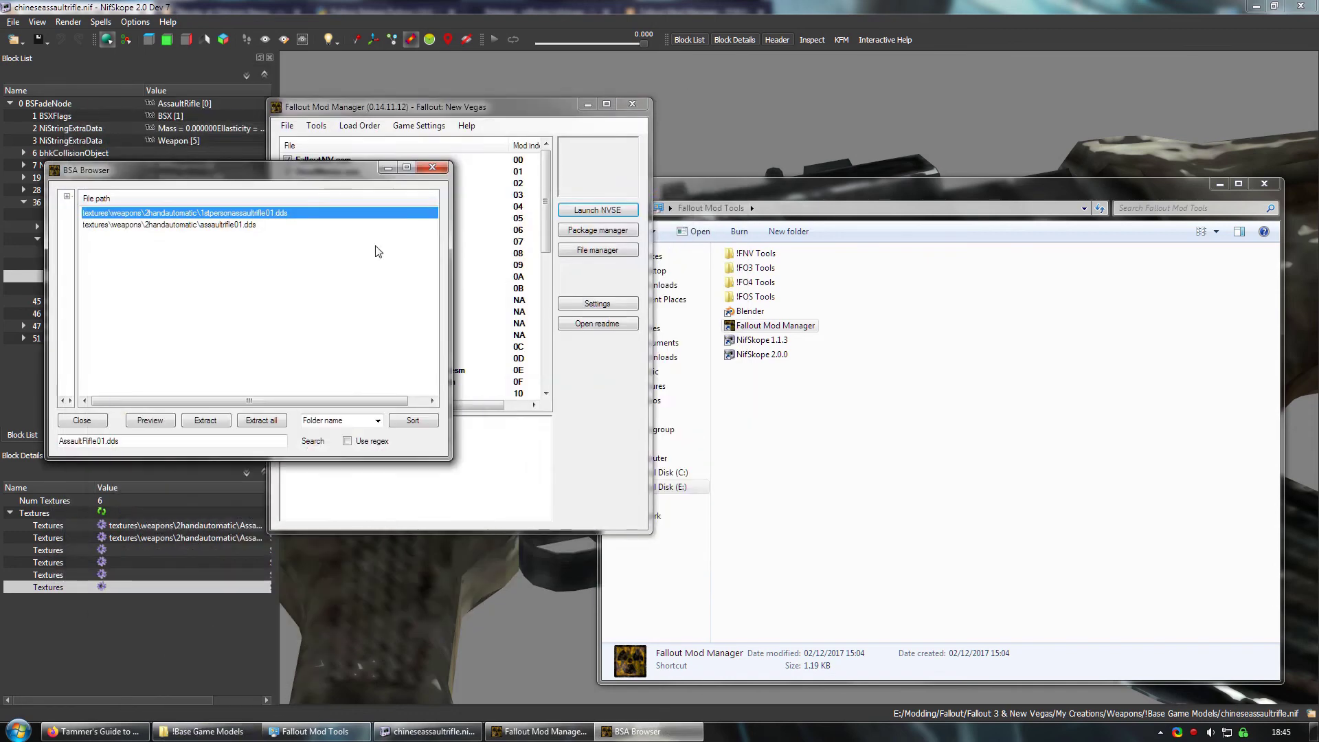
- Extract and save the texture, then close the BSA Browser and Fallout Mod Manager
left_click(206, 420)
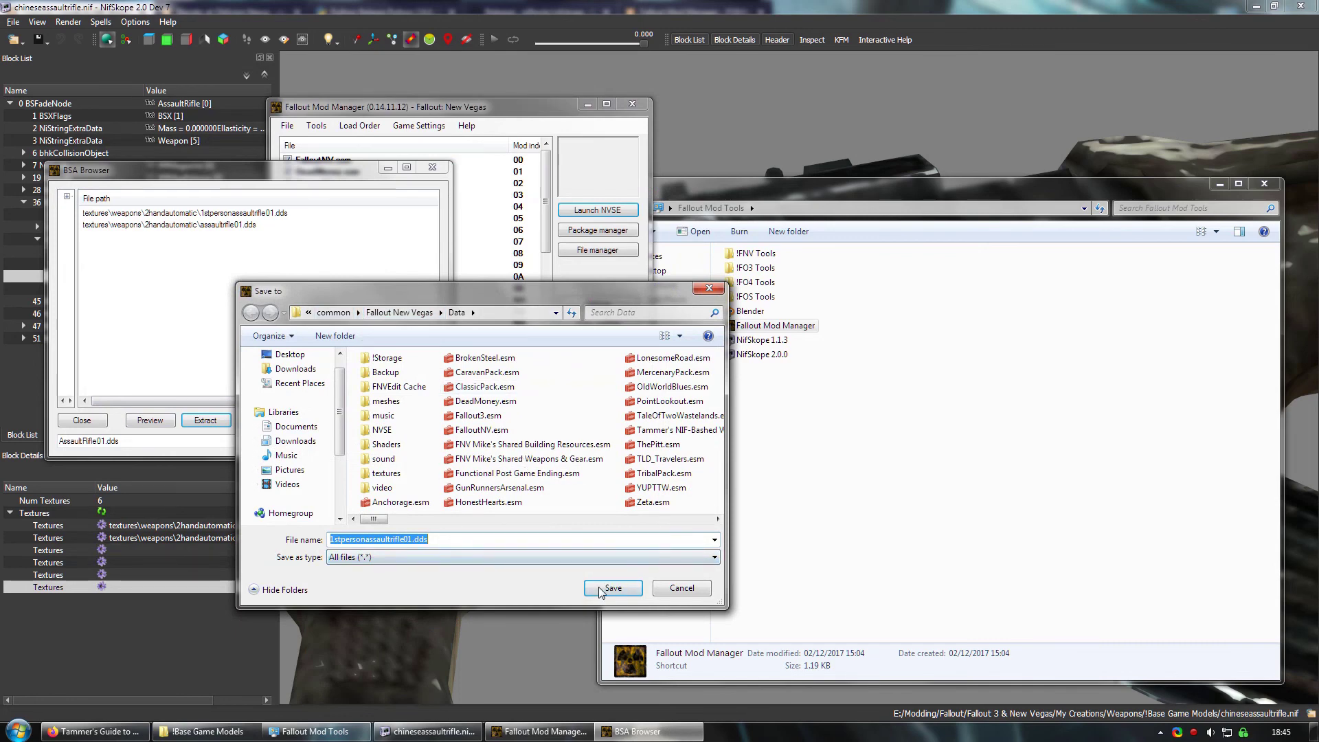
left_click(693, 588)
left_click(432, 167)
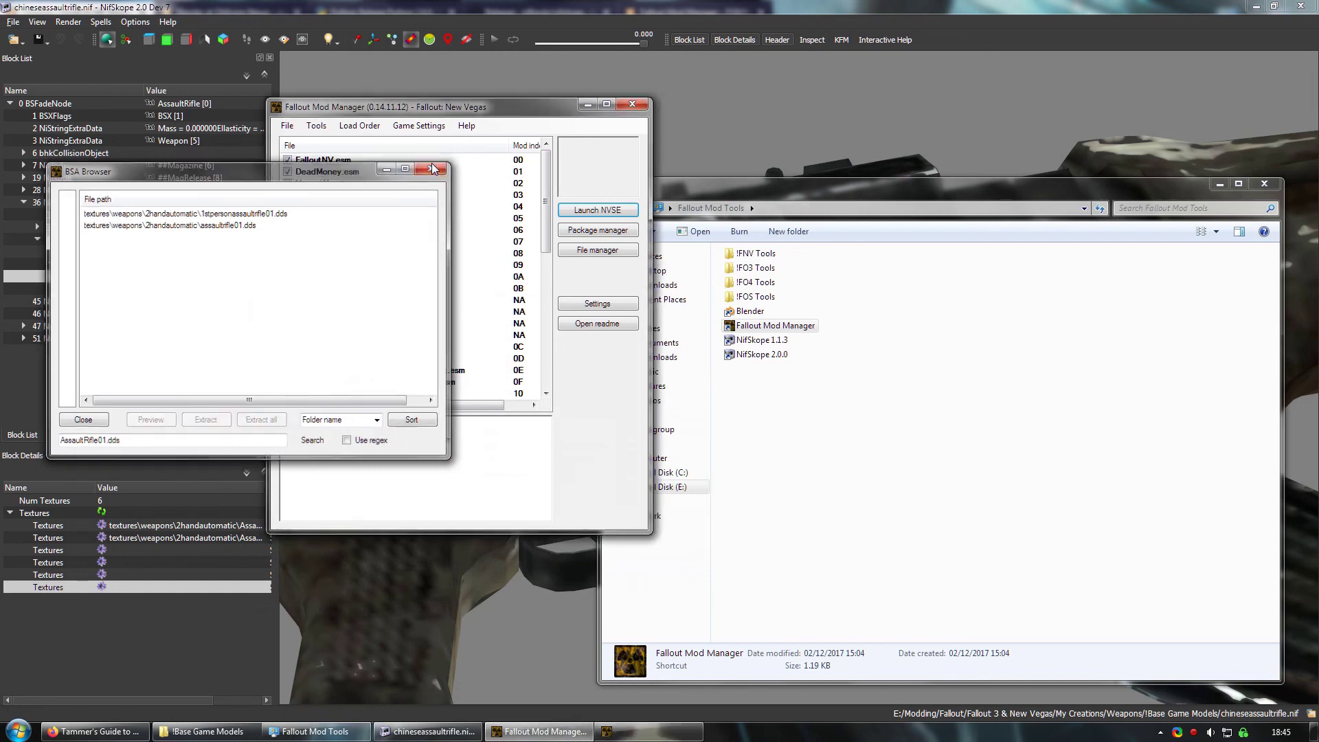
left_click(628, 105)
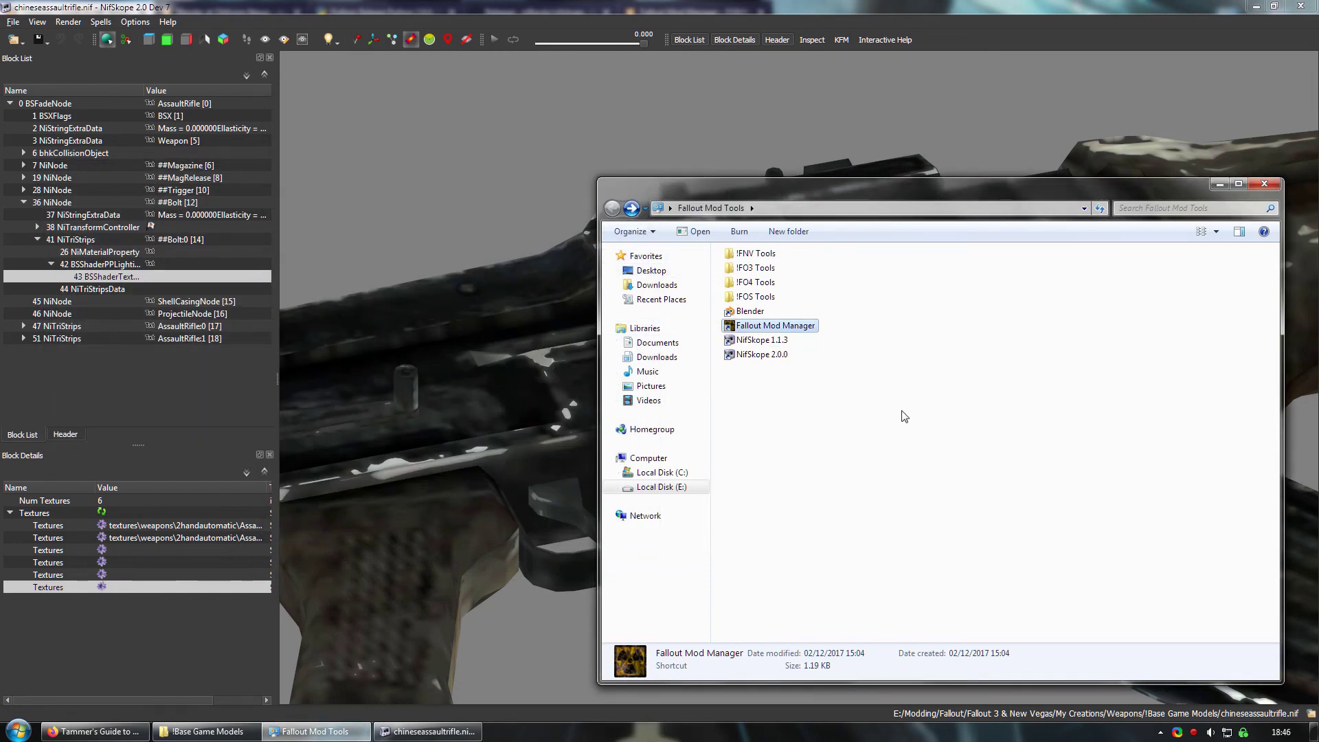
- Launch Blender and import chineseassaultrifle.nif as a NetImmerse/Gamebryo file with default options
double_click(748, 313)
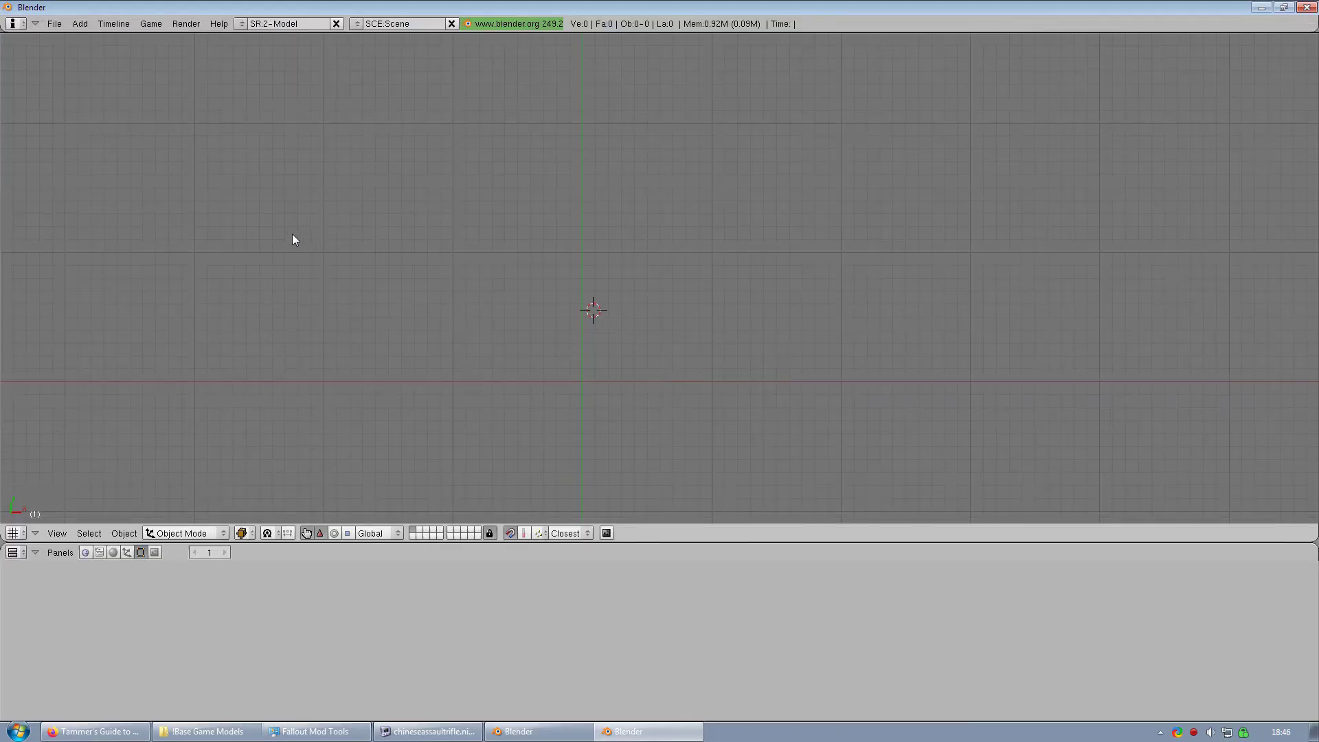
left_click(55, 23)
mouse_move(115, 273)
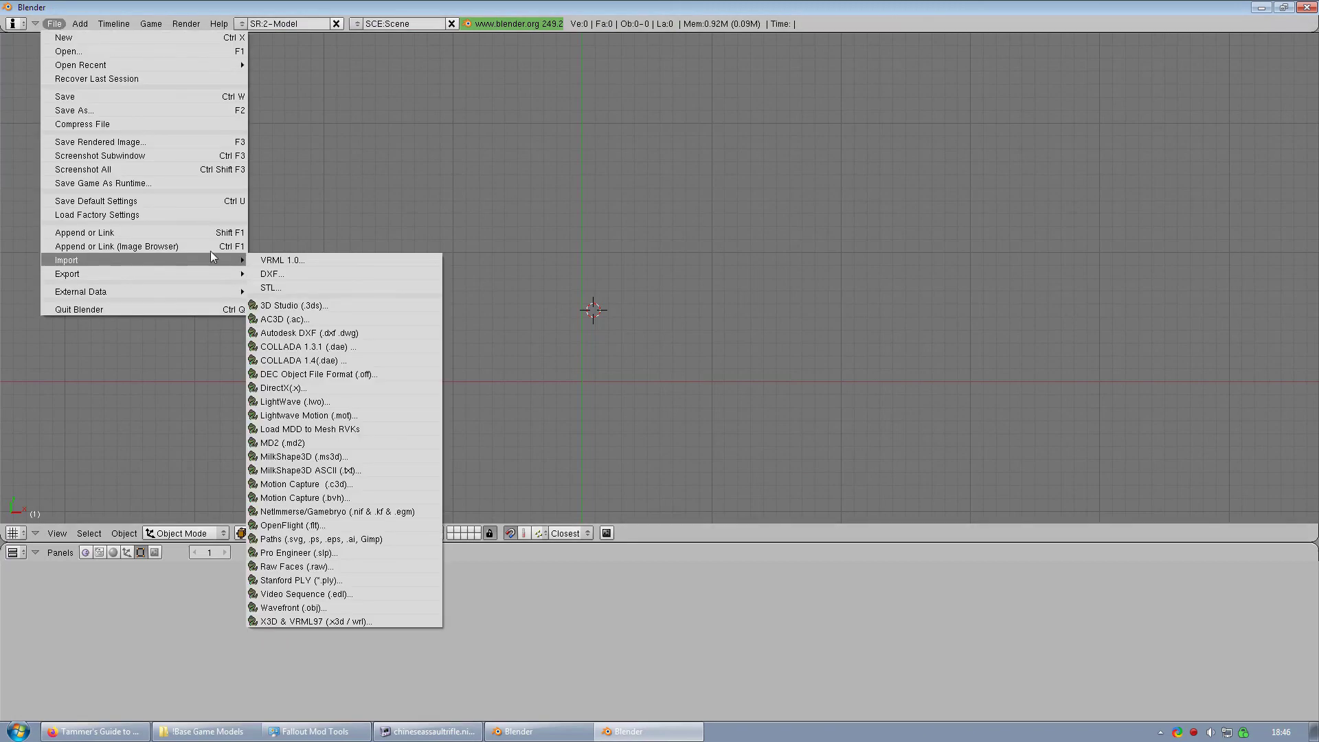
left_click(363, 492)
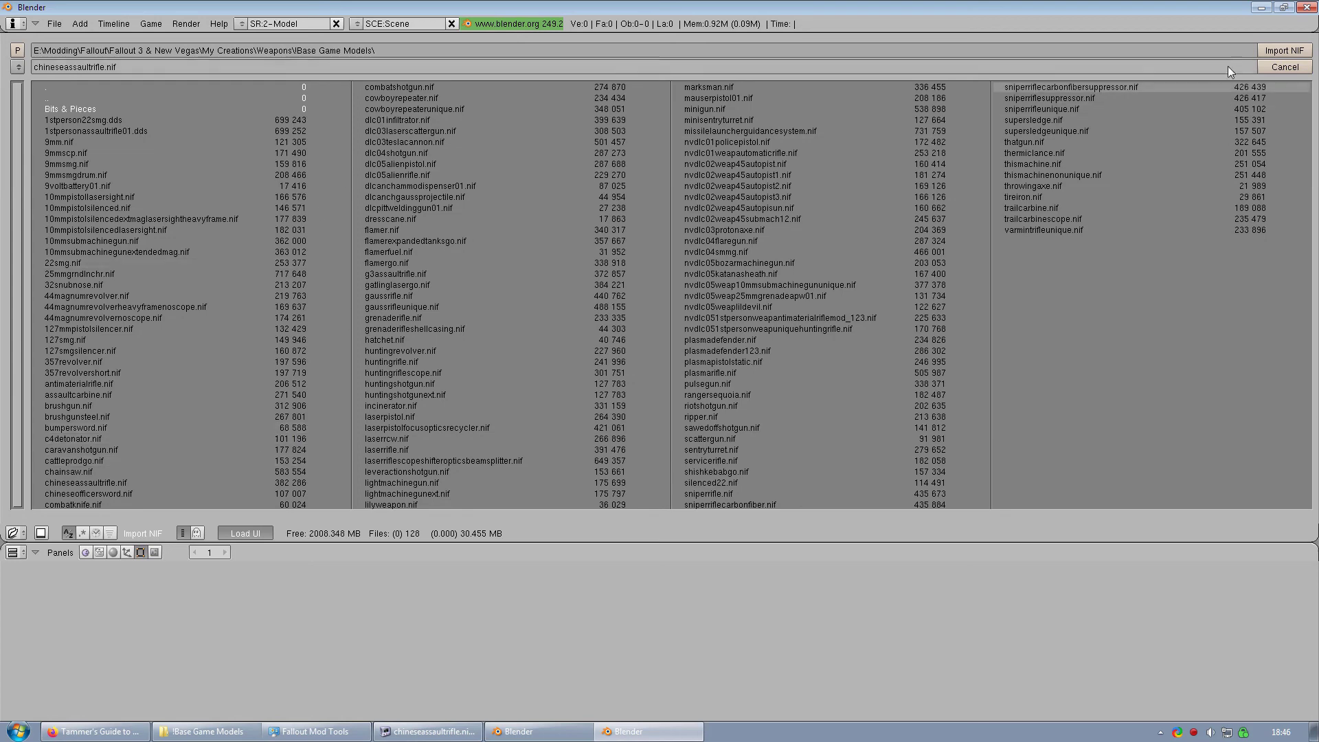
left_click(1282, 52)
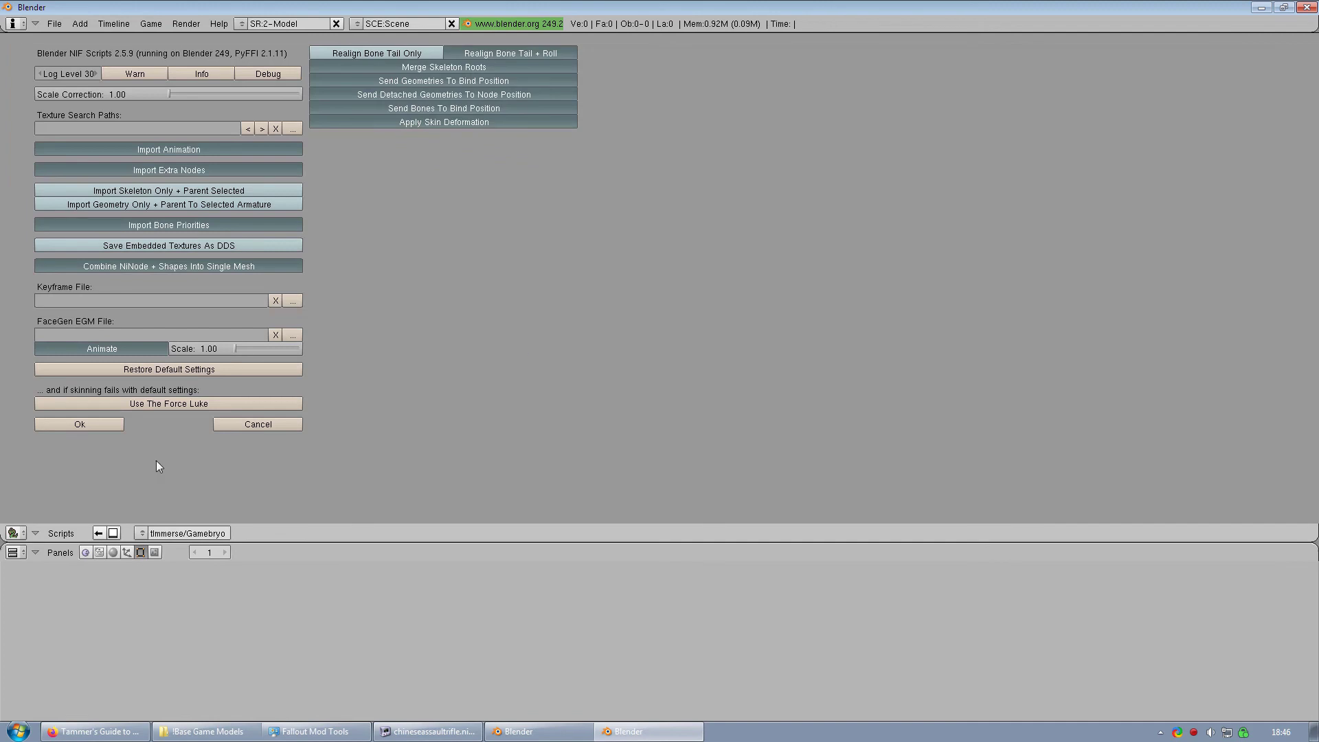
left_click(105, 424)
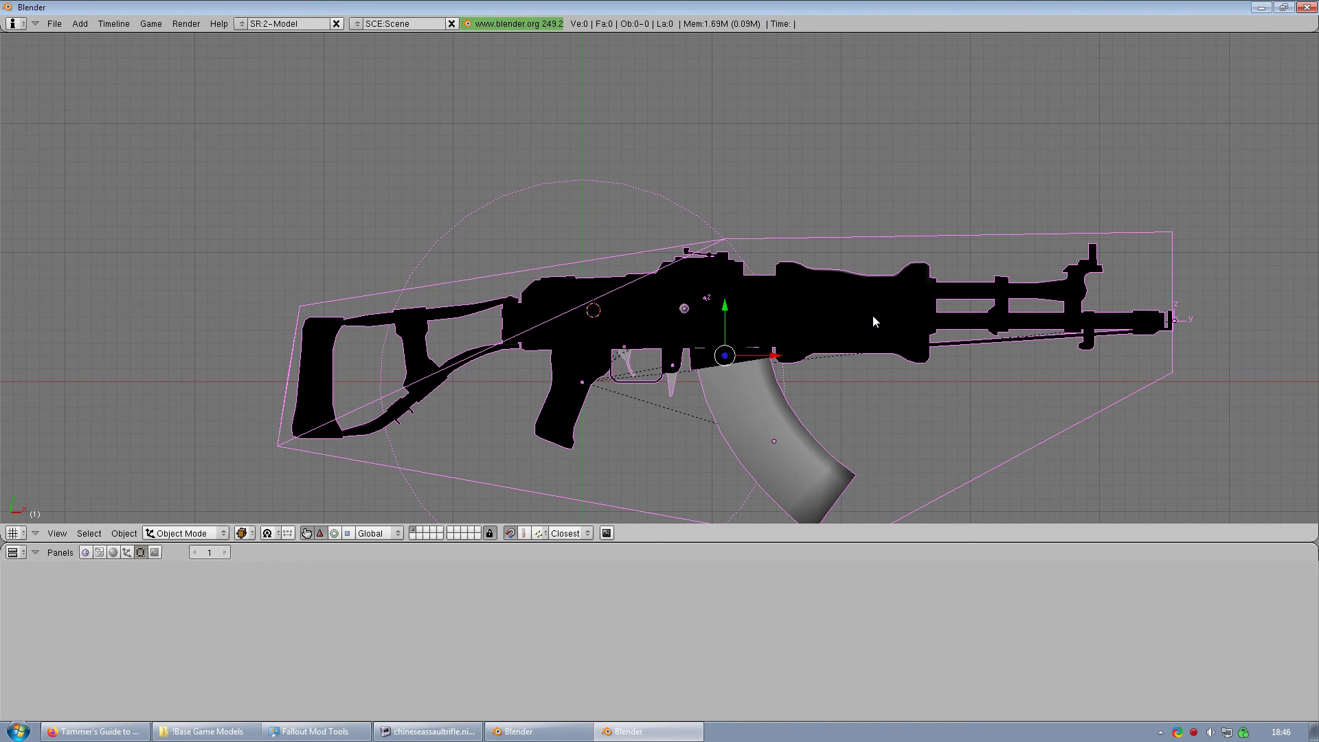
- Deselect all, then toggle the AssaultRifle mesh into Edit Mode and back to fix its shading
key("a")
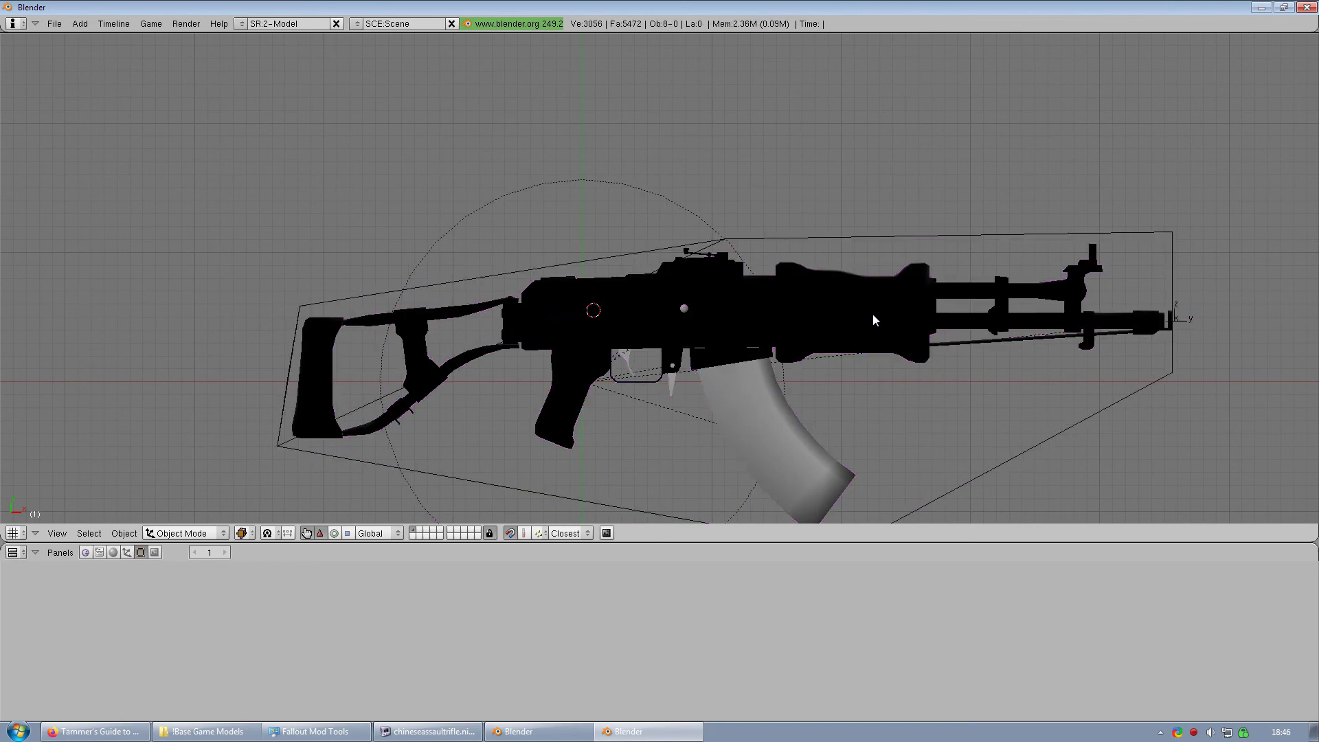
right_click(874, 315)
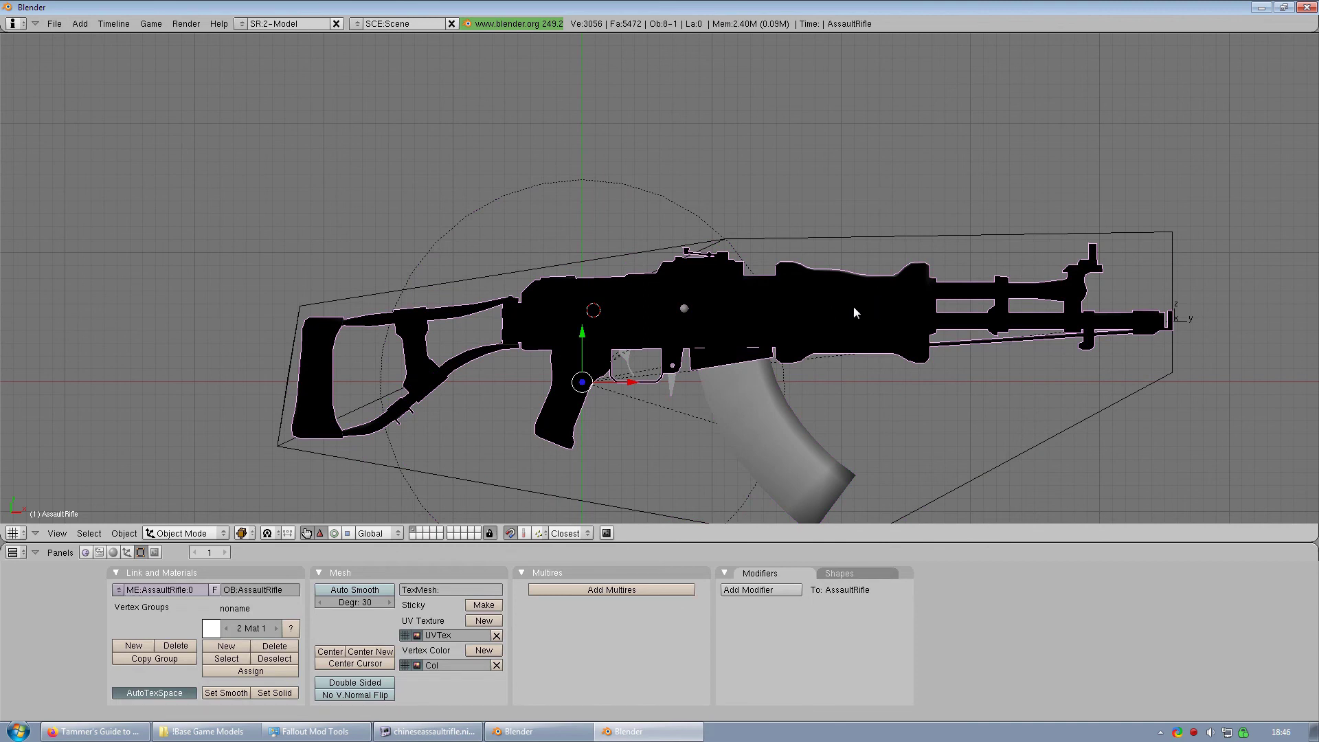
key("Tab")
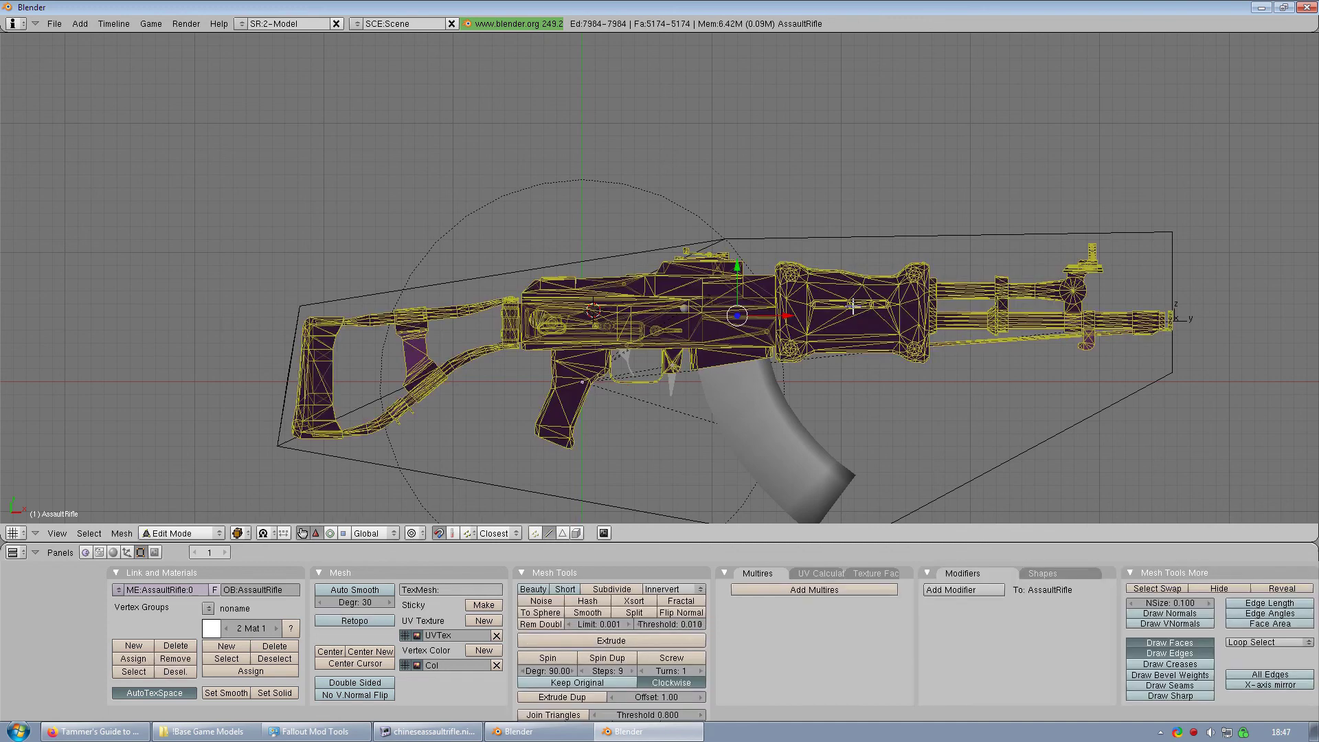
key("Tab")
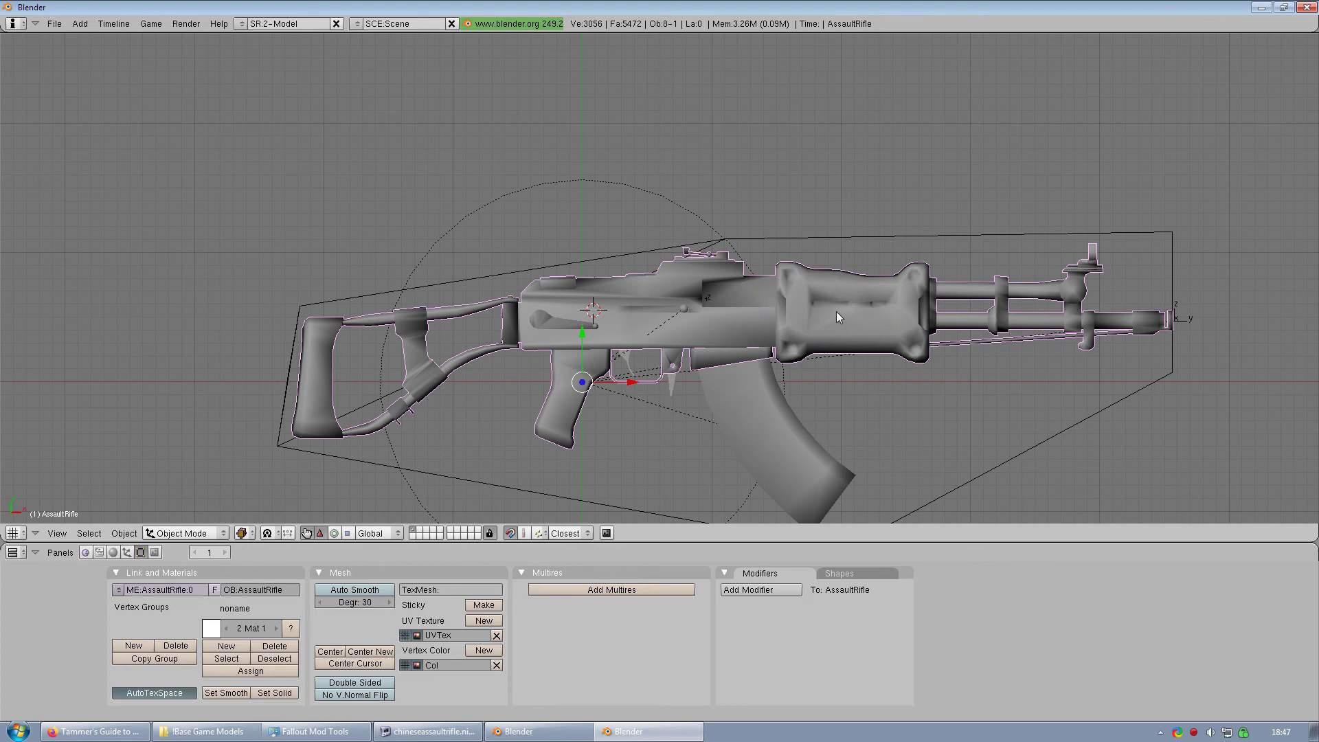
middle_click_drag(835, 311, 840, 253)
scroll(752, 354, "up", 4)
- Put the ##Bolt mesh in Edit Mode with all 110 faces selected in face select mode
scroll(819, 282, "up", 3)
right_click(818, 260)
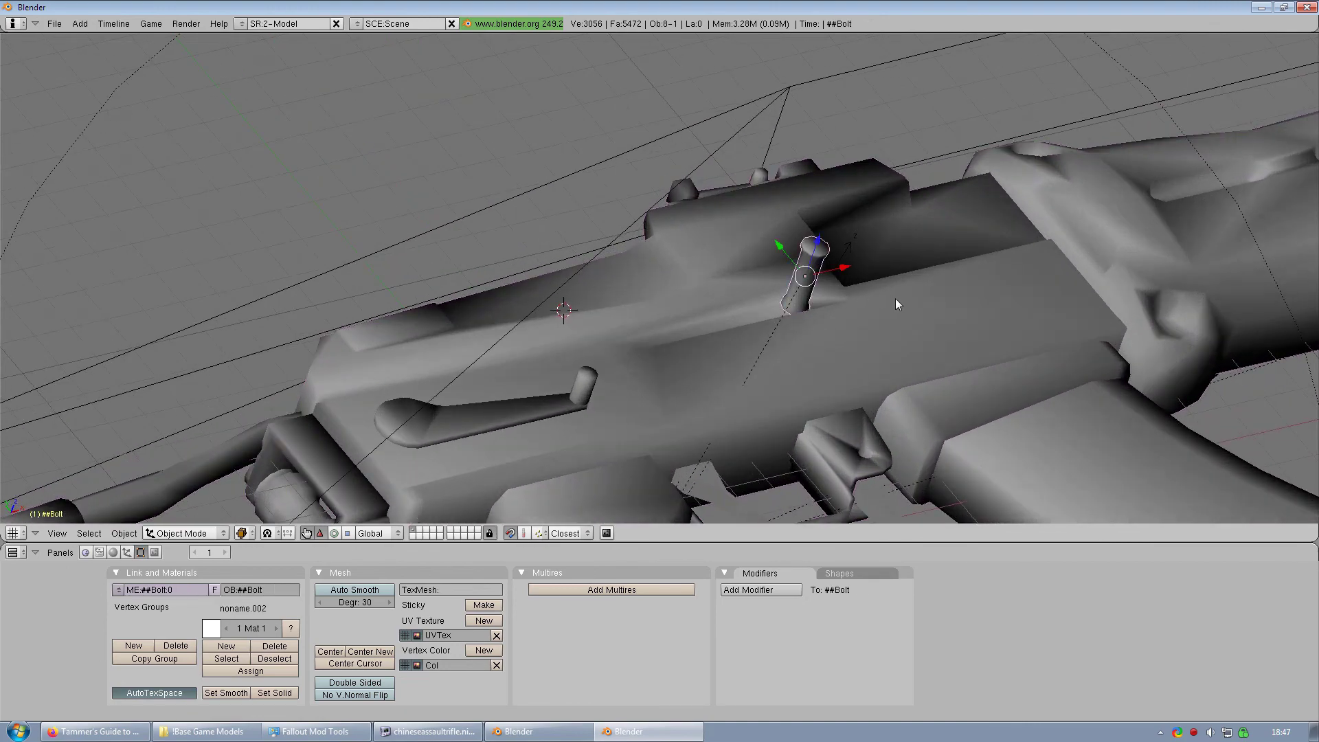
key("Tab")
middle_click_drag(919, 303, 589, 277, "shift")
scroll(589, 276, "up", 2)
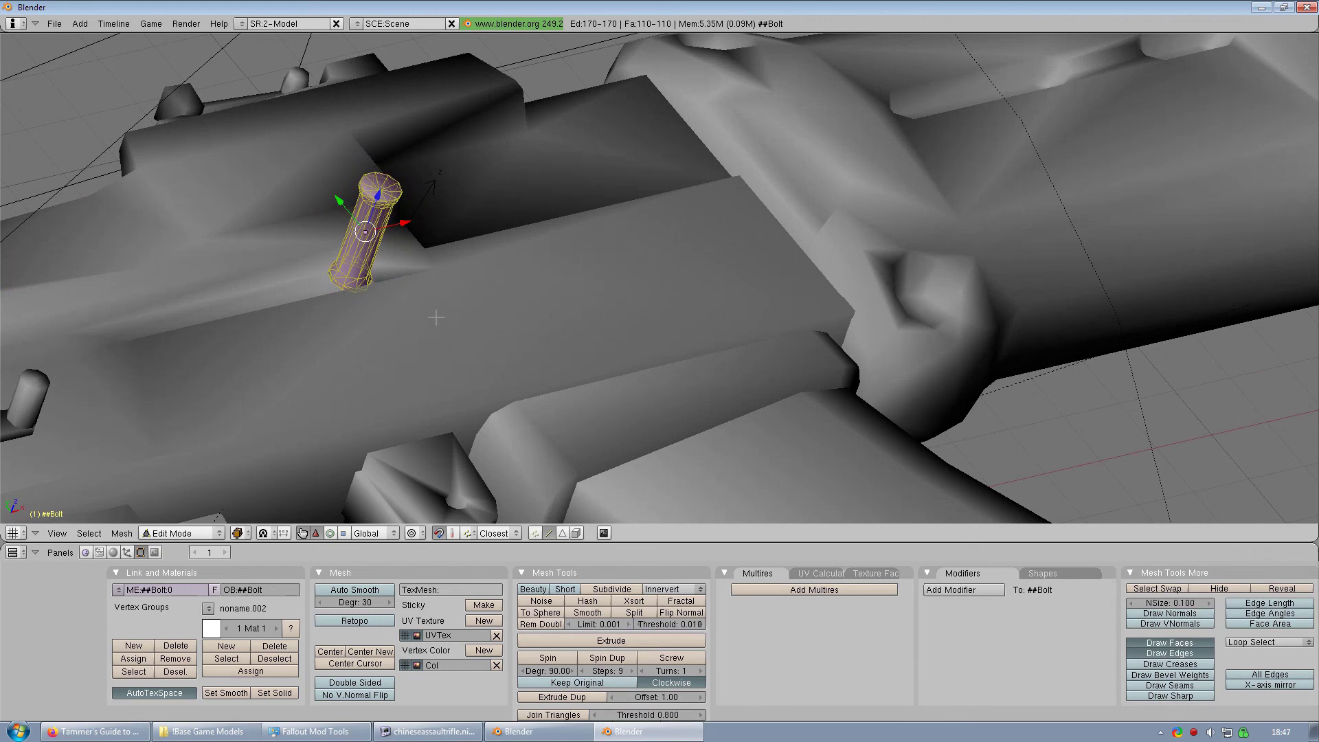
key("a")
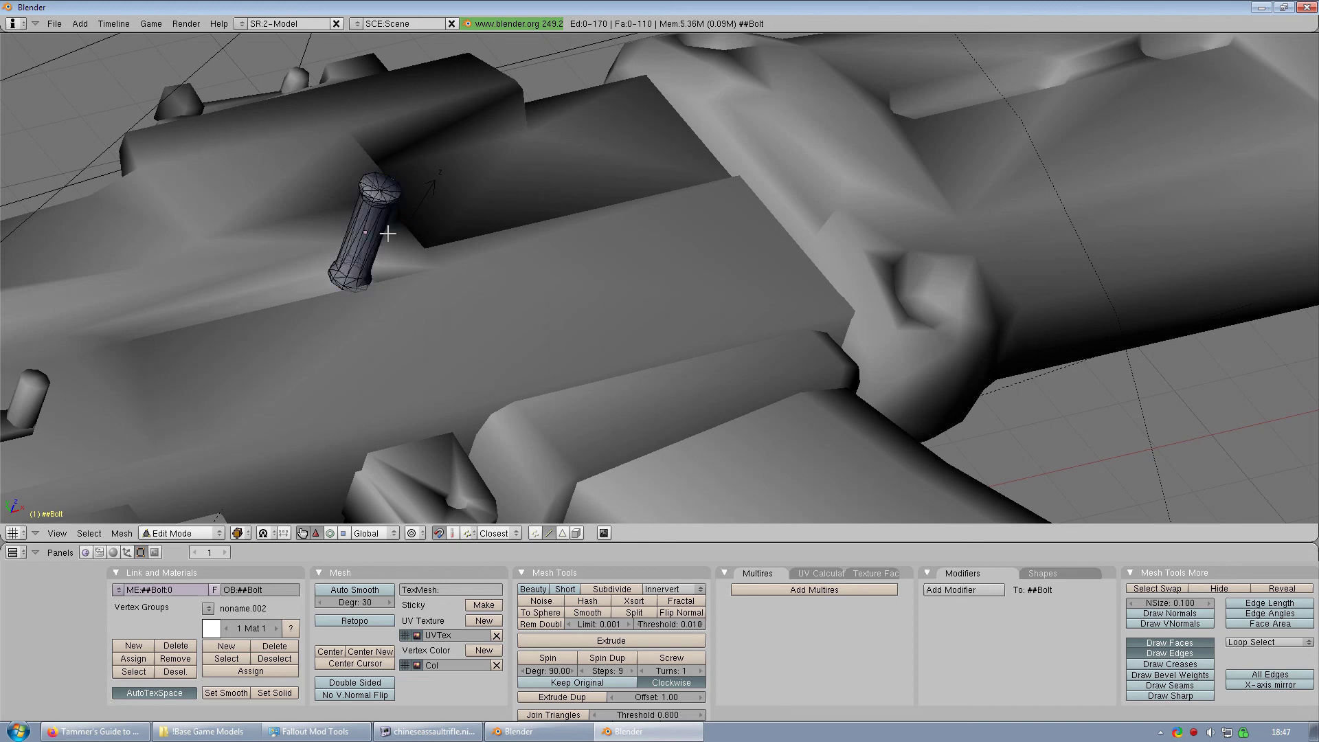
key("a")
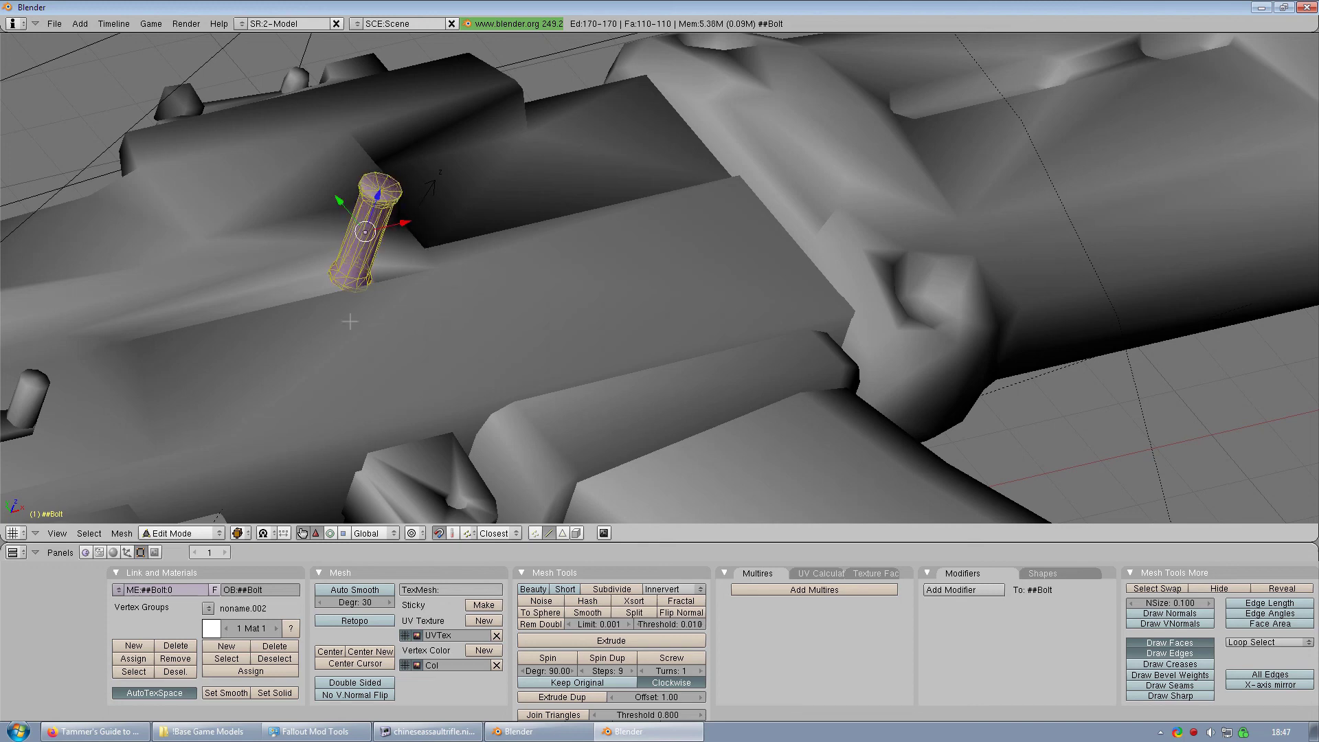
left_click(562, 534)
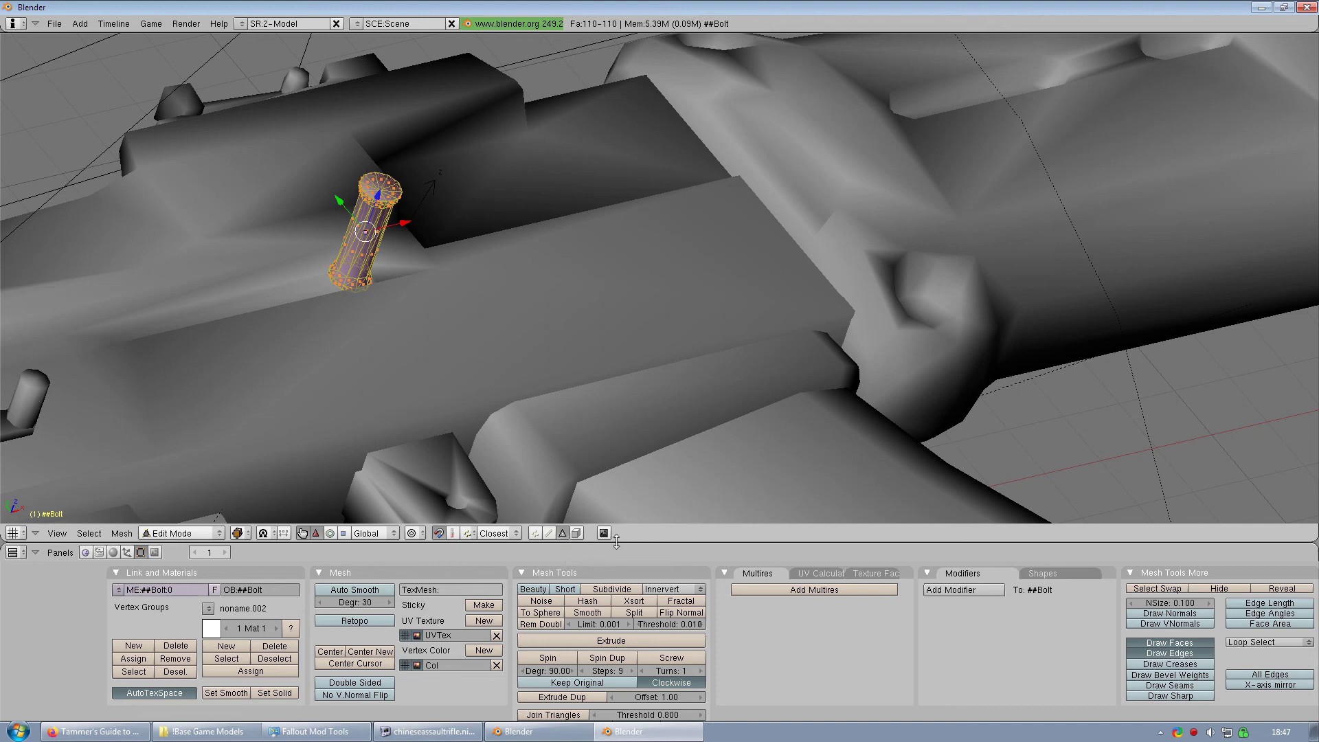
- Split the 3D view into two side-by-side areas and make the right one a UV/Image Editor
right_click(654, 543)
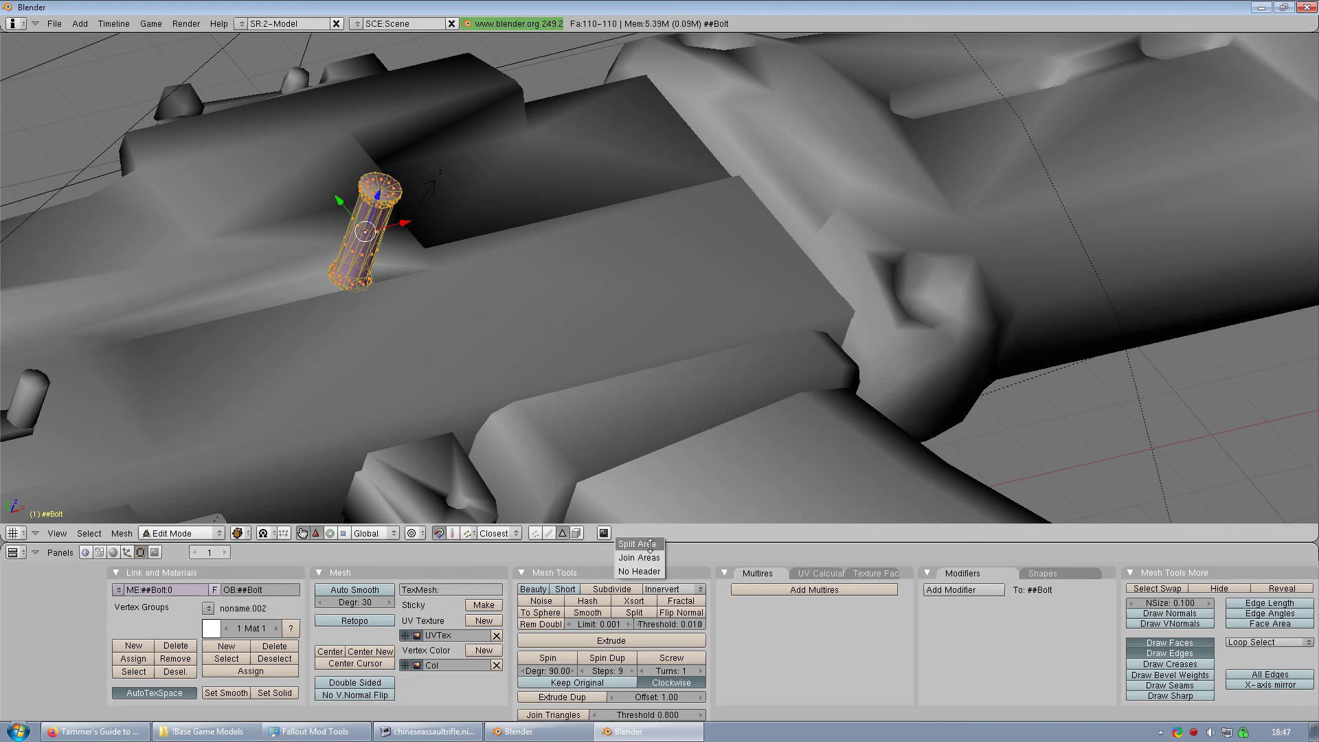
left_click(649, 544)
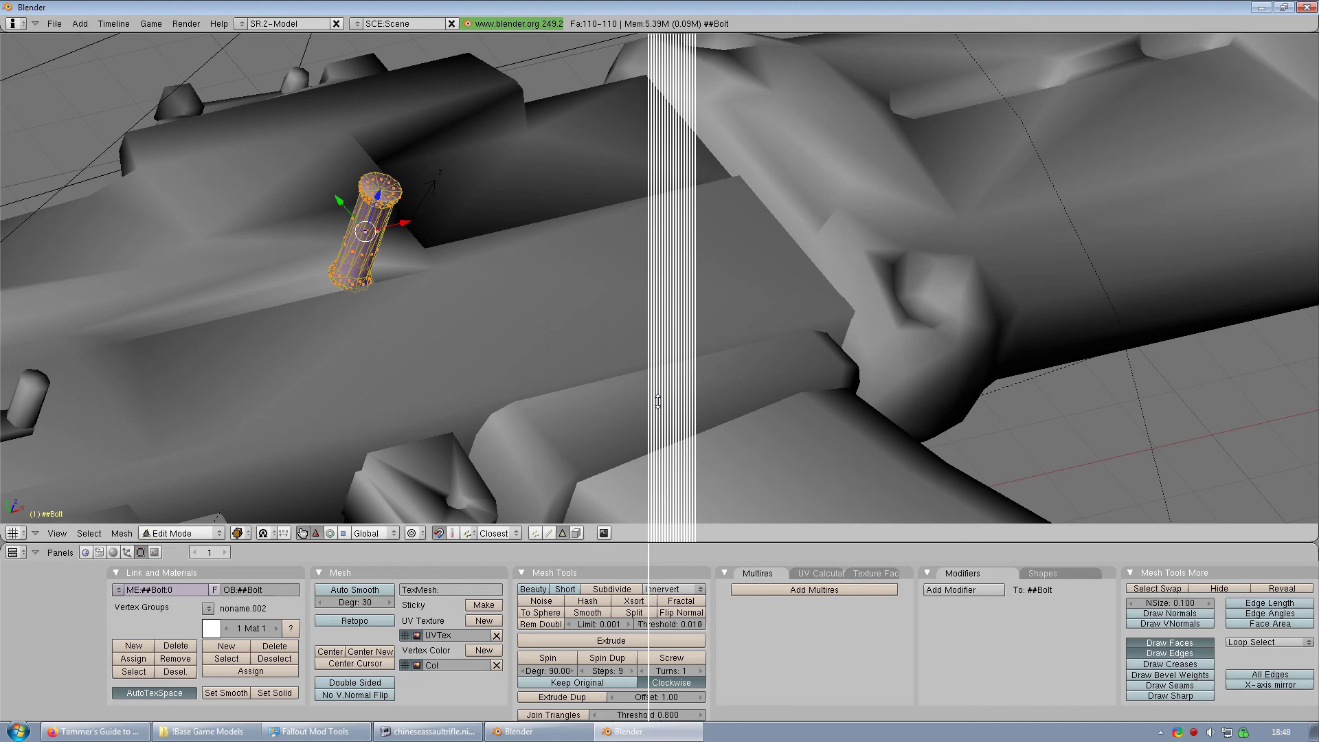
left_click(658, 401)
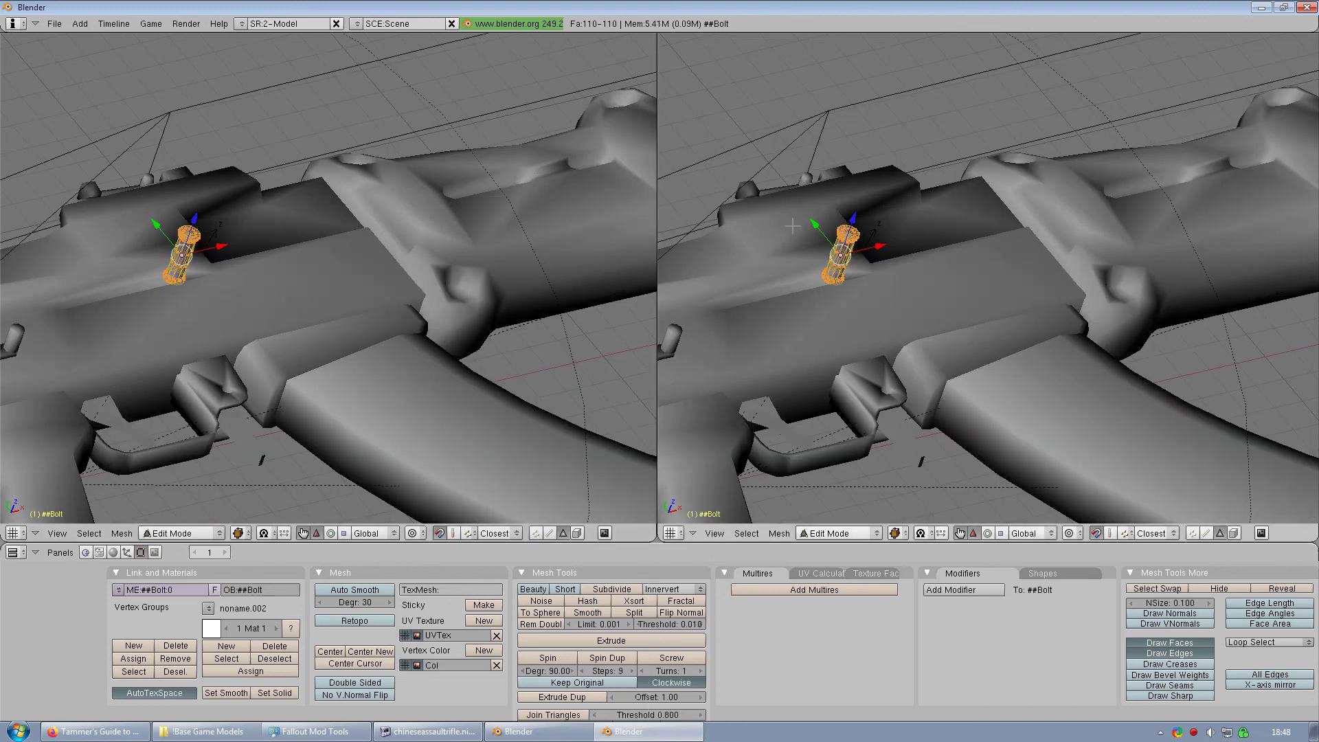
left_click(672, 536)
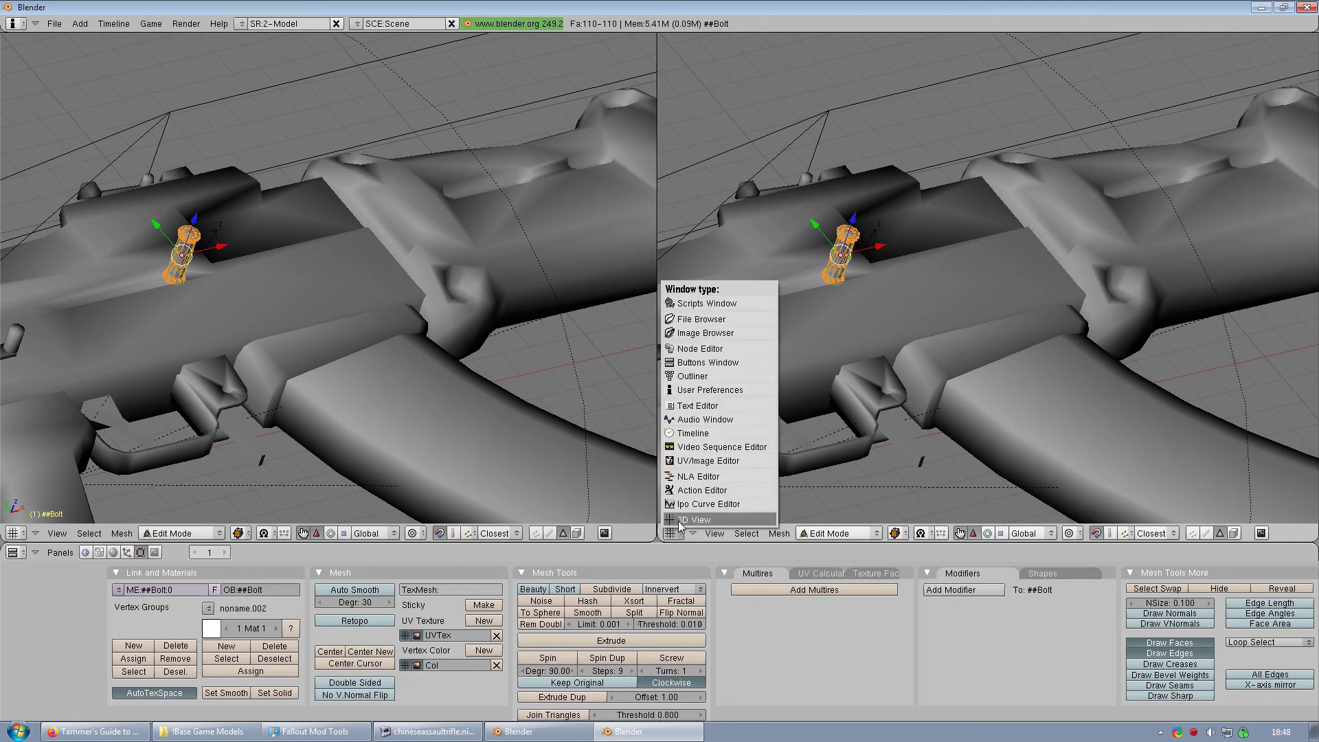
left_click(711, 462)
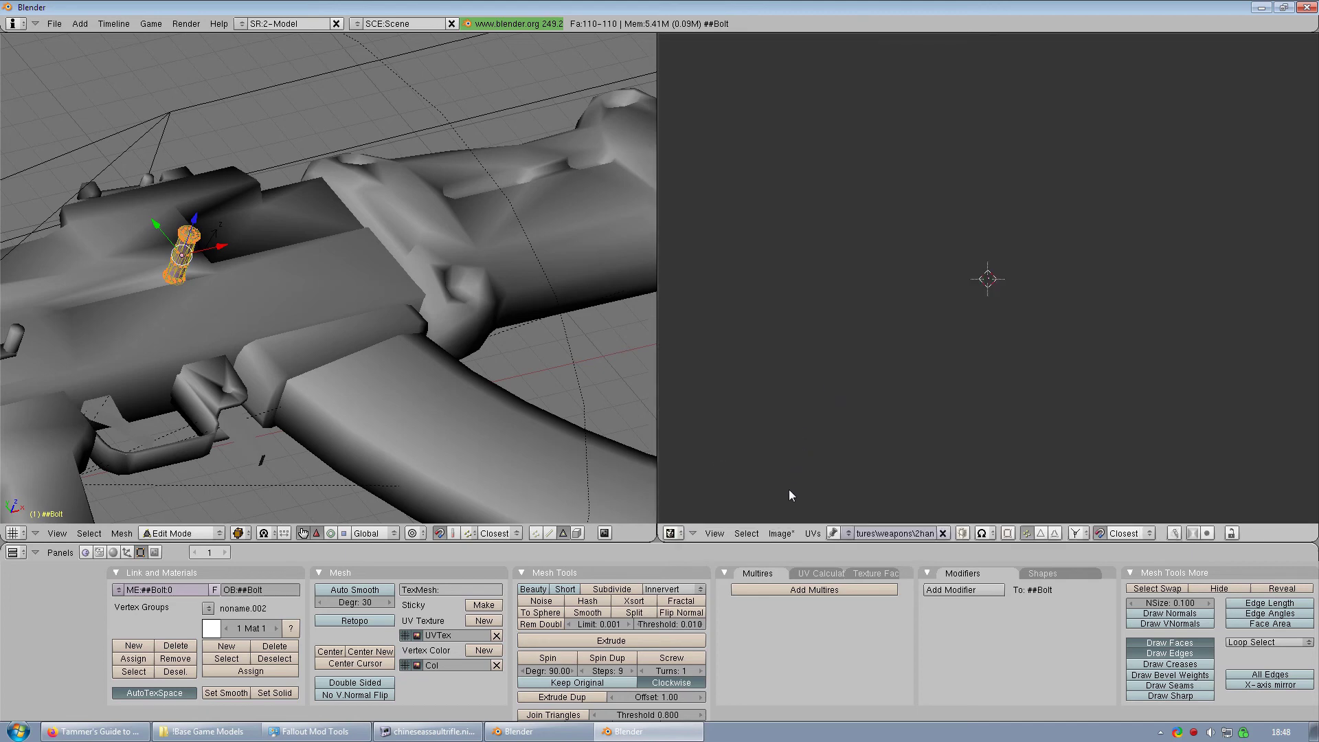
- Open 1stpersonassaultrifle01.dds in the UV/Image Editor and zoom out to see it whole
left_click(782, 534)
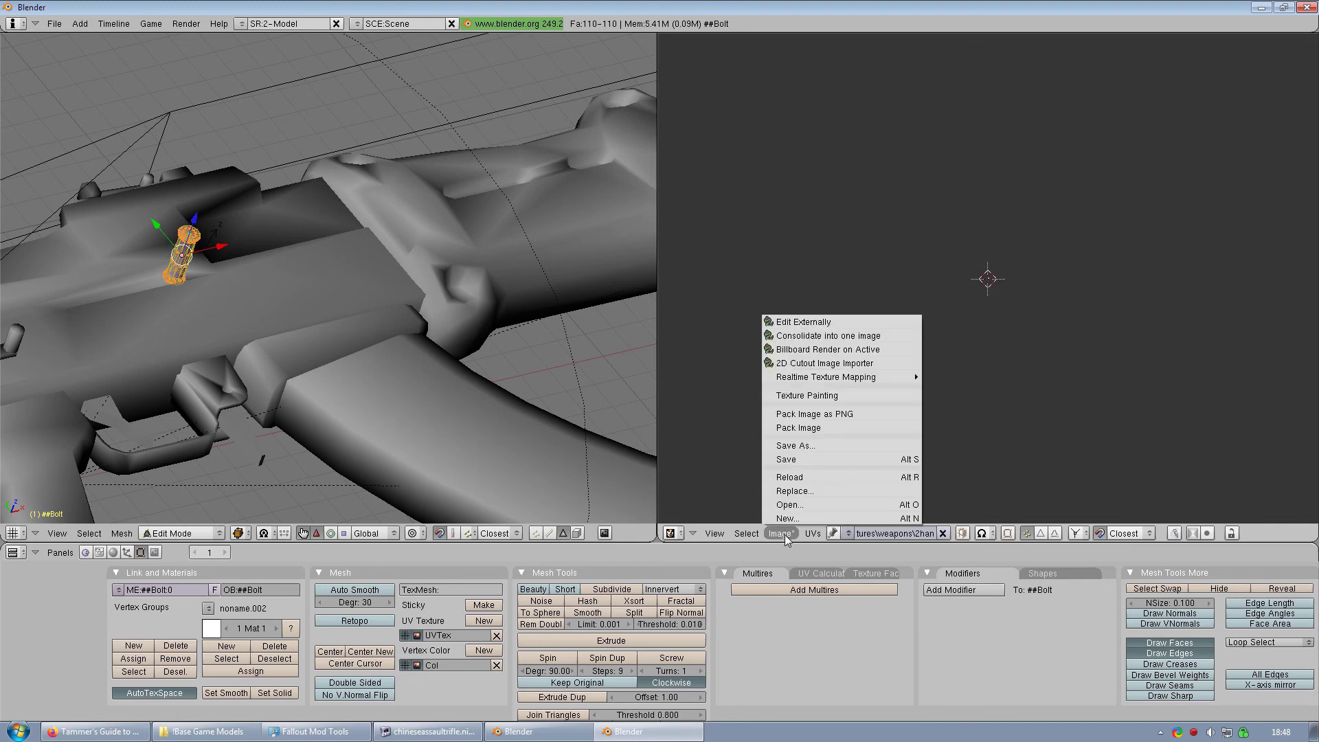
left_click(788, 505)
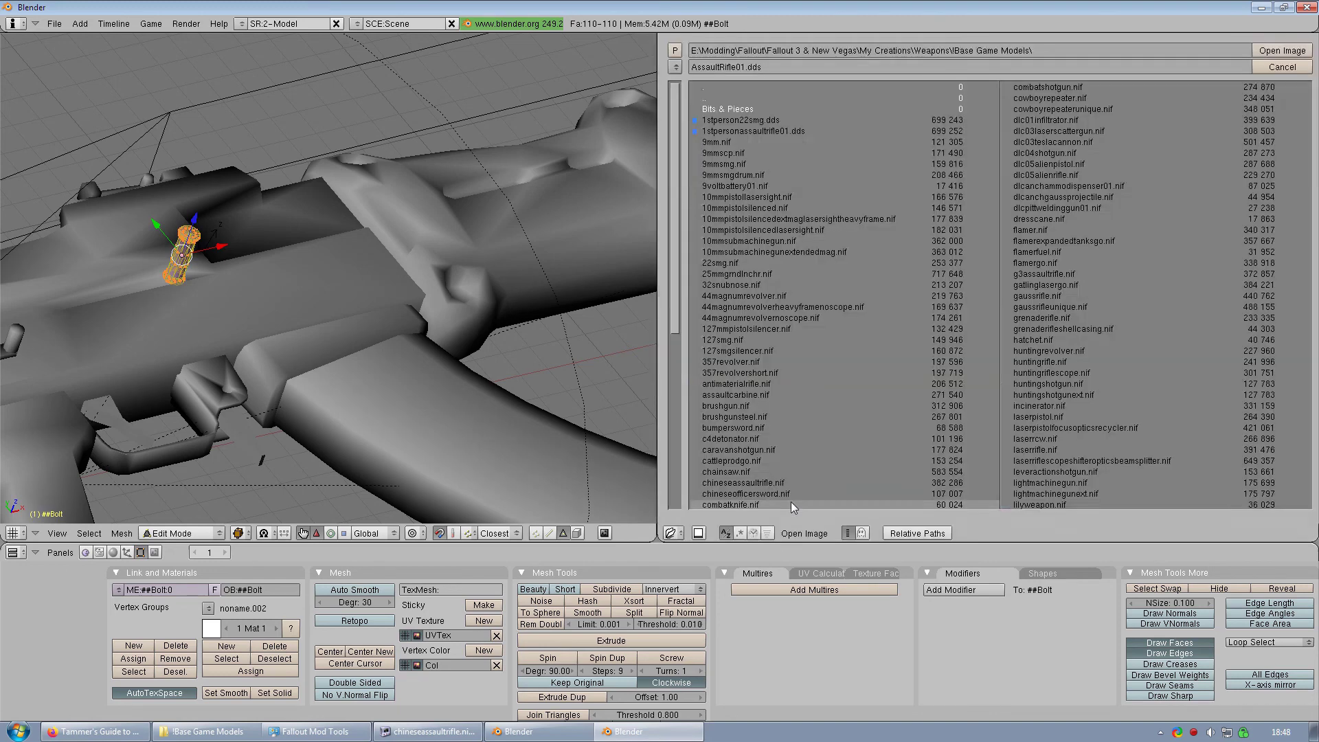
left_click(793, 133)
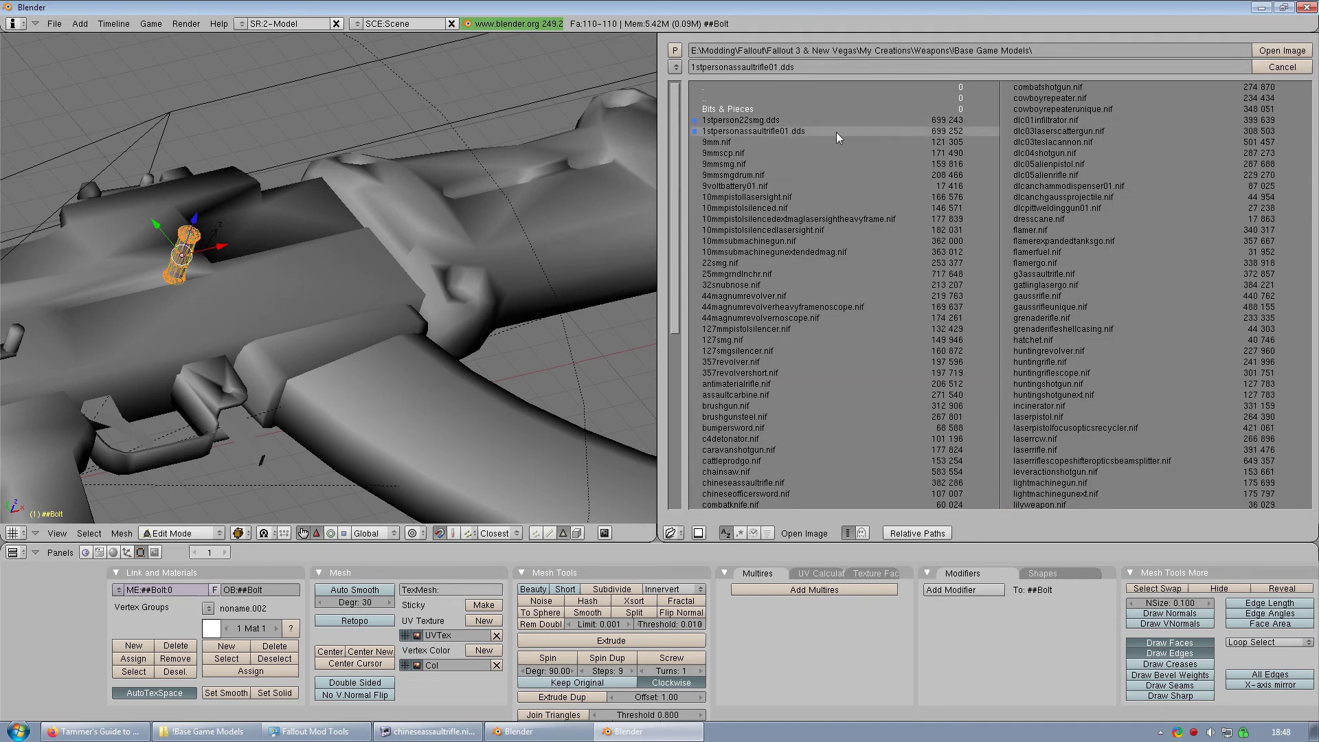
left_click(1282, 51)
scroll(1057, 274, "down", 2)
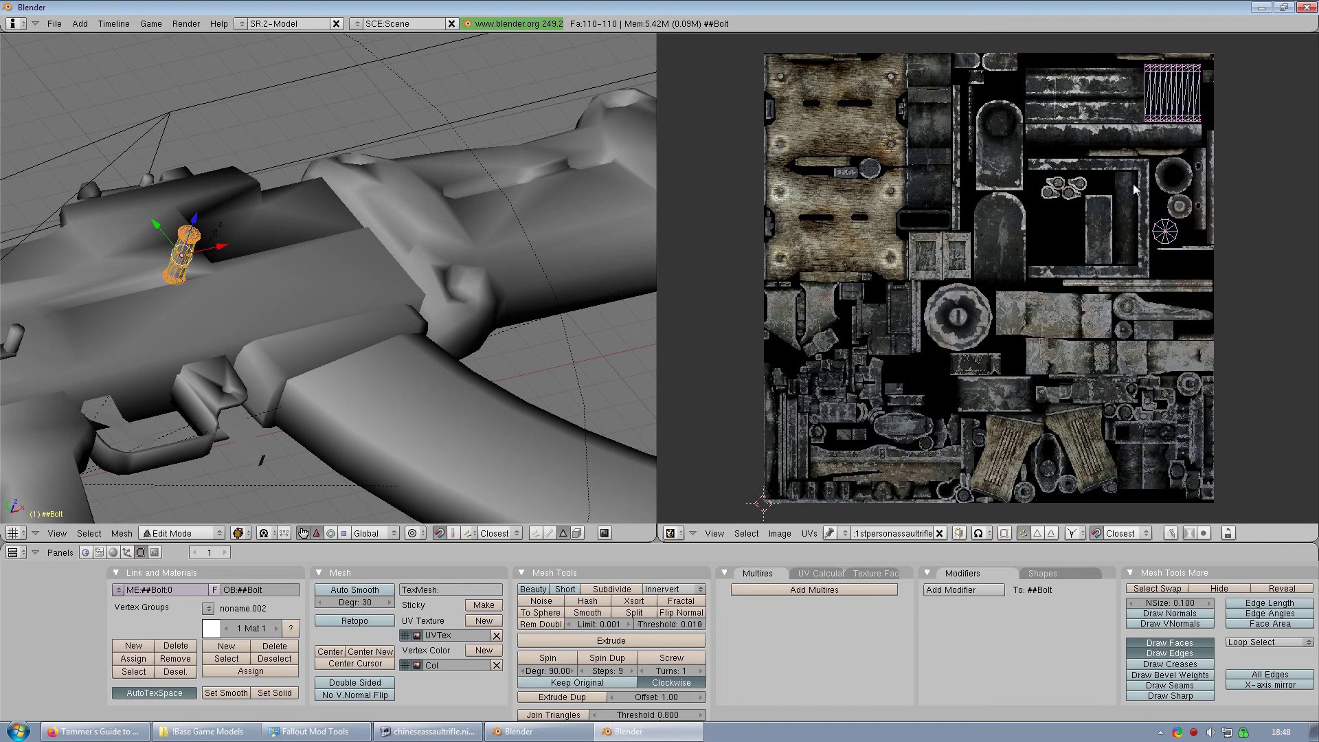
- Select only the bolt's circular UV island
key("b")
left_click_drag(1127, 183, 1228, 271)
key("l")
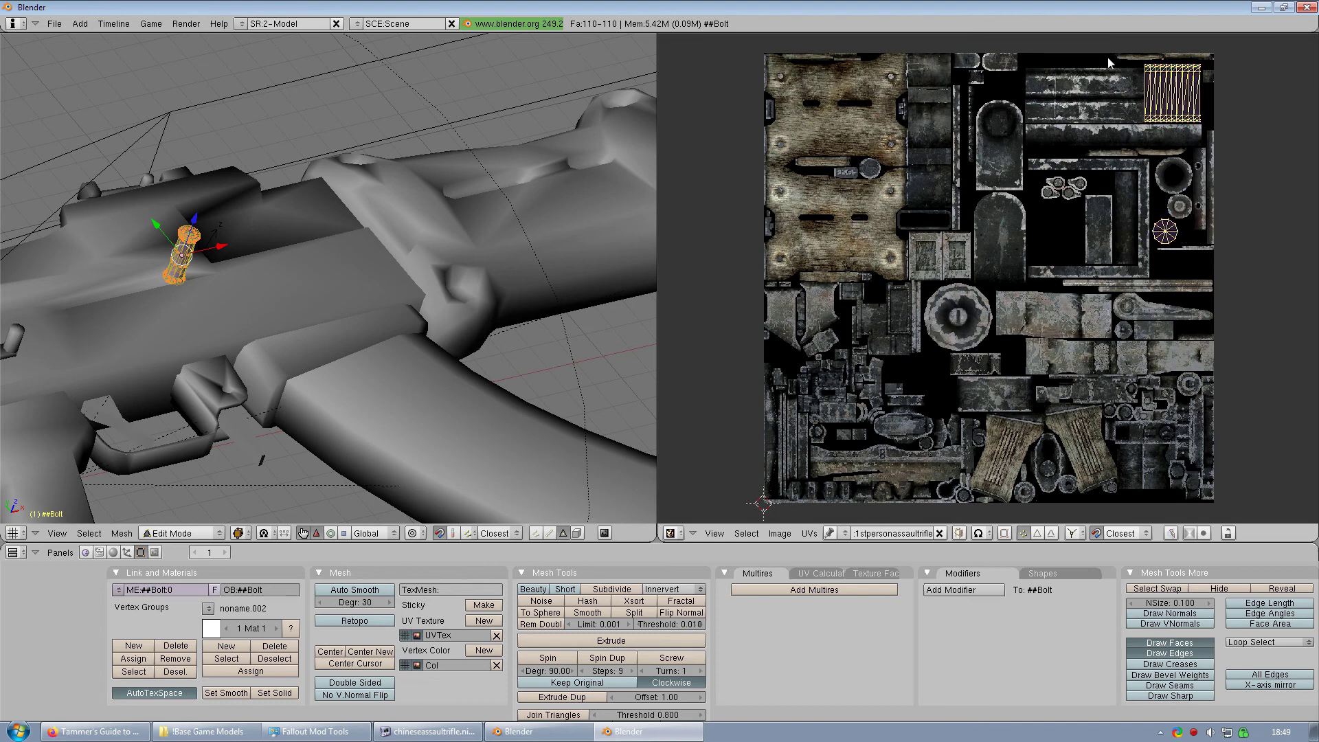
key("a")
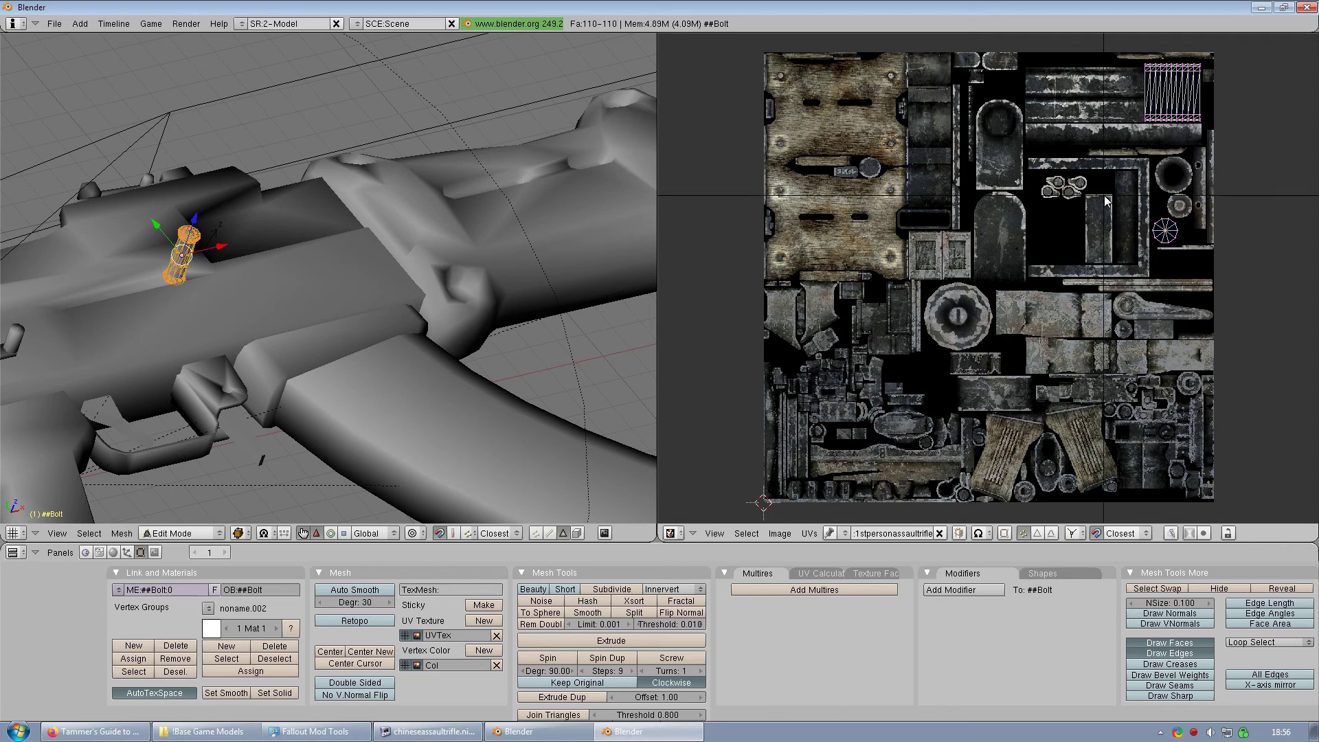
right_click(1182, 254)
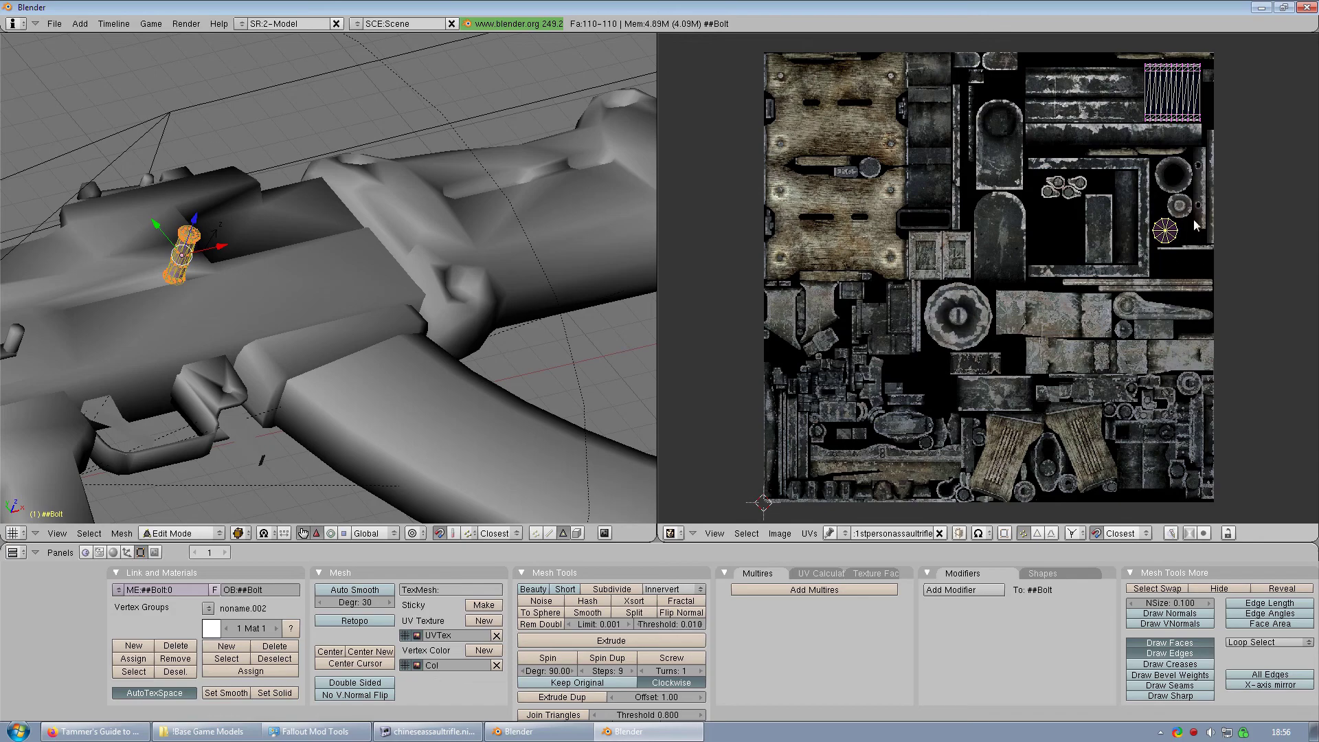
- Zoom in on the circle island and grab it to move onto the texture's small round part
scroll(1196, 218, "up", 4)
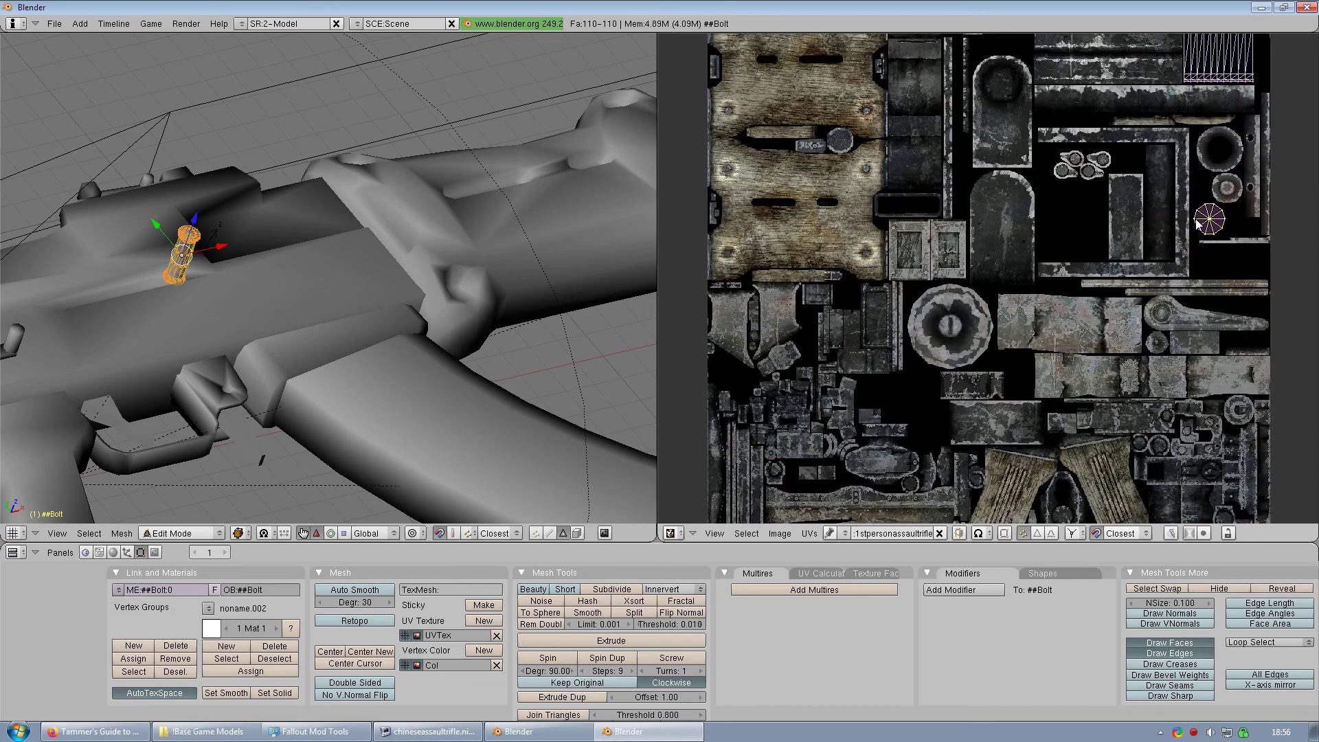
scroll(1195, 219, "down", 4)
scroll(1197, 218, "up", 2)
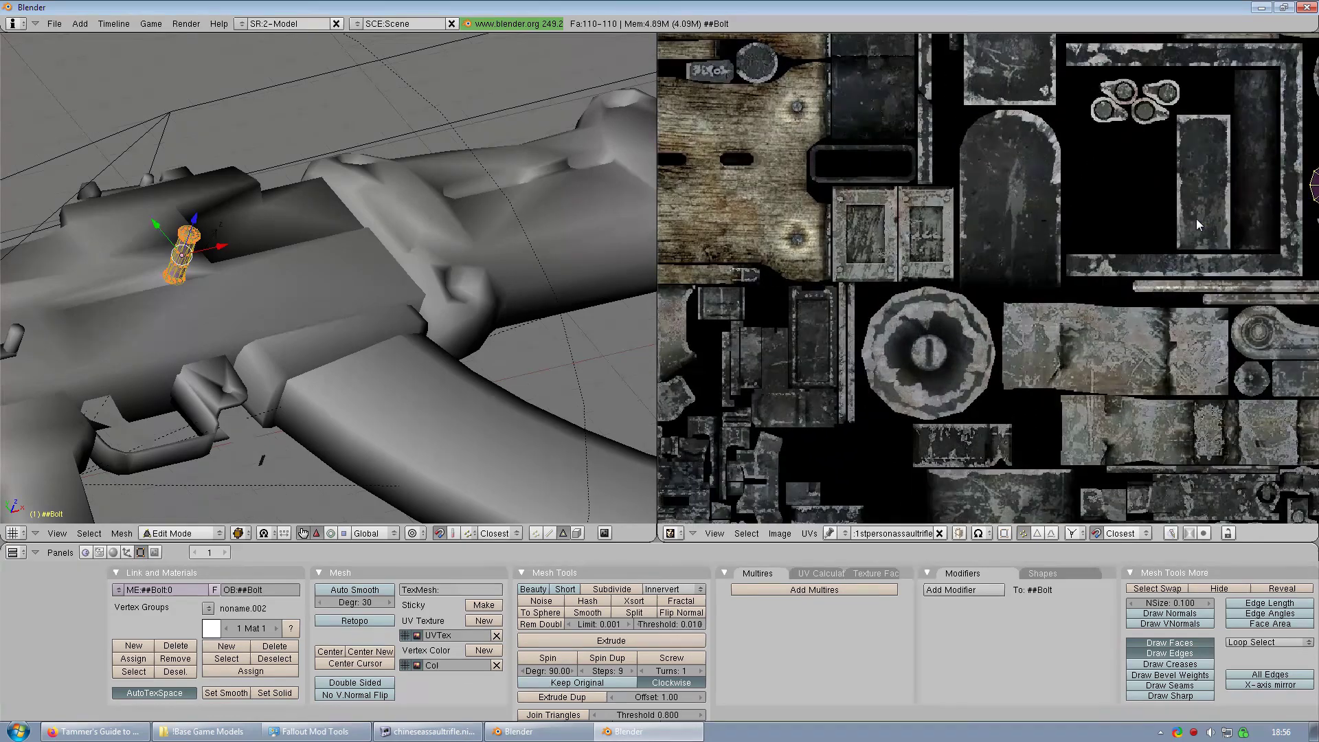
scroll(1197, 219, "down", 2)
scroll(1198, 220, "up", 1)
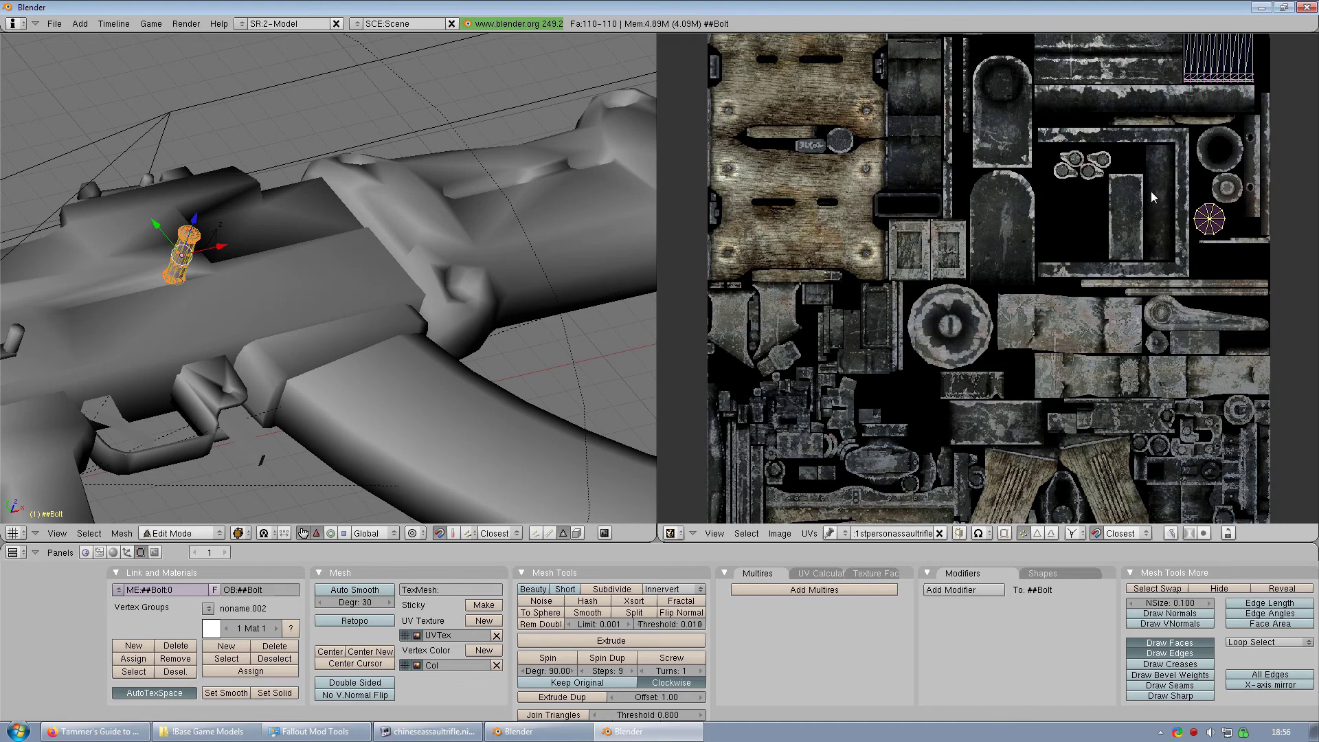
middle_click_drag(1151, 191, 908, 207)
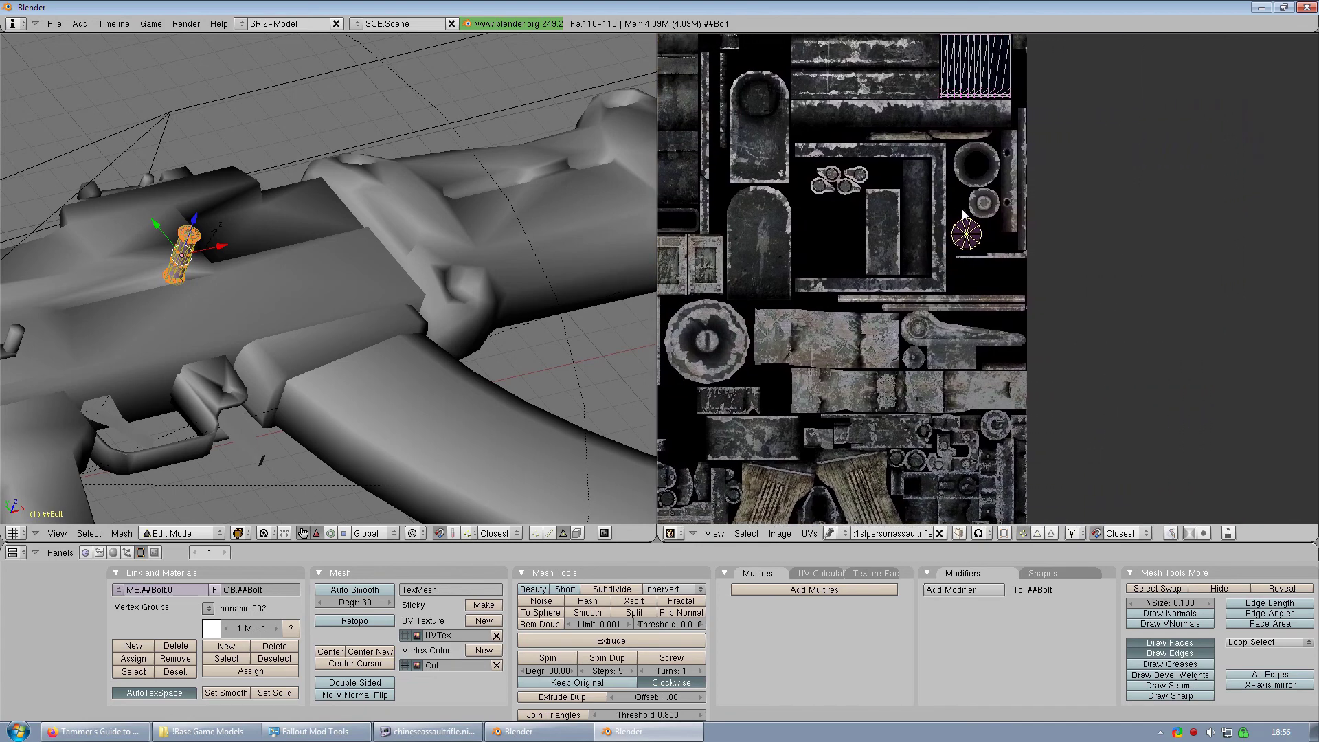
scroll(988, 208, "up", 3)
middle_click_drag(1007, 136, 1086, 254)
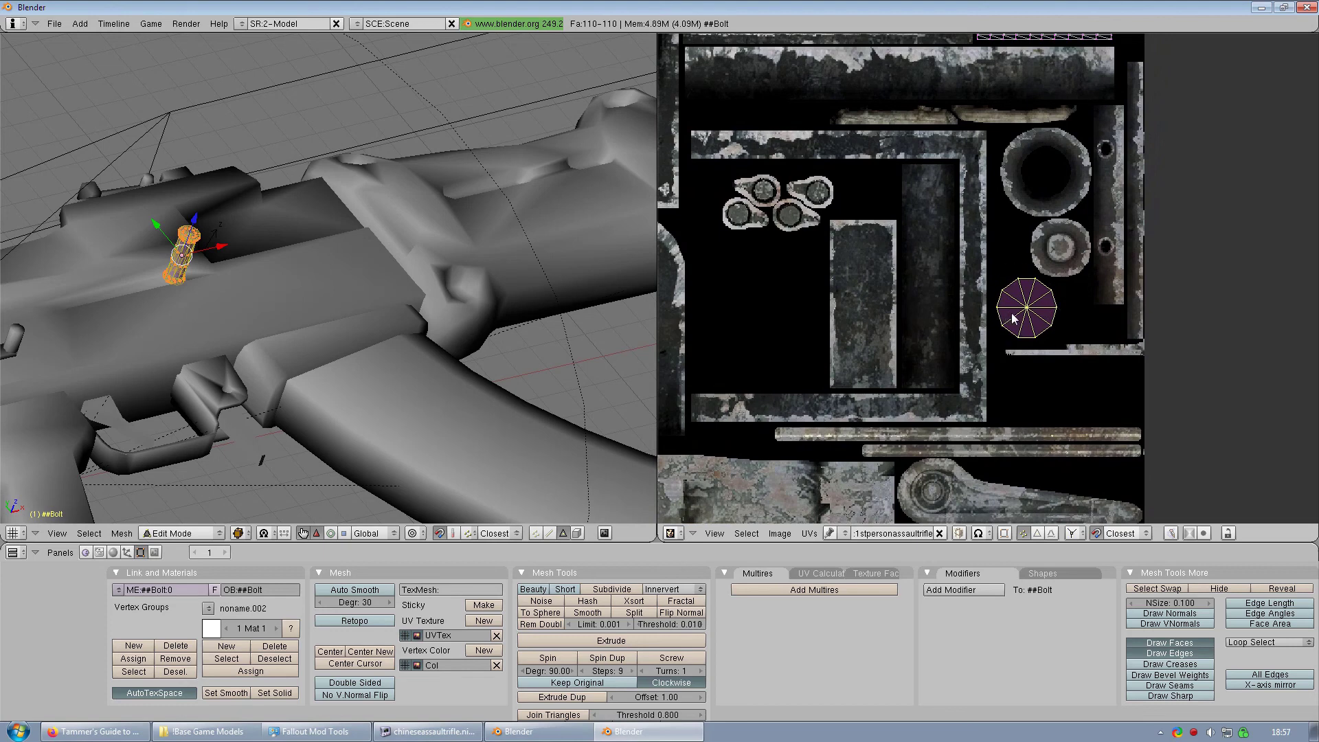
key("g")
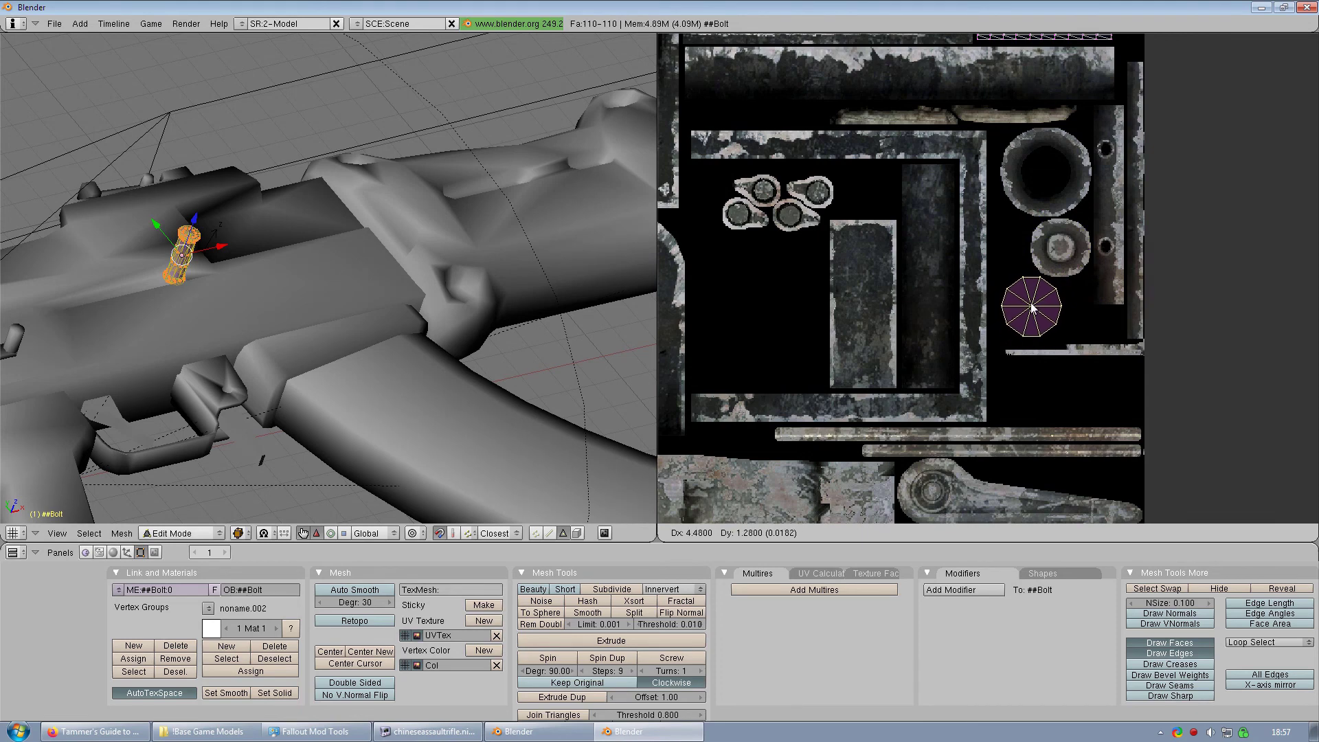
- Place the circular UV island, scale it to 0.9314 over the round texture part, then deselect it
left_click(1062, 249)
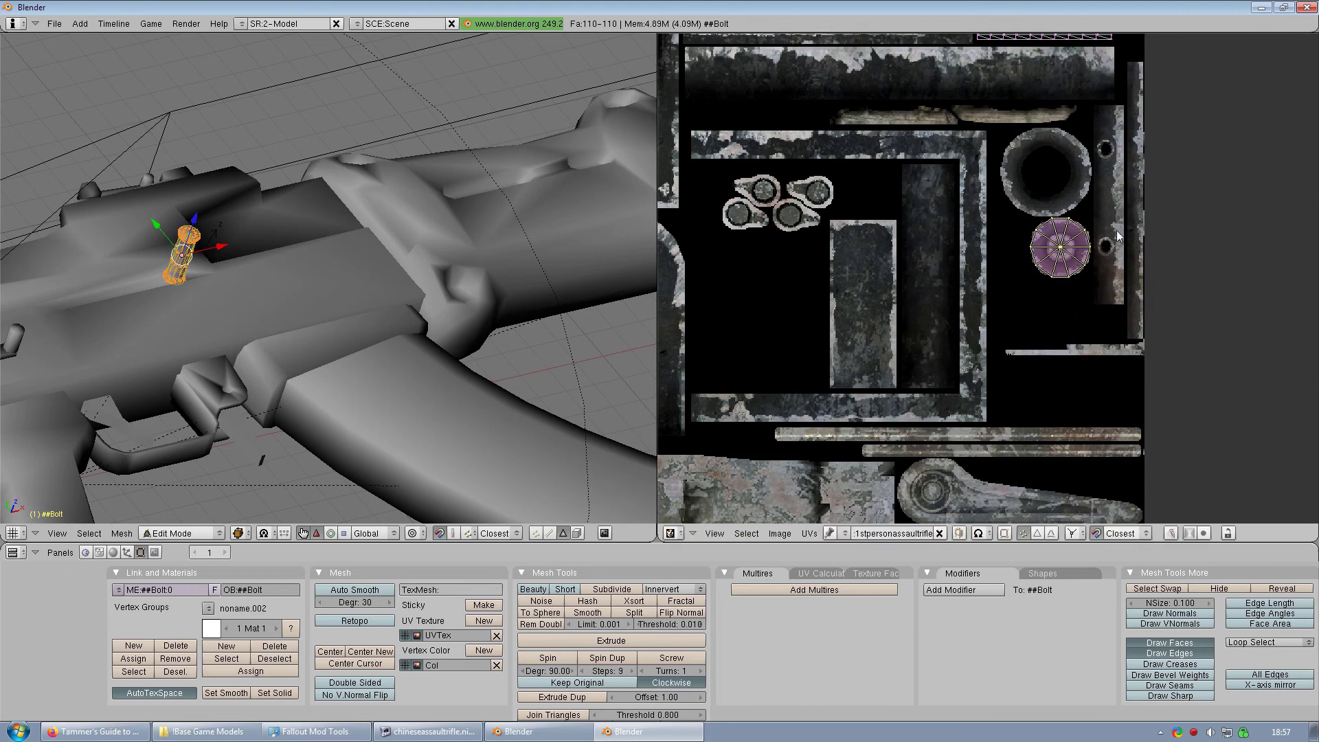
scroll(1119, 236, "up", 1)
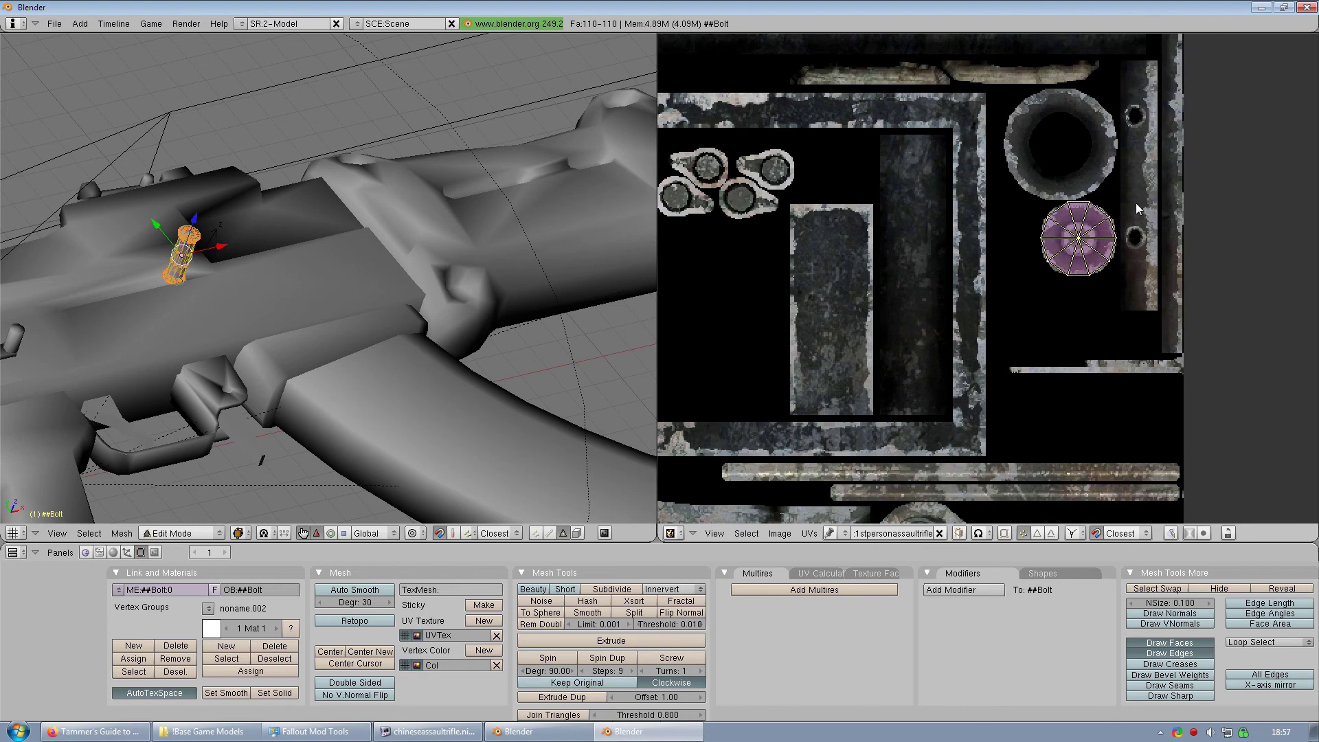
key("s")
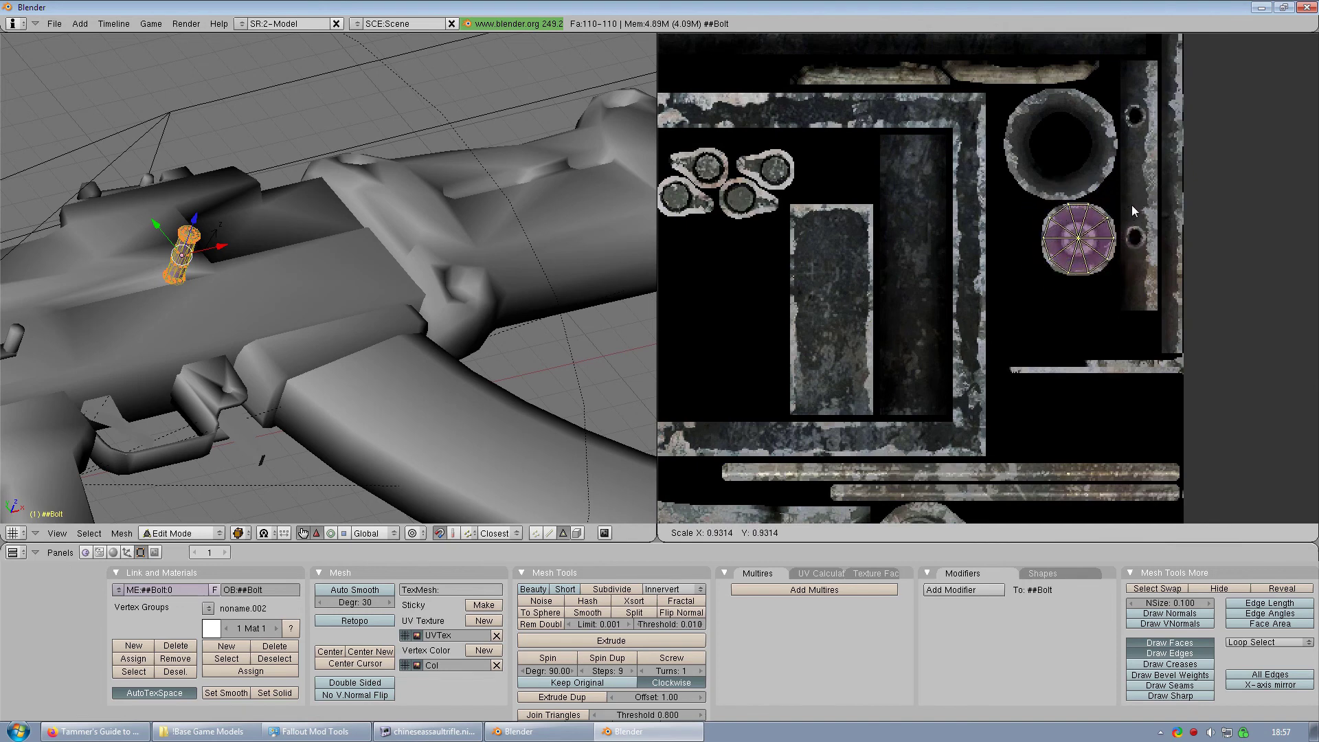
left_click(1132, 205)
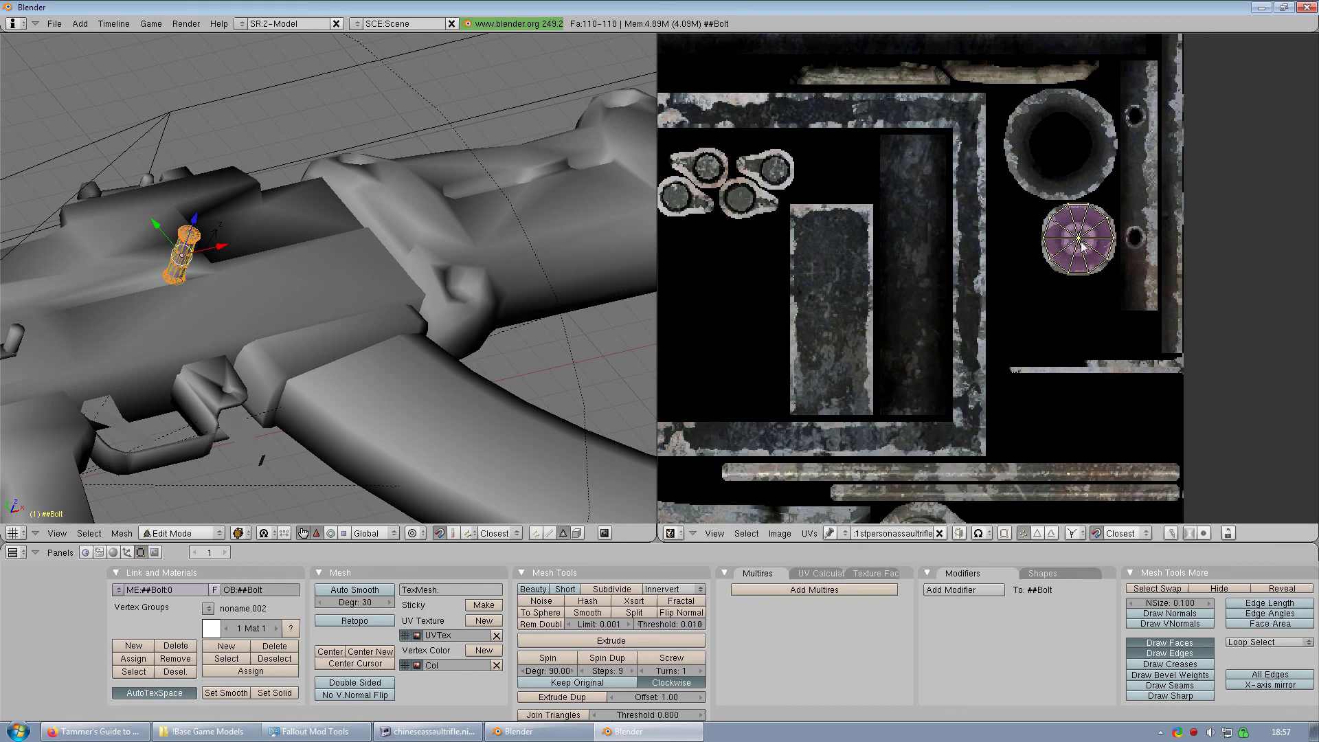
key("ctrl+z")
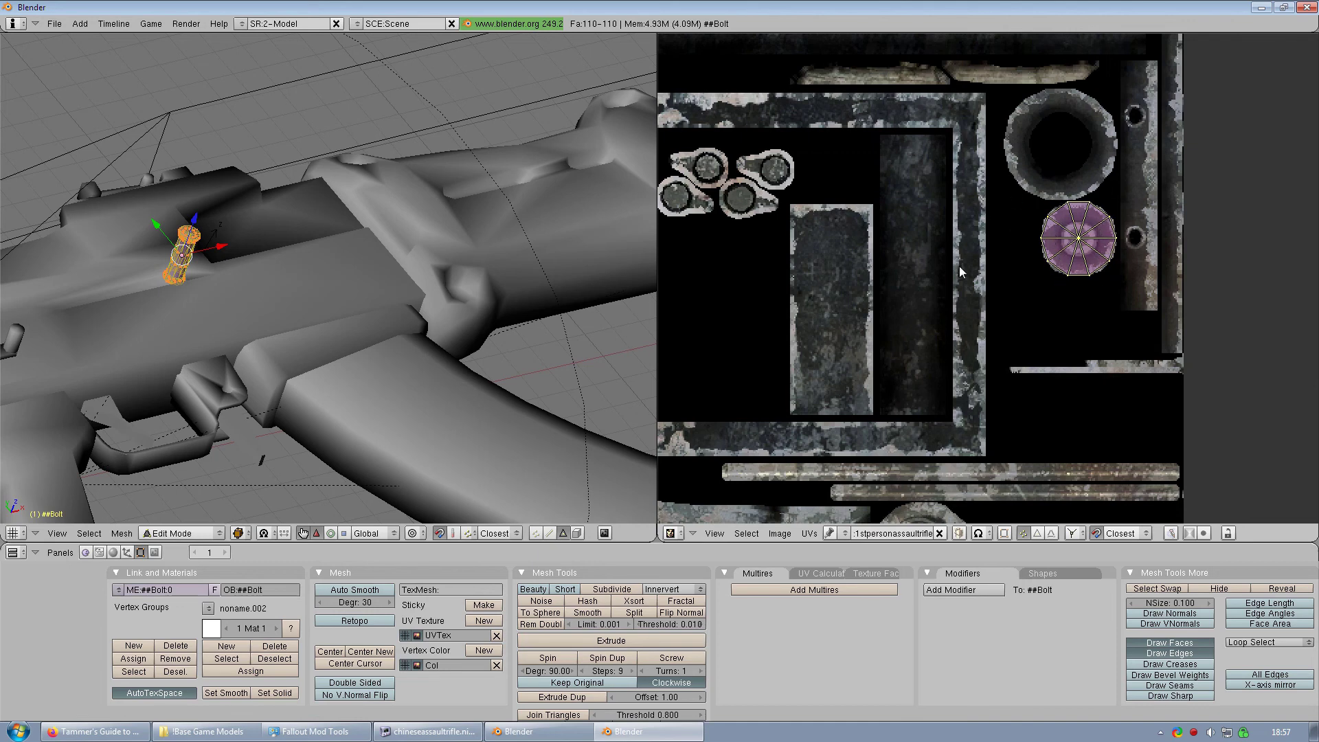
scroll(955, 268, "down", 3)
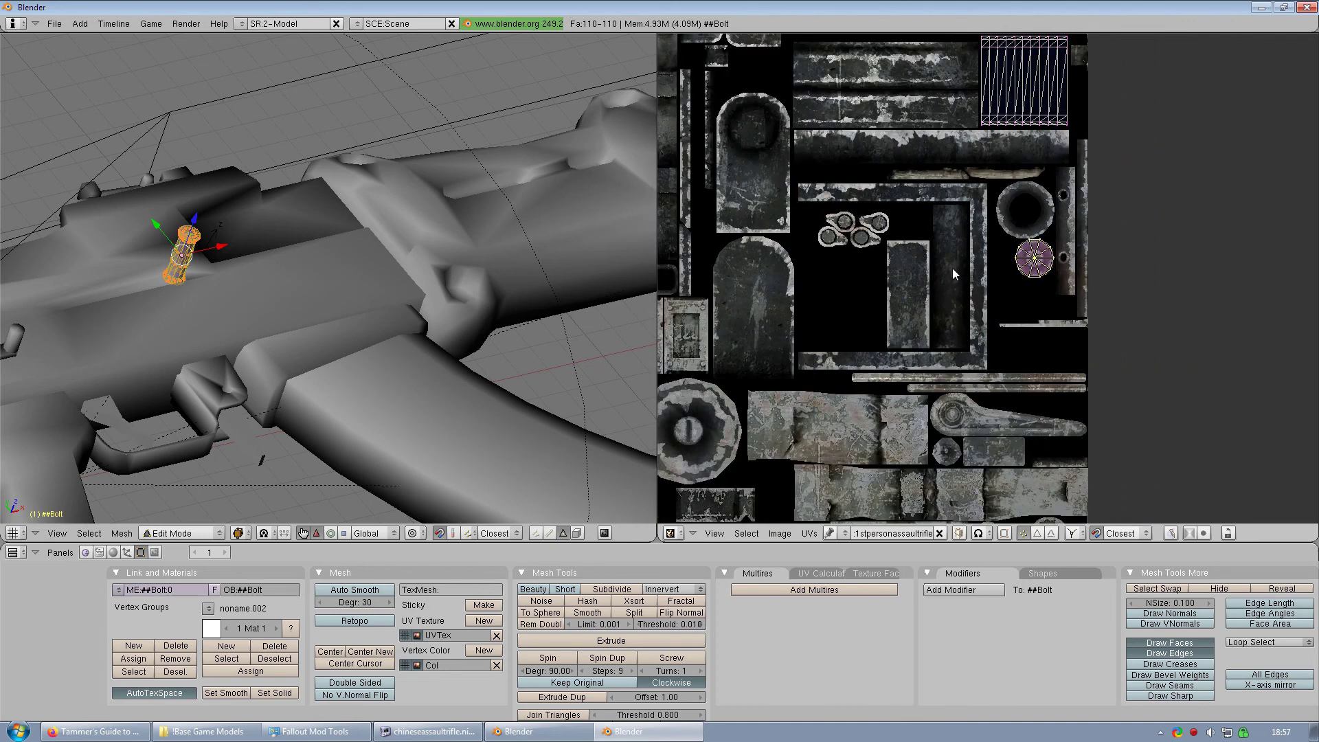
key("a")
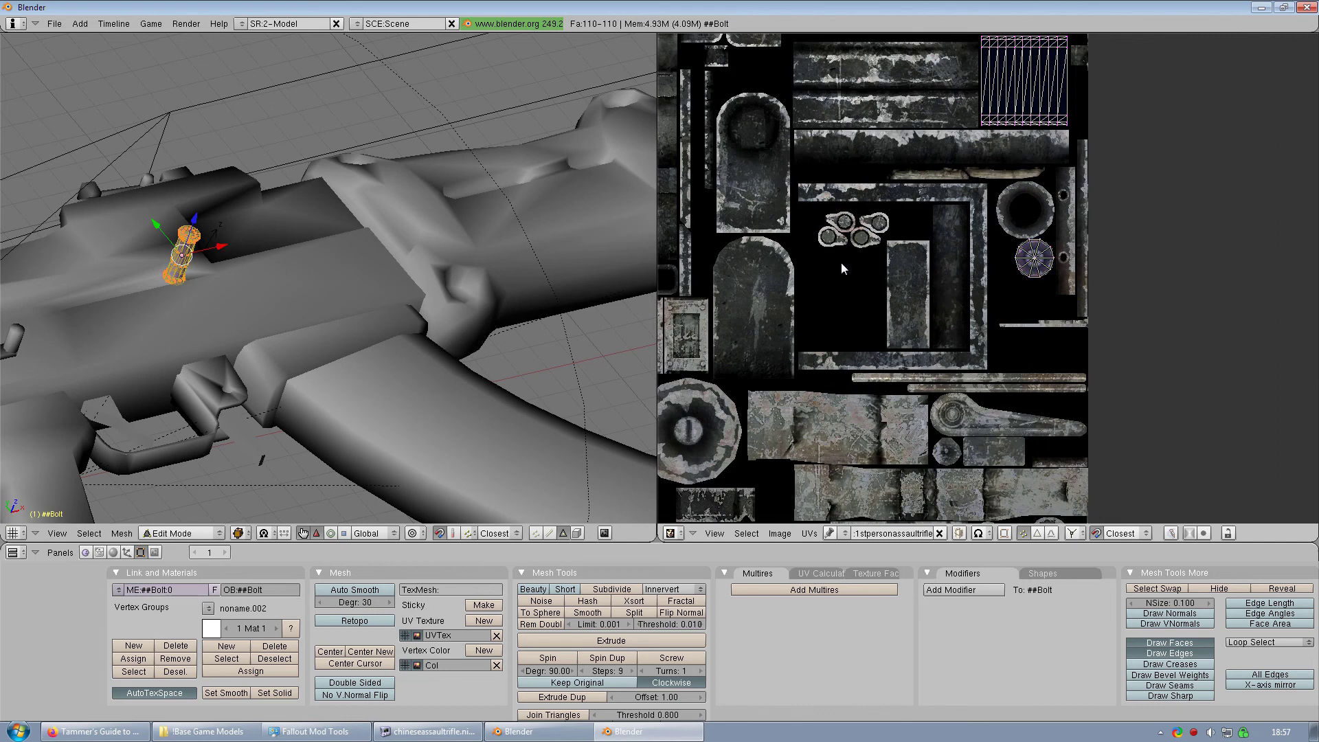
scroll(841, 262, "up", 4, "shift")
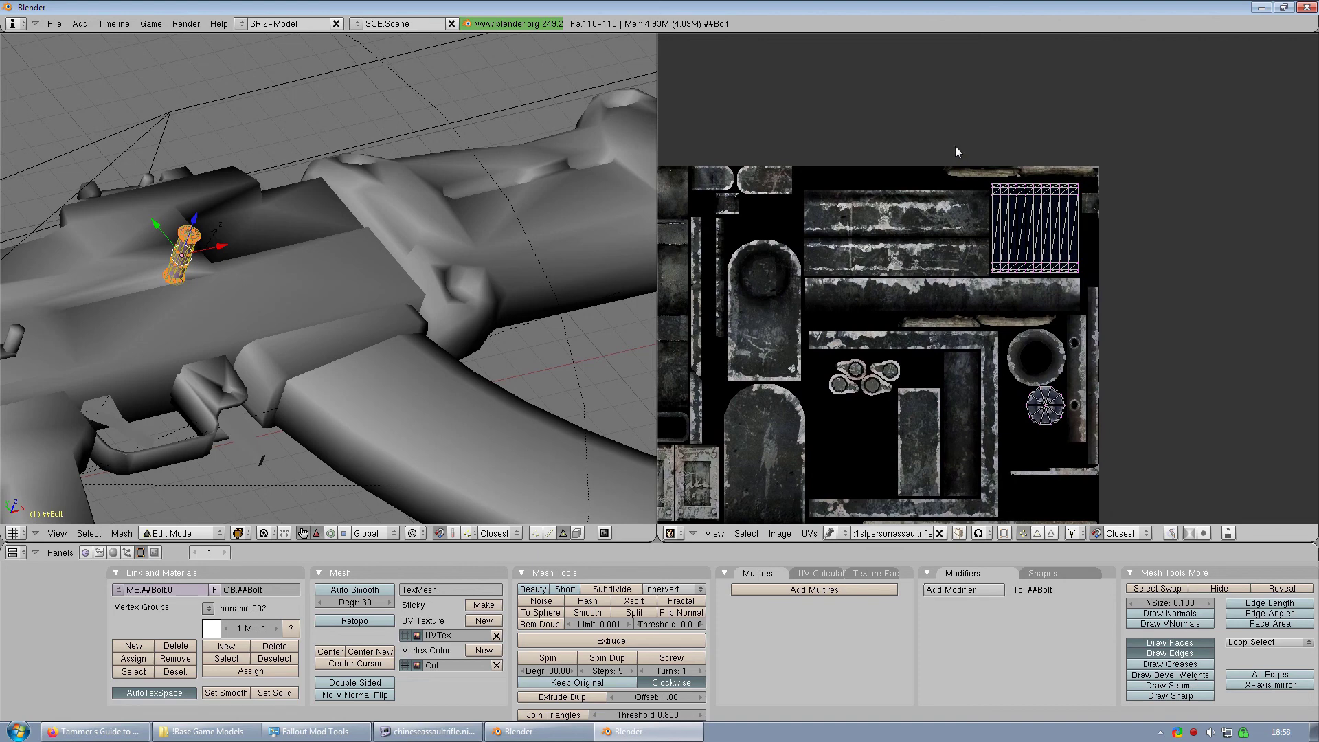
- Box-select the rectangular UV island and move it to the middle of the texture
key("b")
left_click_drag(955, 146, 1114, 296)
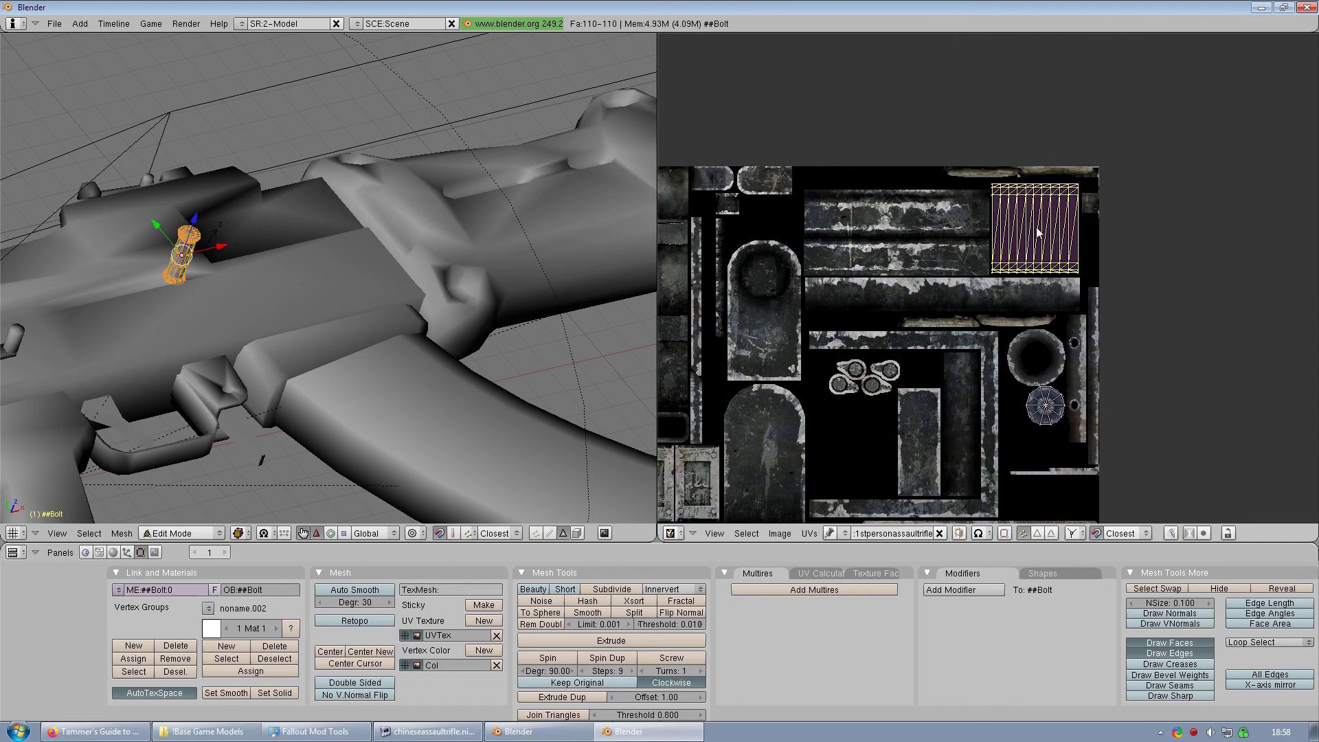
key("g")
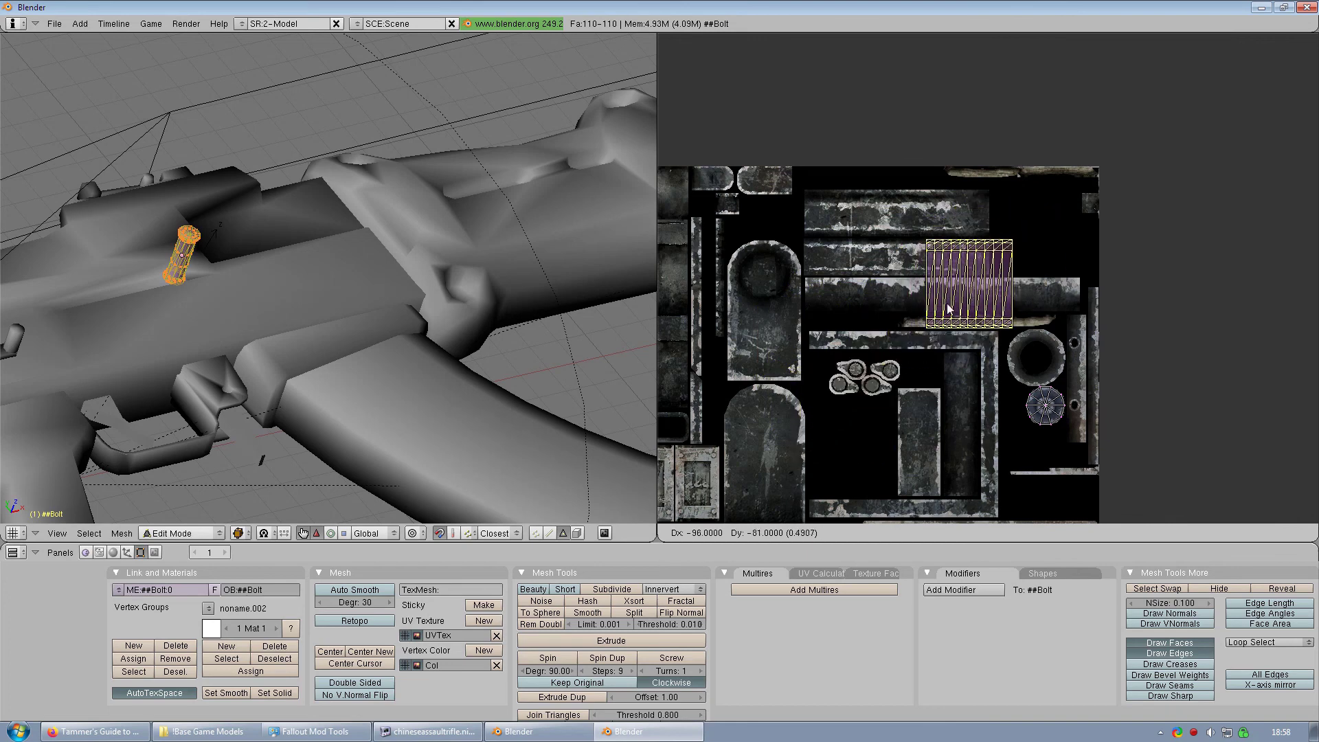
left_click(858, 430)
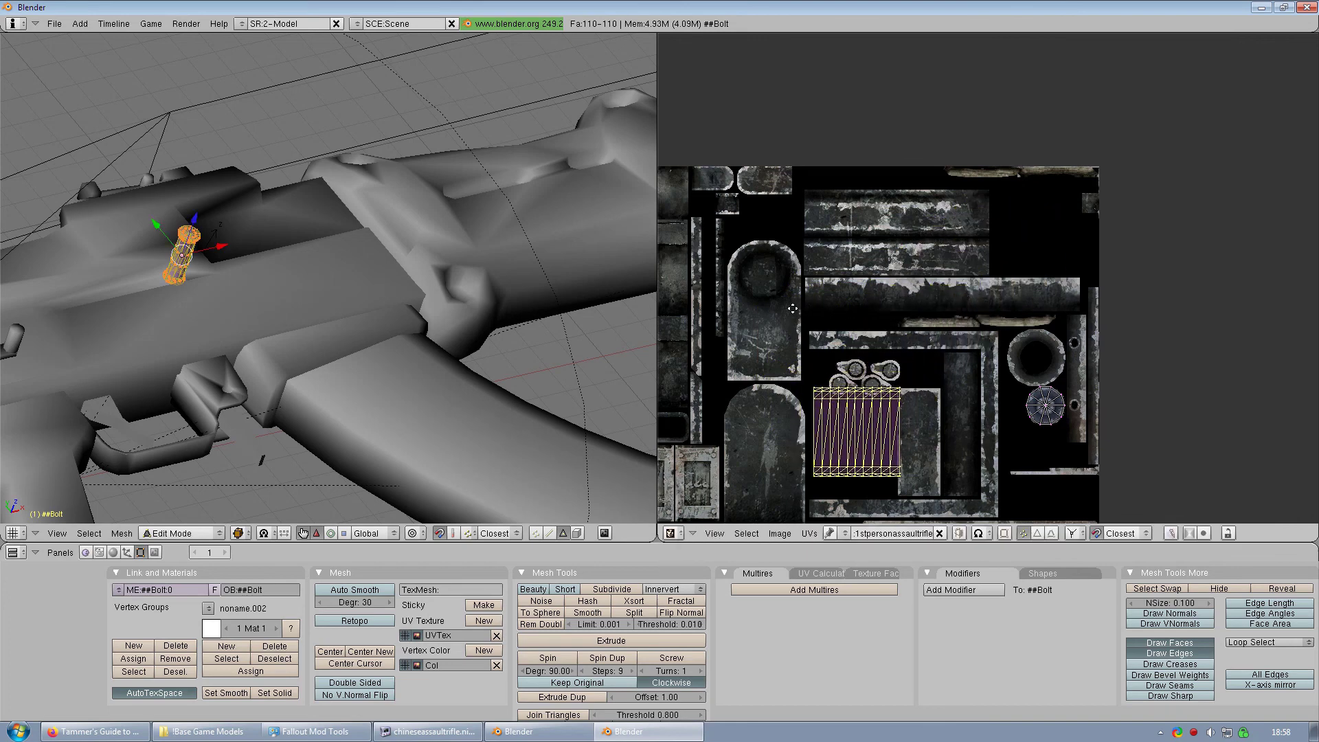
scroll(793, 309, "down", 3)
scroll(901, 354, "up", 3)
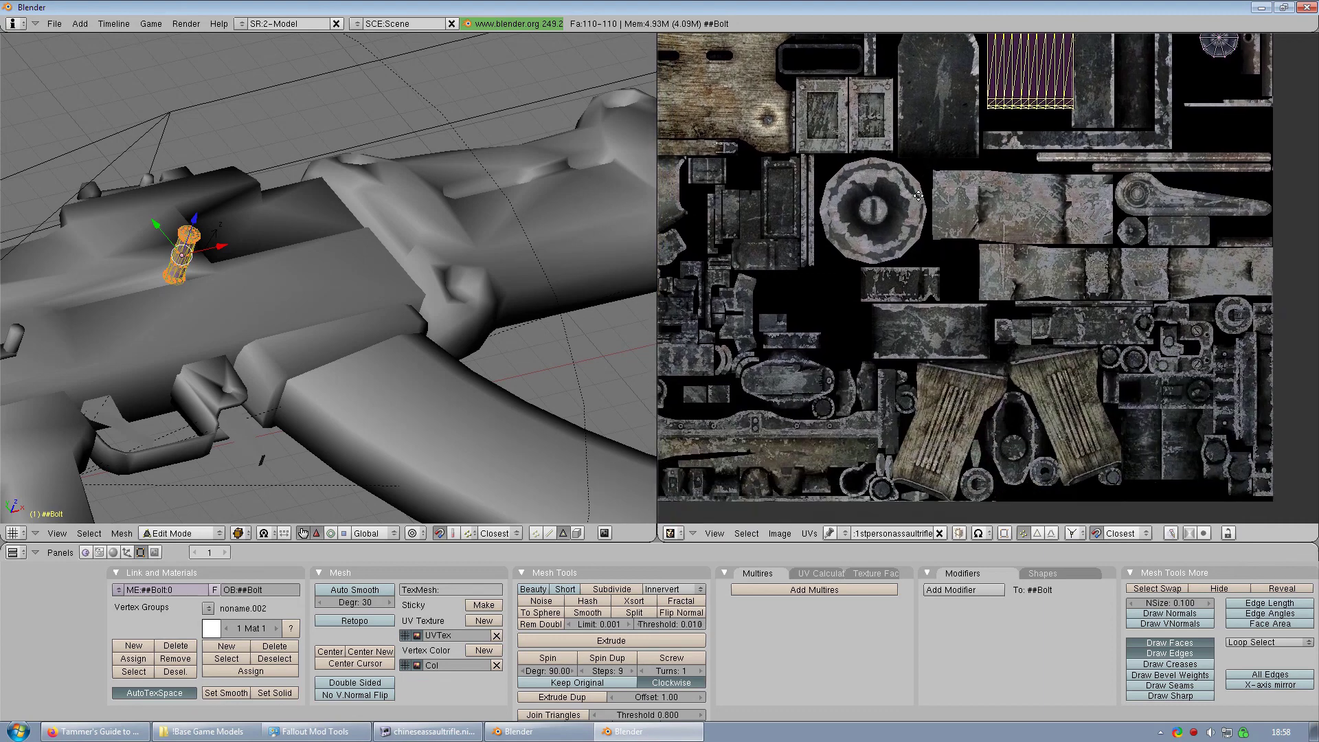
middle_click_drag(919, 196, 948, 248)
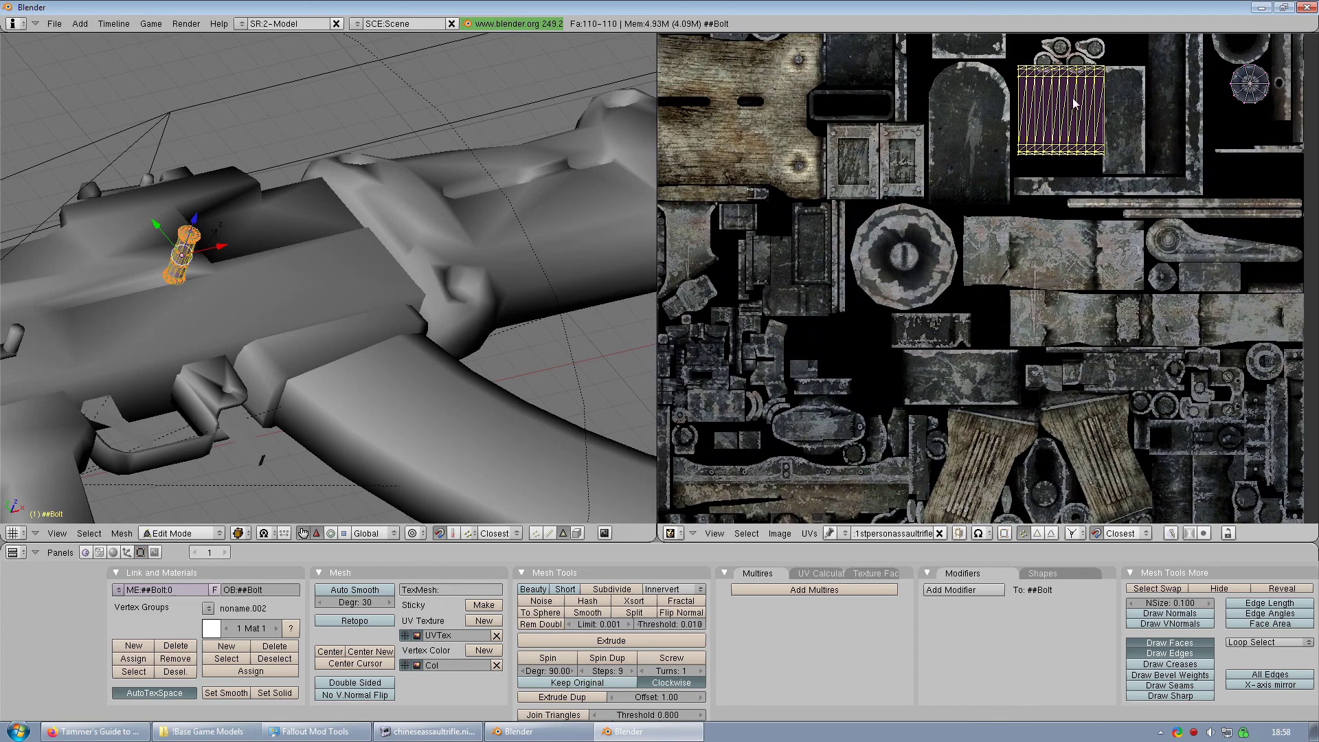
key("g")
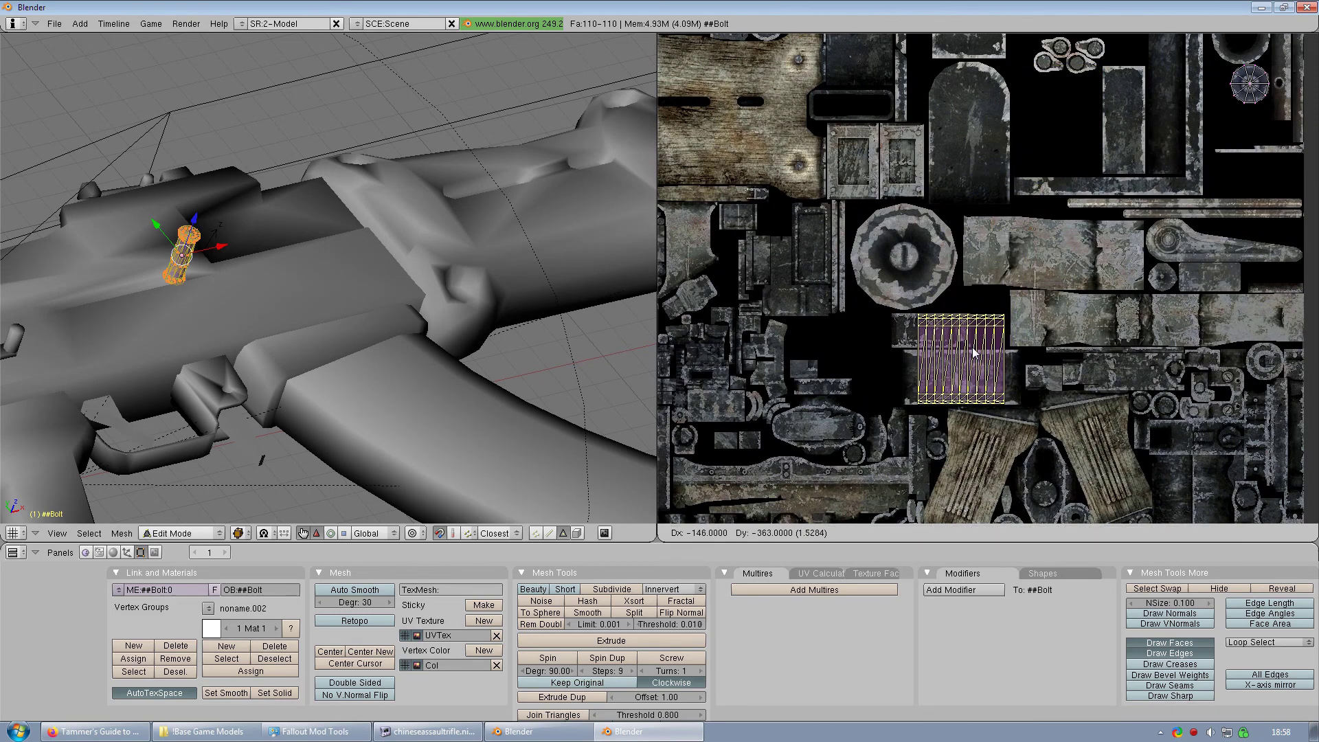
left_click(974, 352)
scroll(950, 387, "up", 3)
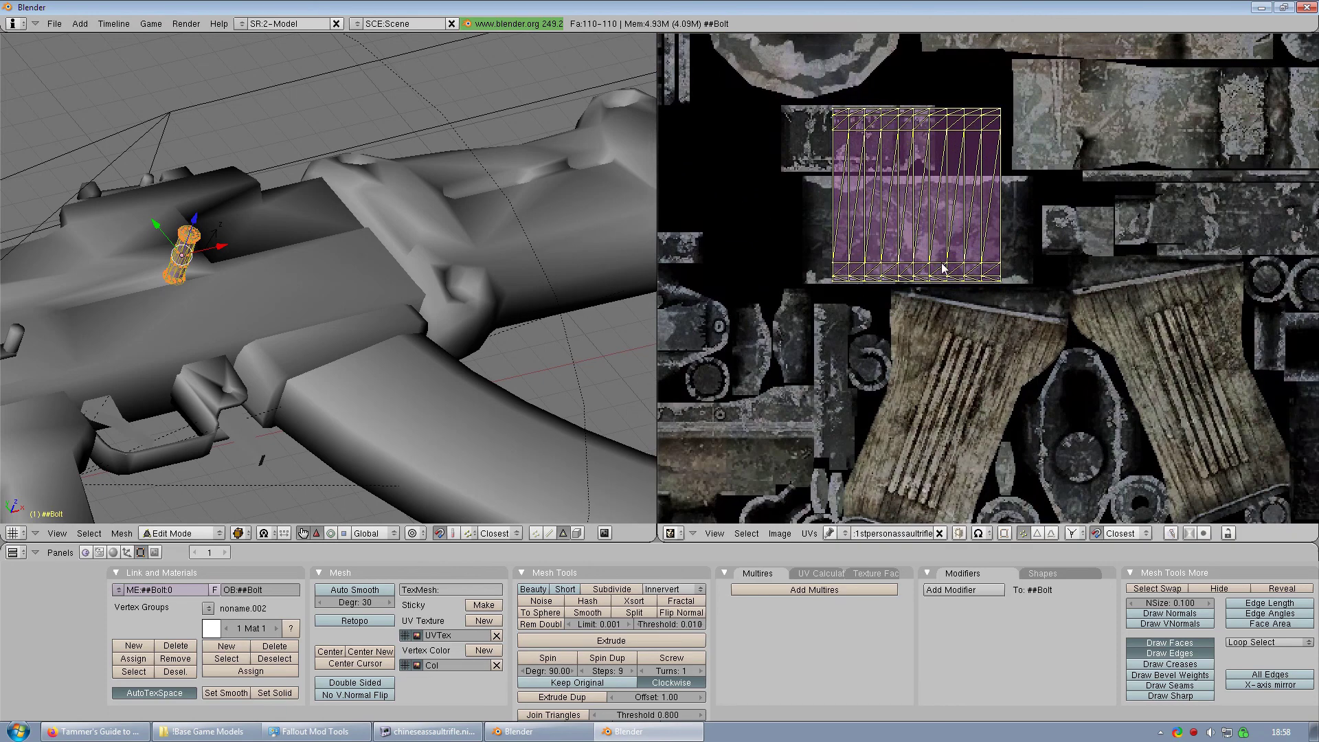
scroll(942, 268, "up", 2)
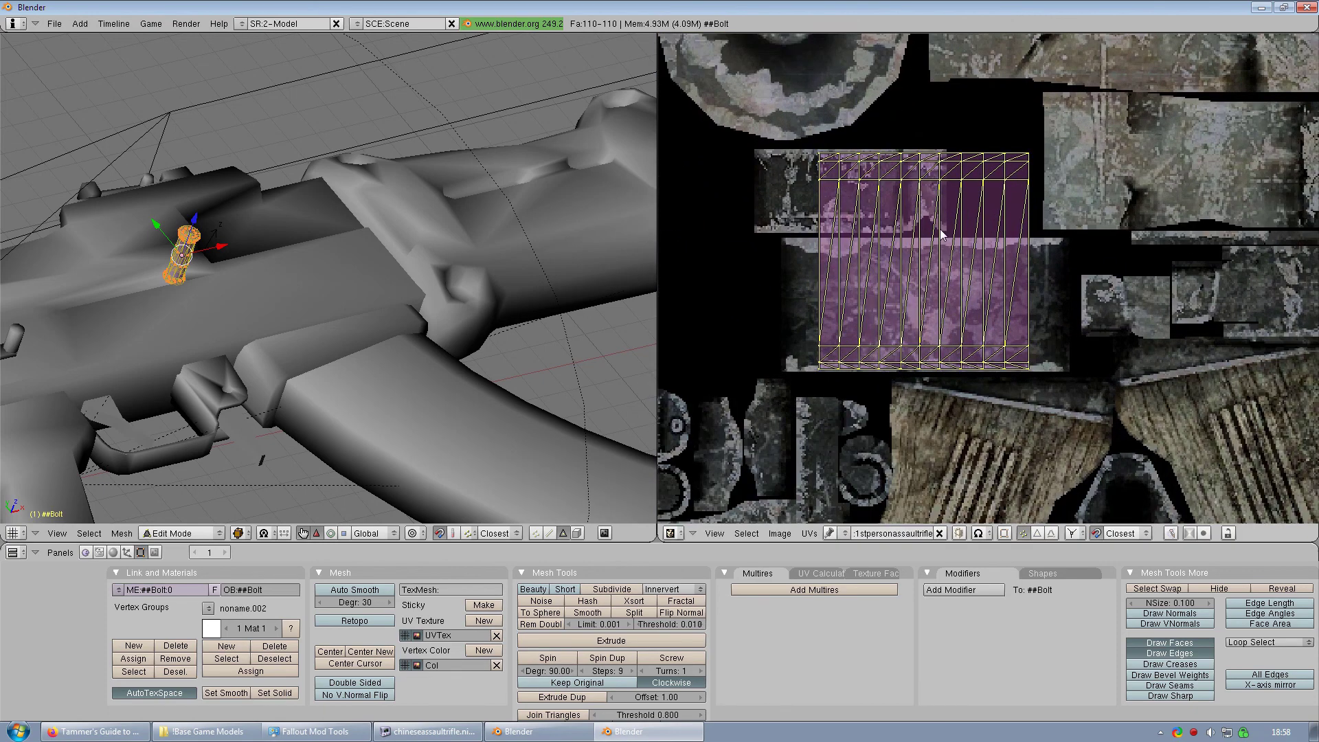
- Shrink the island, place it over the grey metal strip, then enlarge it by 1.1636
key("s")
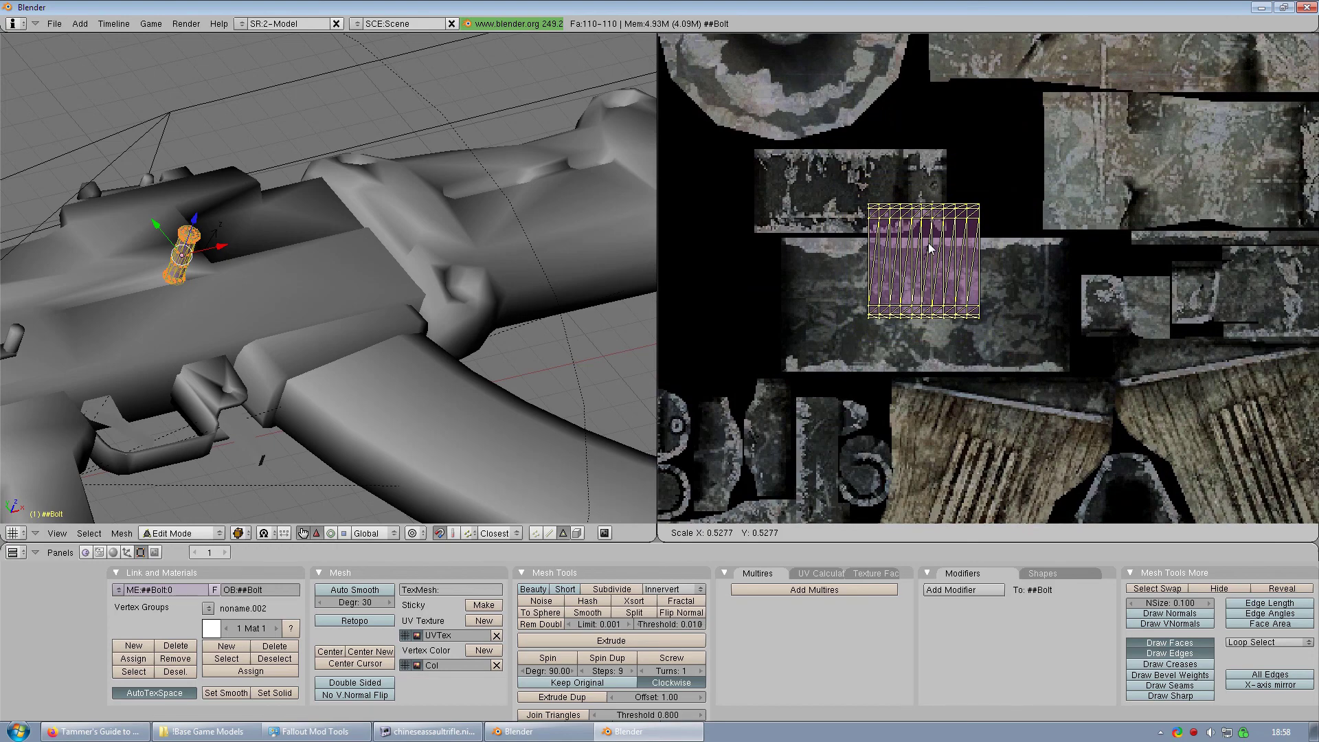
left_click(929, 249)
key("g")
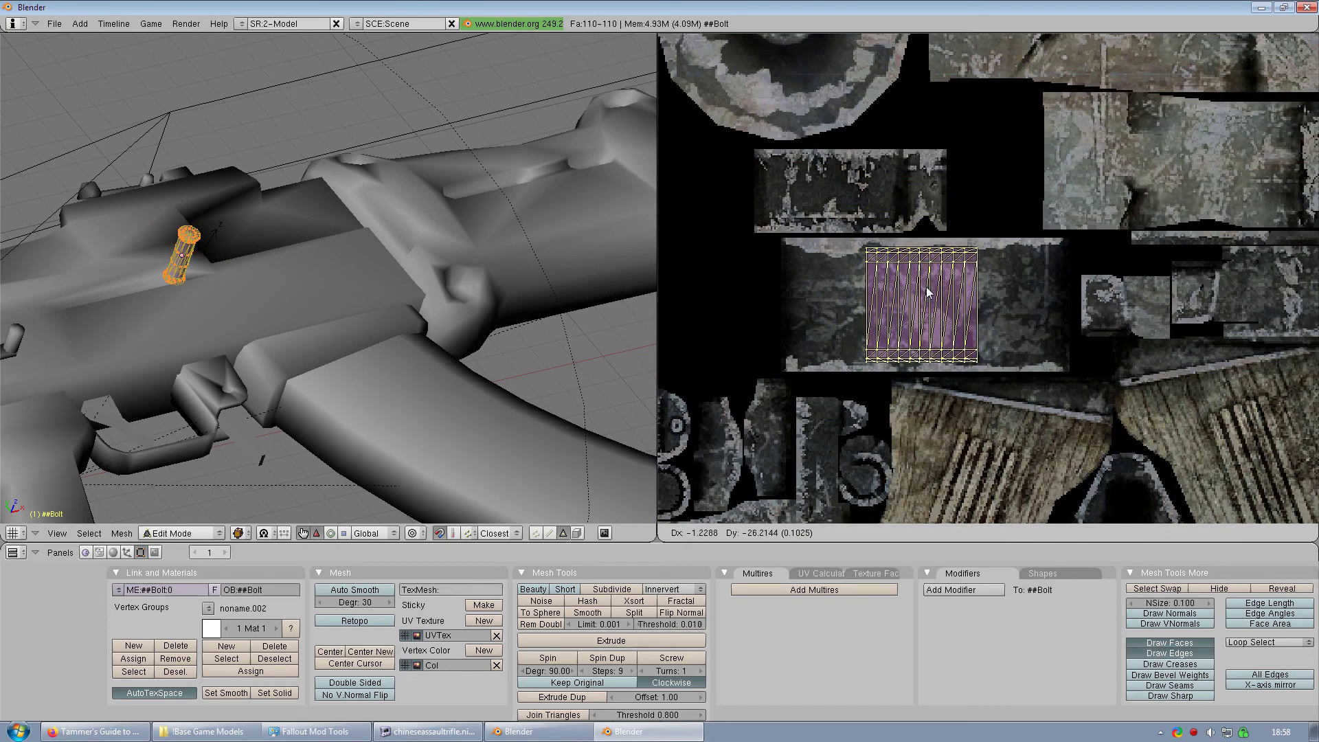
left_click(927, 292)
key("s")
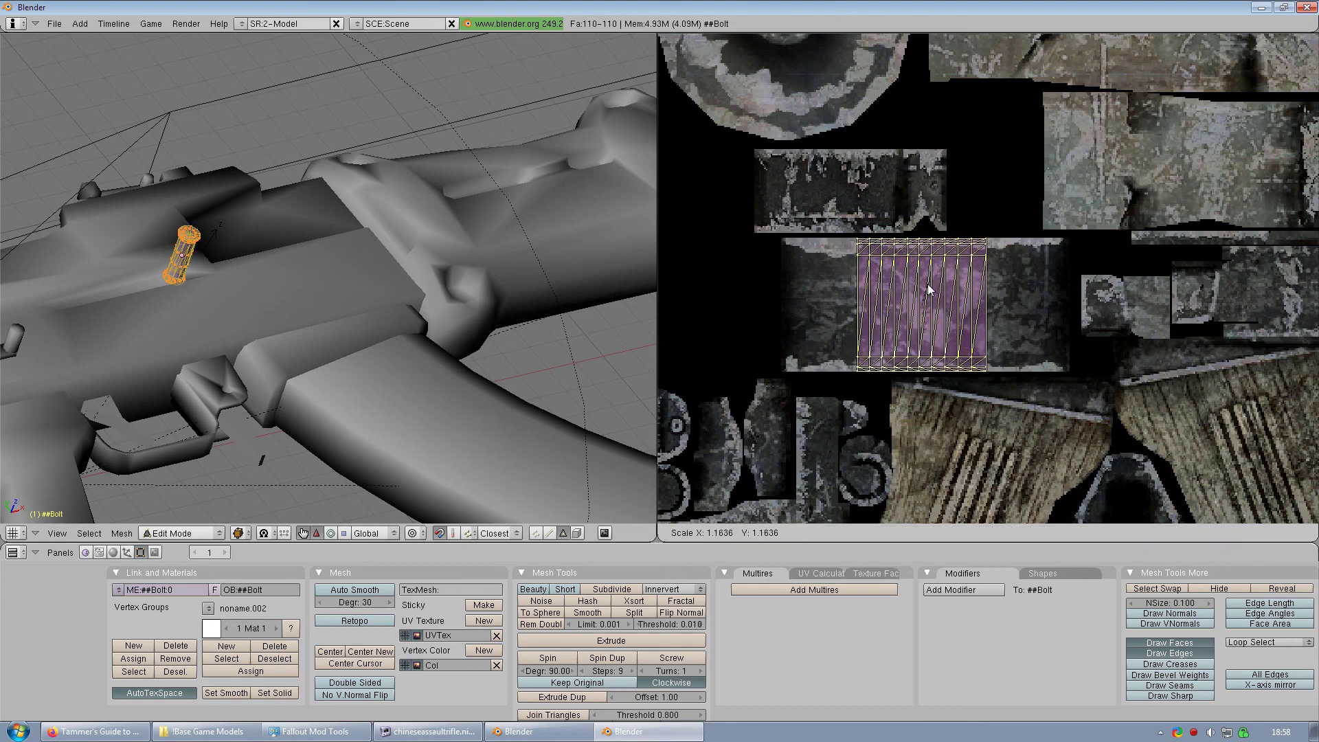
left_click(929, 290)
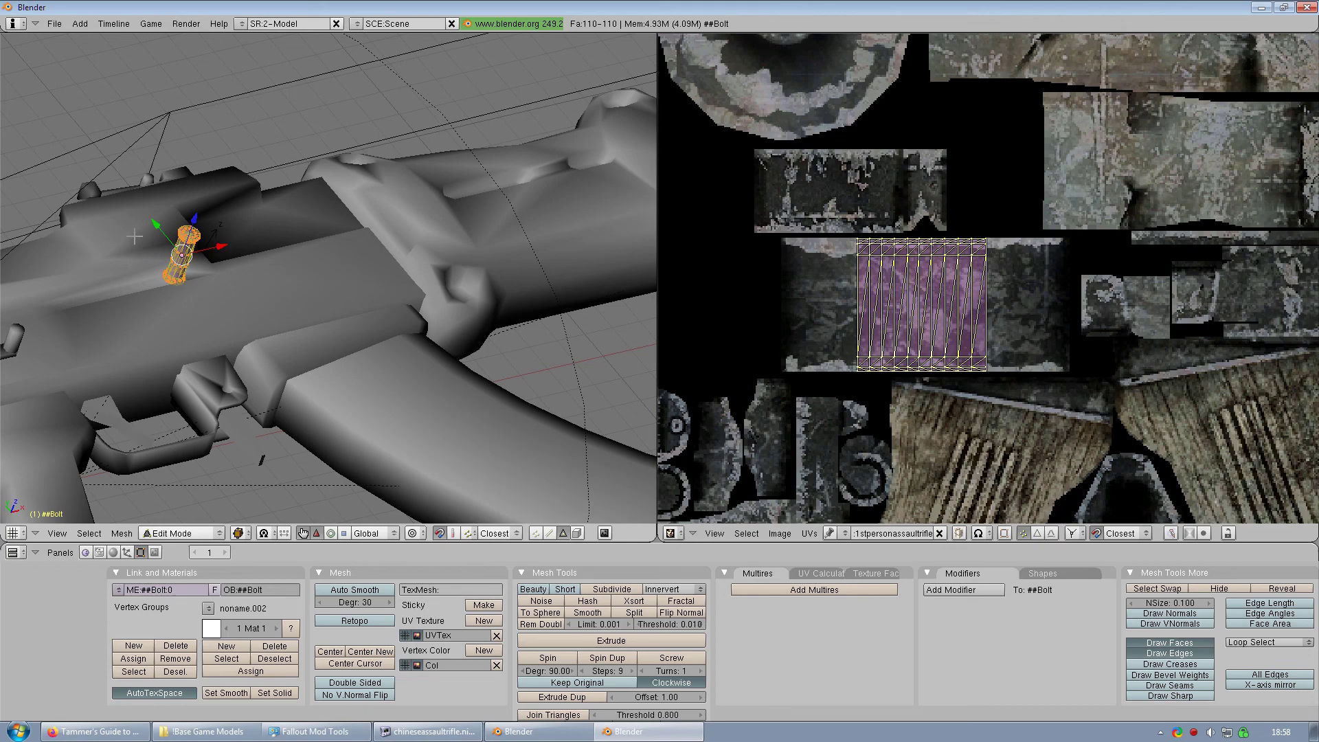
- Frame the bolt in the 3D view and switch to textured display with Alt+Z
middle_click_drag(132, 237, 335, 227, "shift")
scroll(335, 228, "up", 5)
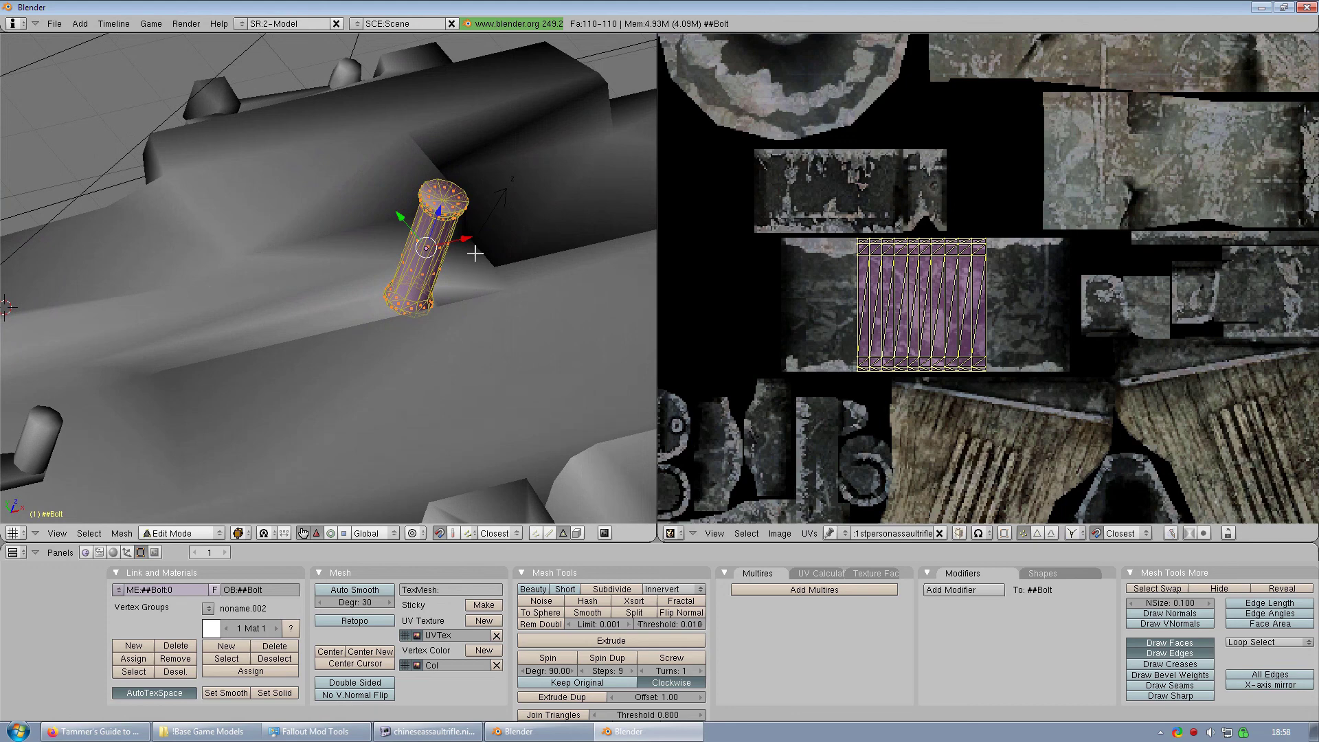
key("alt+z")
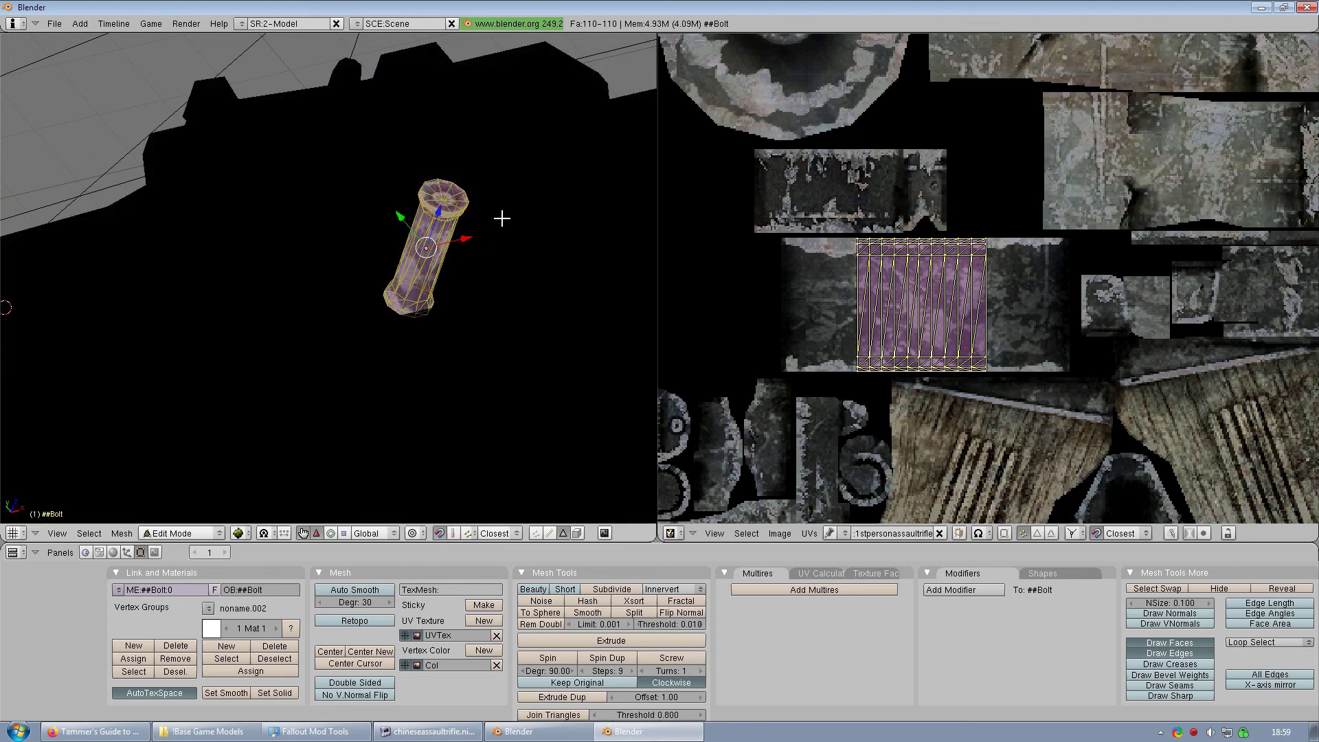
- Deselect the bolt's faces, orbit to view the textured bolt diagonally, then reselect them
key("a")
middle_click_drag(515, 259, 192, 262)
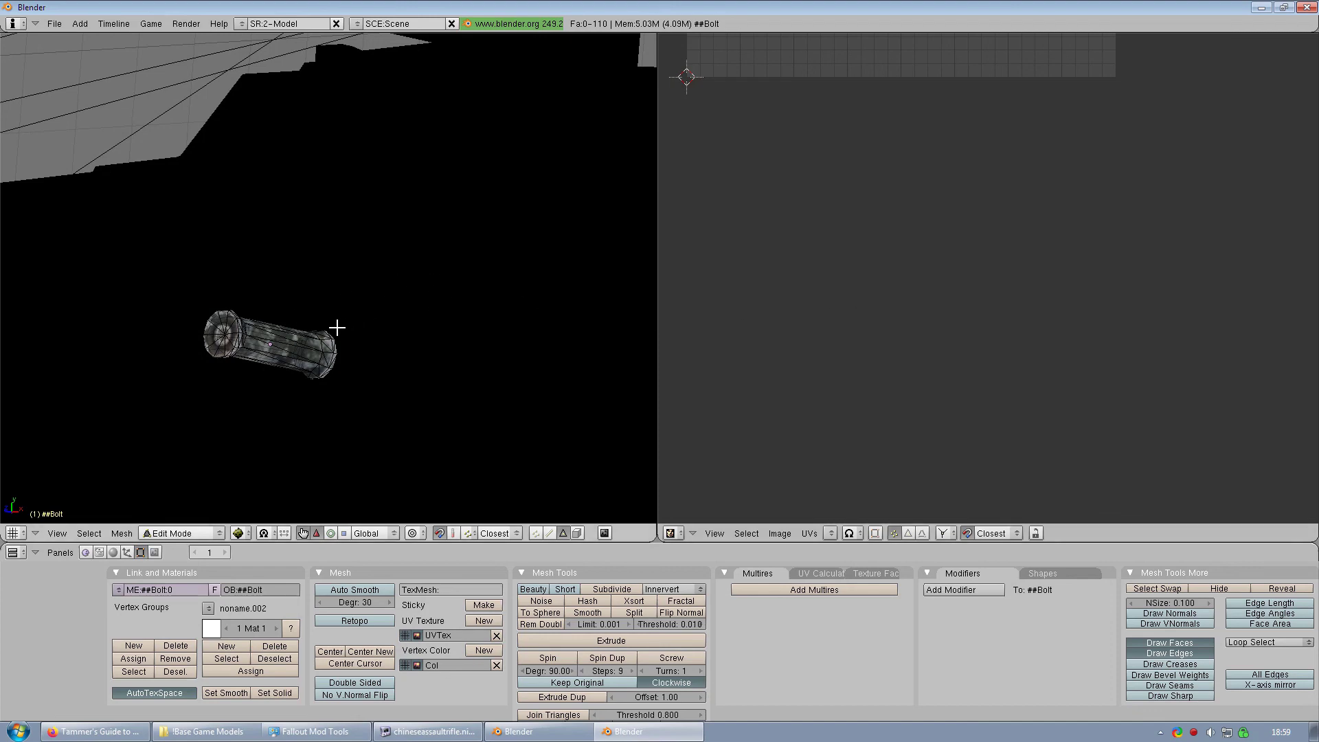
key("a")
- Return to untextured view, recentre the image editor, deselect the UV island, and open the border's options
key("KP_Divide")
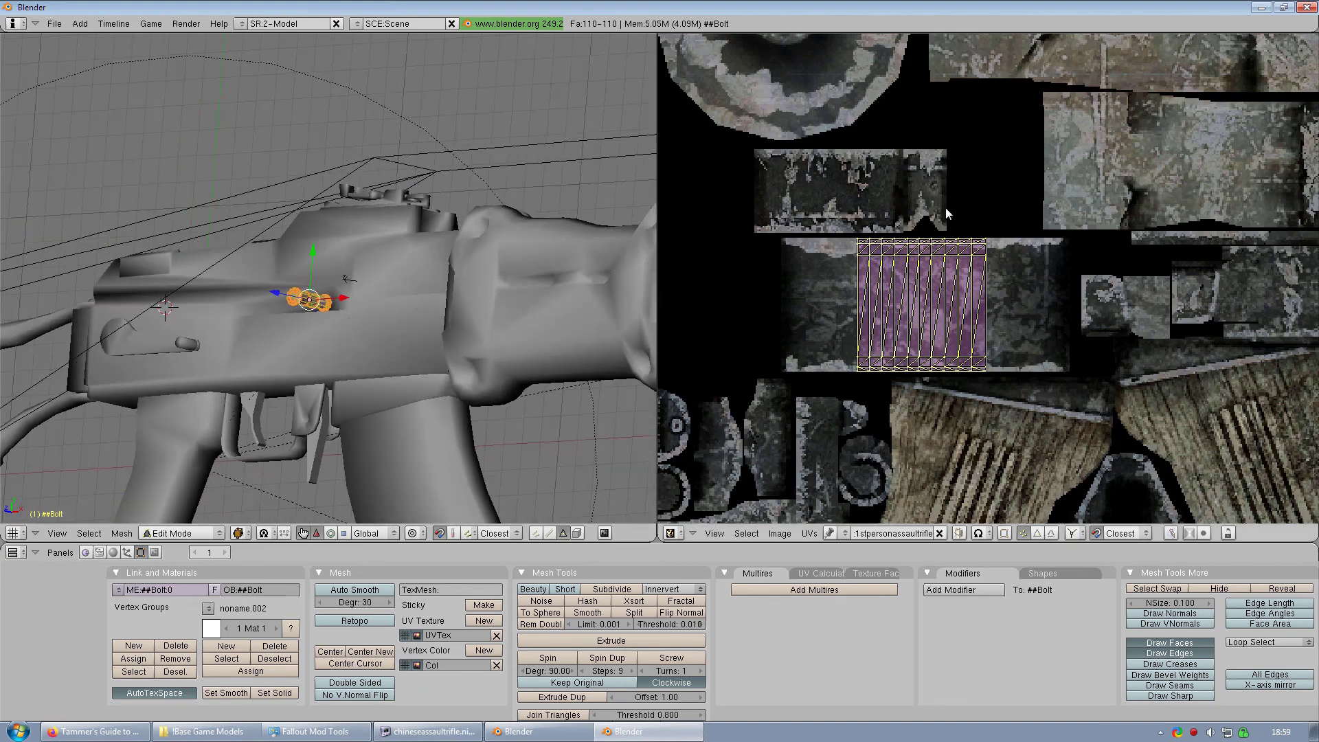
scroll(959, 188, "down", 3)
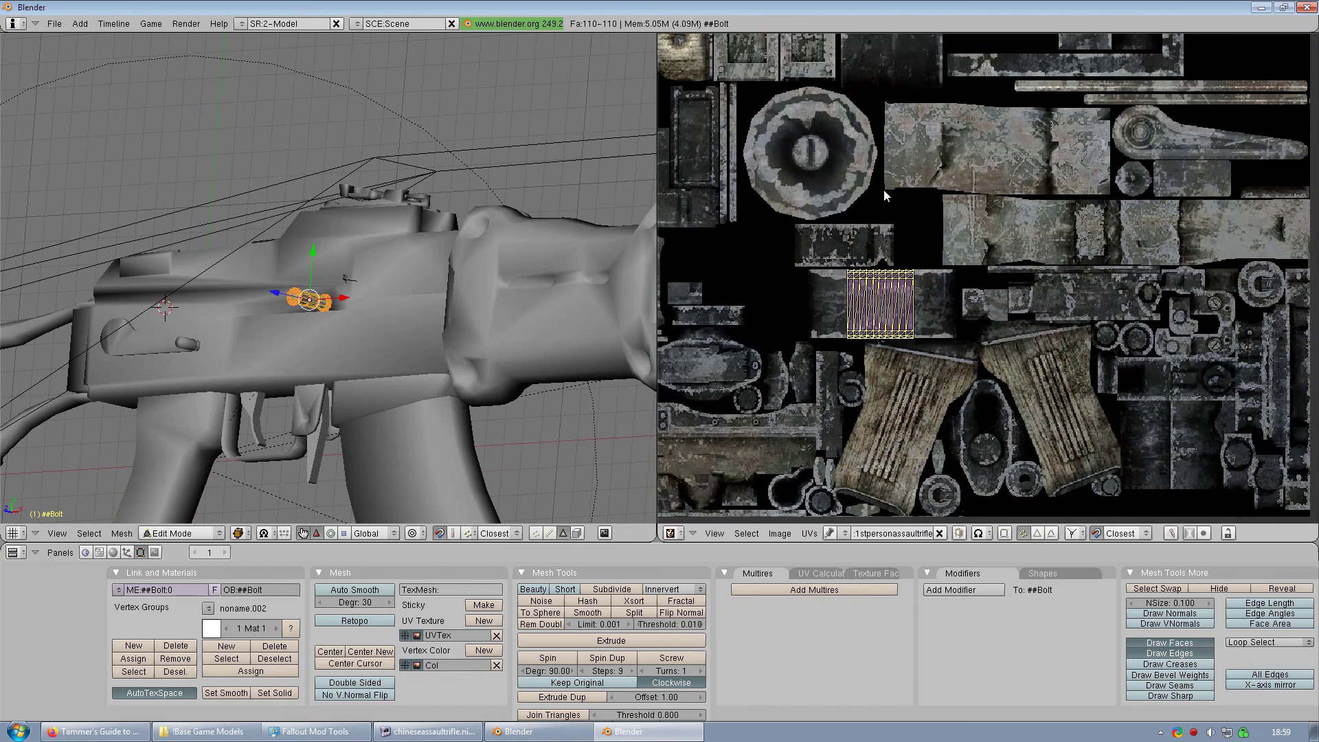
scroll(973, 204, "down", 1)
middle_click_drag(990, 213, 1100, 267)
scroll(1089, 264, "down", 1)
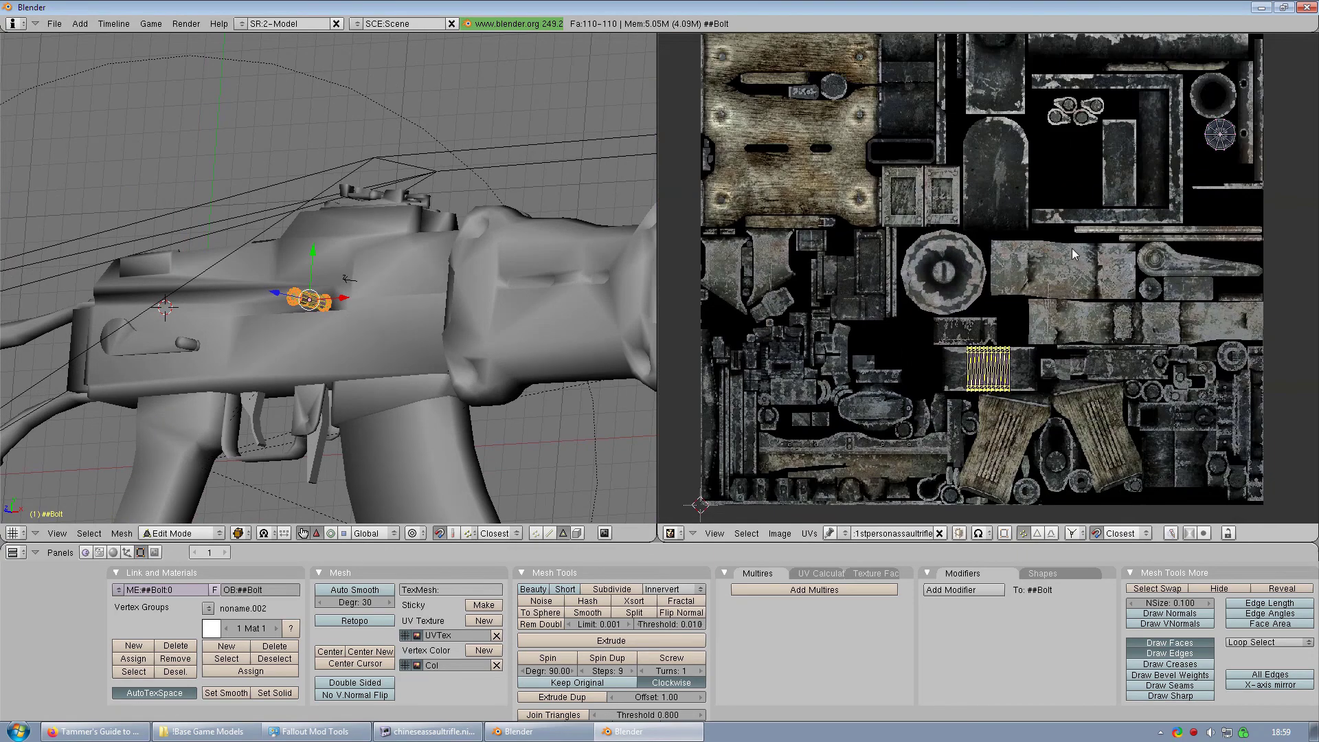
key("a")
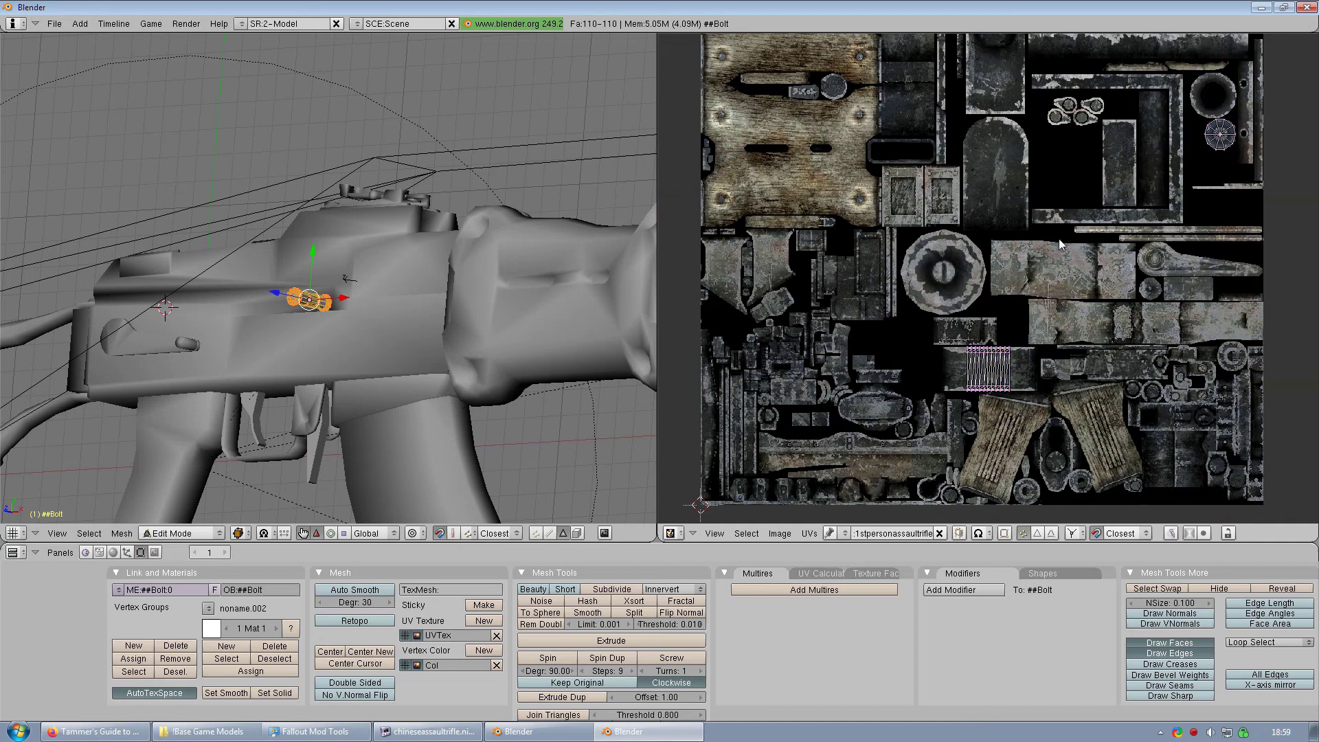
right_click(658, 252)
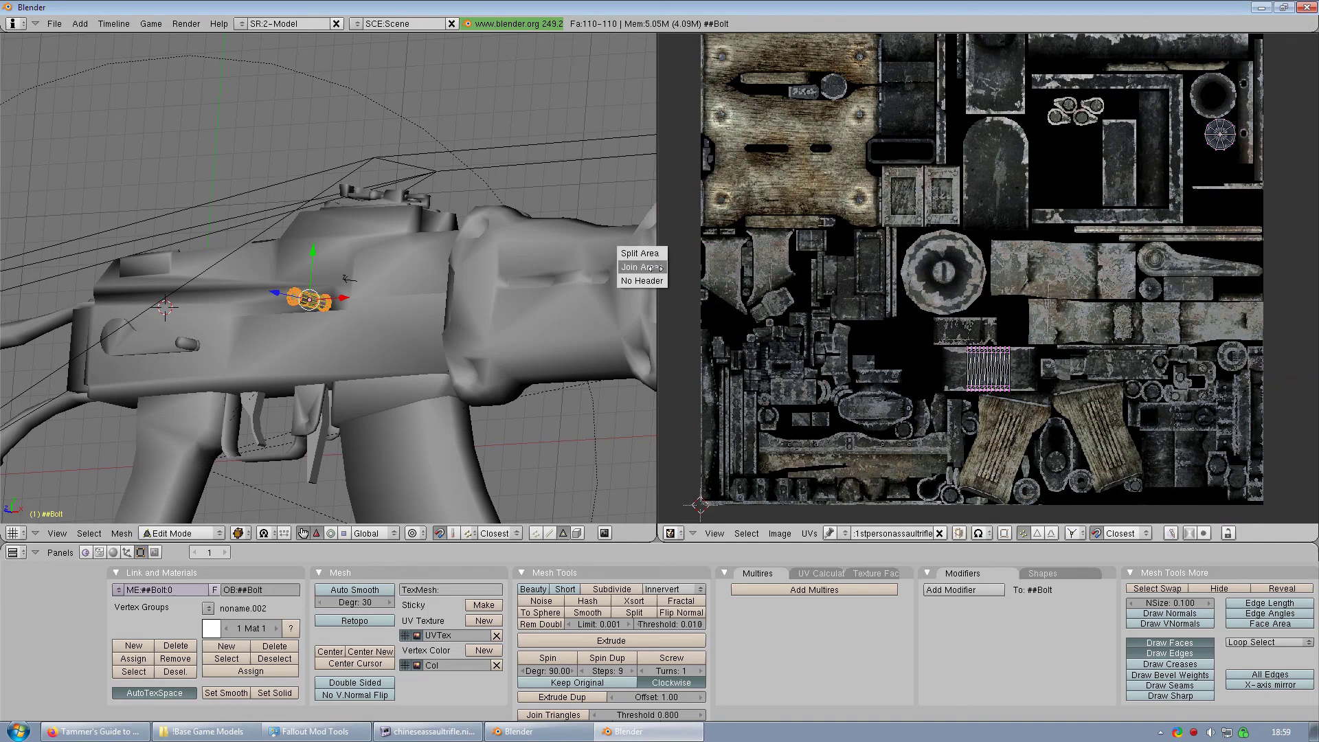
- Join the areas to remove the image editor, leaving a full-width 3D view
right_click(657, 193)
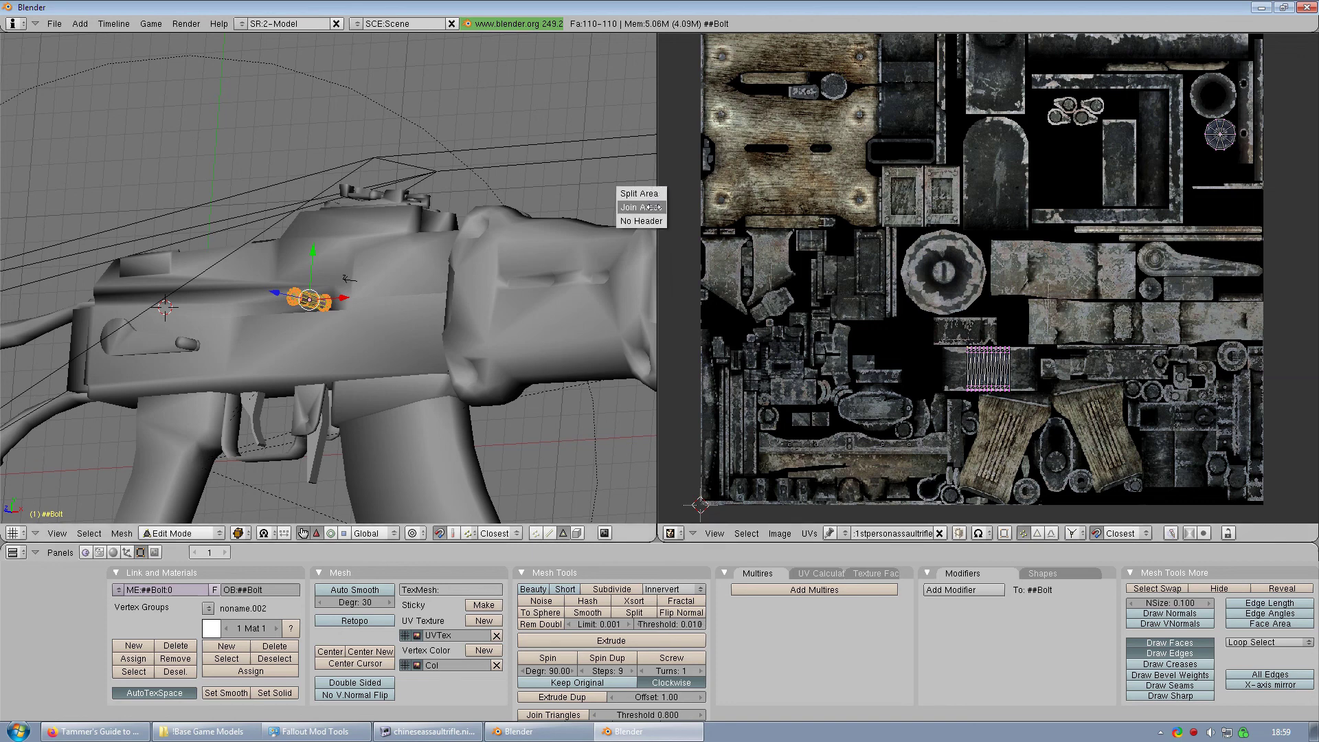
left_click(639, 208)
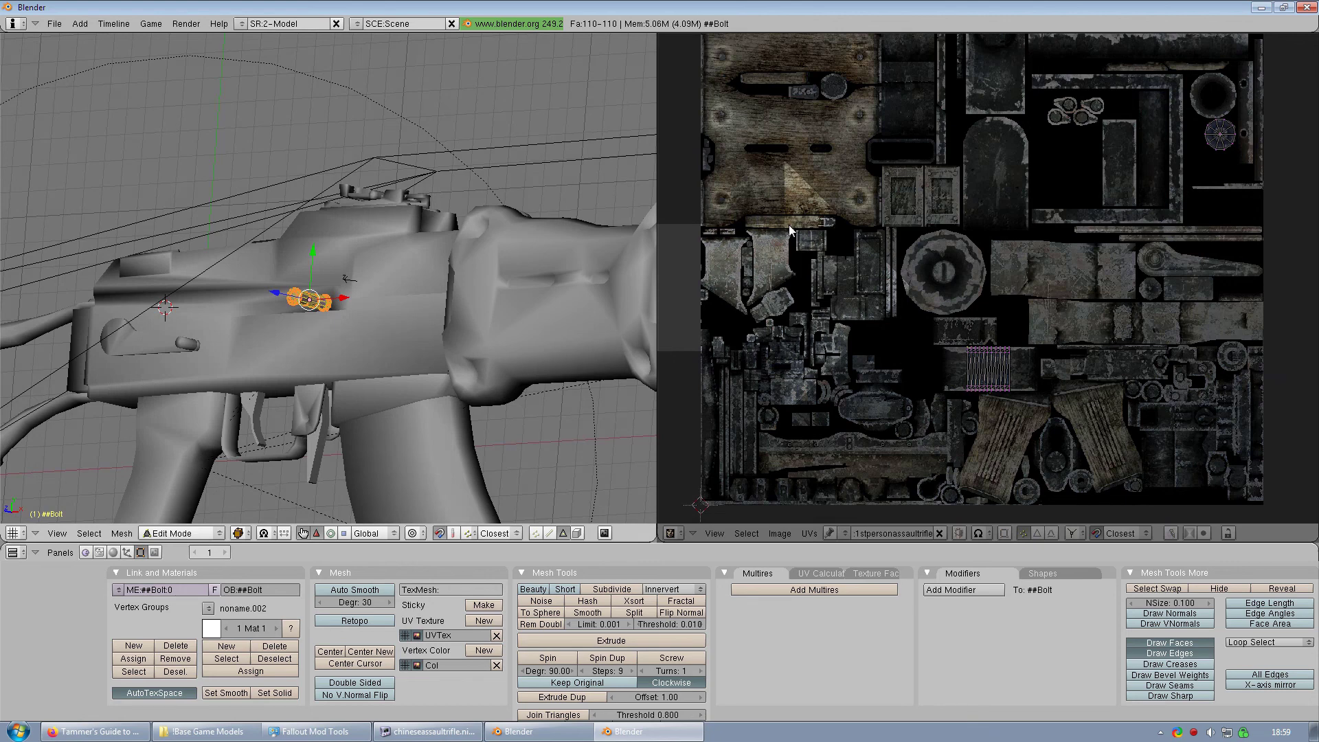
left_click(789, 225)
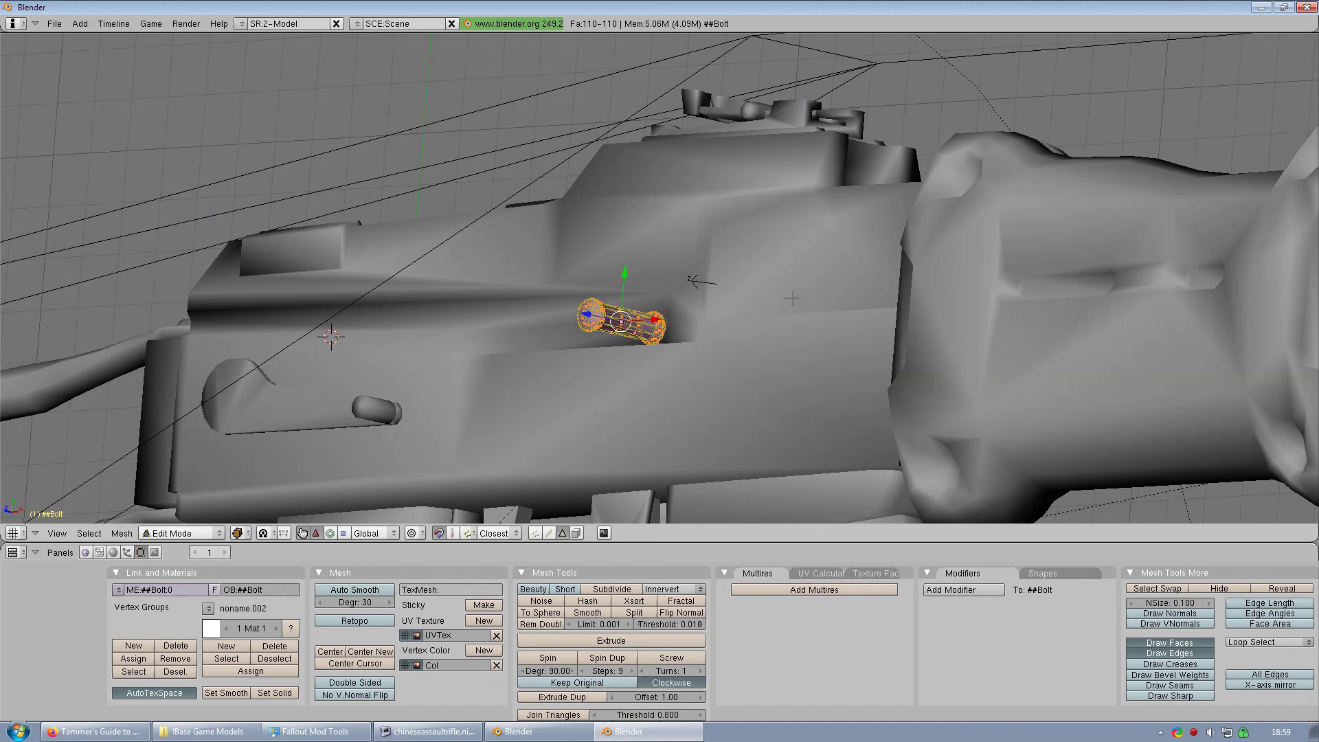
middle_click_drag(792, 297, 770, 303)
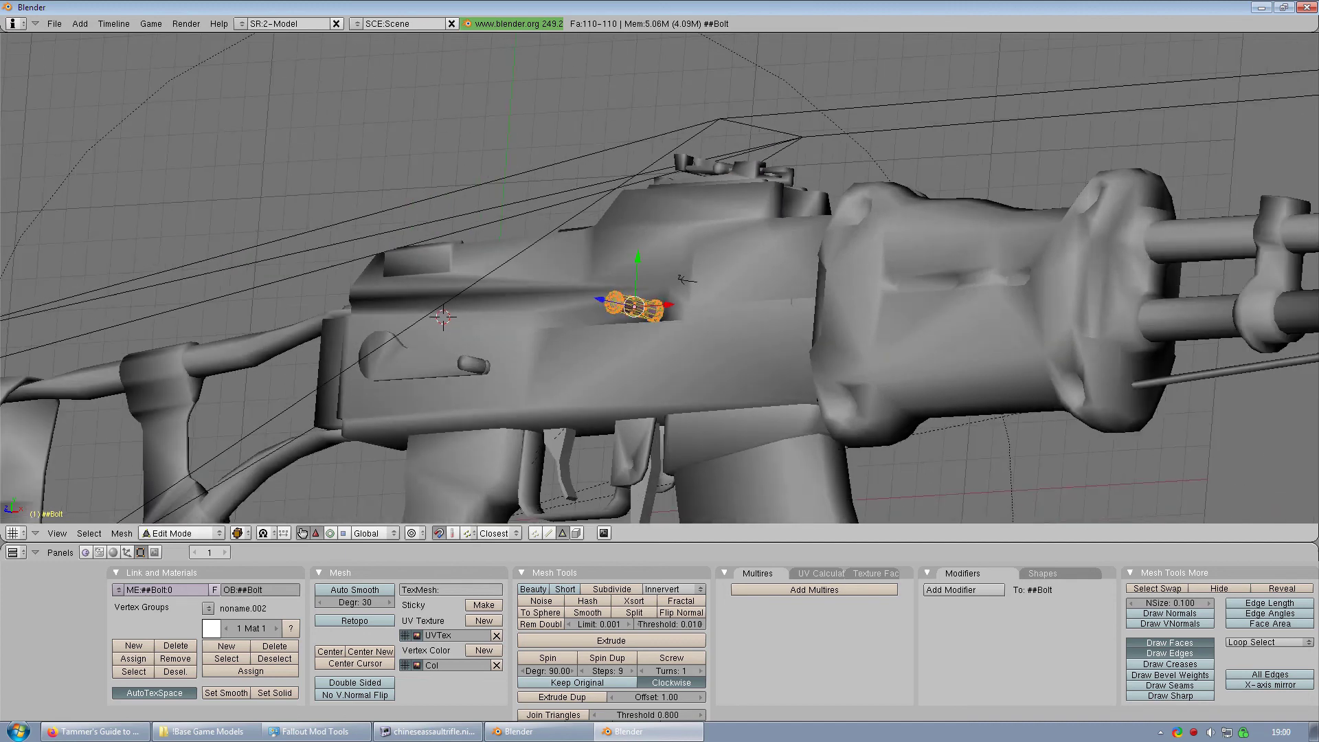
- Switch the bolt to Object Mode and select every rifle object
key("Tab")
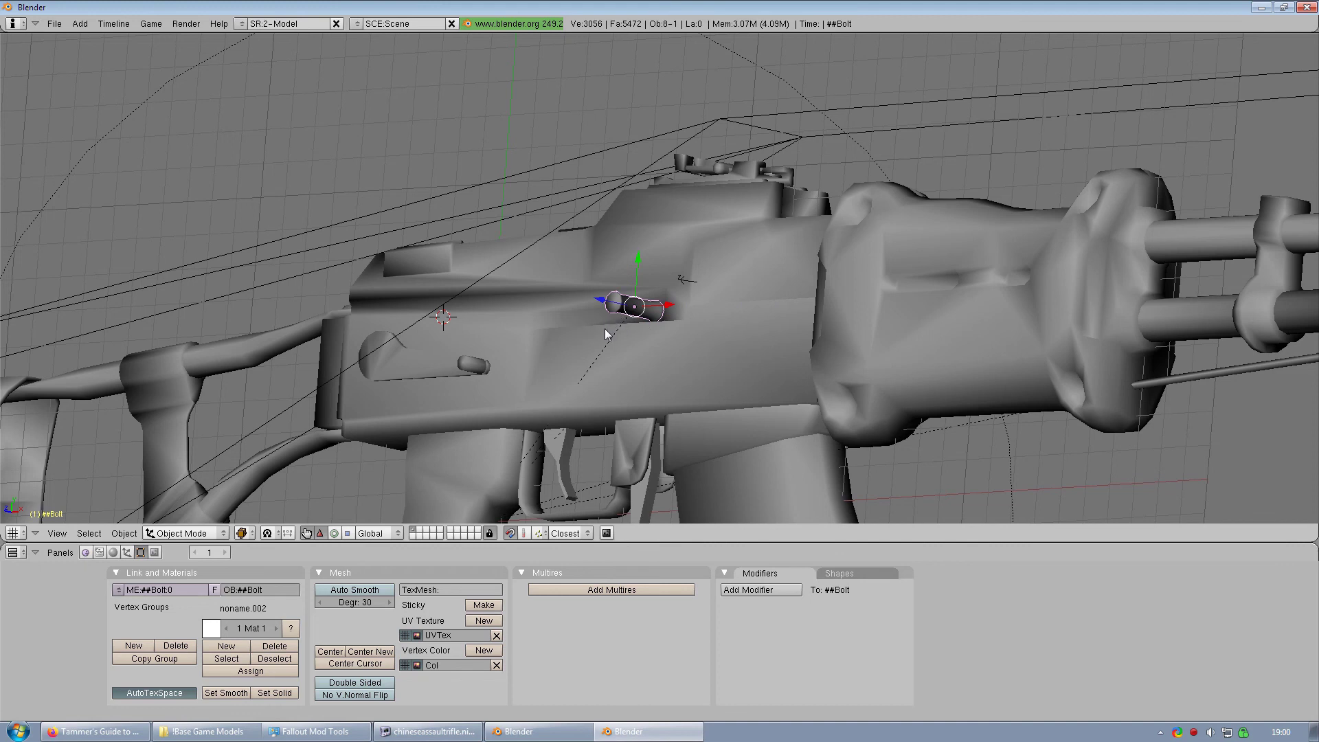
key("a")
key("a")
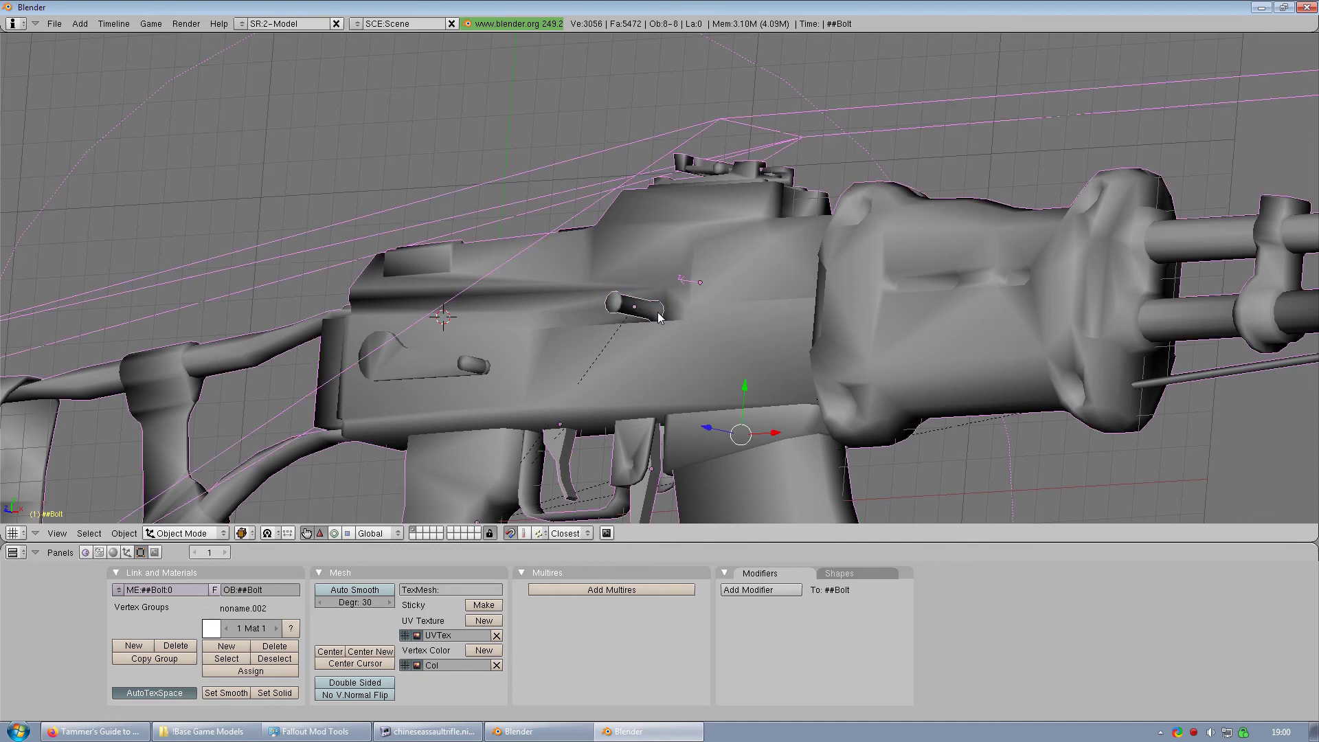
key("Home")
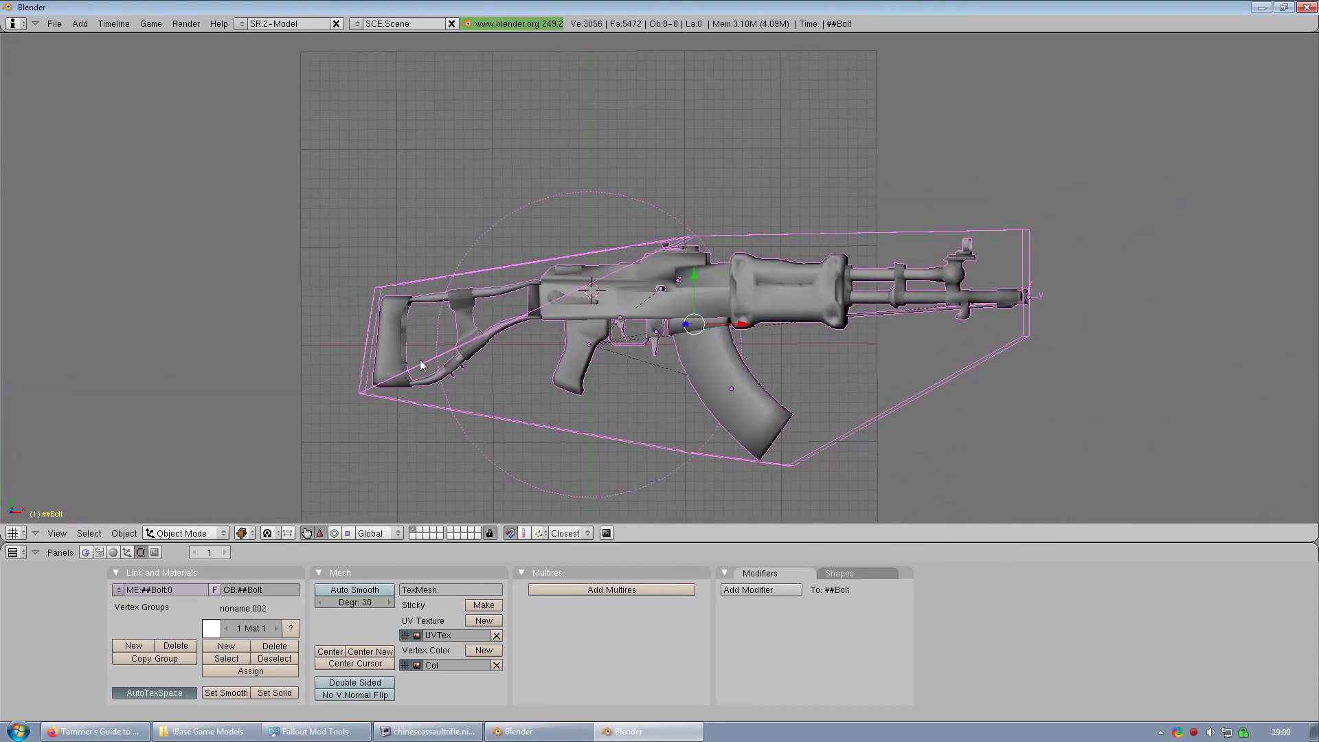
- Export the rifle to NIF as ChineseAssaultRifleChargingHandleFix with default export settings
left_click(55, 25)
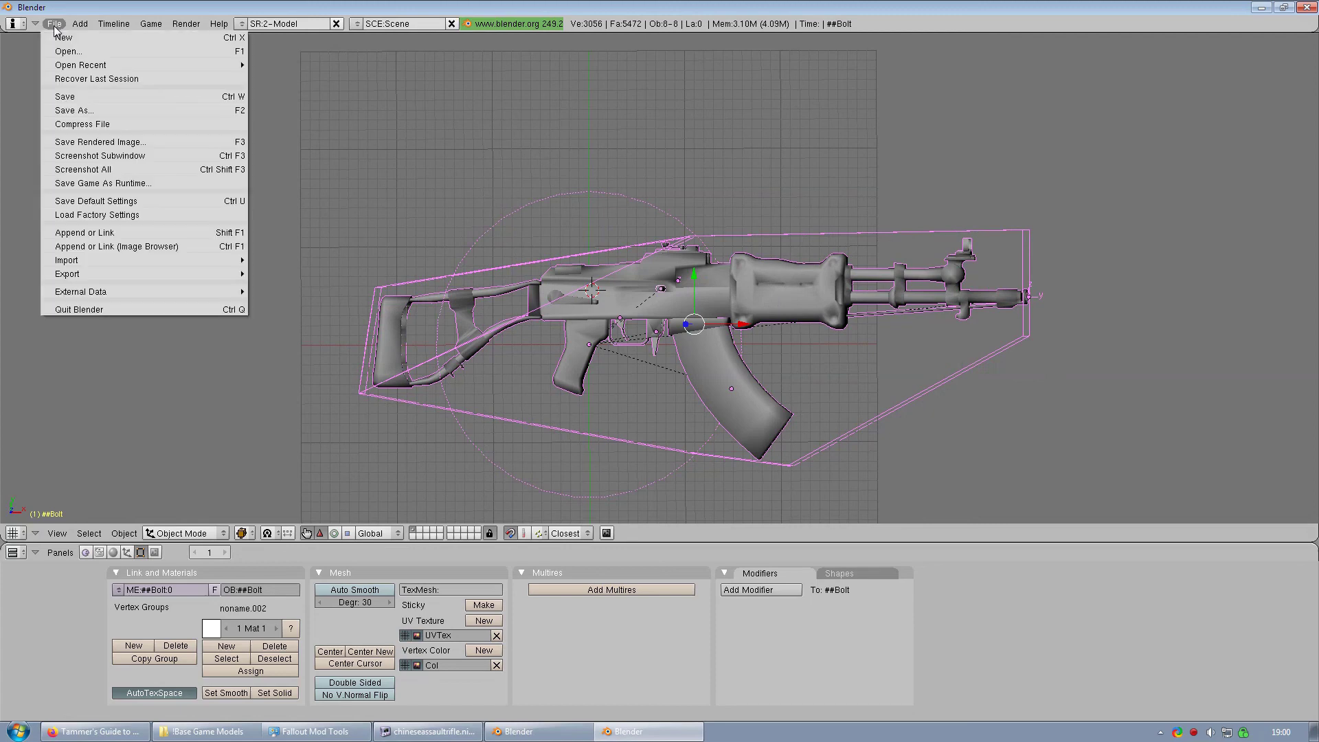
mouse_move(167, 275)
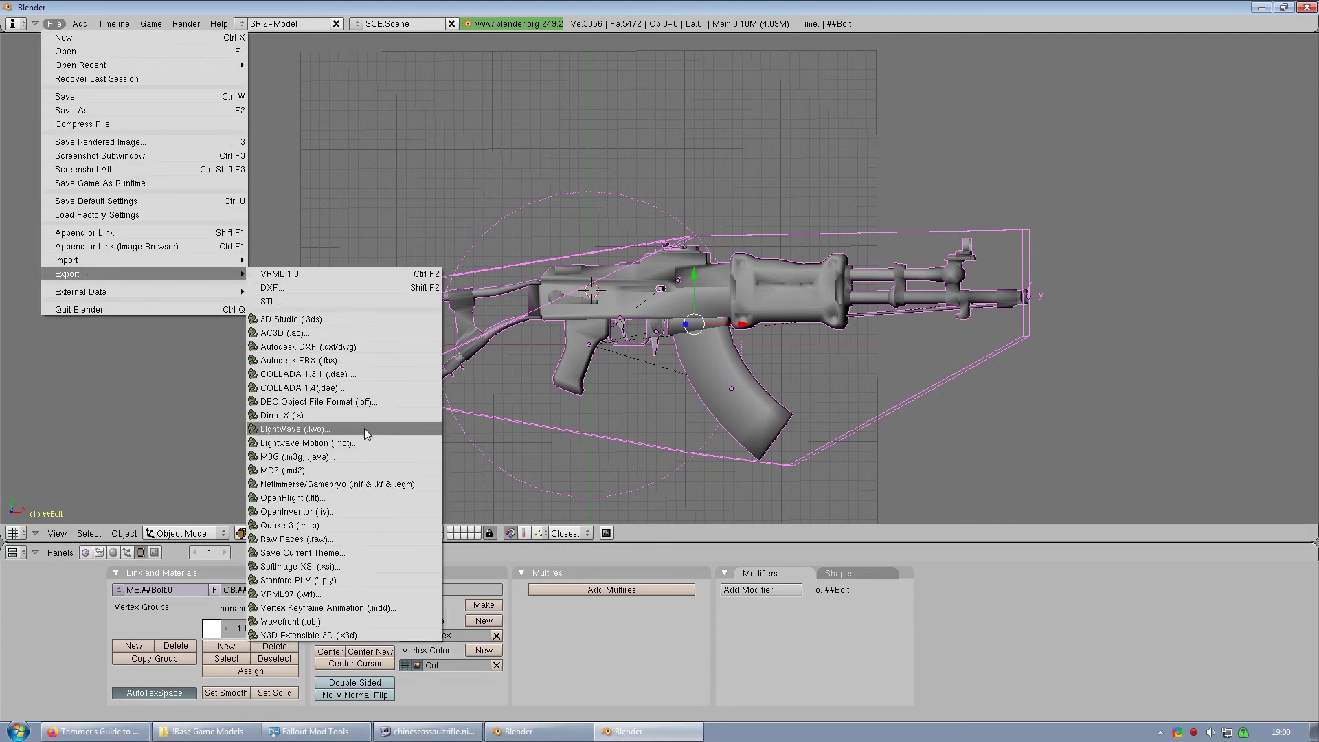
left_click(366, 485)
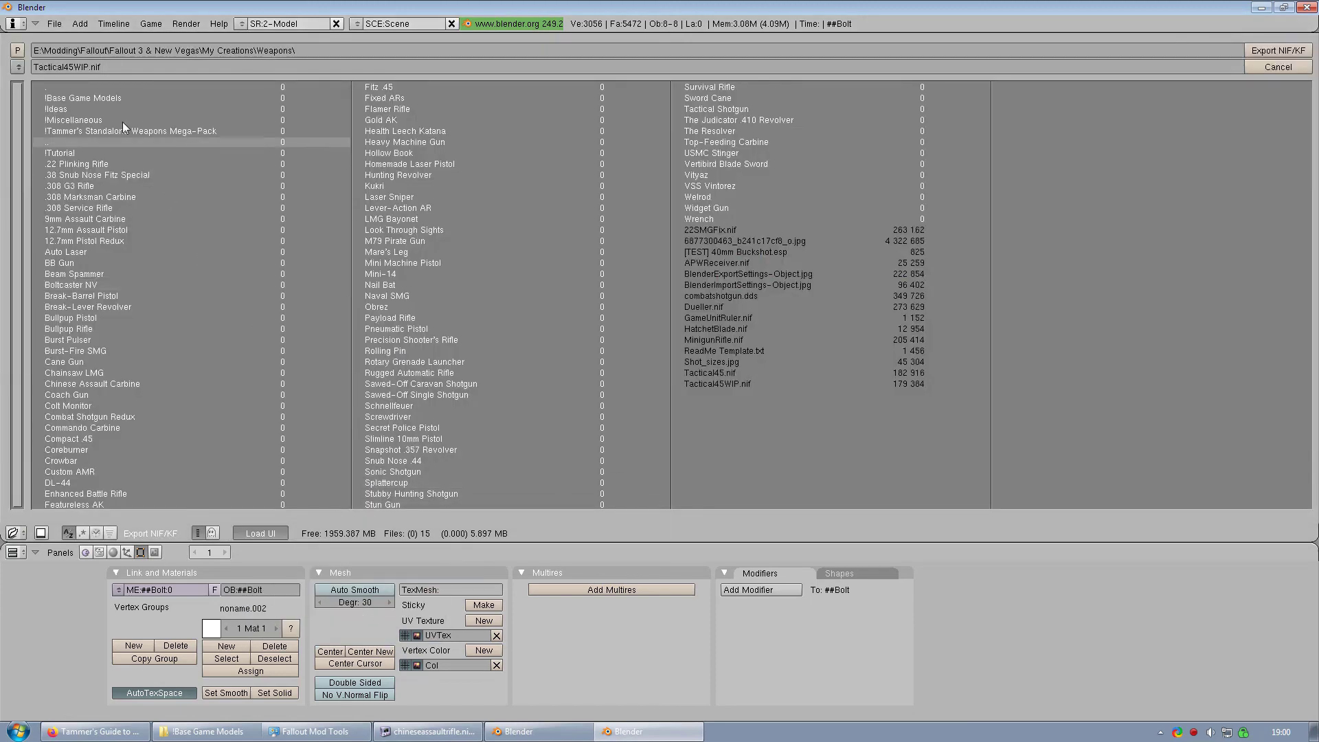
left_click(120, 68)
type("C")
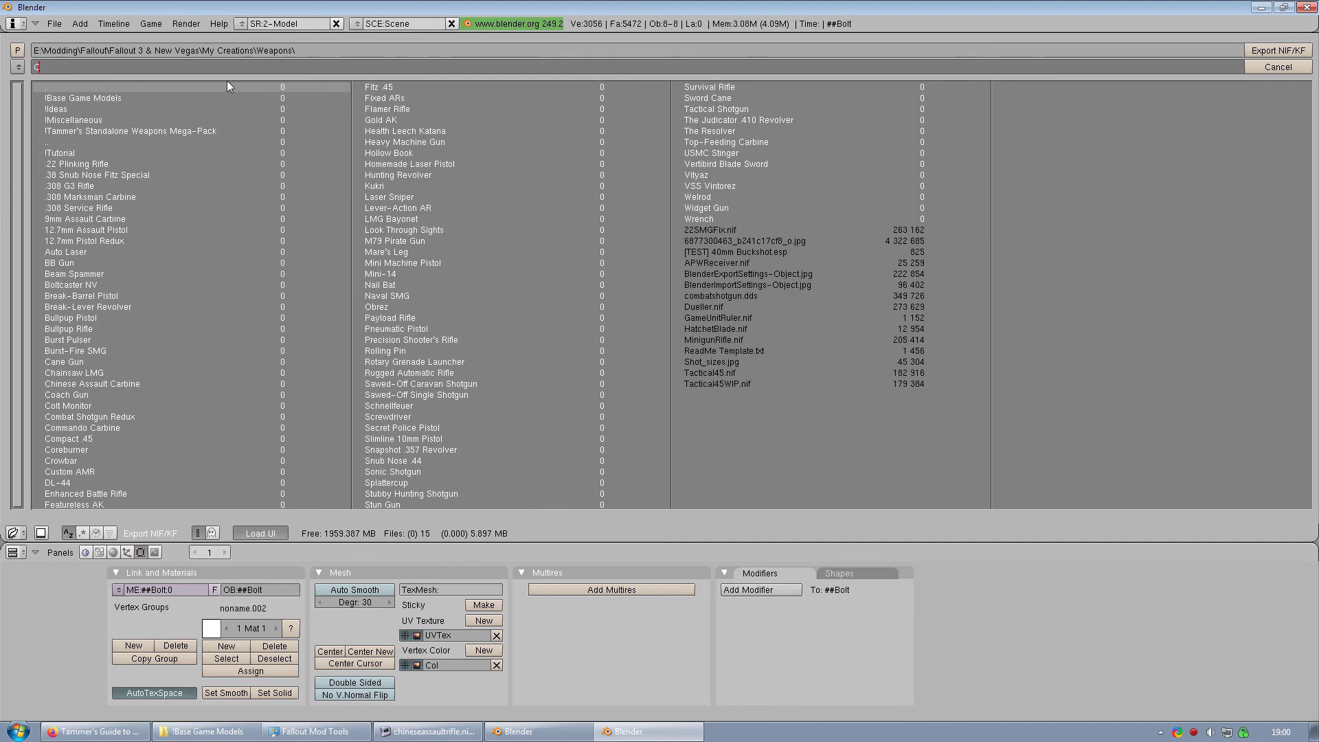
type("hineseAssaultRifleChargingHandleFix")
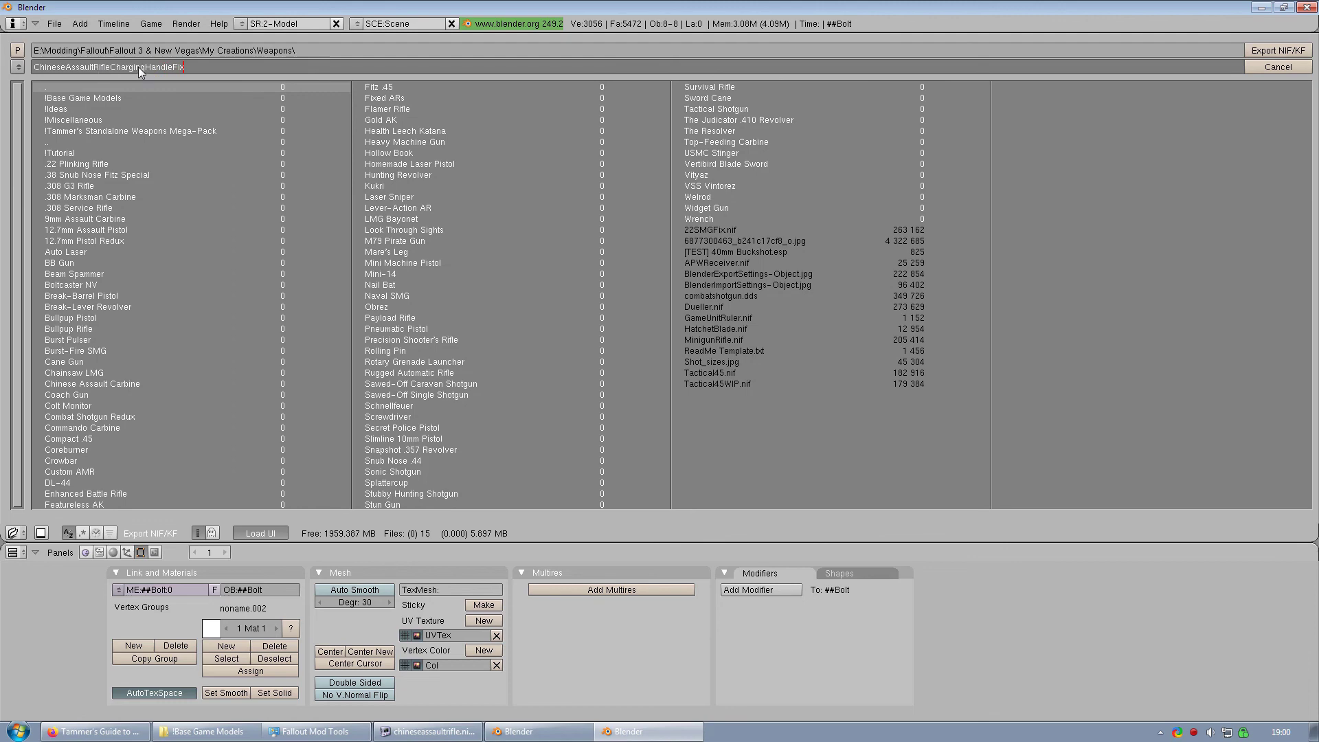
left_click(1262, 52)
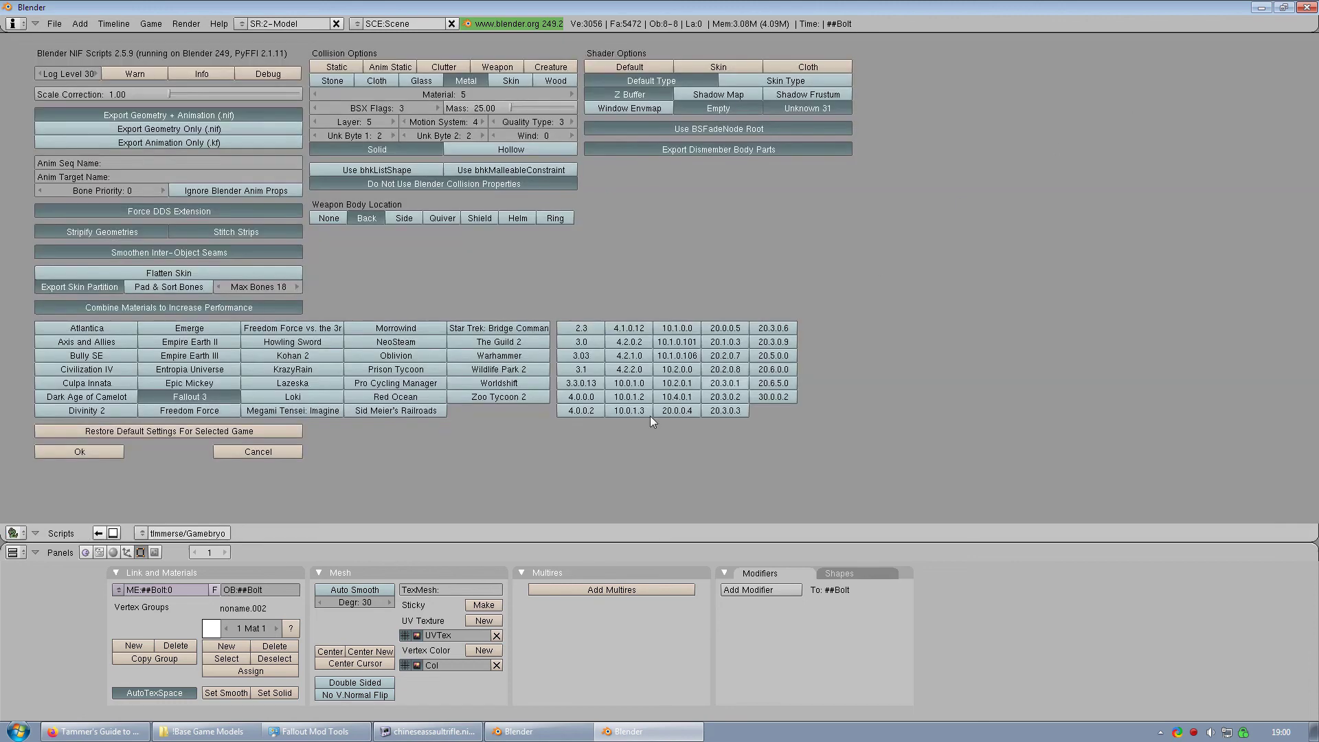
left_click(97, 455)
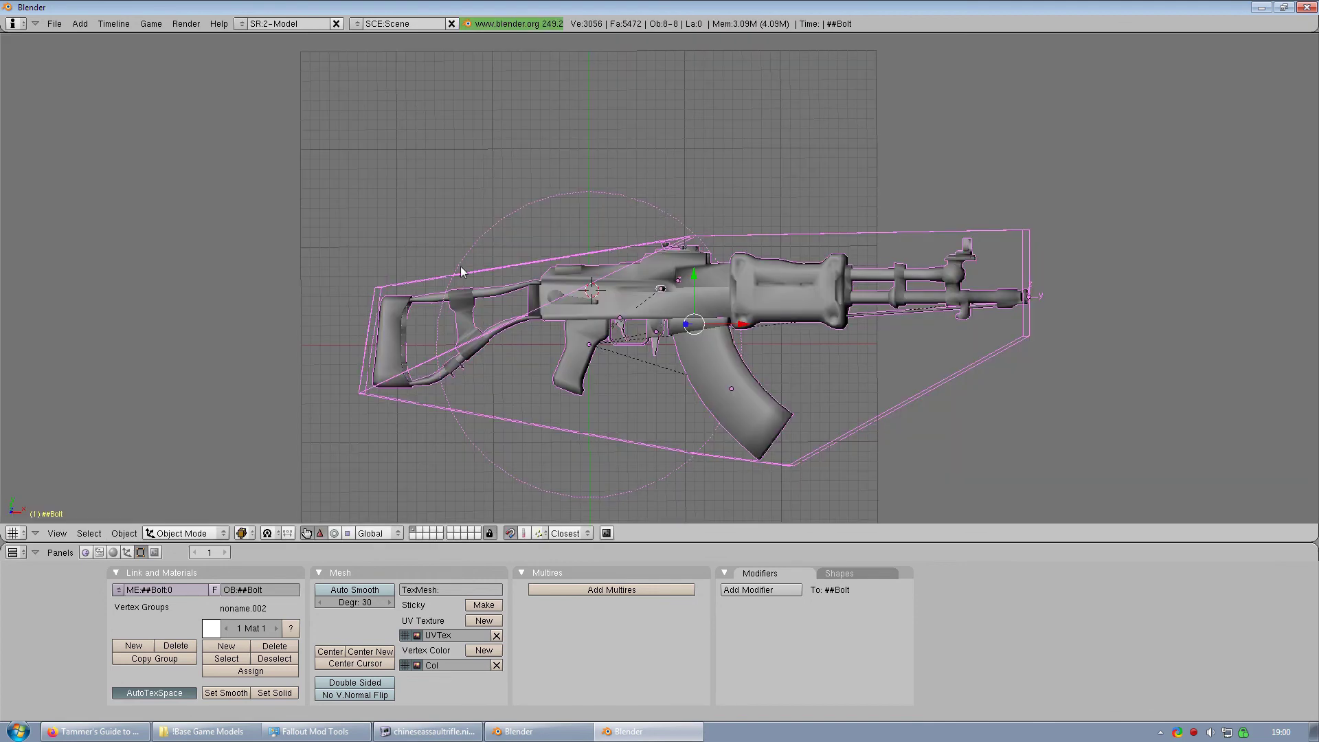
- Open ChineseAssaultRifleChargingHandleFix.nif from the Weapons folder in NifSkope
left_click(204, 735)
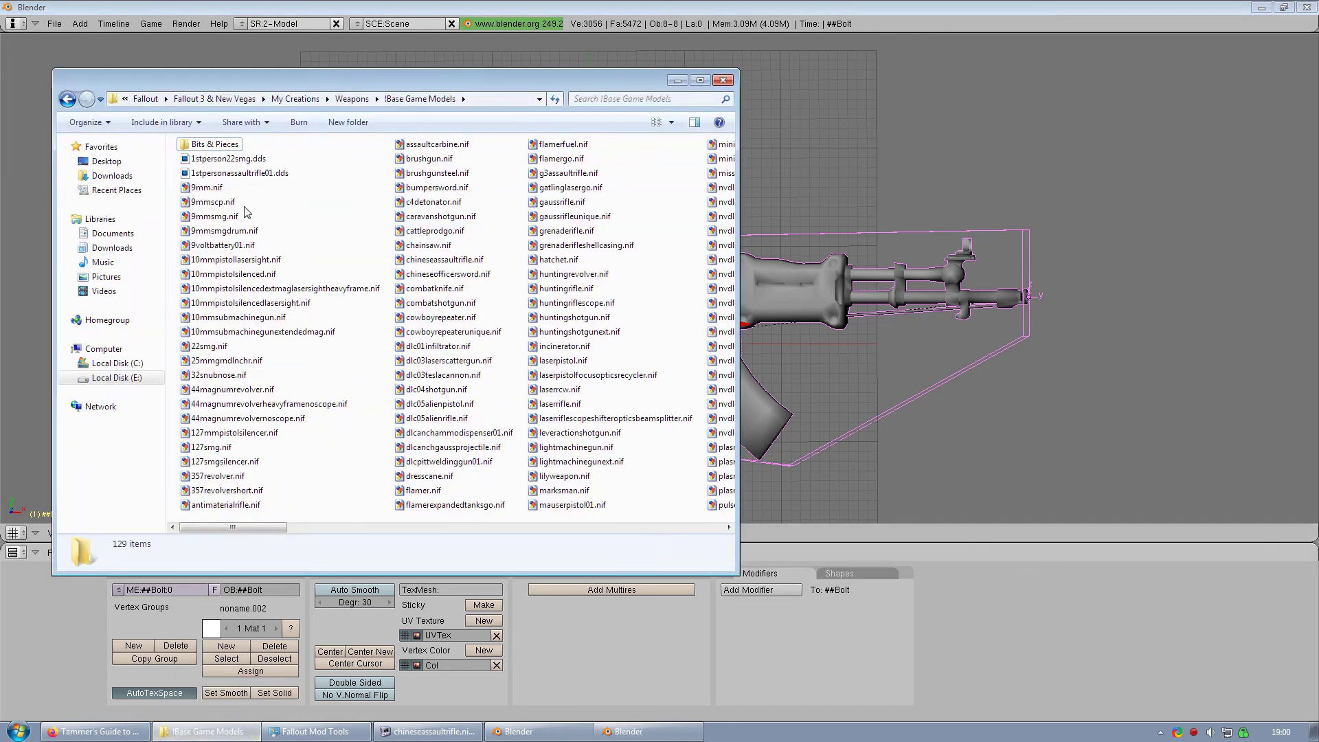
left_click(68, 99)
scroll(541, 338, "down", 1)
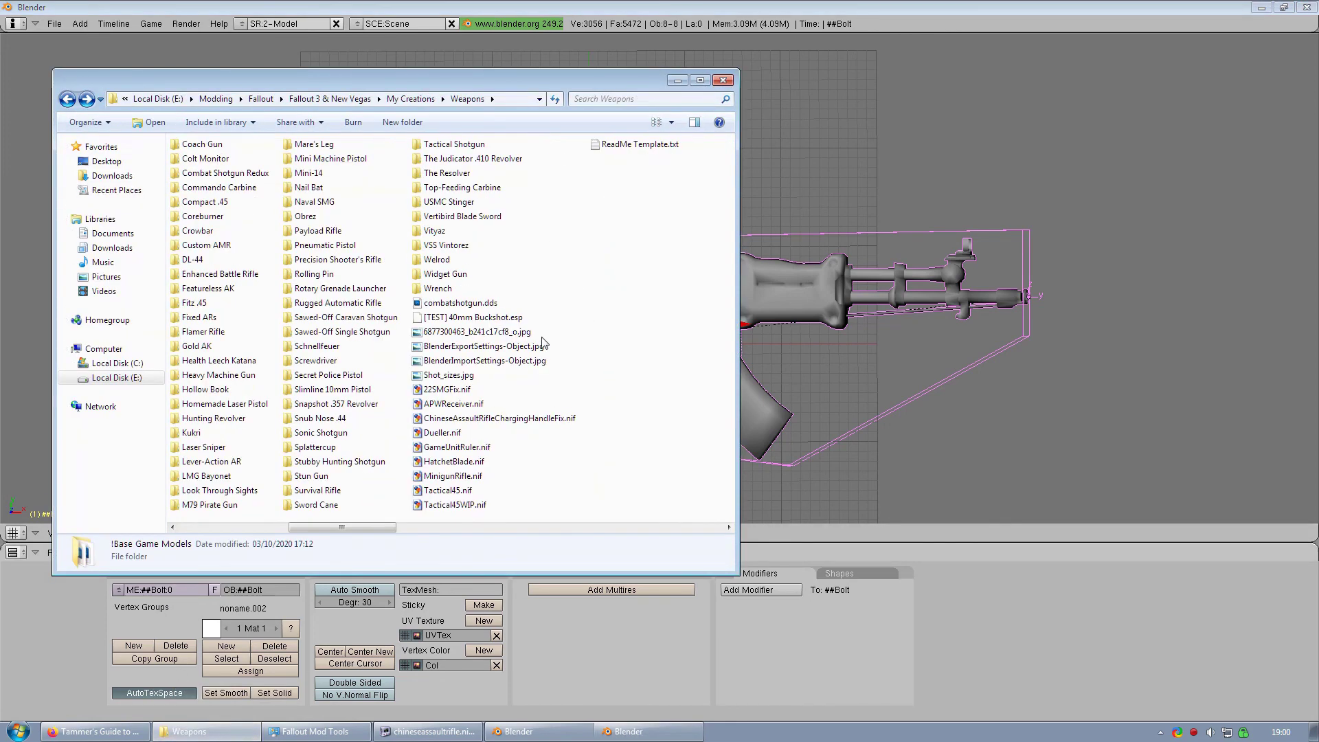
double_click(523, 418)
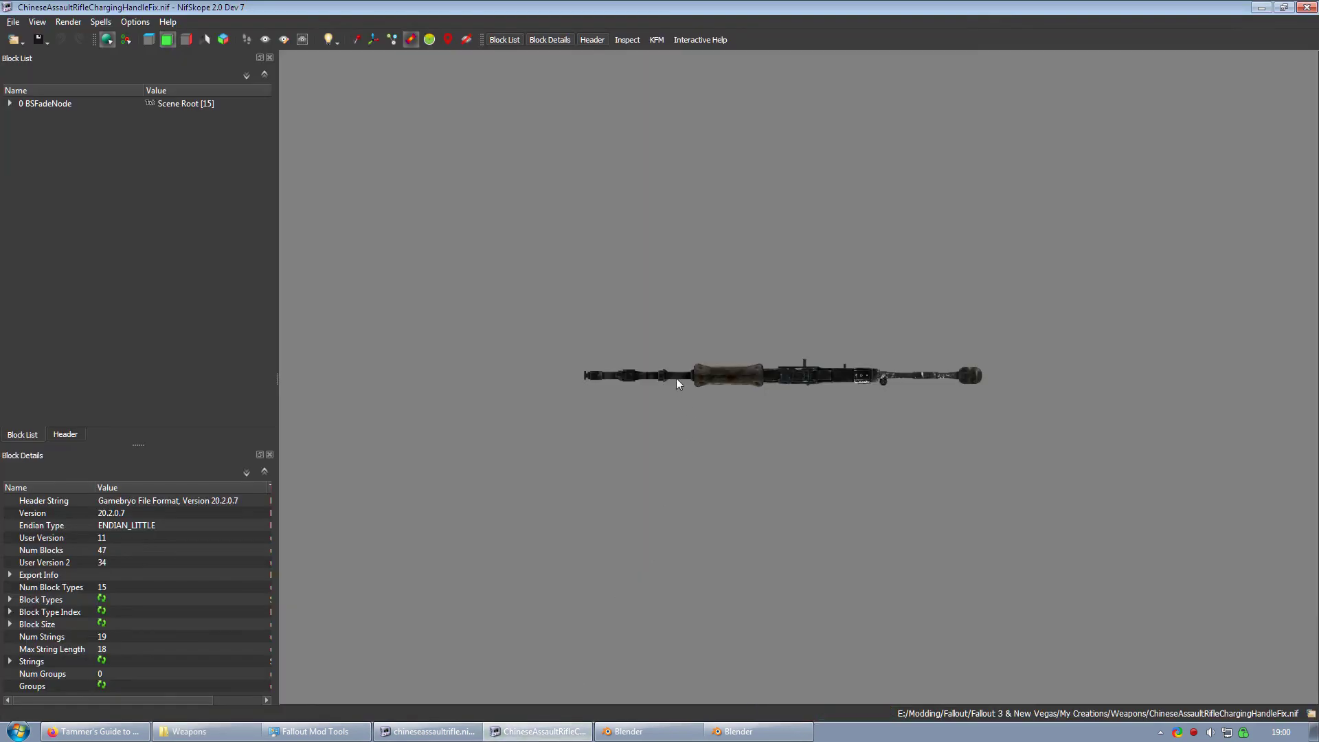
- Orbit to a side view and select the bolt mesh, block 20 NiTriStrips Tri ##Bolt
left_click_drag(617, 391, 940, 358)
scroll(803, 420, "up", 8)
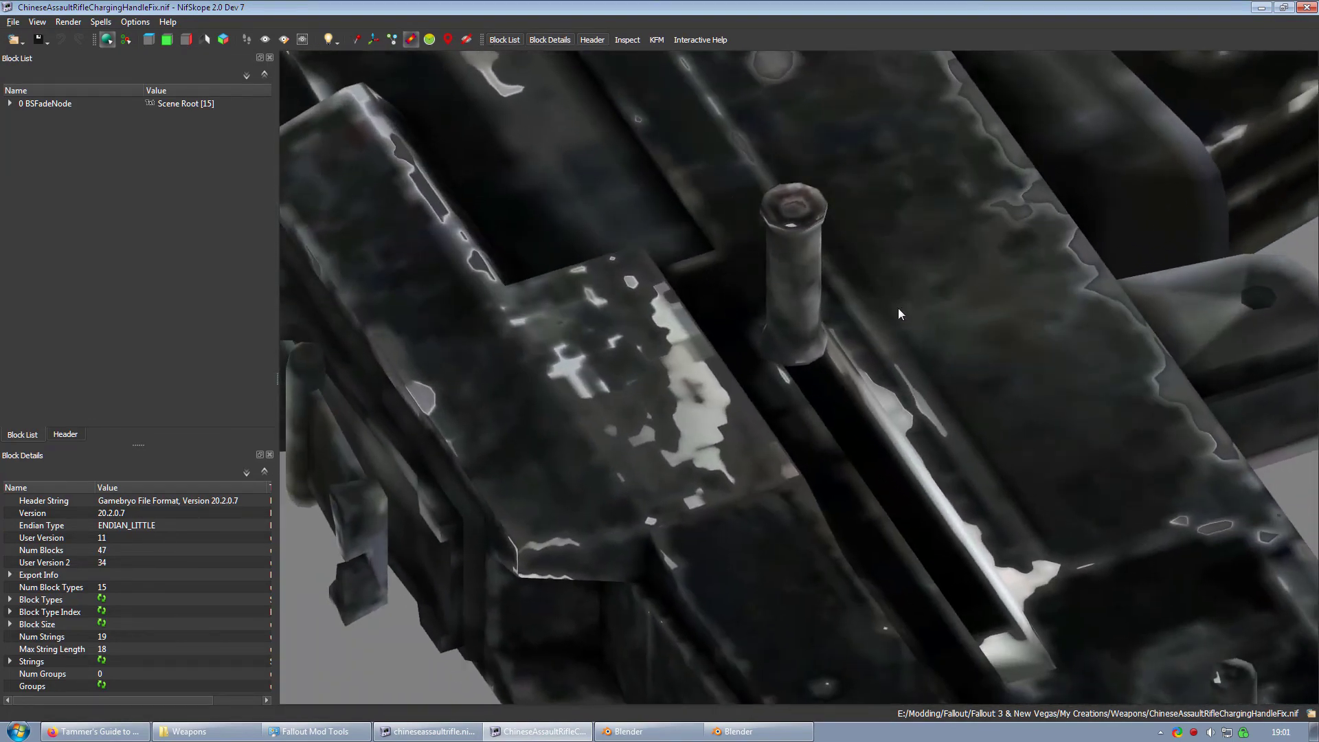
left_click_drag(899, 312, 712, 224)
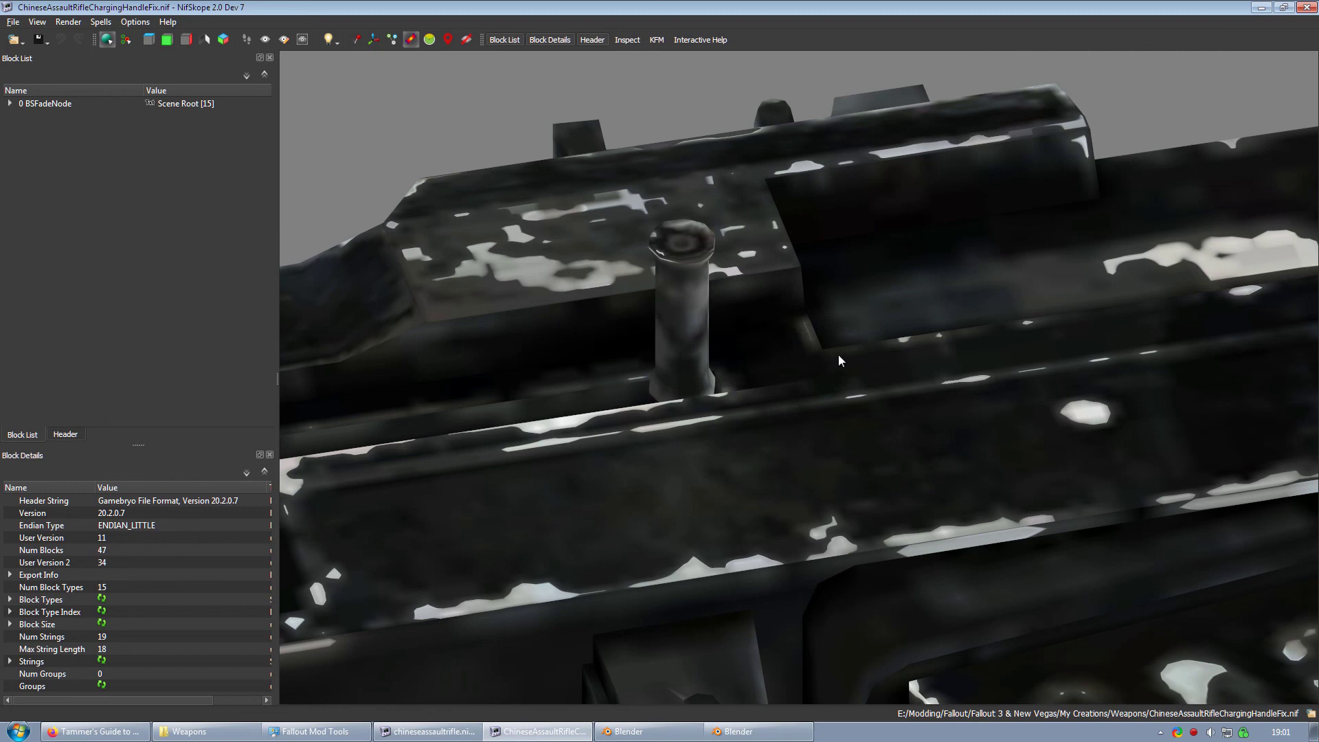
scroll(838, 355, "down", 5)
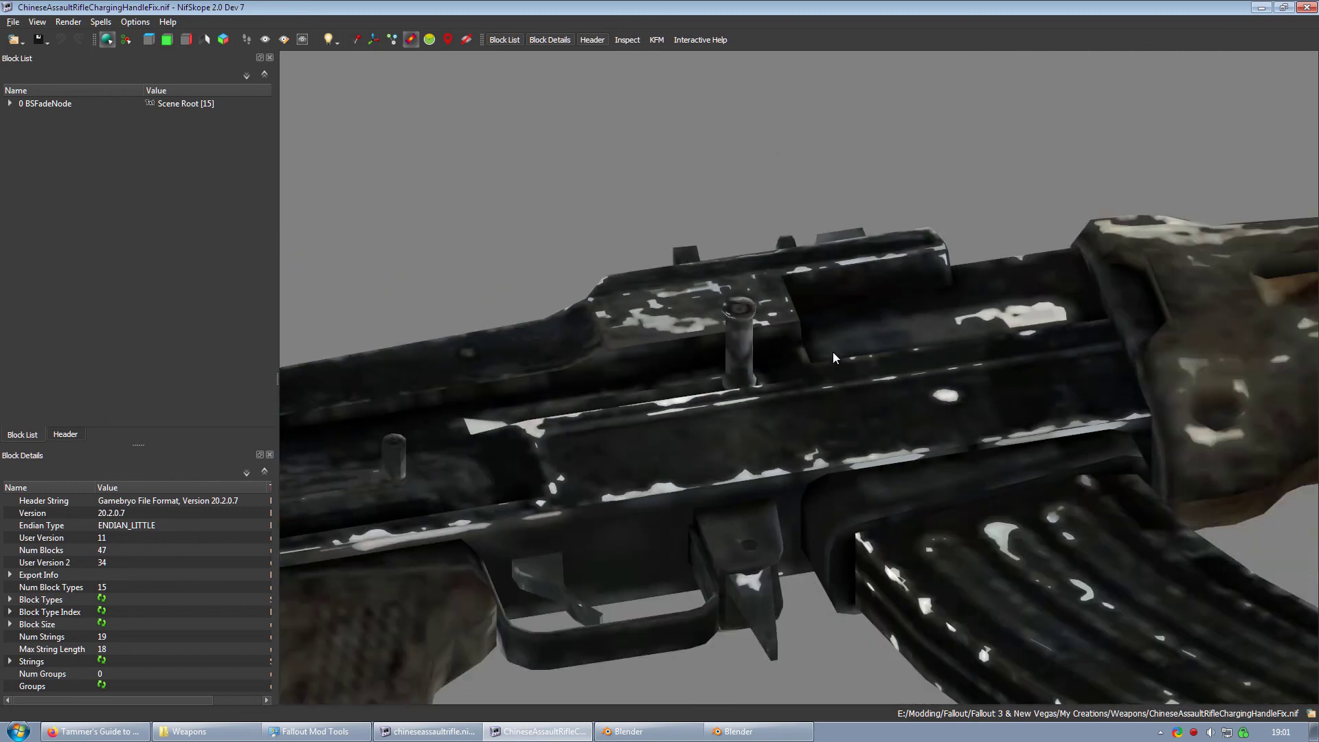
left_click(742, 361)
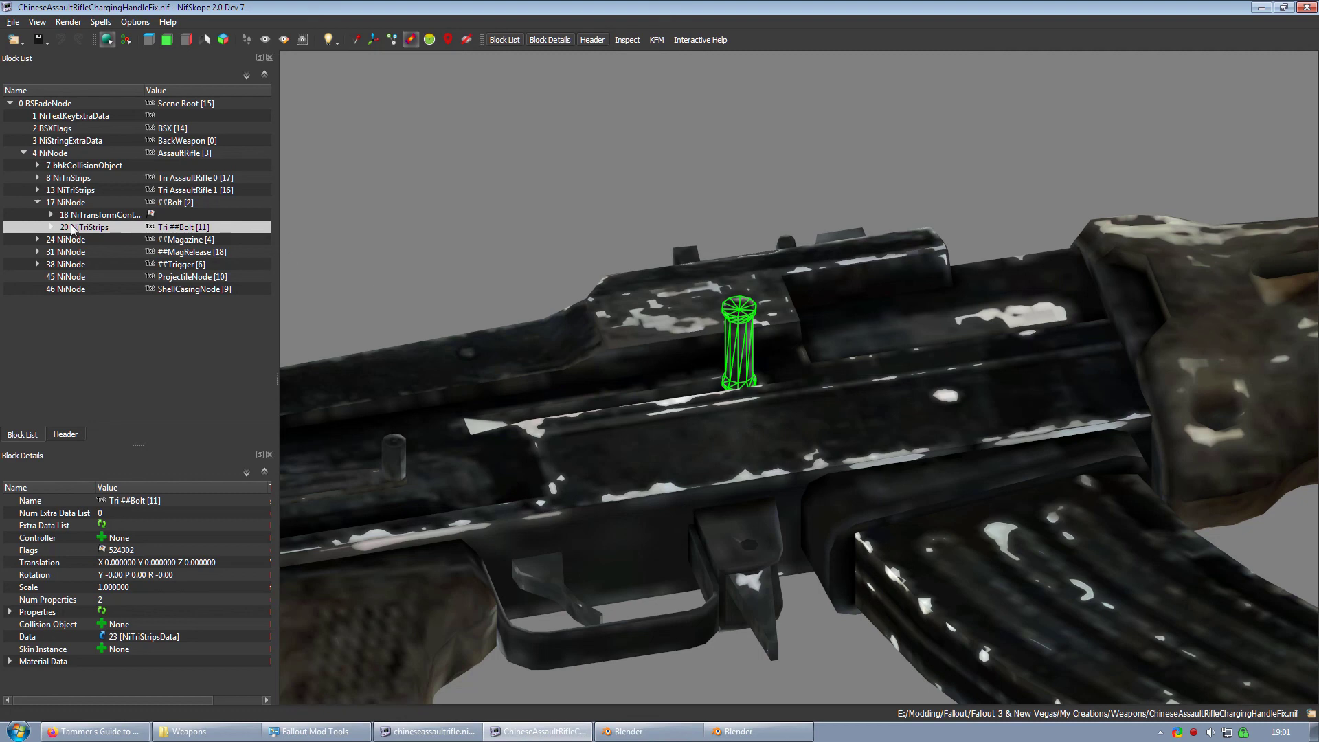
- Copy the bolt's 23 NiTriStripsData block, then switch to the original chineseassaultrifle.nif window
left_click(51, 227)
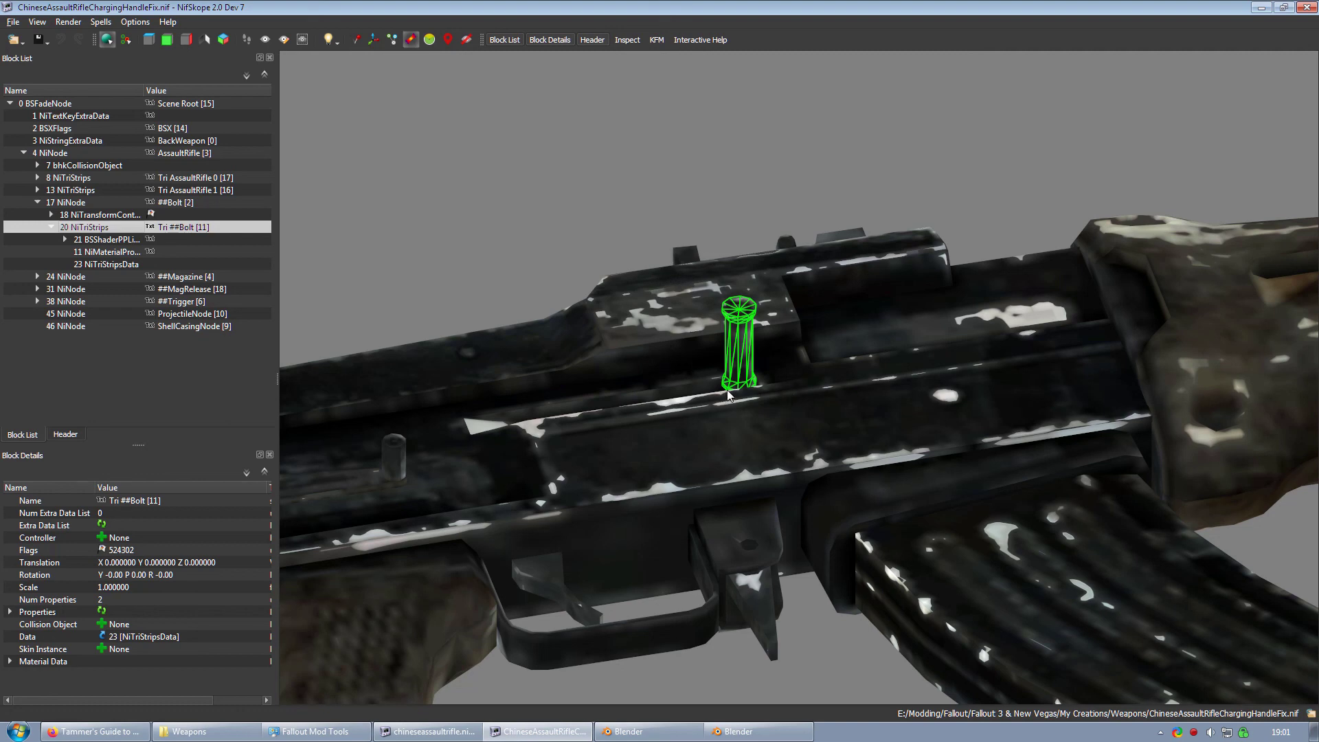
left_click(119, 267)
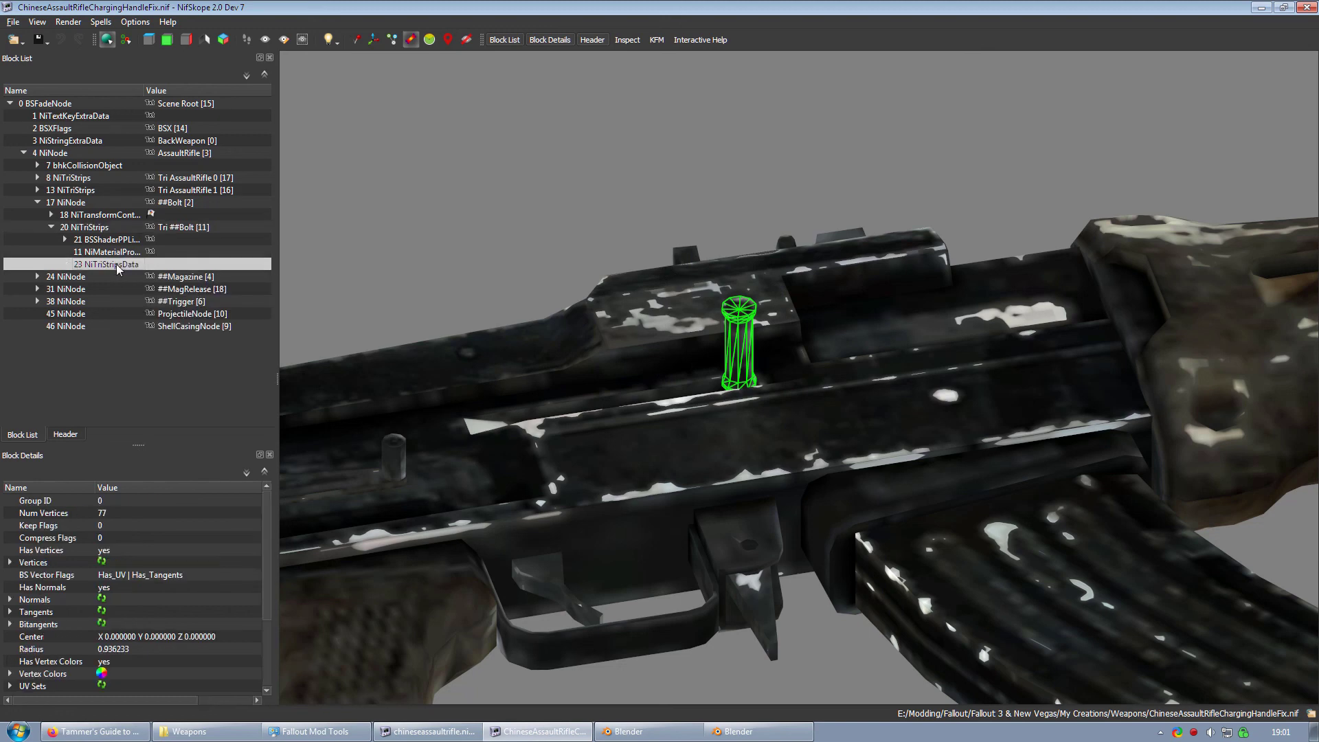
right_click(119, 267)
mouse_move(147, 260)
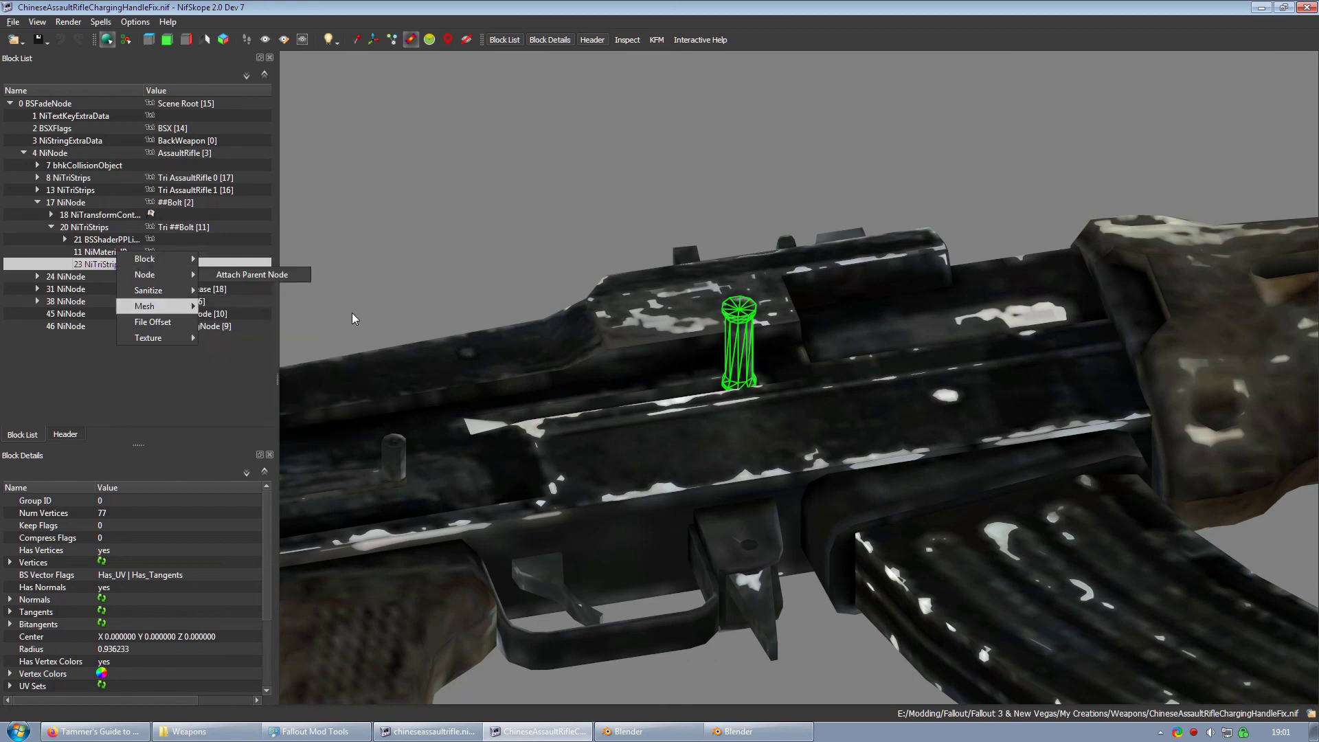
left_click(113, 285)
right_click(111, 265)
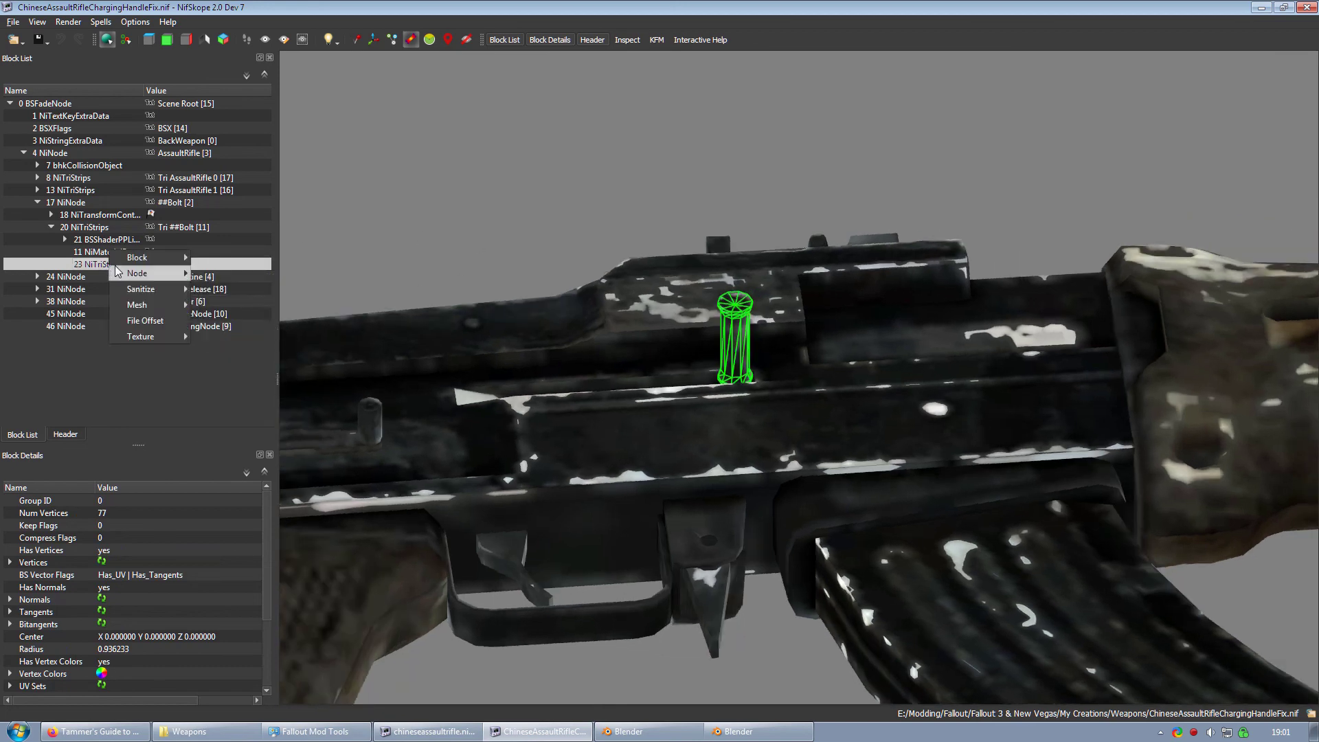
mouse_move(144, 264)
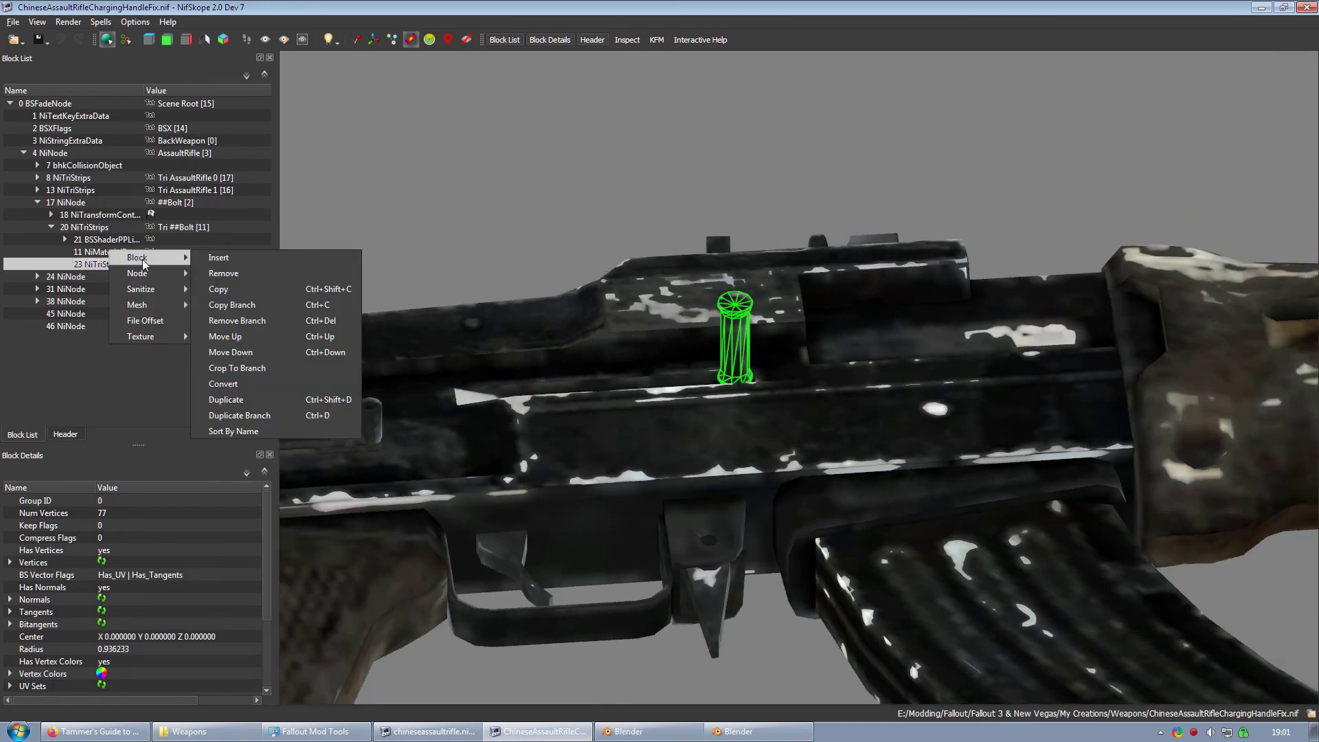
left_click(229, 295)
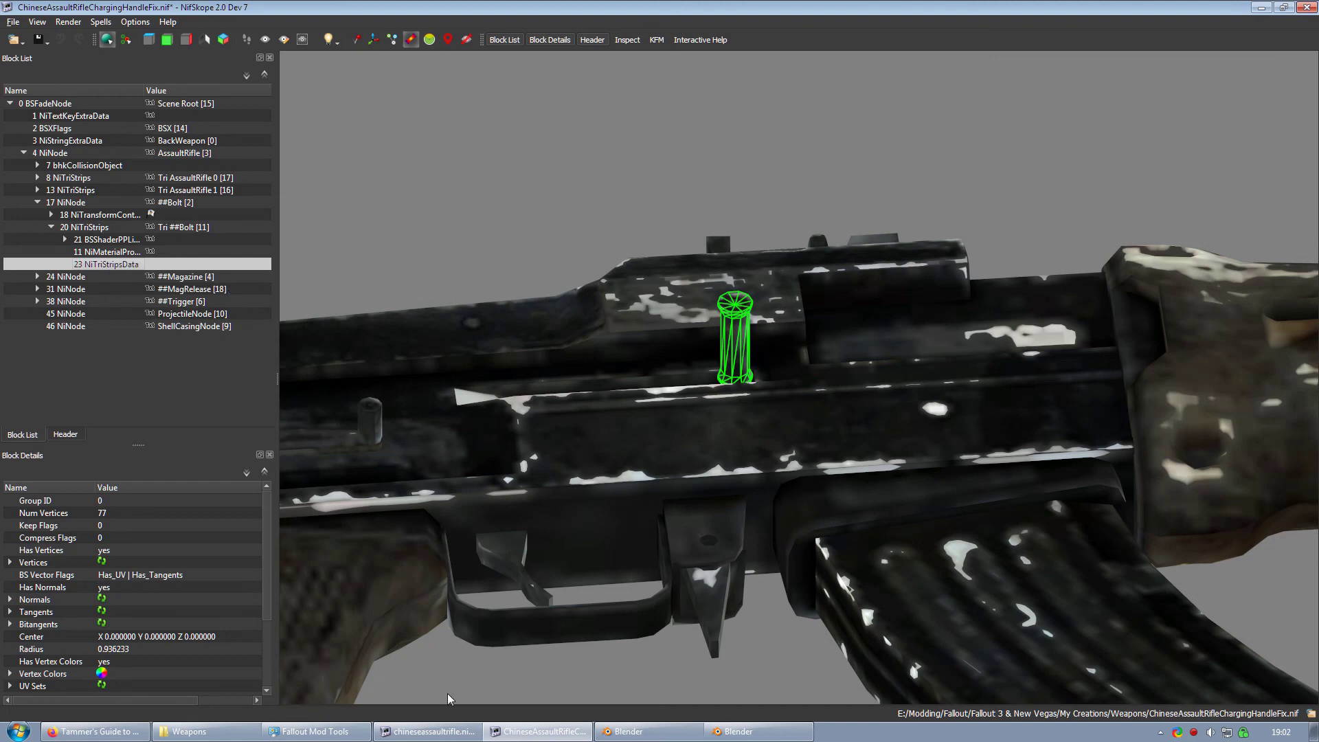
left_click(423, 734)
left_click_drag(653, 294, 558, 289)
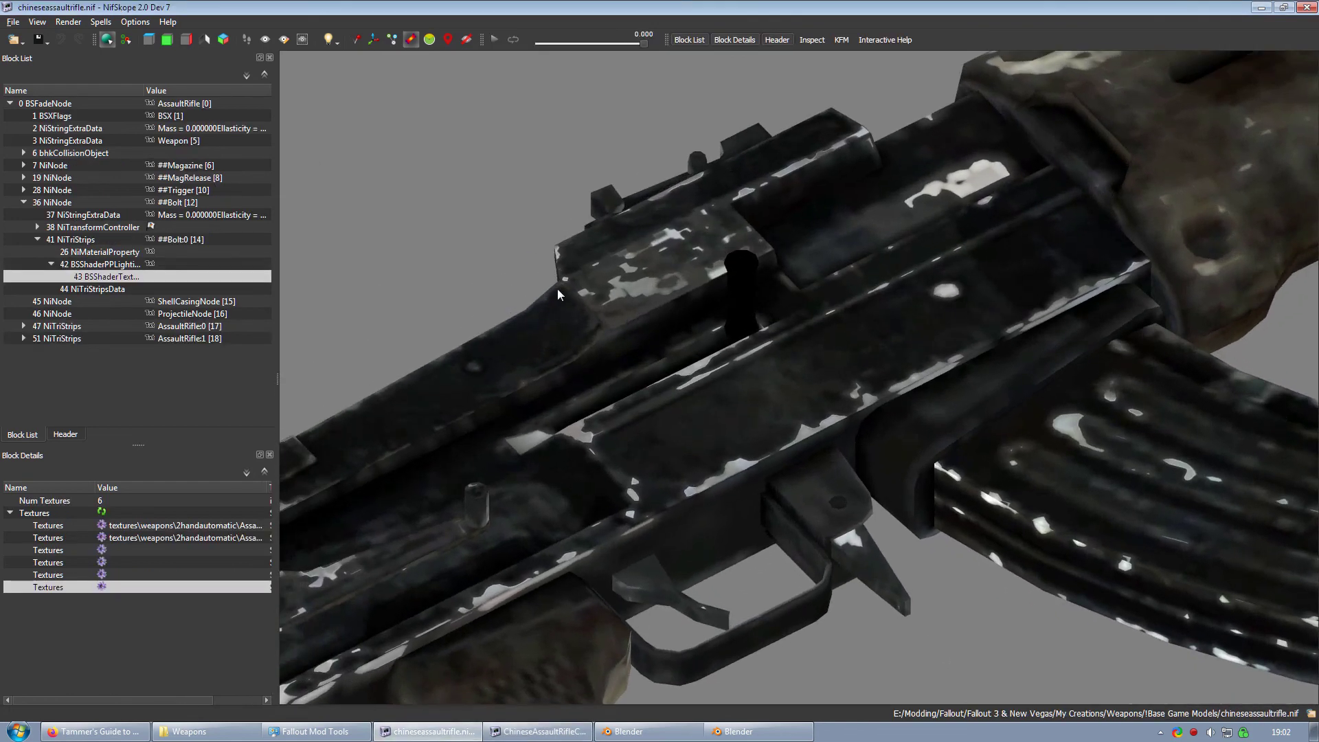
- Paste the copied data over the bolt's block 44 NiTriStripsData and orbit to check it
left_click(736, 273)
scroll(749, 328, "up", 4)
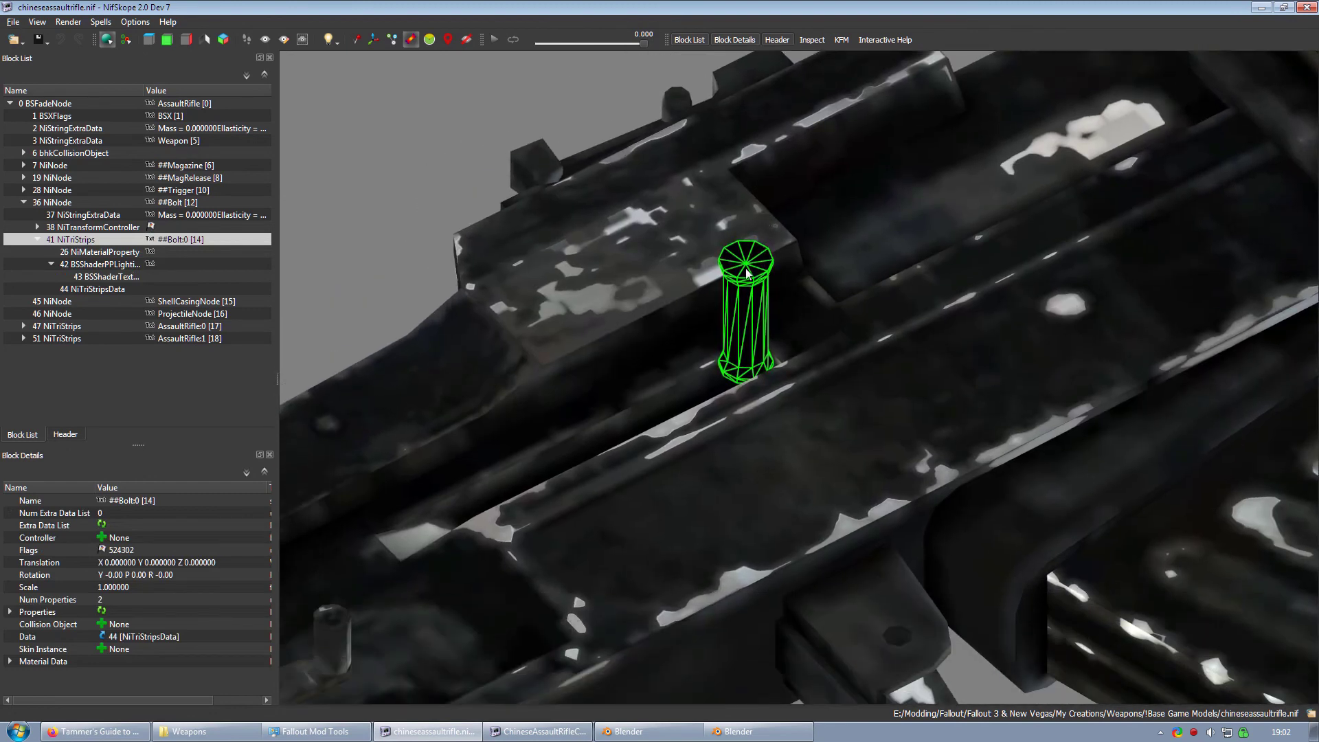
right_click(111, 288)
mouse_move(172, 283)
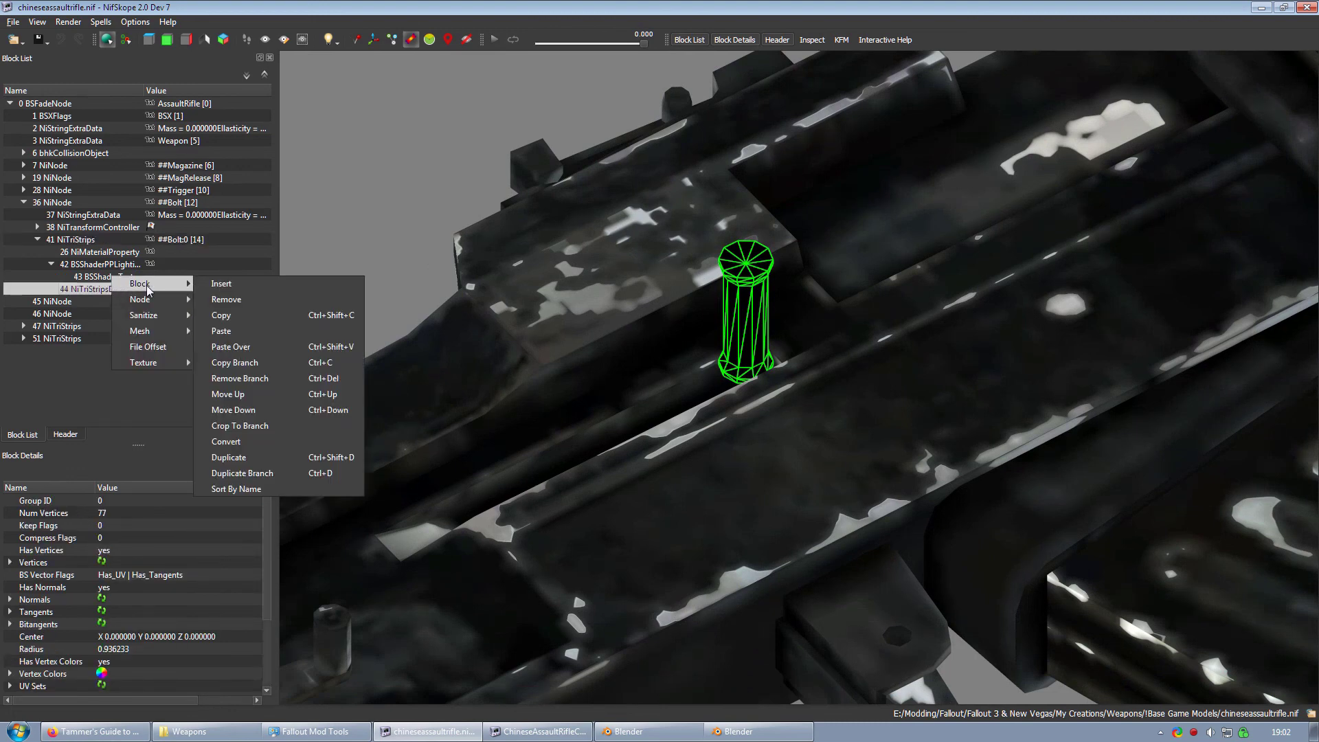
left_click(265, 350)
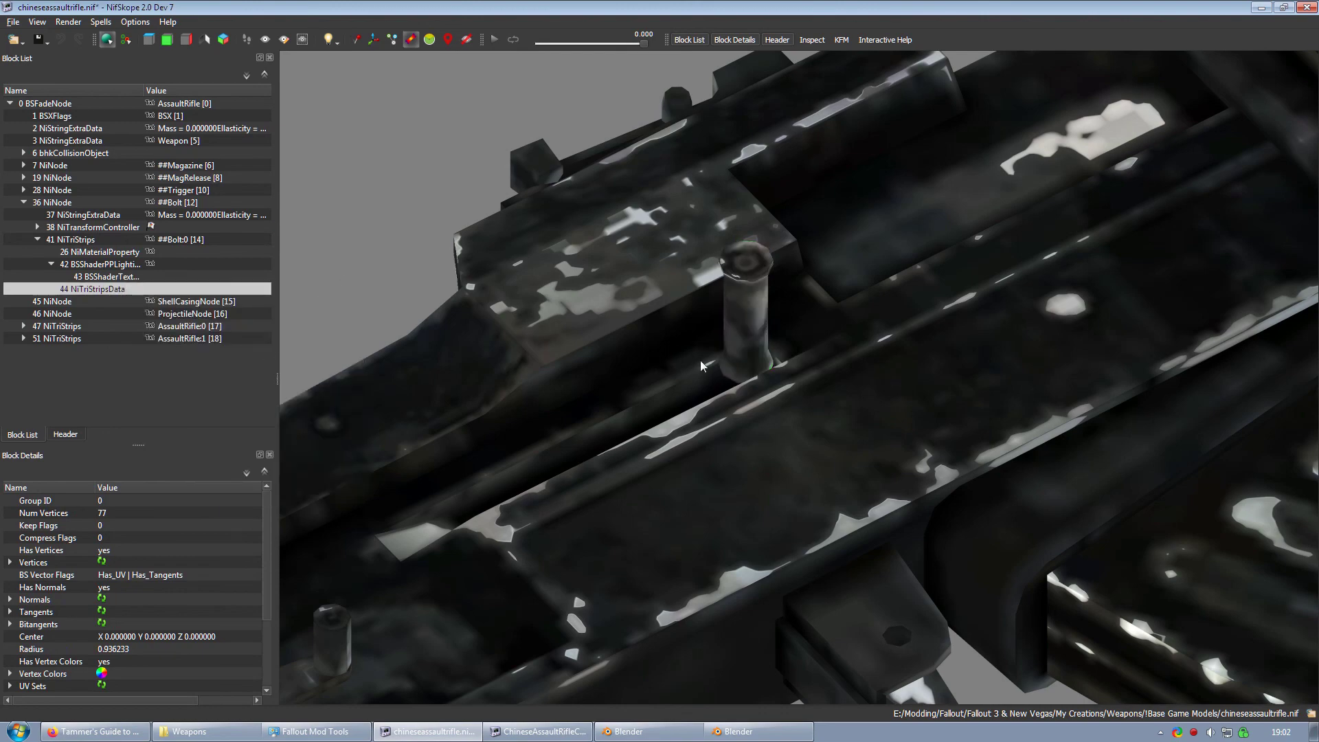
left_click_drag(699, 360, 780, 323)
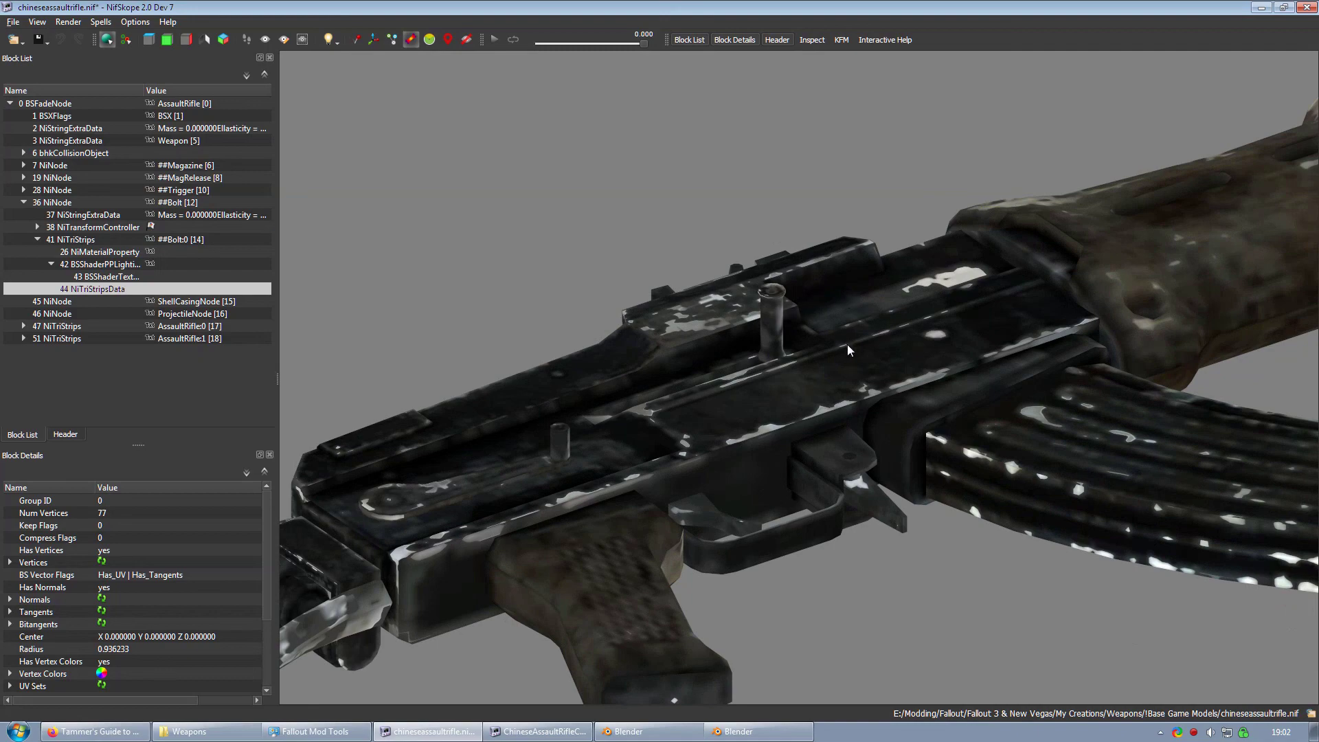
left_click_drag(851, 360, 818, 384)
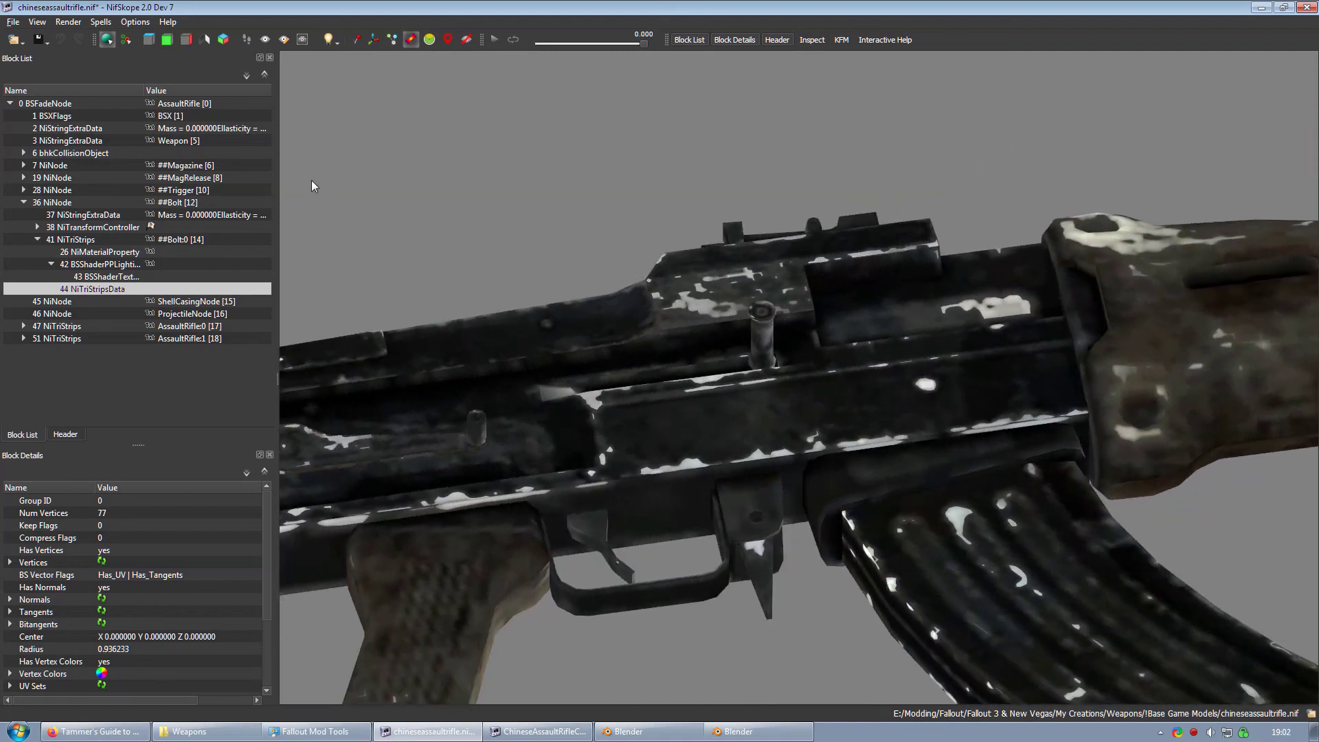
- Use Save As to store the edited rifle as ChineseAssaultRifle-Fixed.nif in the Weapons folder
left_click(47, 41)
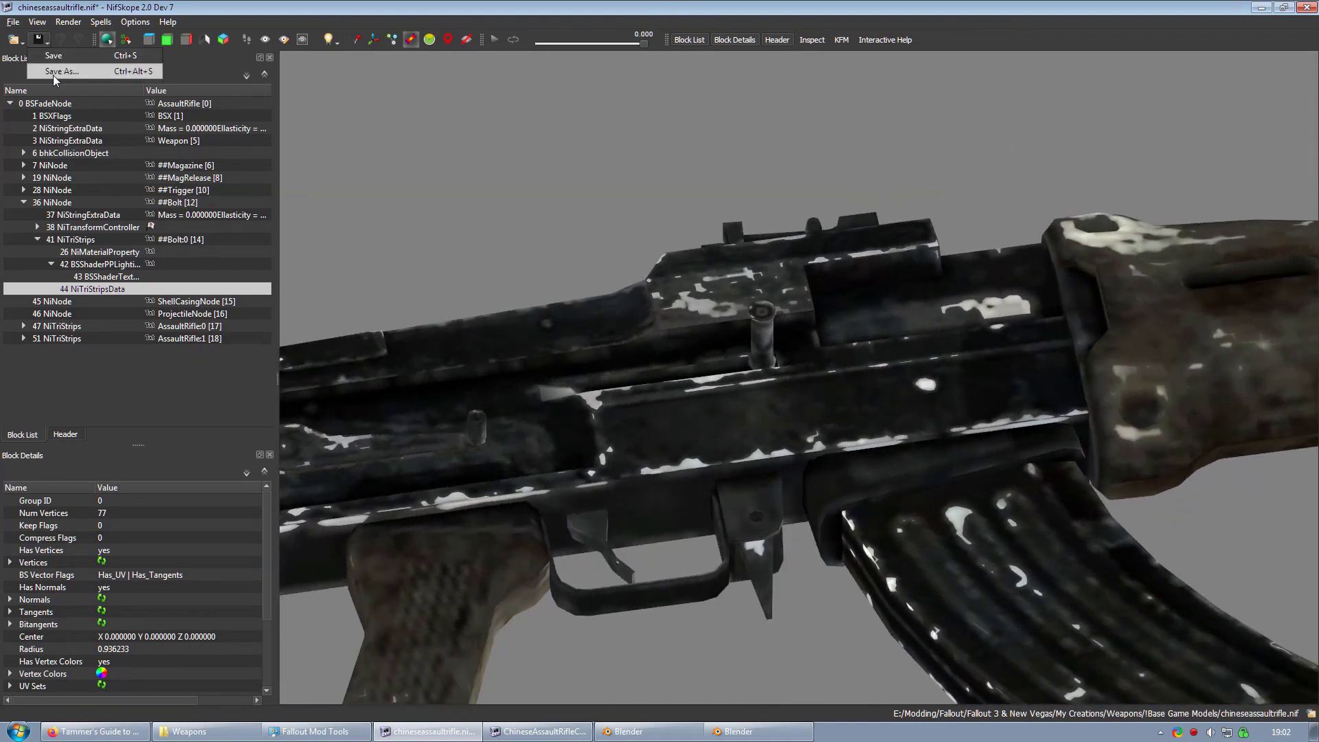
left_click(57, 76)
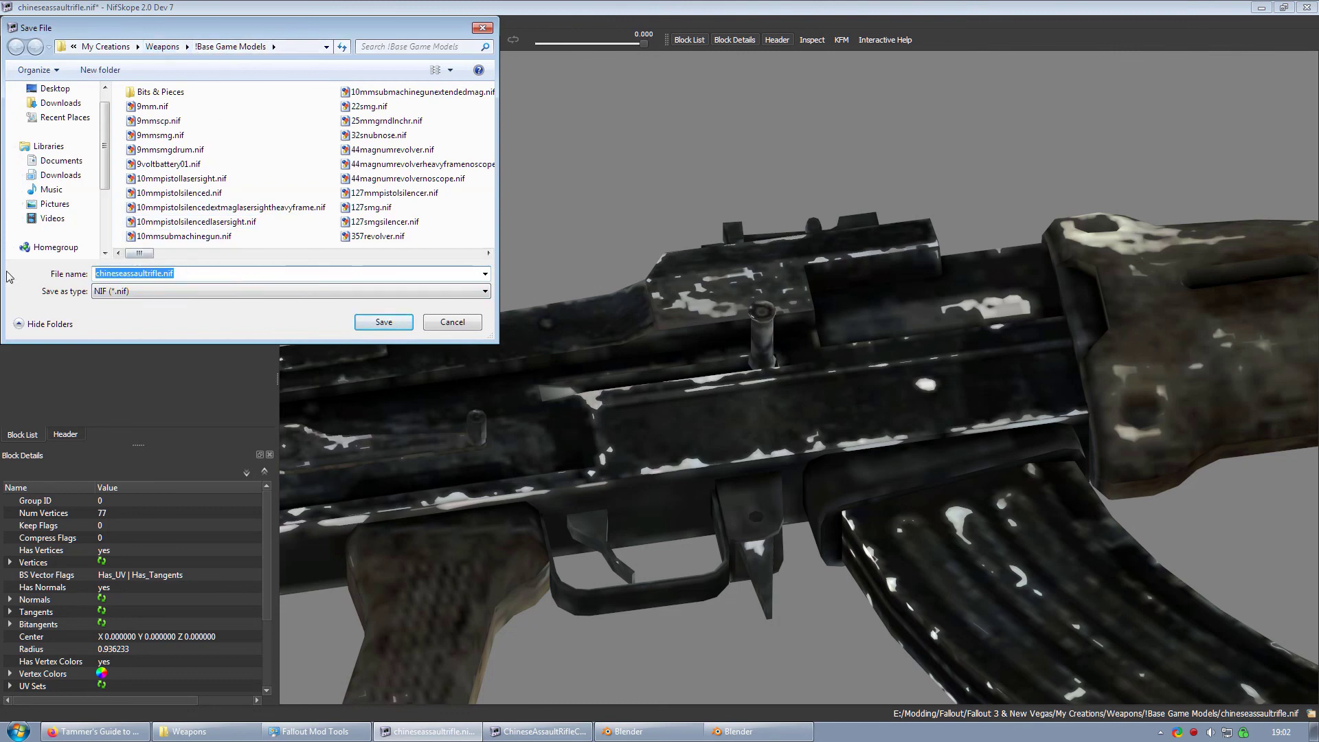
type("ChineseAssaul")
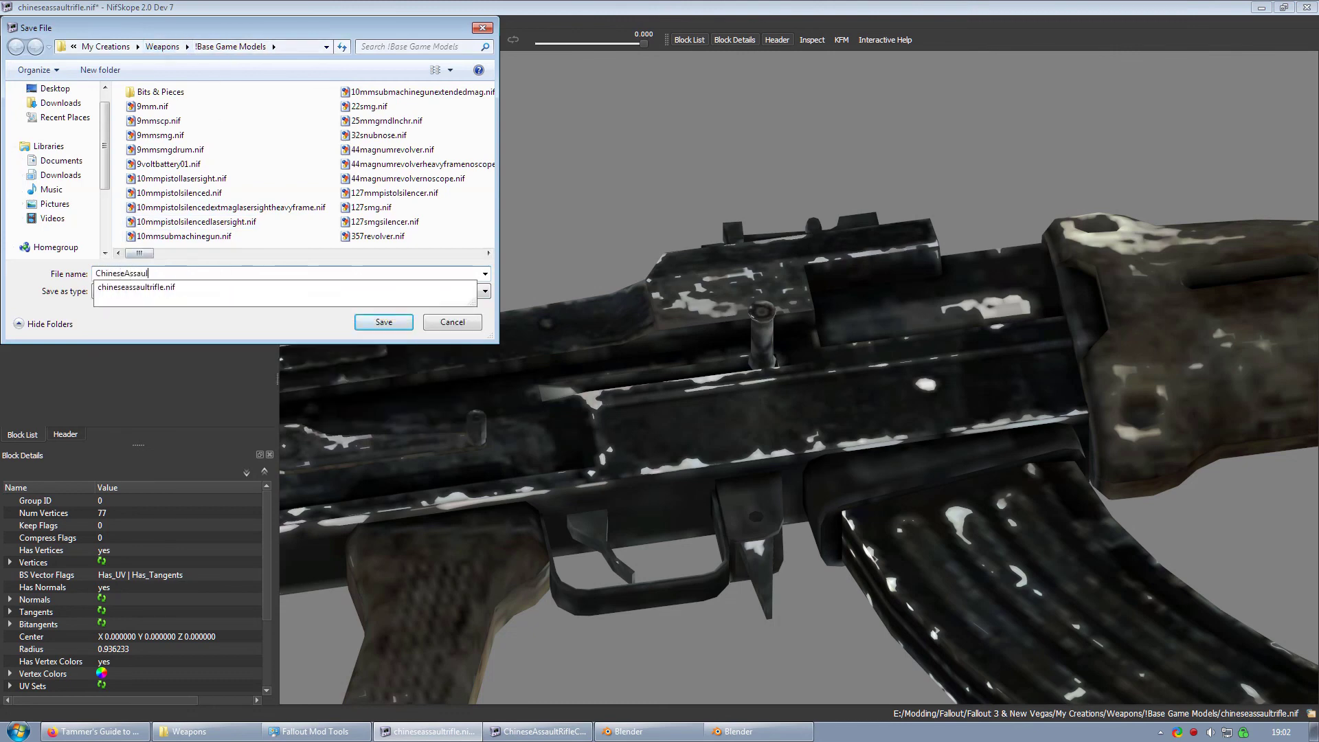
type("tRifle-Fixed")
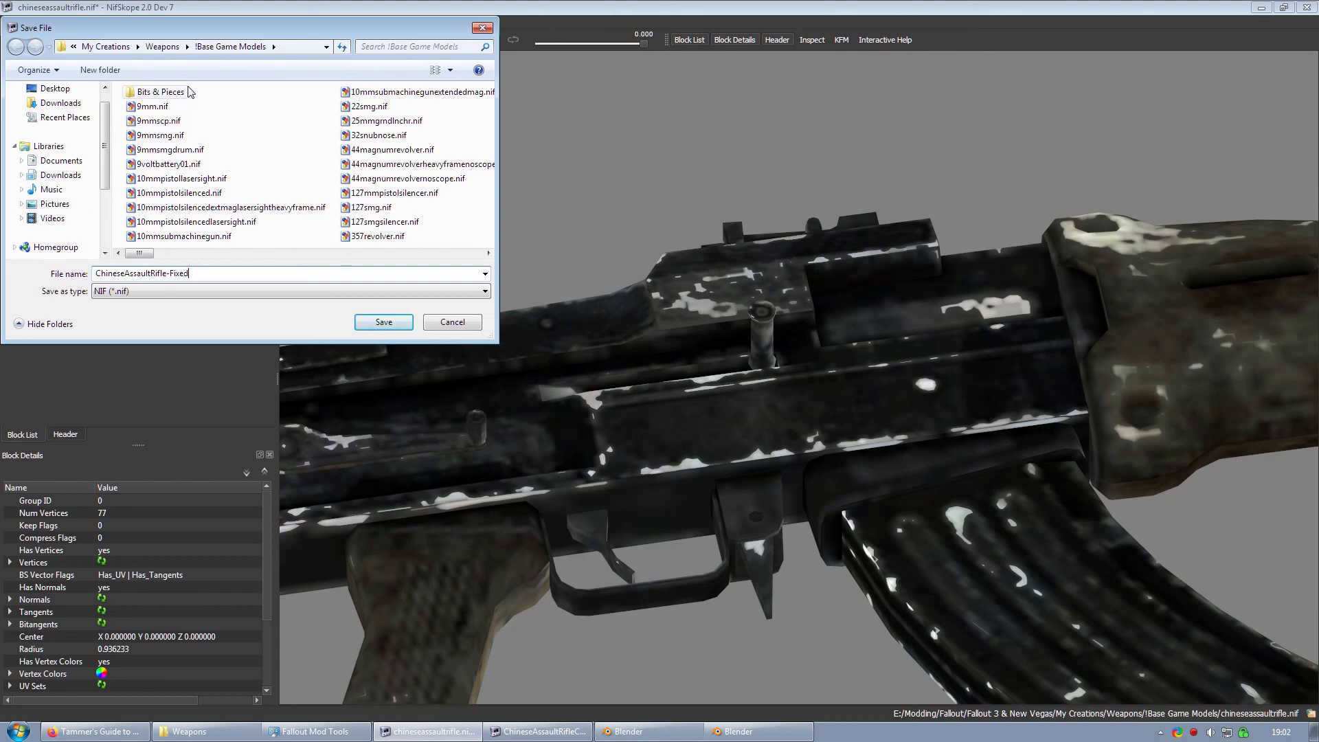
left_click(163, 46)
left_click(385, 325)
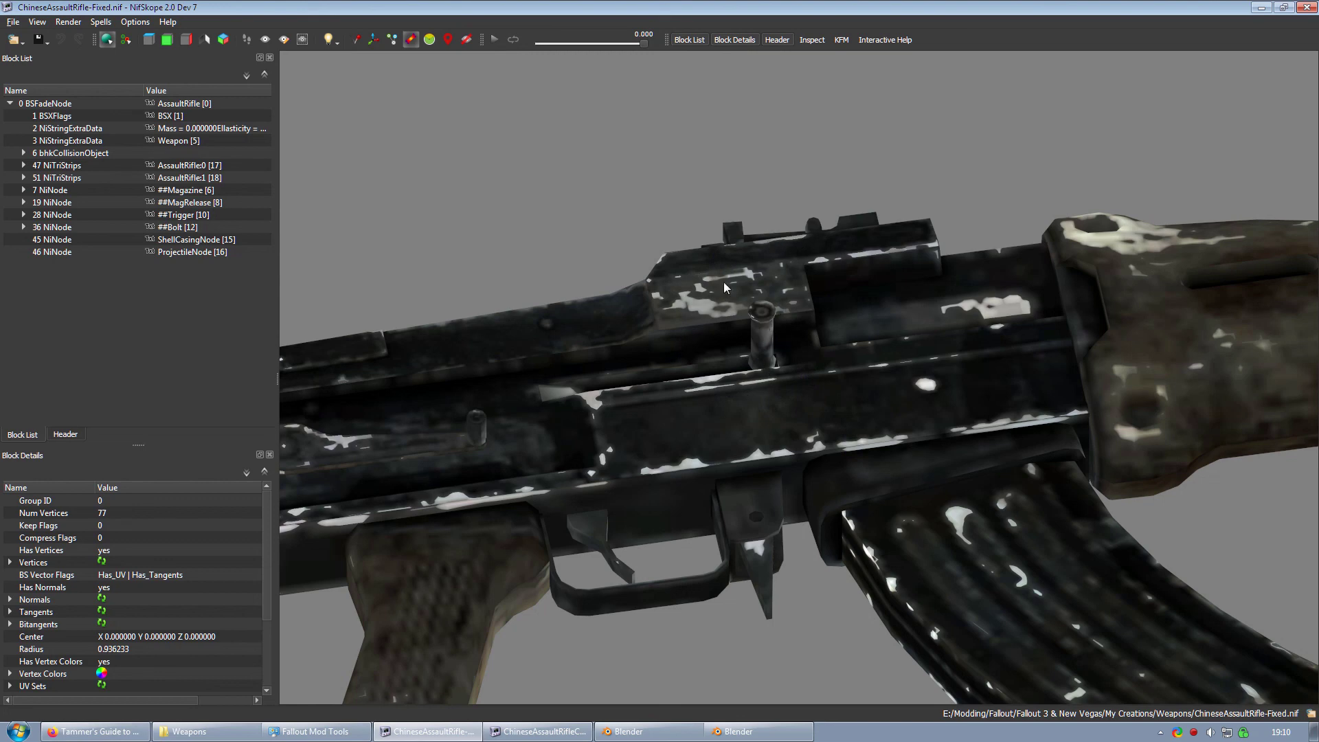
- Select the bolt mesh in the saved rifle and orbit to a higher angle
left_click(778, 416)
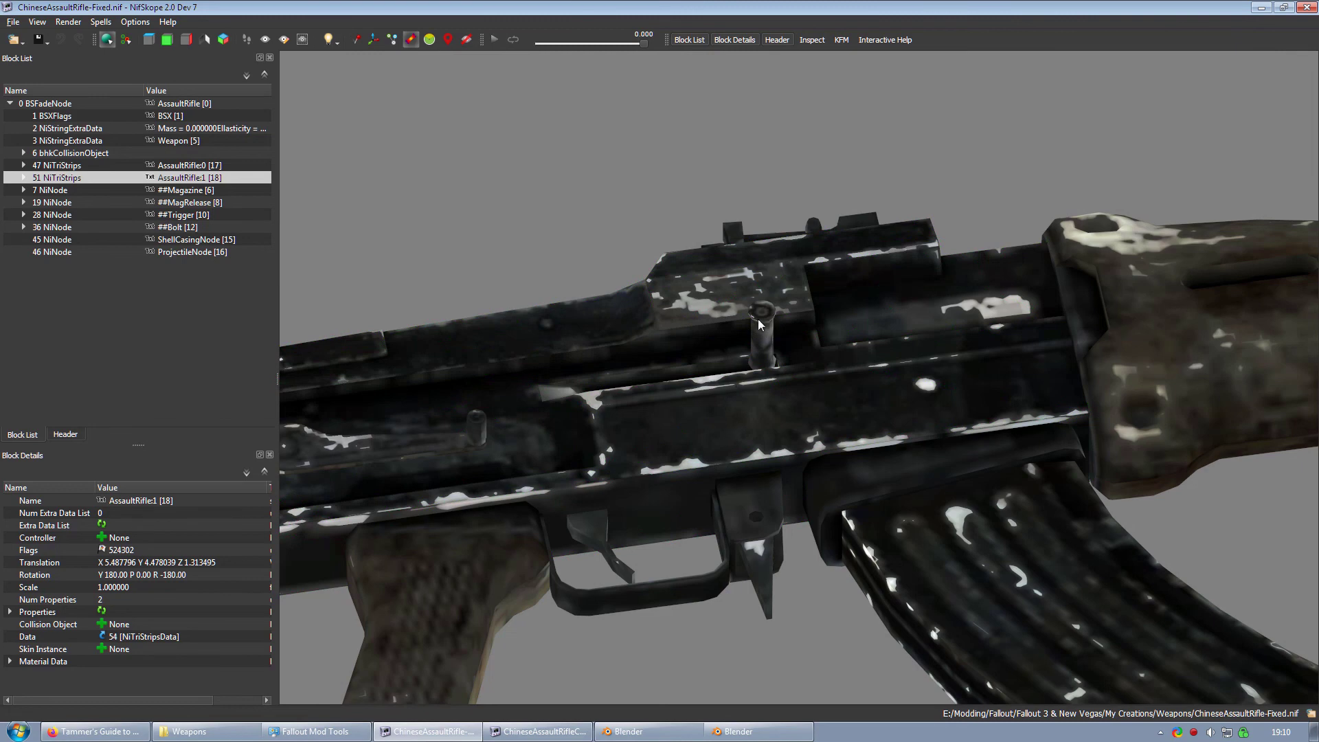
left_click(758, 321)
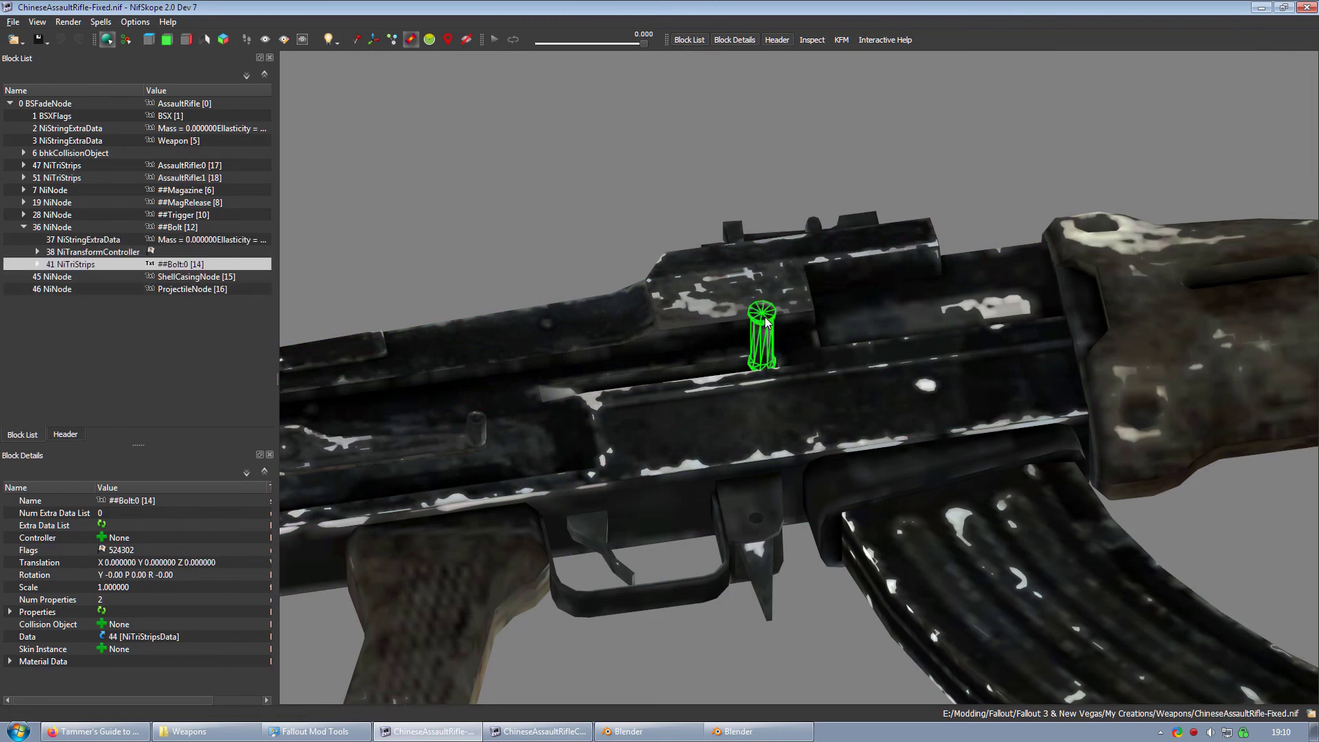
left_click_drag(767, 322, 761, 382)
scroll(758, 384, "up", 2)
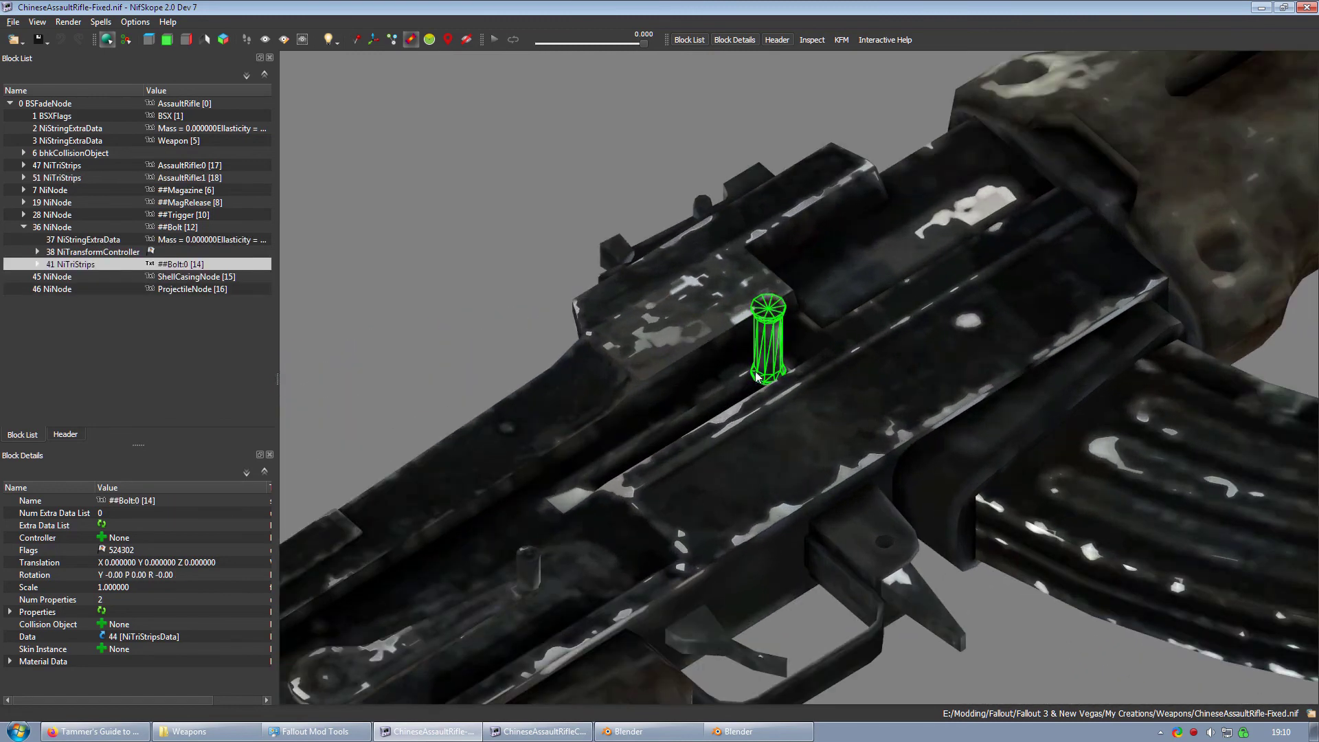
scroll(756, 373, "up", 2)
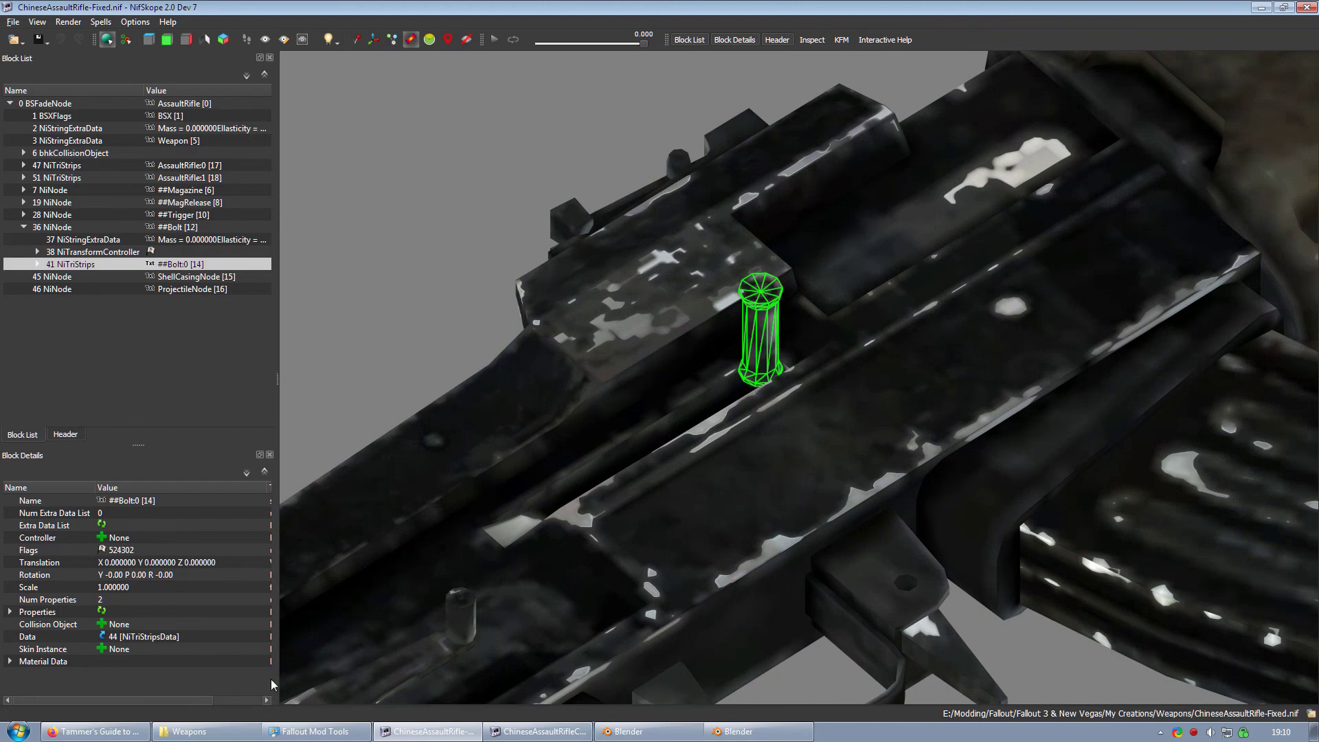
- Select 1stperson22smg.dds in the !Base Game Models folder, then switch back to Blender
left_click(184, 731)
double_click(213, 144)
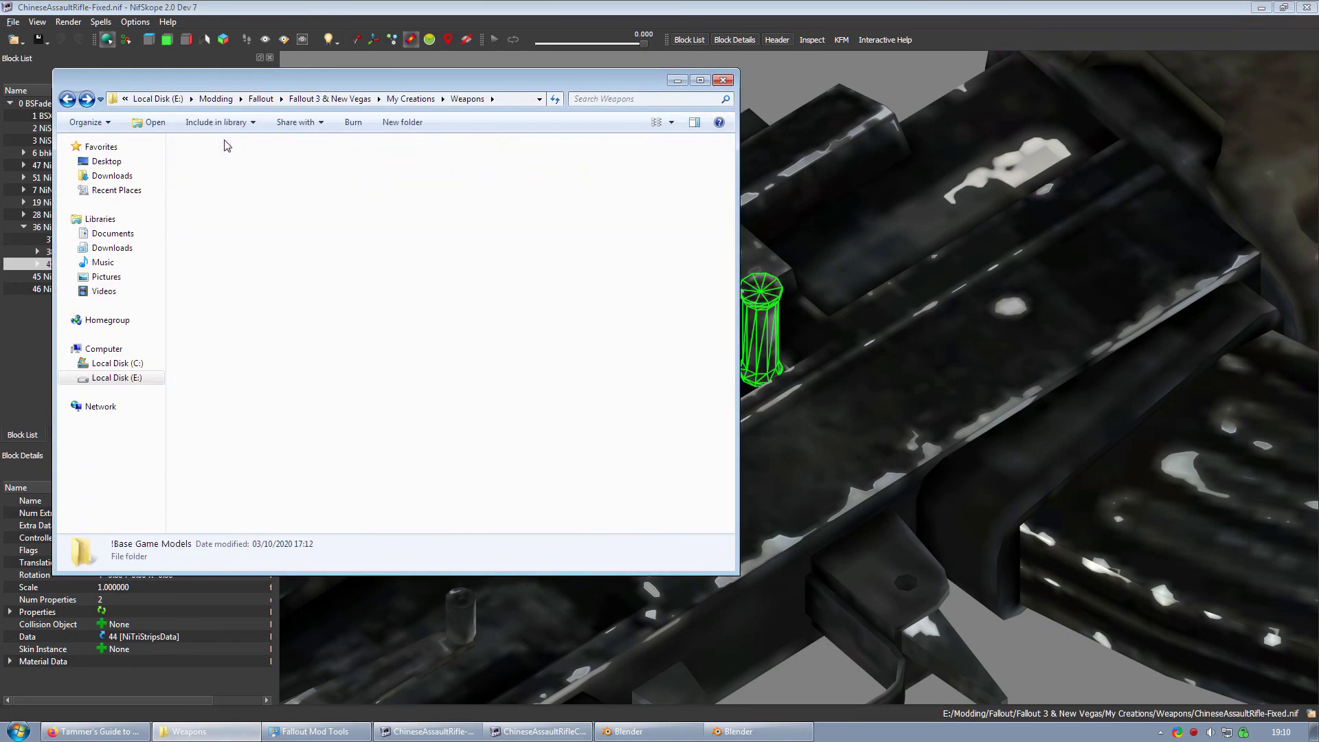
left_click(237, 160)
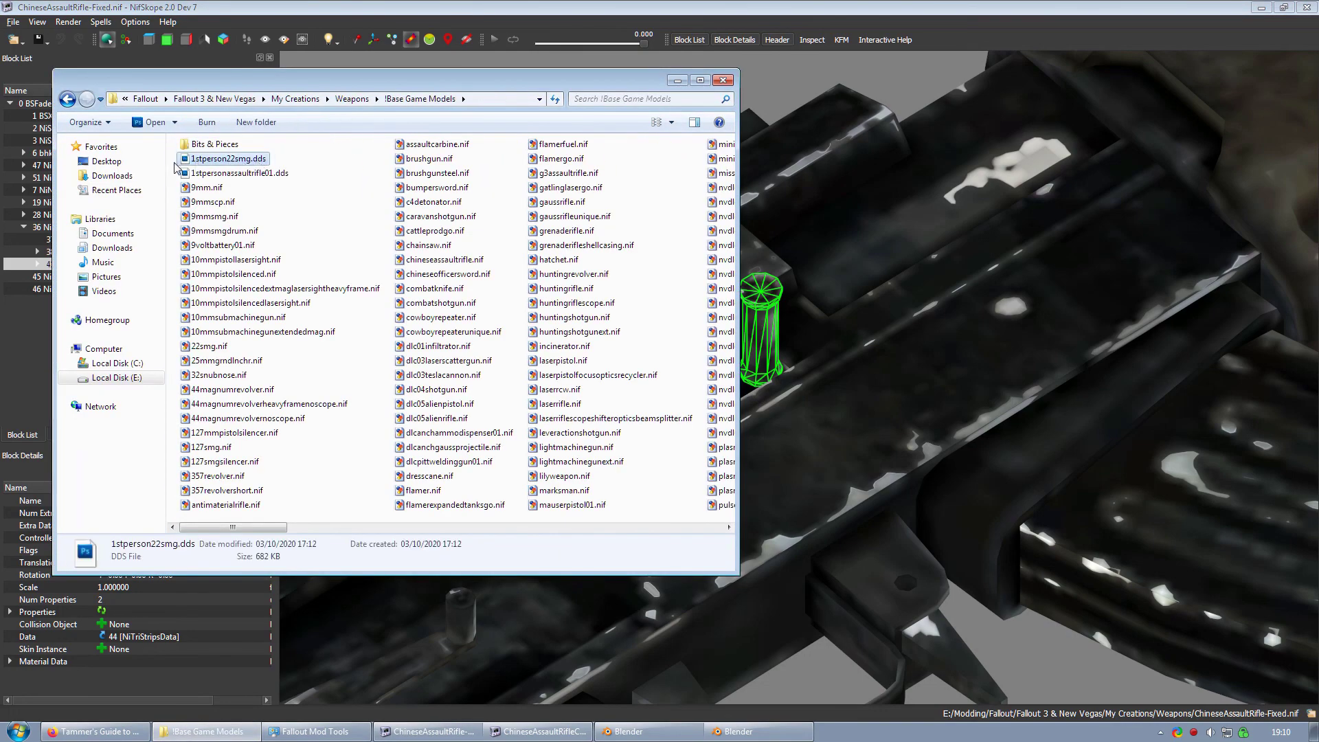
left_click(824, 354)
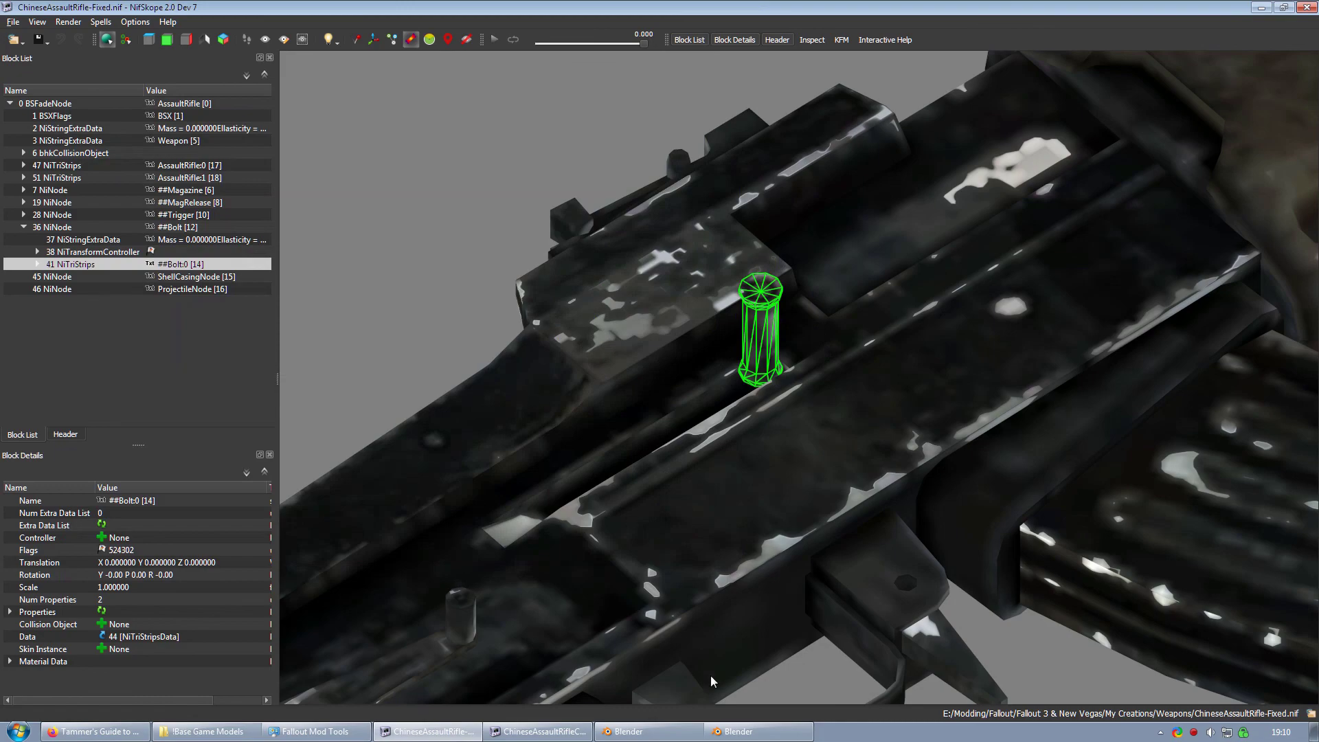
left_click(738, 732)
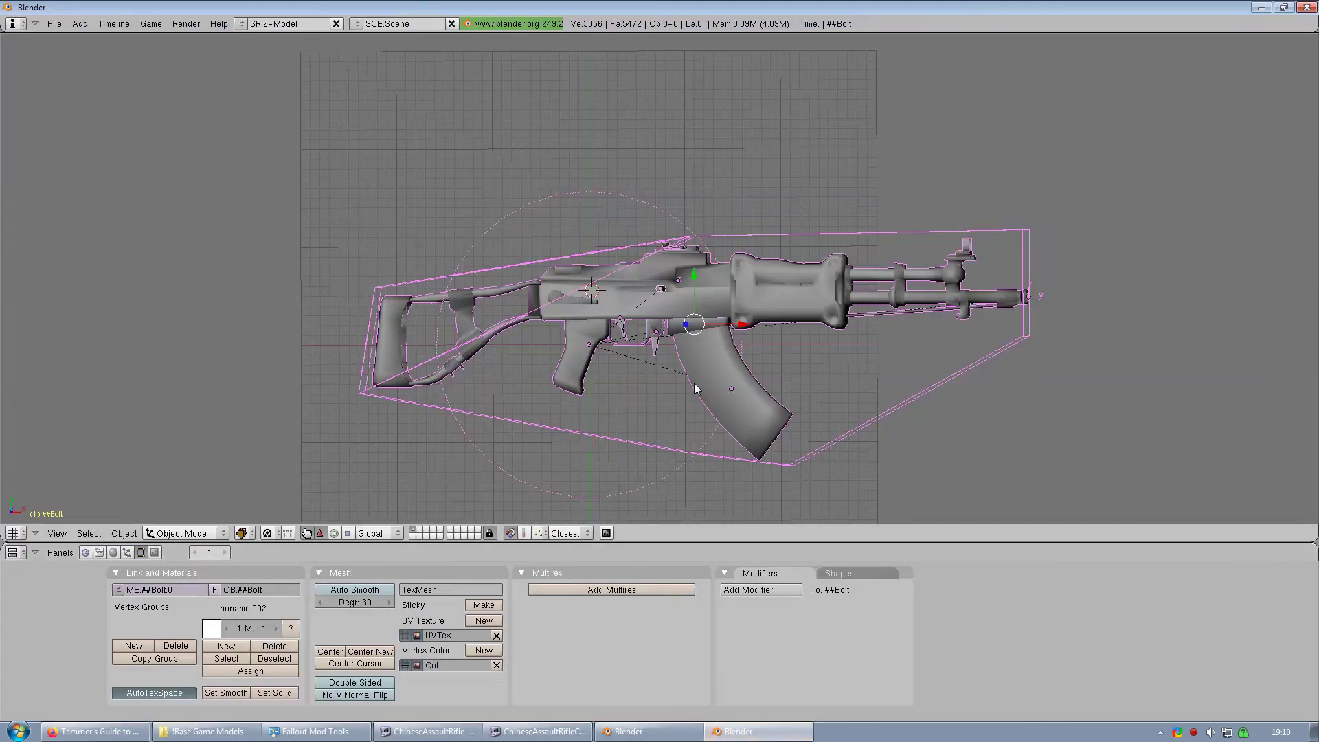
- Zoom in on the bolt, select it alone and enter Edit Mode
middle_click_drag(674, 347, 581, 274)
scroll(736, 301, "up", 5)
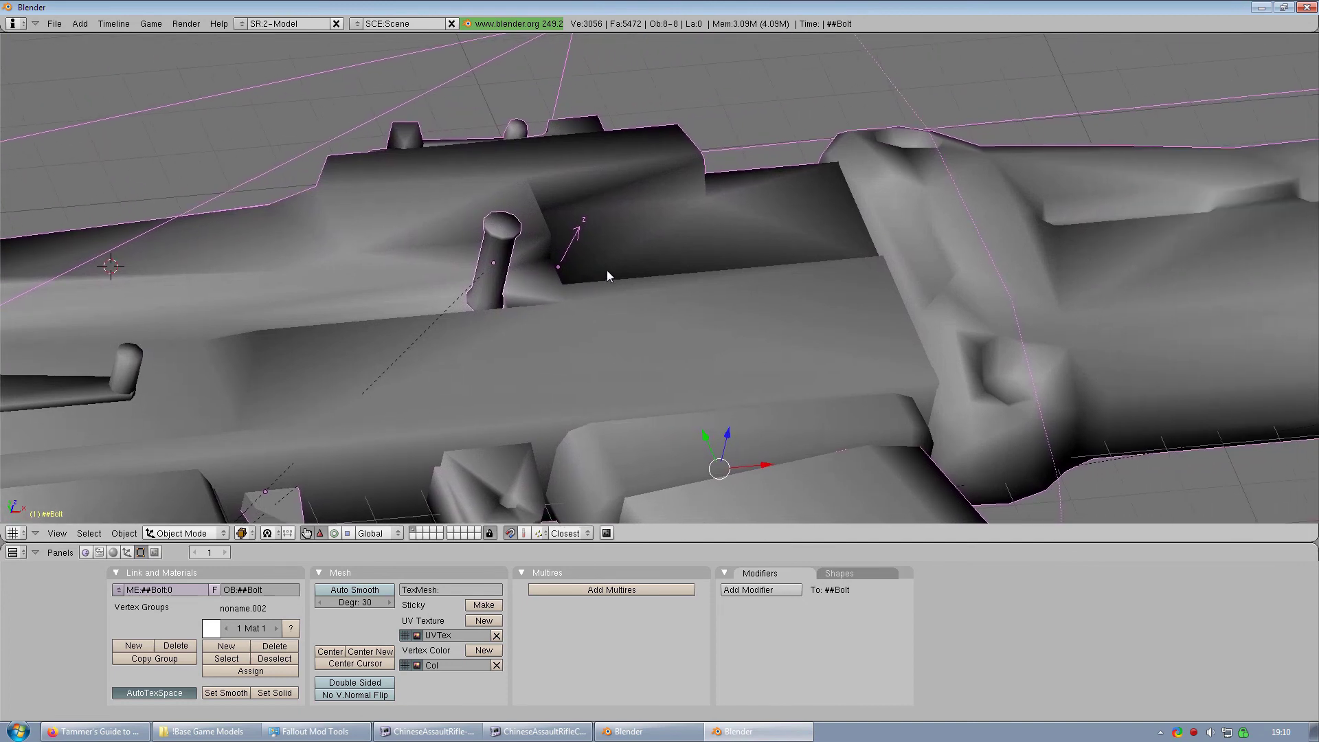
key("a")
right_click(497, 233)
key("Tab")
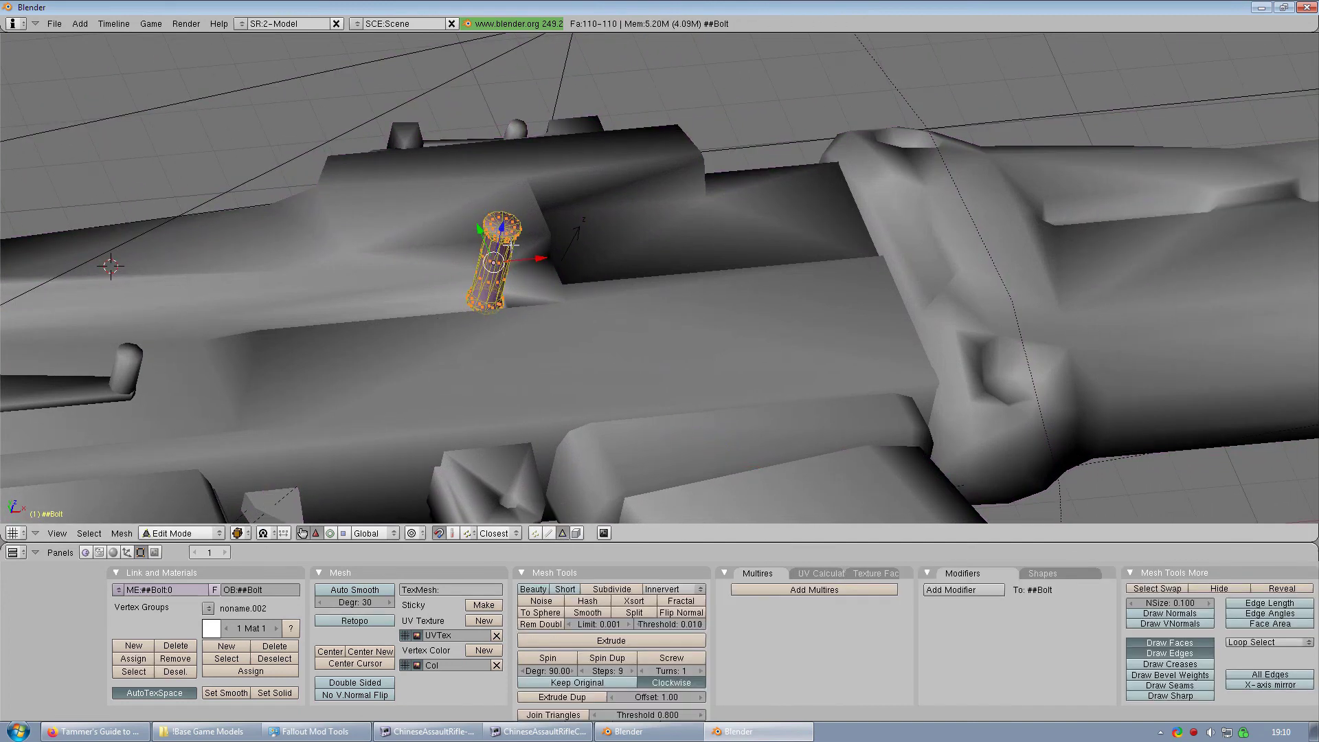
- Split the 3D view in two and make the right half a UV/Image Editor
right_click(715, 542)
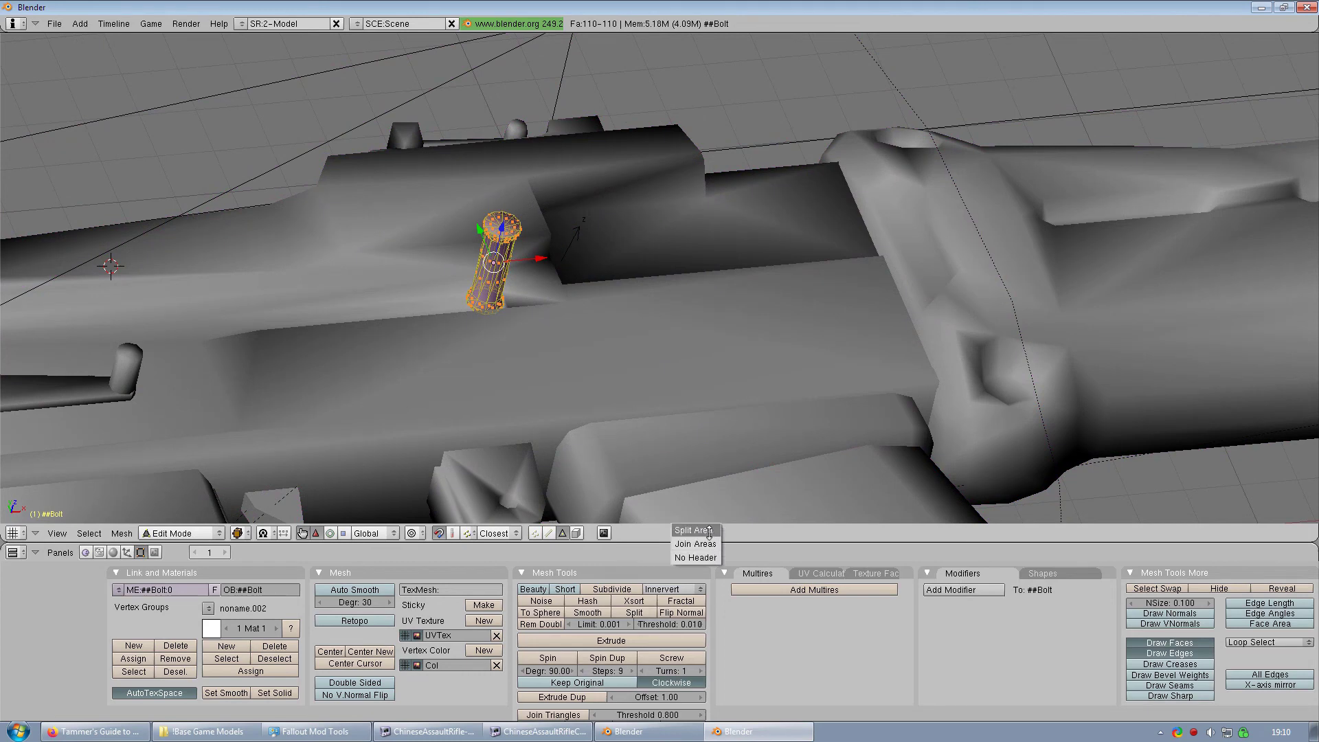
left_click(708, 531)
left_click(701, 536)
left_click(715, 533)
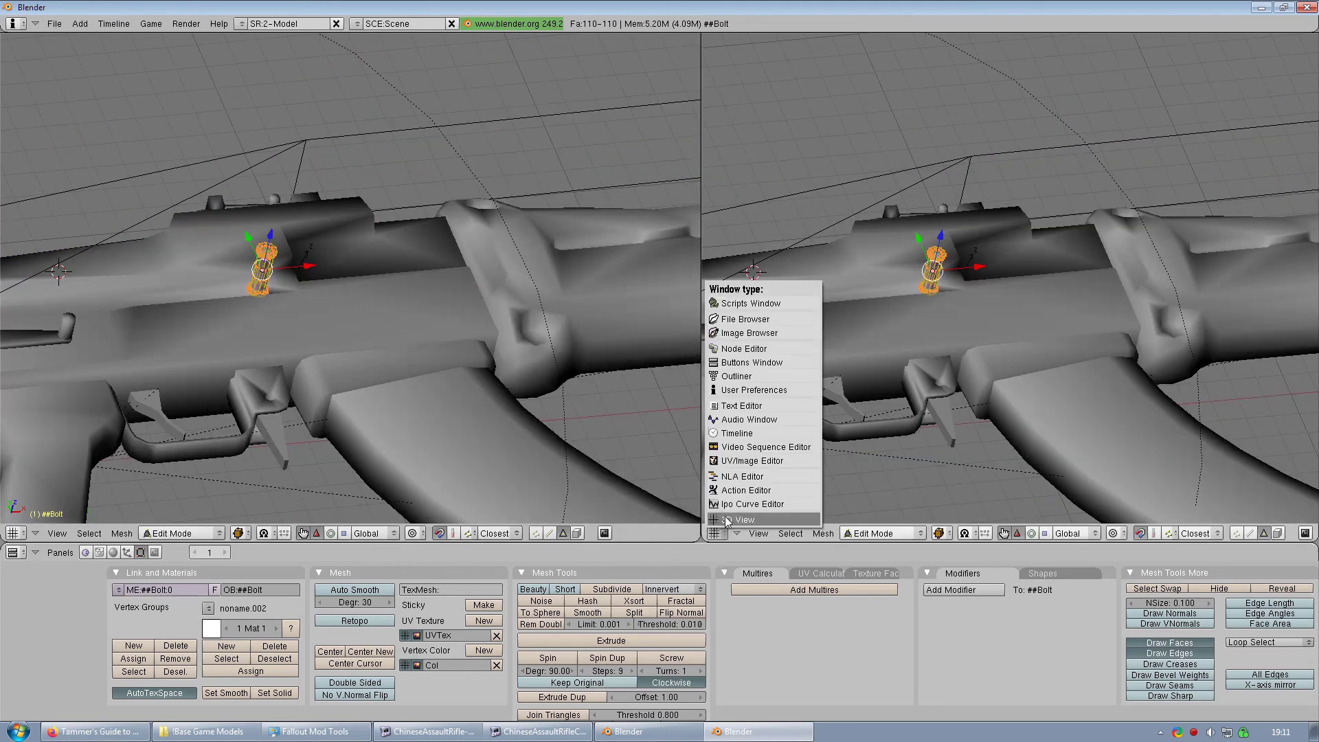
left_click(741, 470)
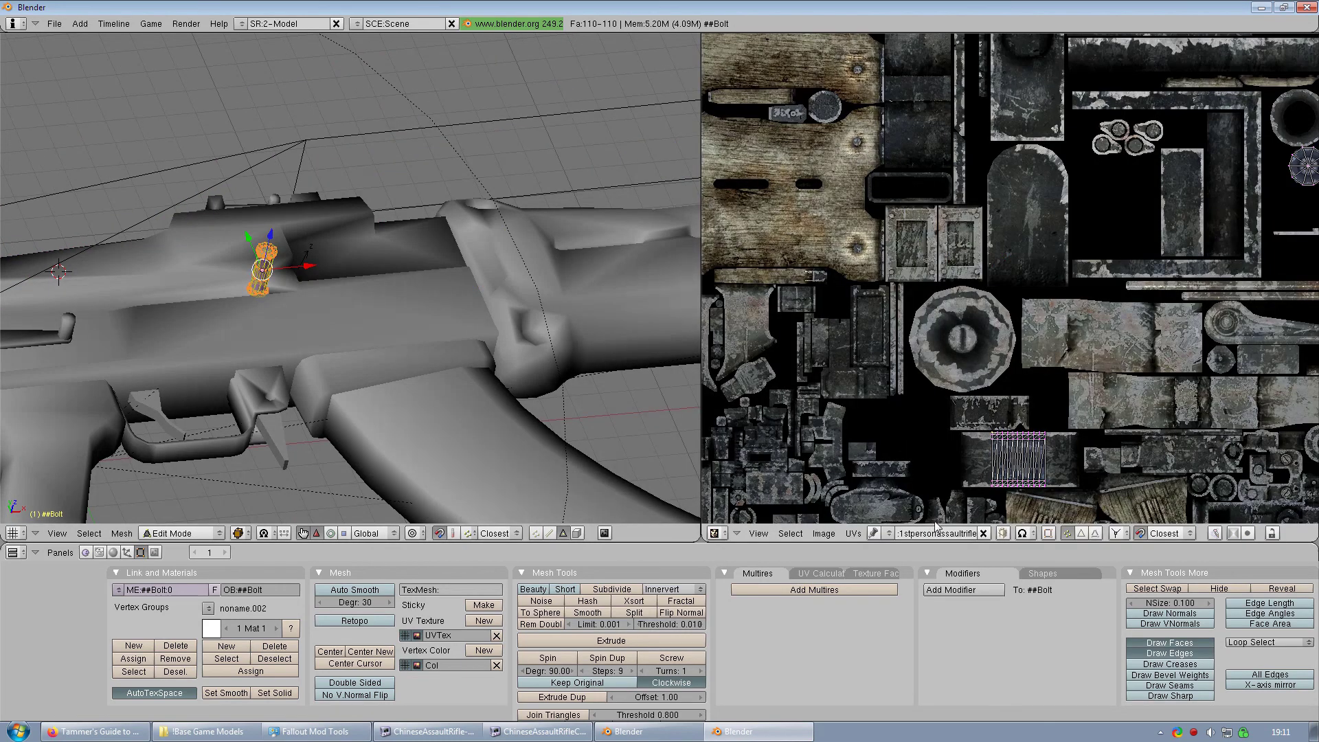
- Load the 1stperson22smg.dds texture into the UV/Image Editor
left_click(824, 534)
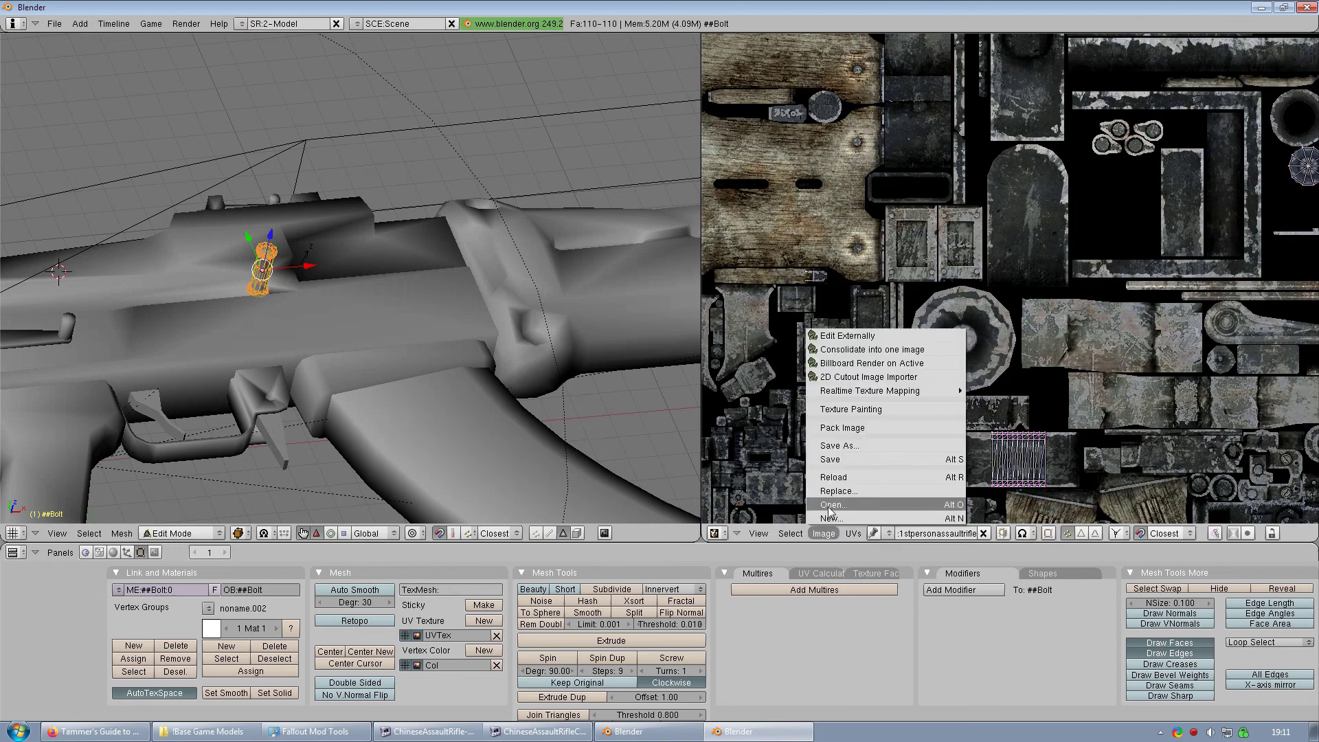
left_click(830, 509)
left_click(808, 122)
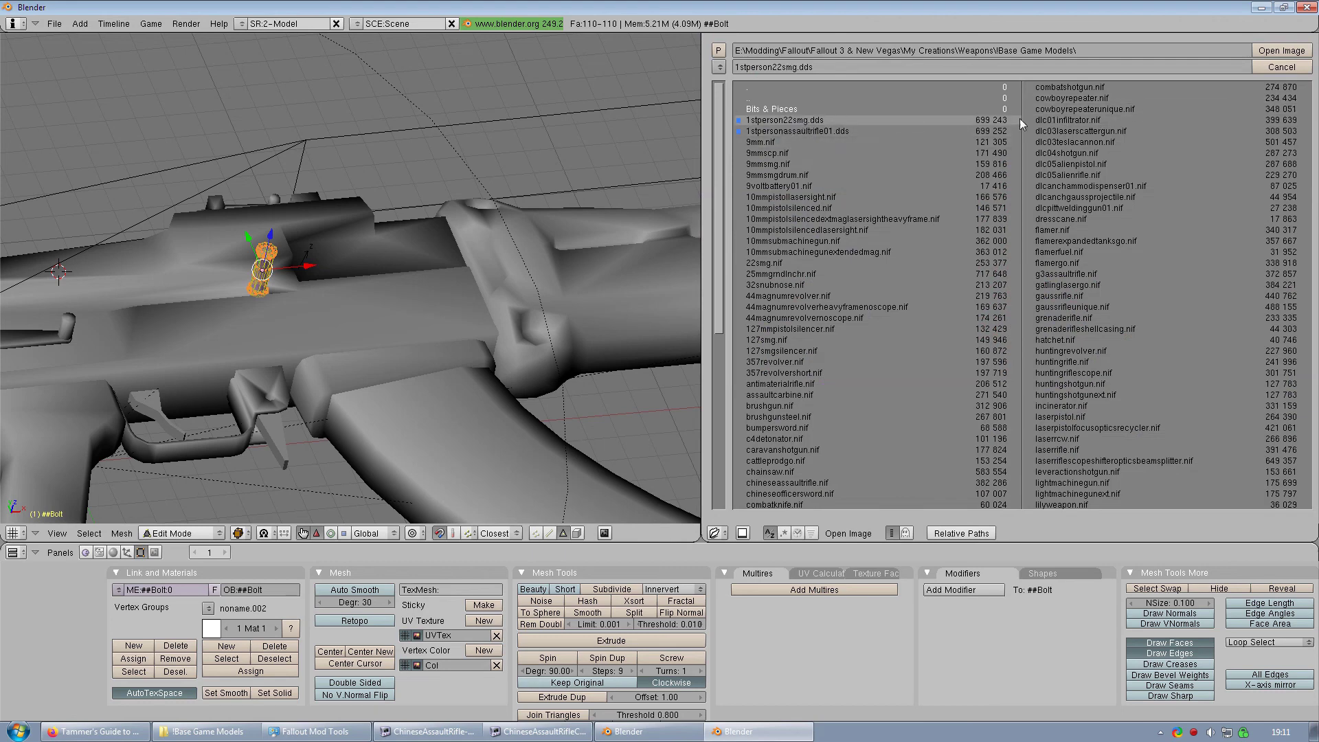
left_click(1269, 53)
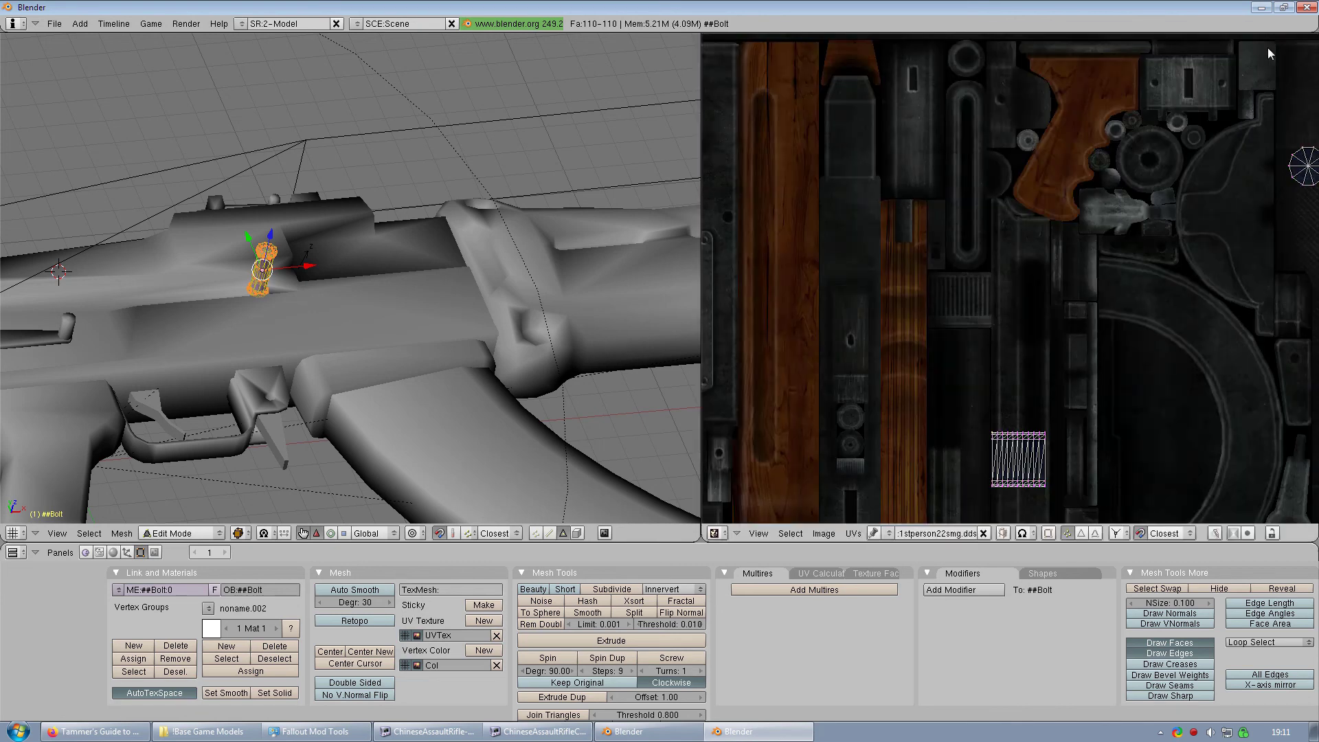
- Box-select the rectangular UV island and move it onto a strip of the texture
scroll(1121, 234, "down", 2)
scroll(1099, 275, "up", 2)
middle_click_drag(1012, 317, 885, 354)
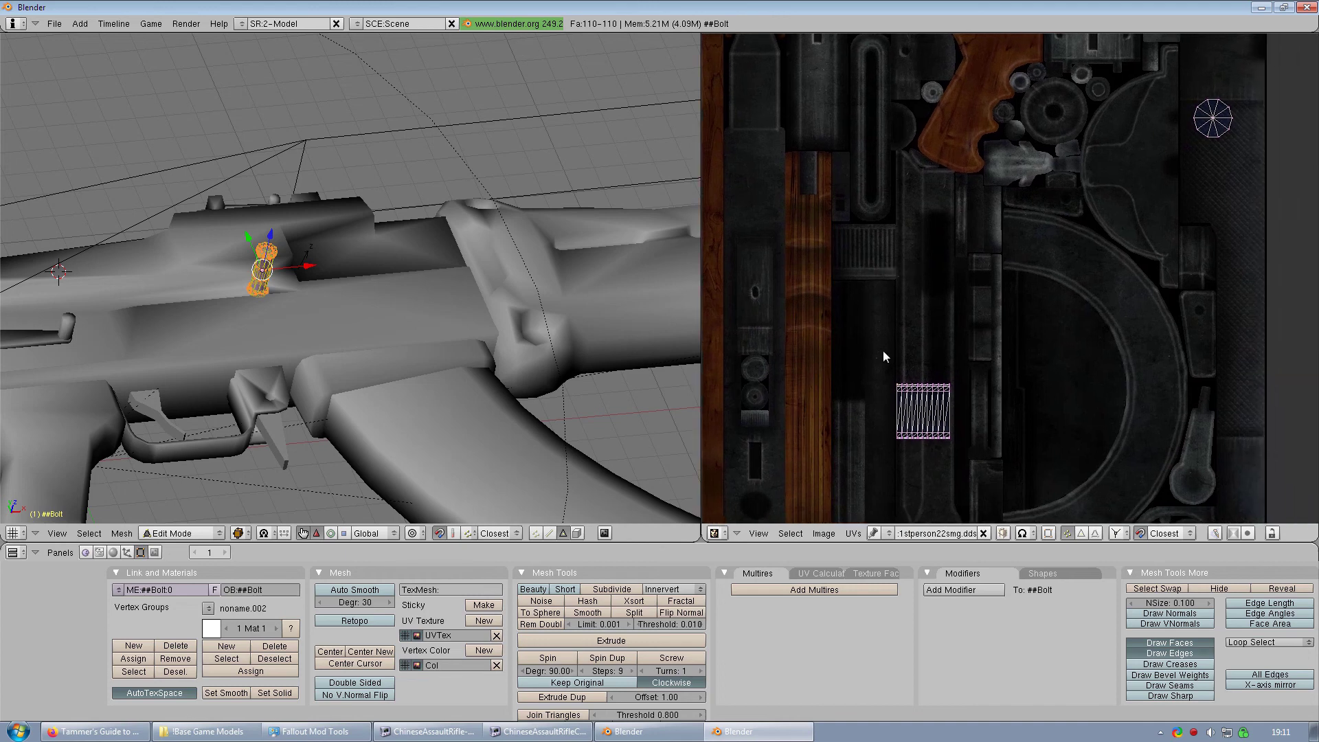
key("b")
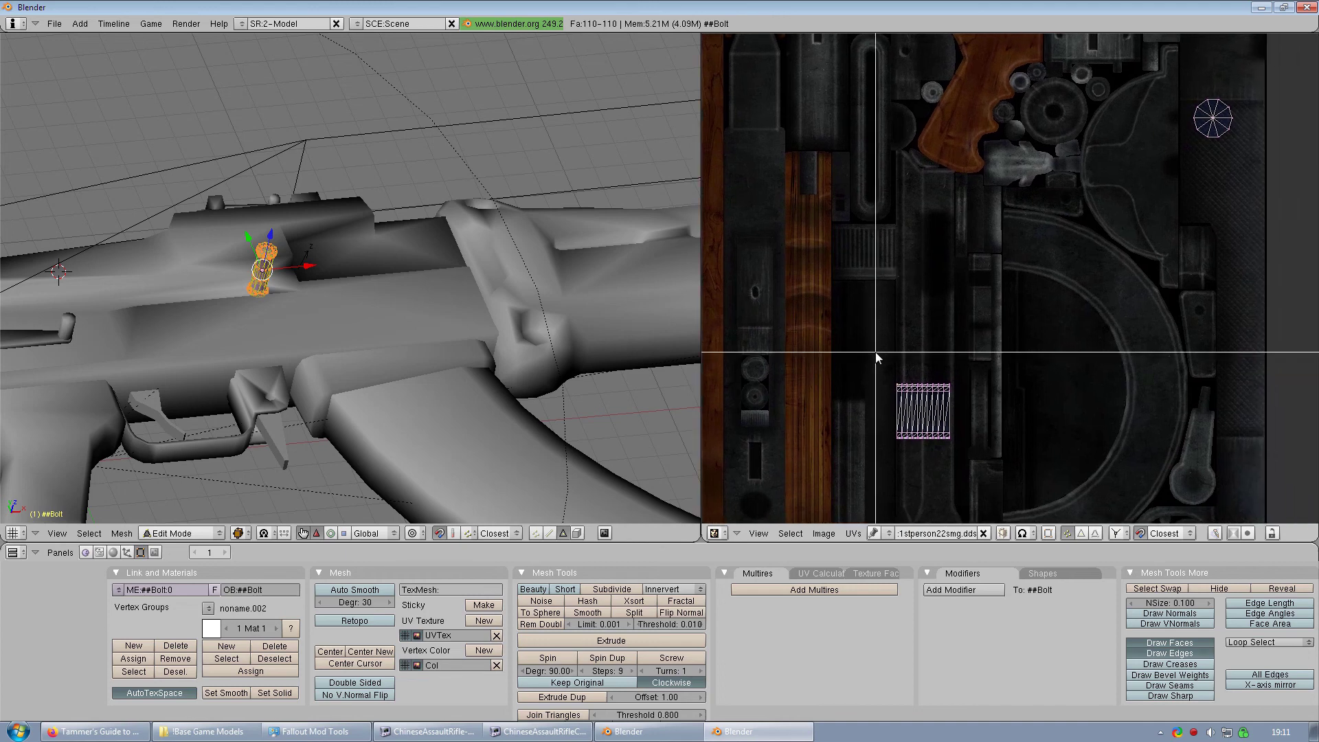
left_click_drag(876, 352, 962, 467)
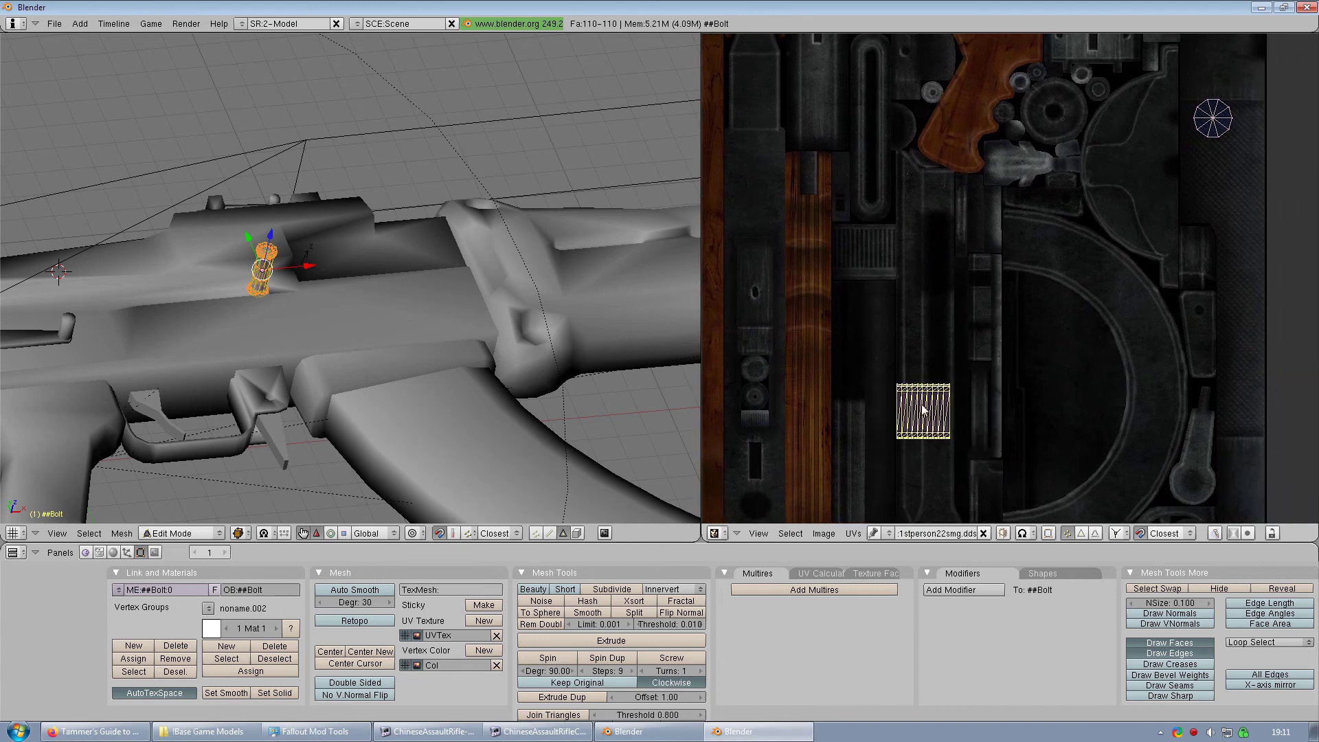
key("g")
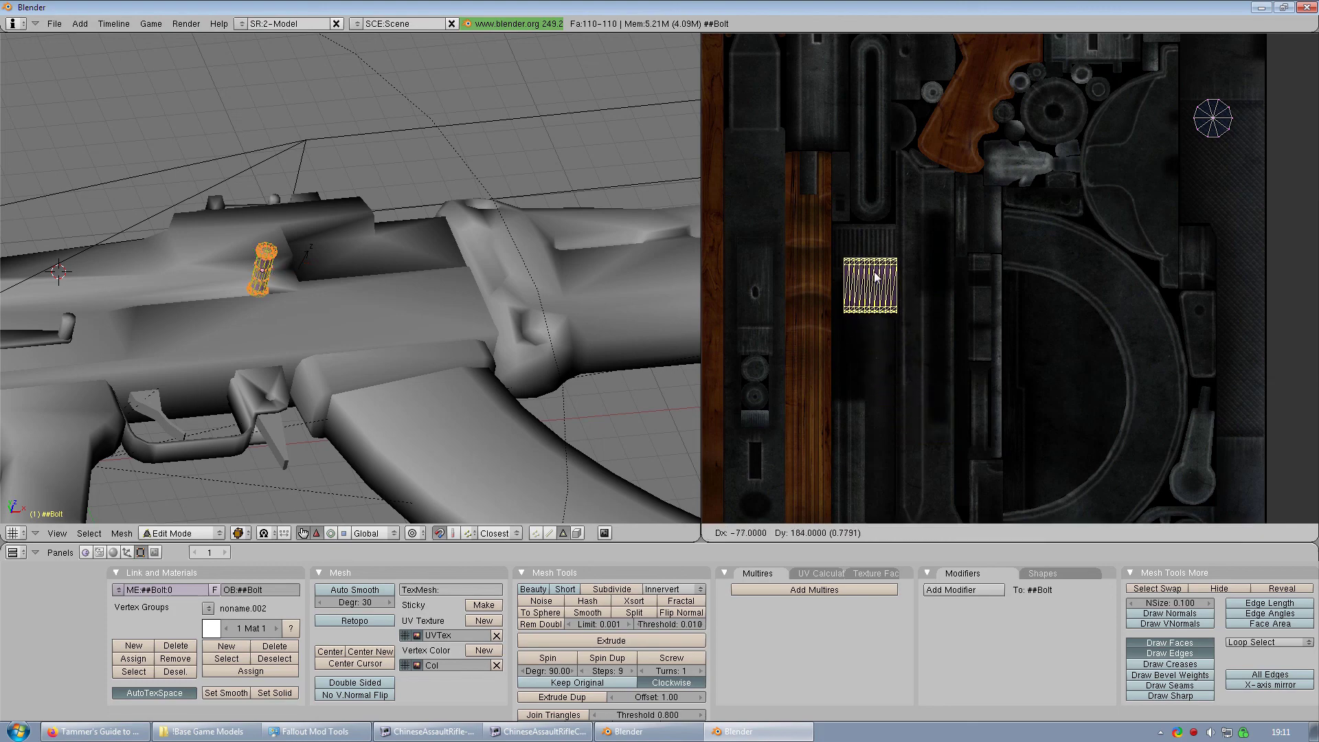
left_click(872, 249)
- Shrink the rectangular island slightly, shift it sideways to fit the strip, then deselect it
scroll(838, 251, "up", 4)
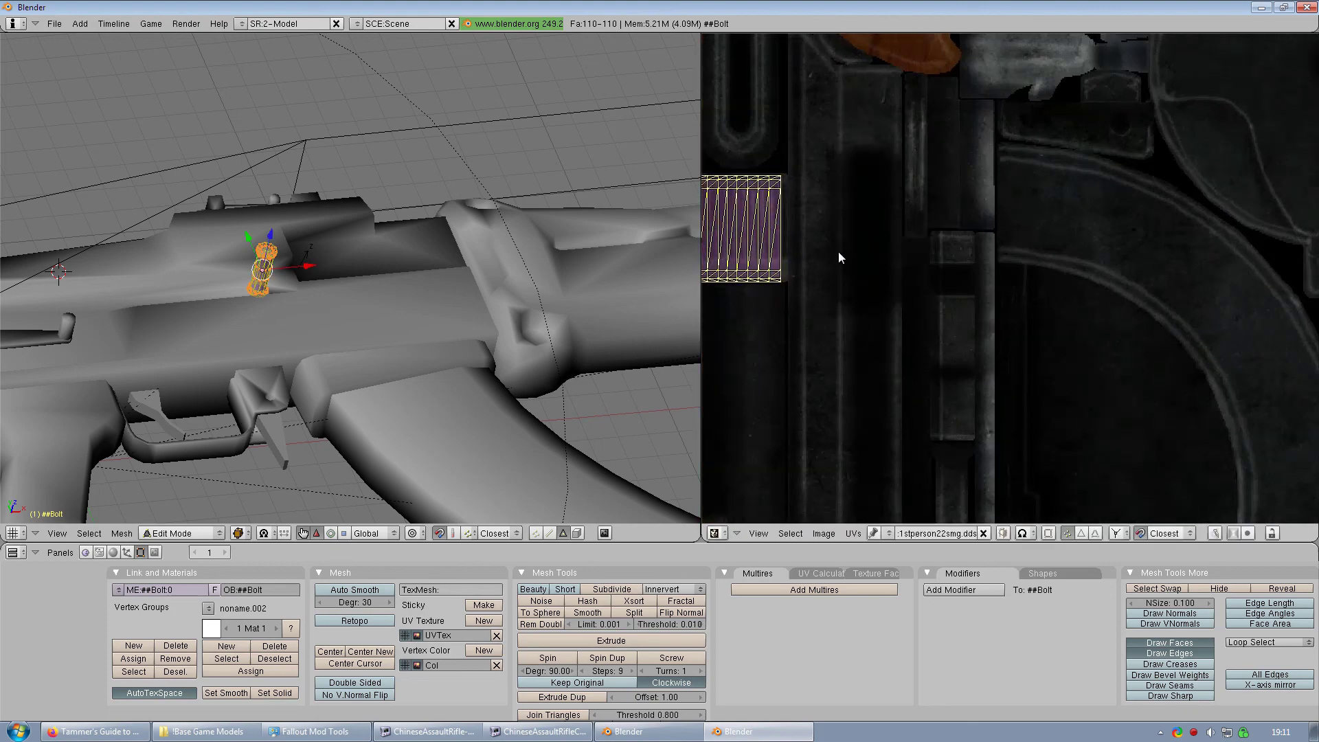
scroll(1069, 305, "up", 1)
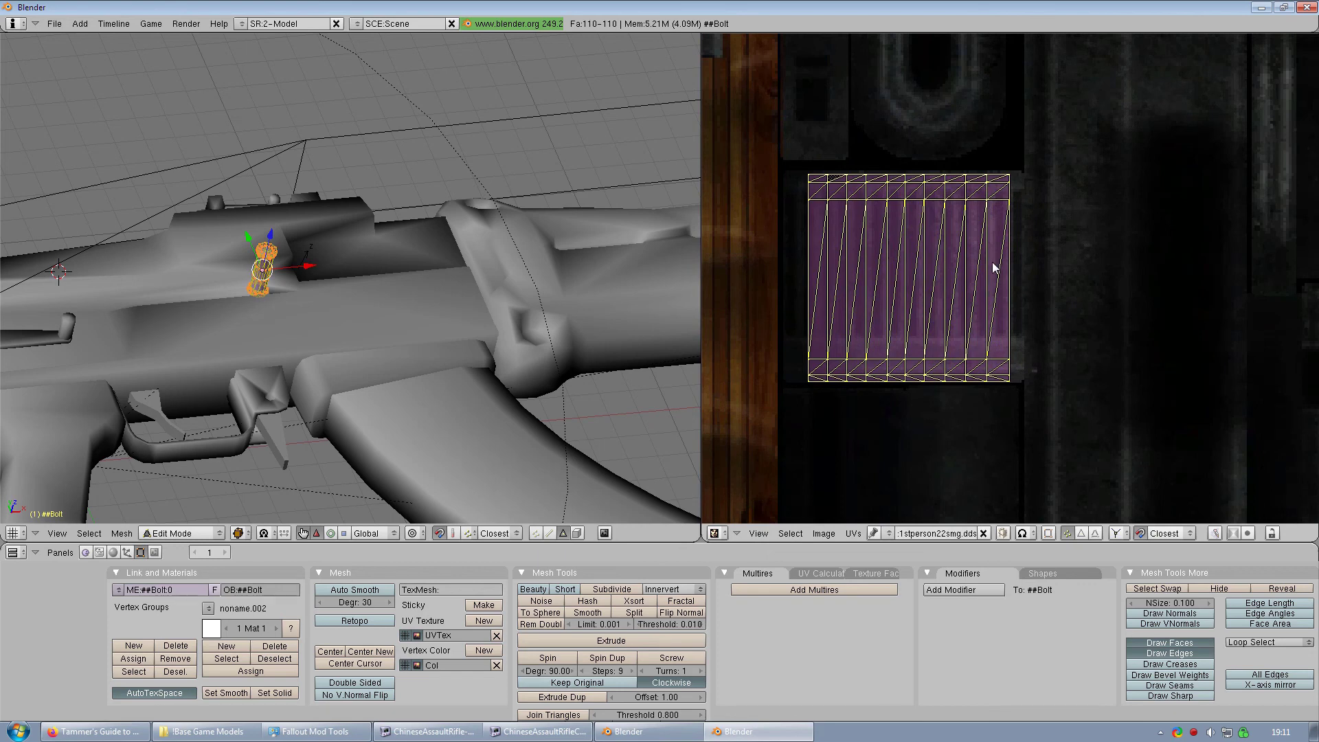
key("s")
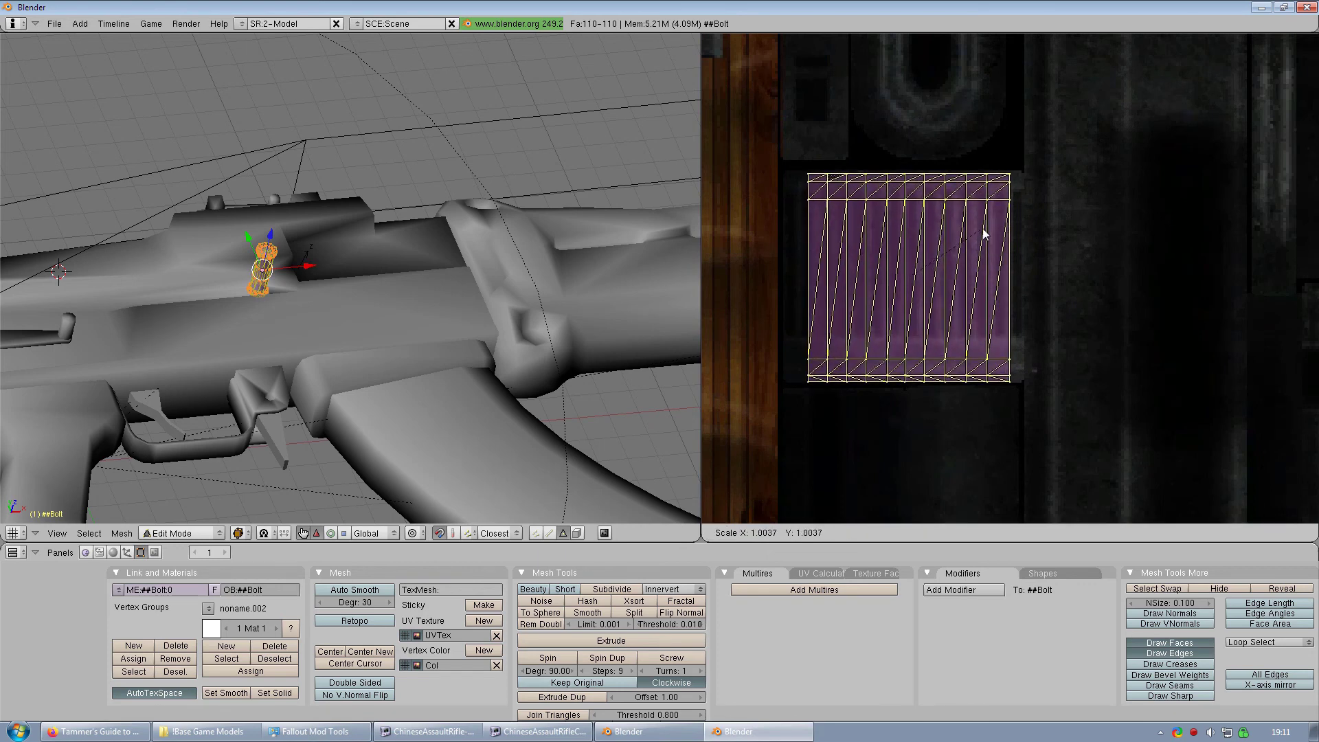
left_click(981, 233)
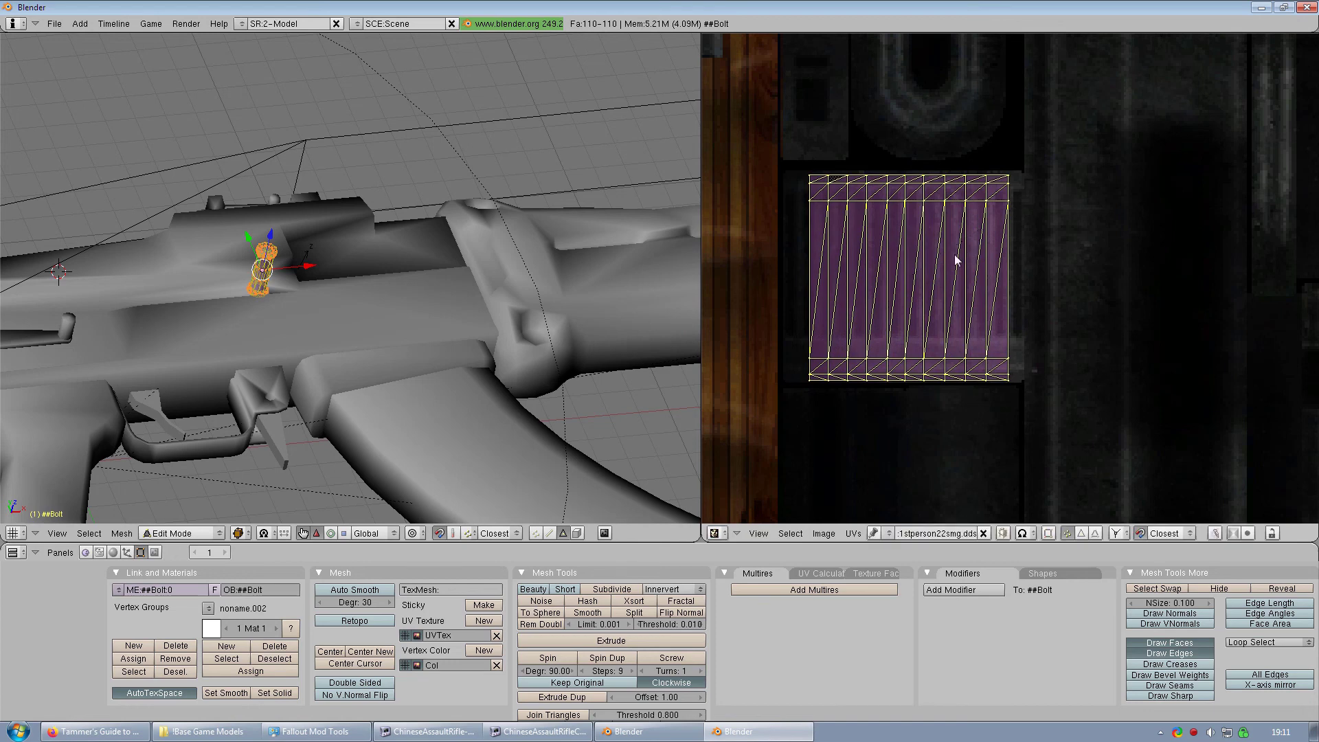
key("g")
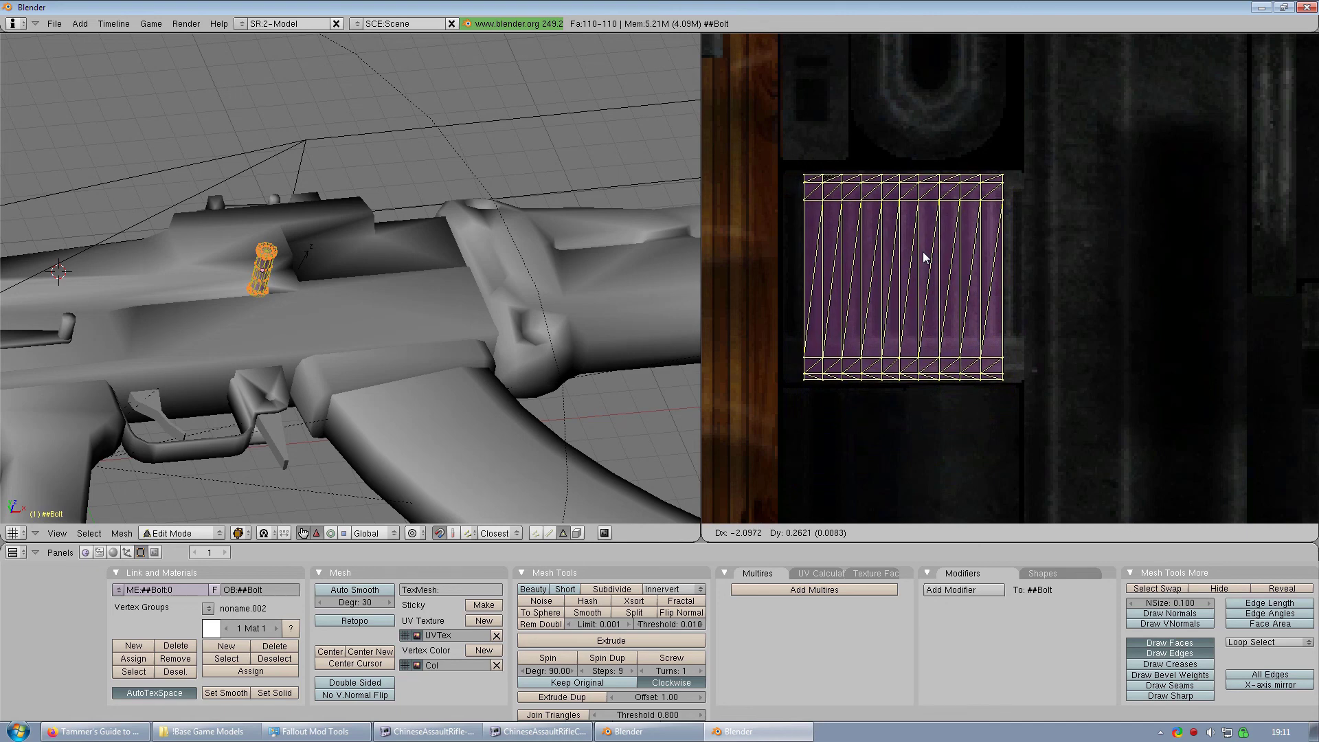
left_click(923, 252)
scroll(1009, 259, "down", 4)
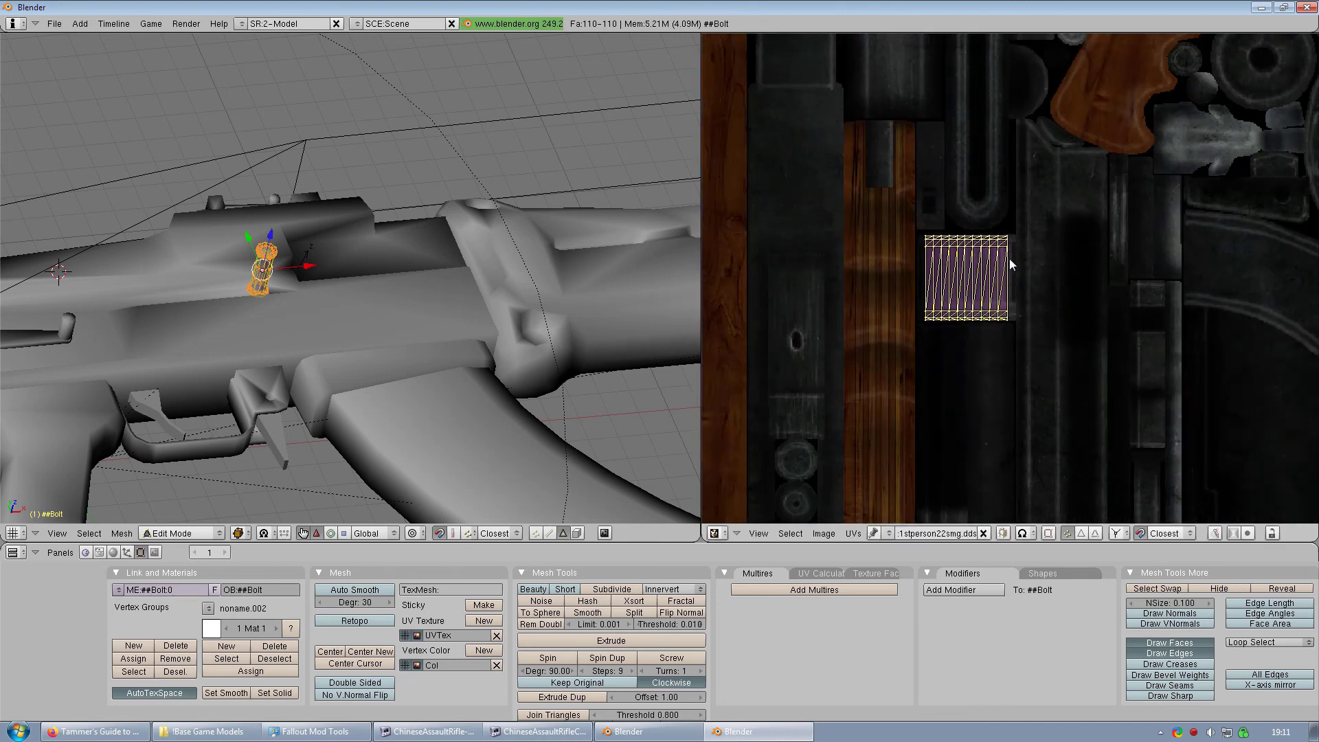
key("a")
scroll(1111, 163, "up", 2)
middle_click_drag(1111, 162, 953, 279)
- Box-select the round UV island and move it onto a dark metal area of the texture
key("b")
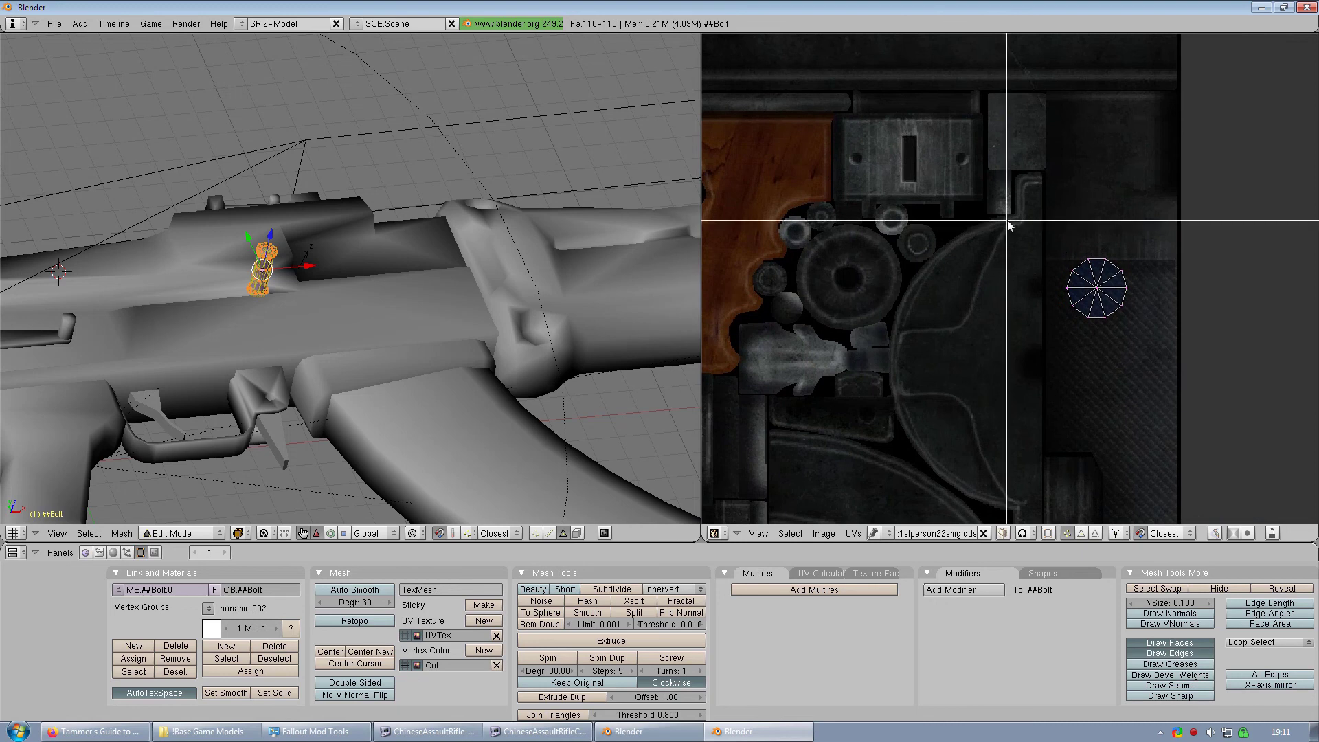
left_click_drag(1008, 220, 1180, 362)
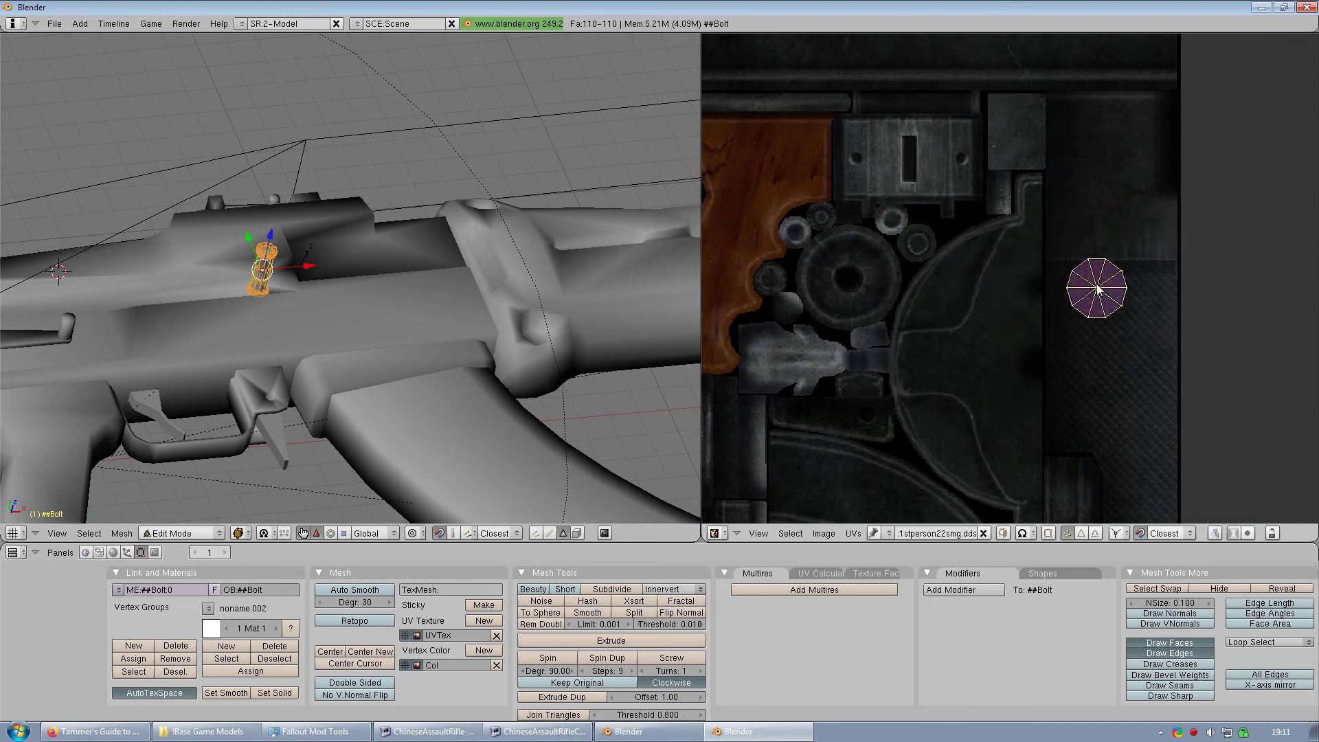
scroll(1098, 289, "down", 3)
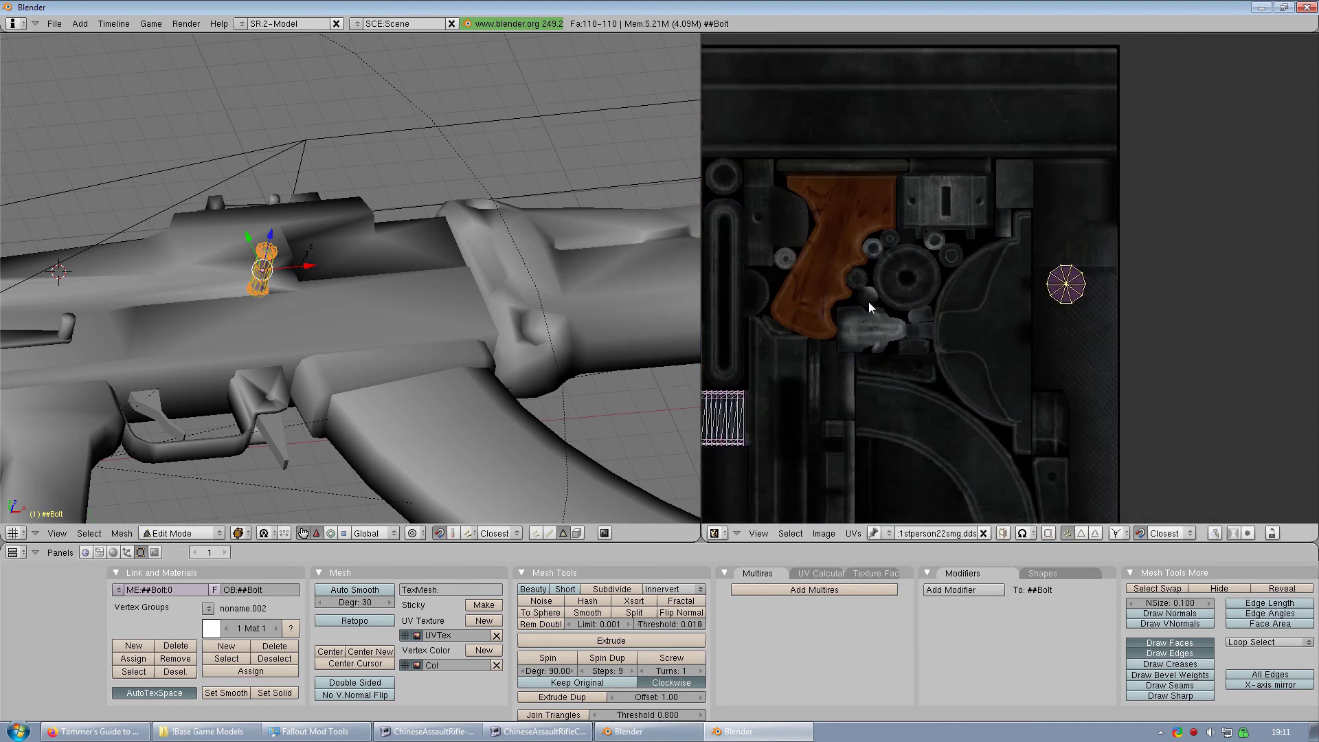
middle_click_drag(1098, 289, 1180, 335)
key("g")
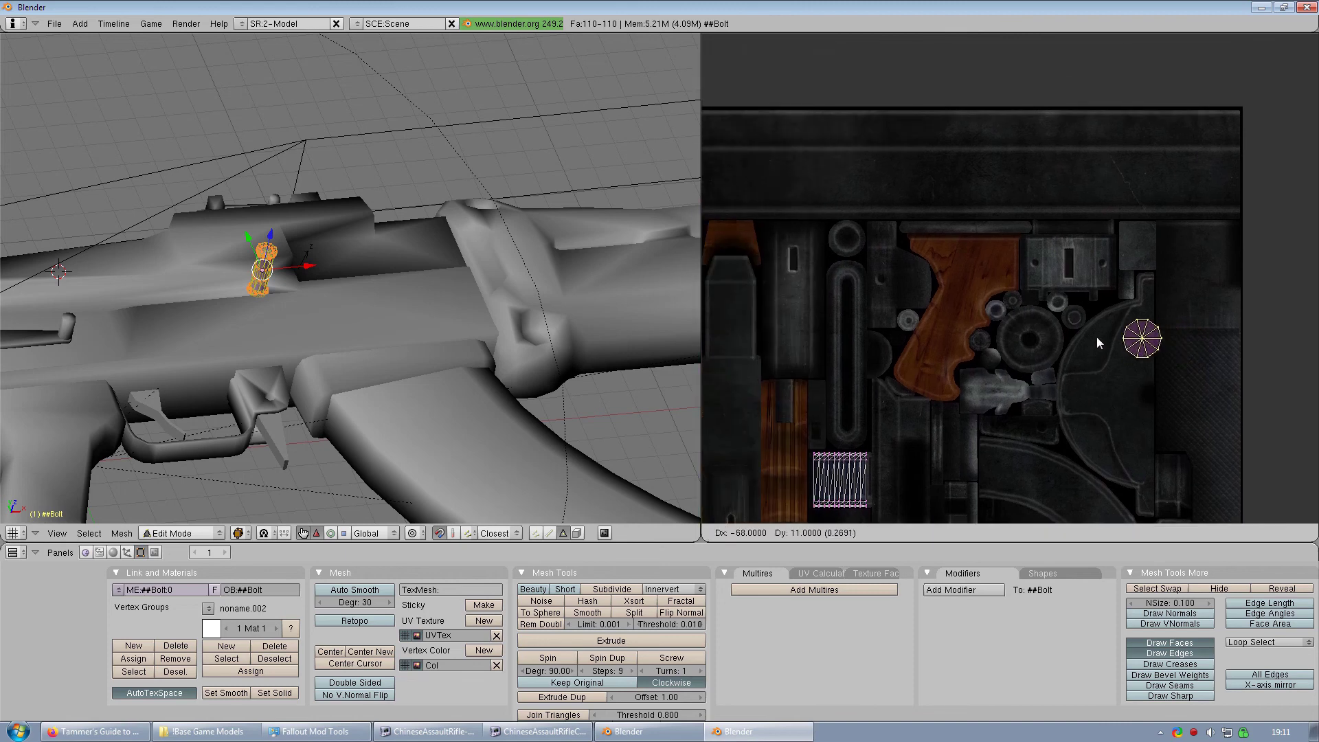
left_click(846, 246)
scroll(848, 247, "up", 5)
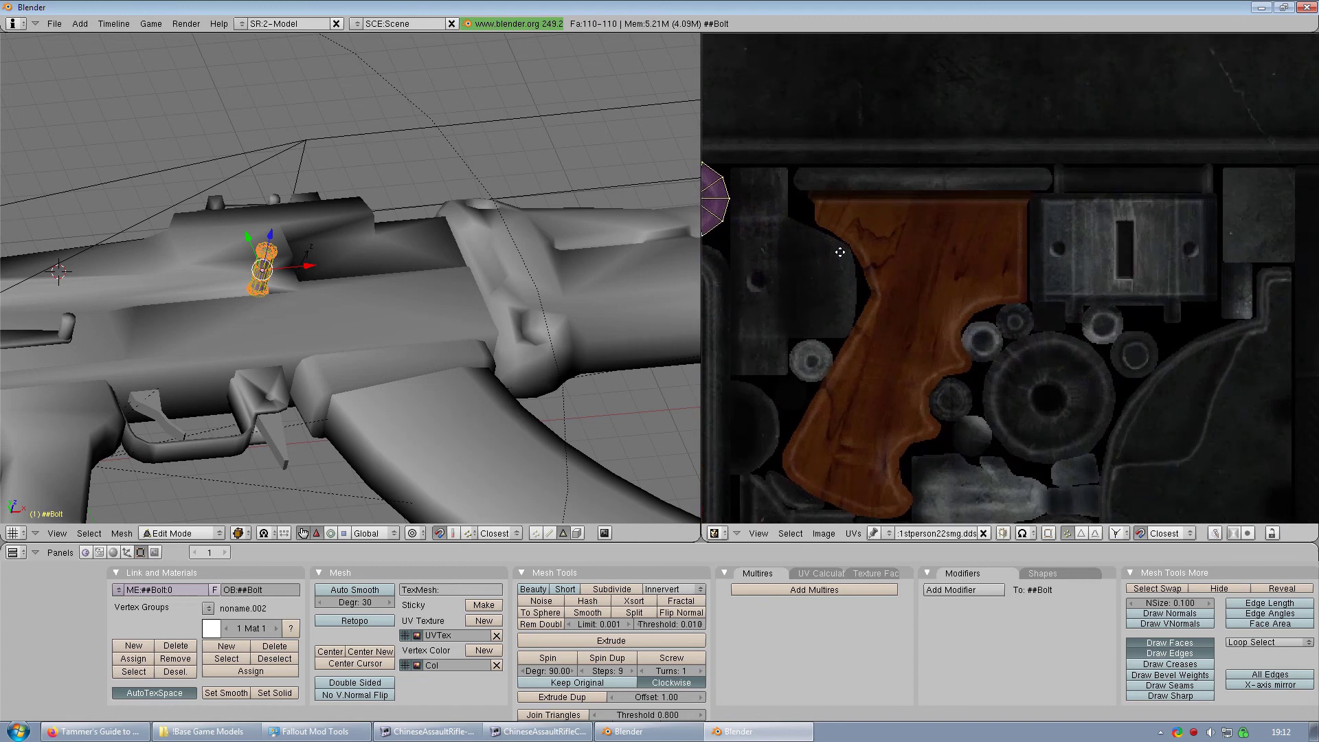
scroll(925, 305, "up", 1)
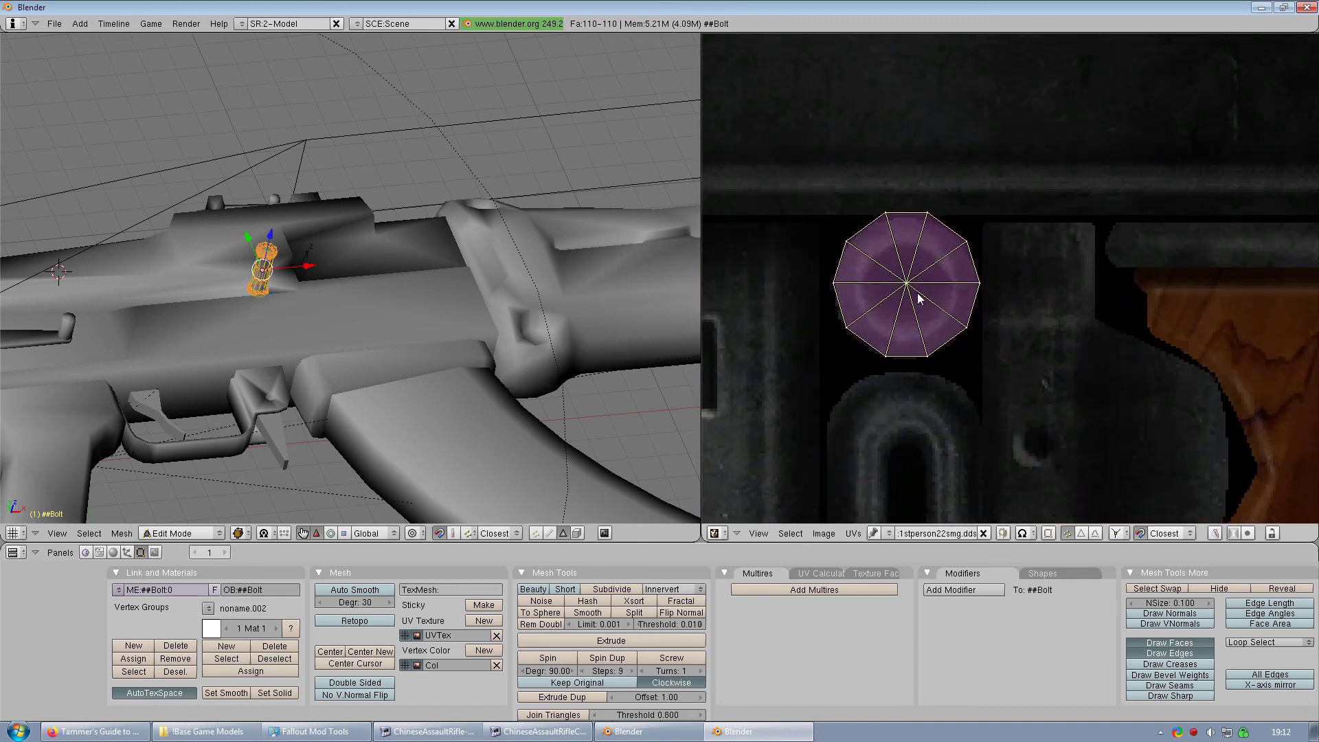
- Fine-tune the round island's position, shrink it slightly, and deselect it
key("g")
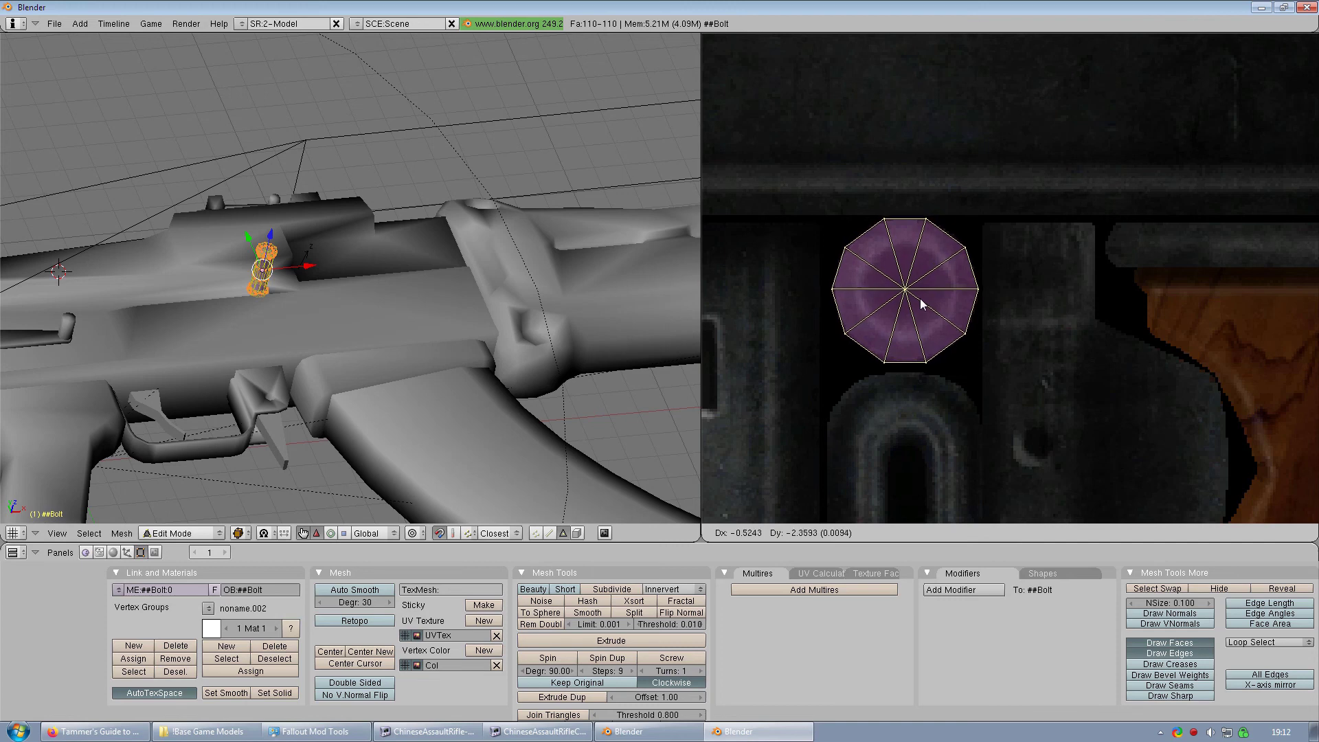
left_click(921, 298)
key("s")
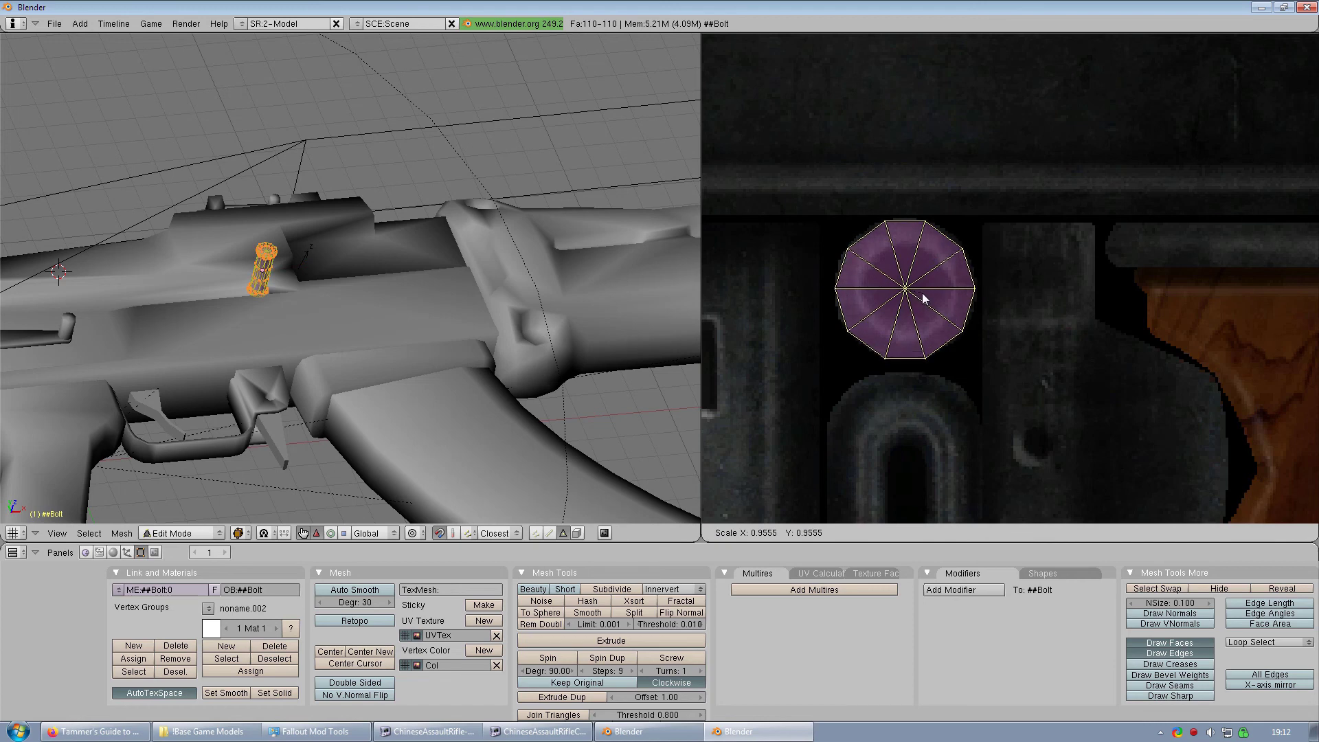
left_click(922, 293)
scroll(1050, 316, "down", 4)
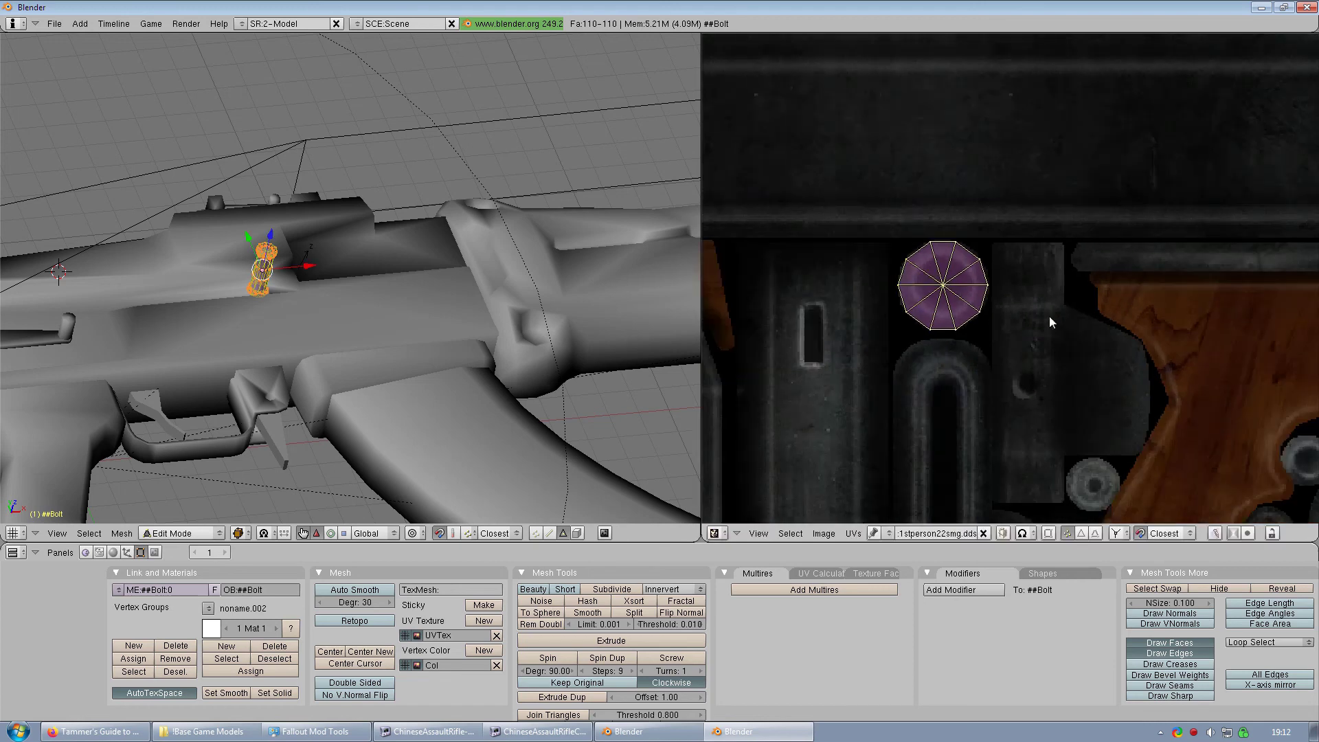
key("a")
middle_click_drag(980, 344, 1052, 301)
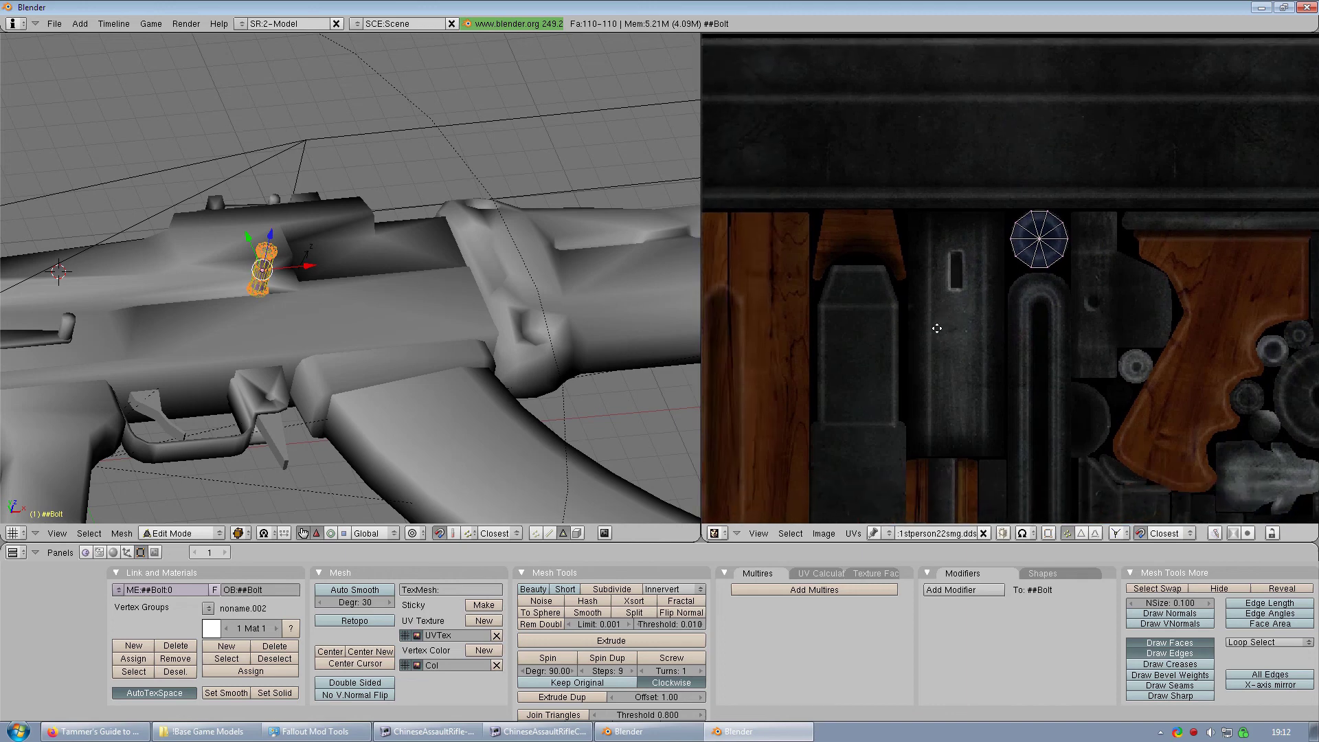
middle_click_drag(320, 288, 372, 316)
scroll(372, 321, "up", 4)
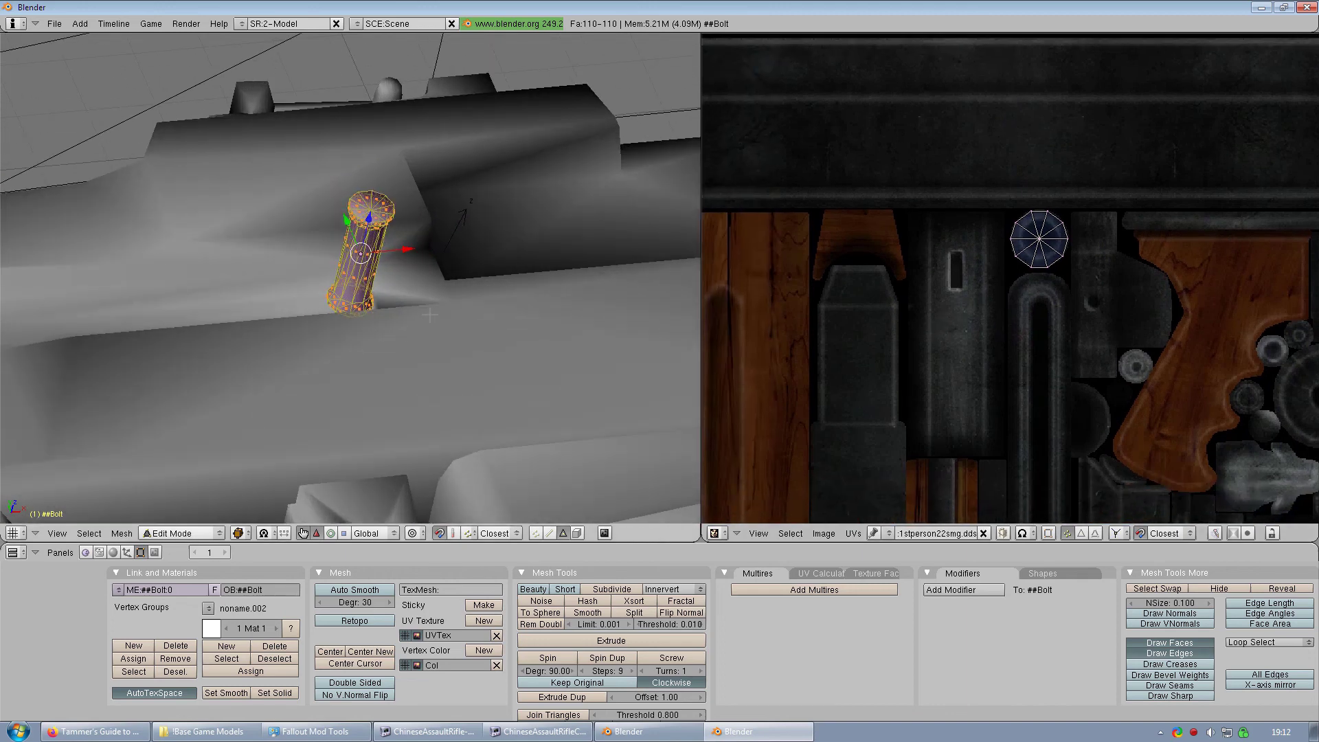
- Preview the bolt in textured shading, return to solid shading, and exit to Object Mode
key("alt+z")
key("a")
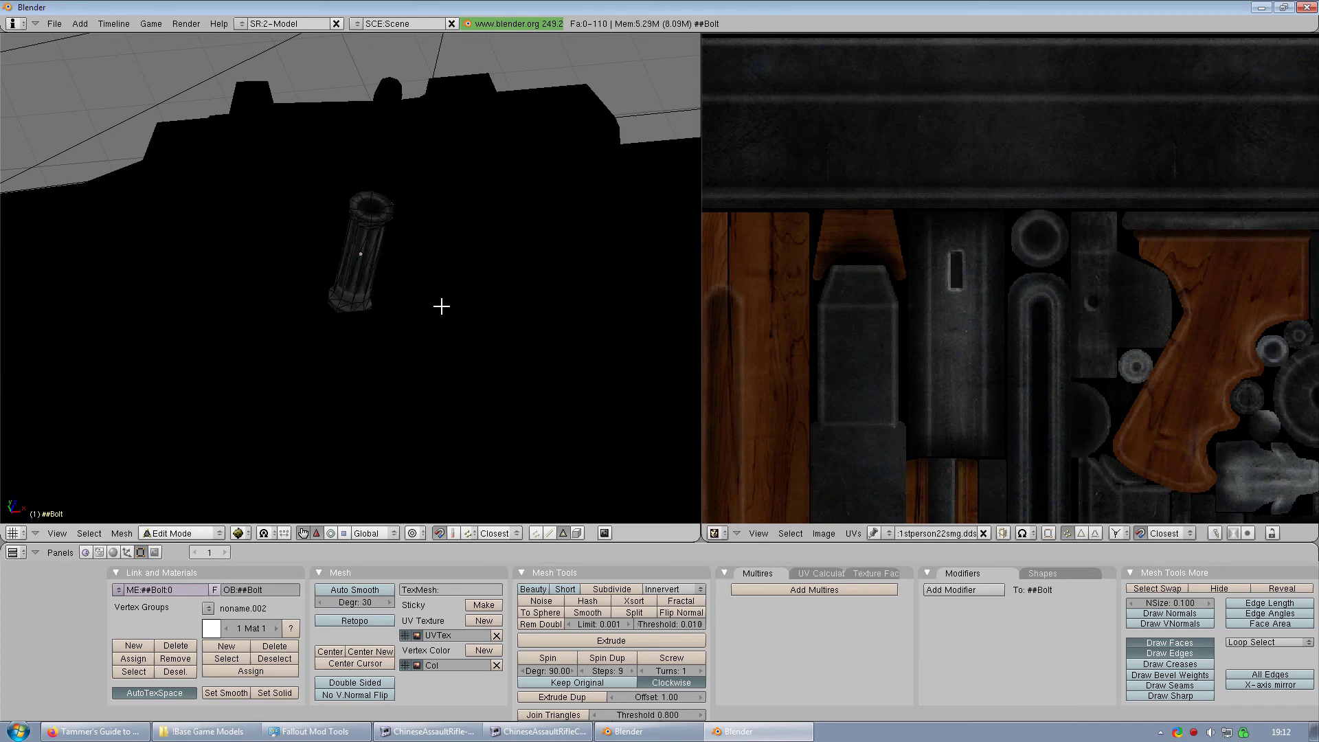
mouse_move(442, 303)
middle_mouse_down()
mouse_move(448, 229)
mouse_move(123, 133)
mouse_move(559, 227)
mouse_move(575, 297)
mouse_move(560, 365)
mouse_move(422, 371)
mouse_move(289, 336)
mouse_move(199, 293)
mouse_move(415, 297)
middle_mouse_up()
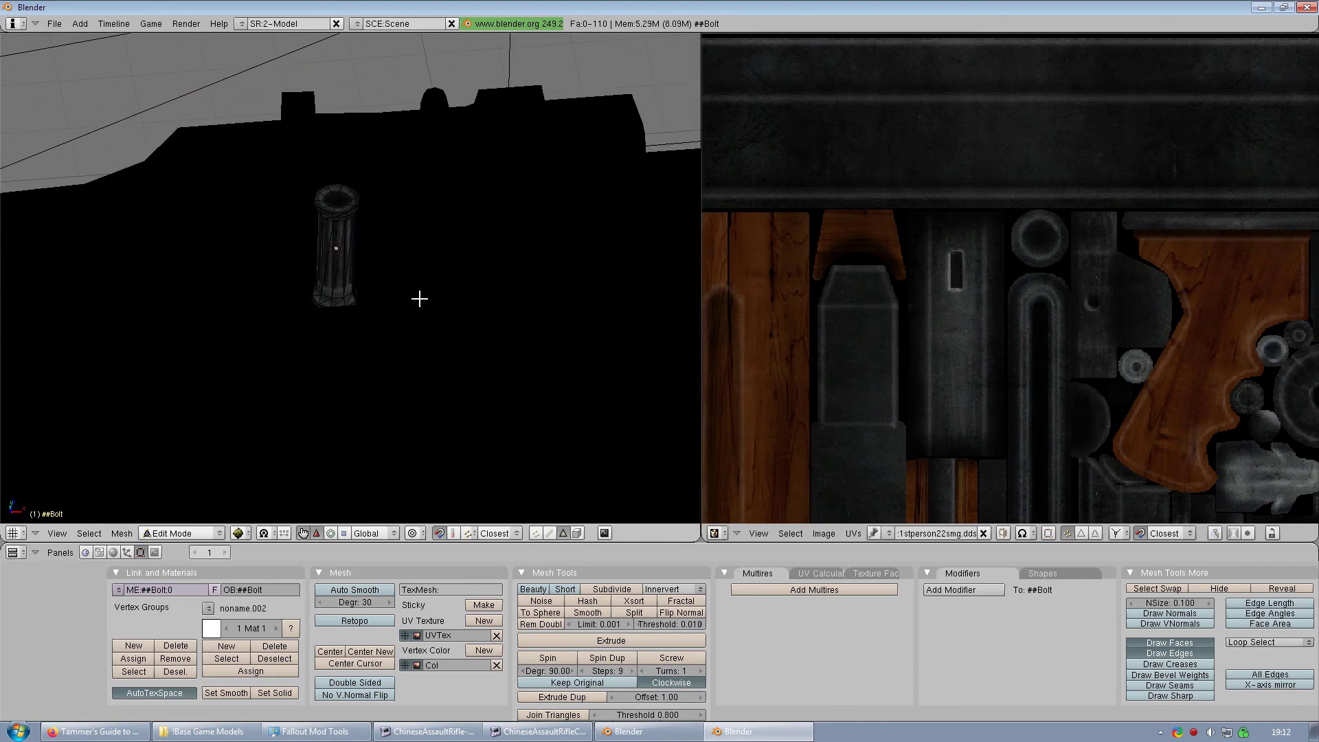
key("alt+z")
scroll(477, 296, "down", 5)
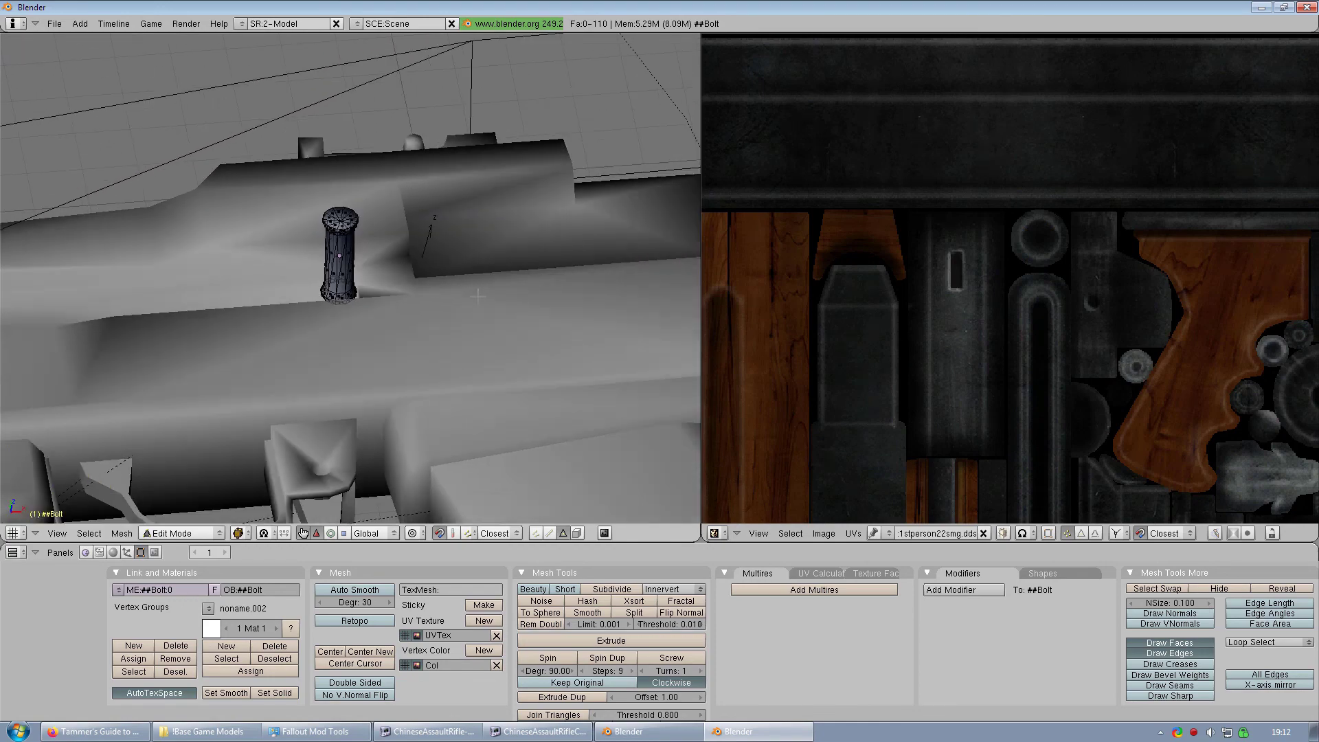
key("Tab")
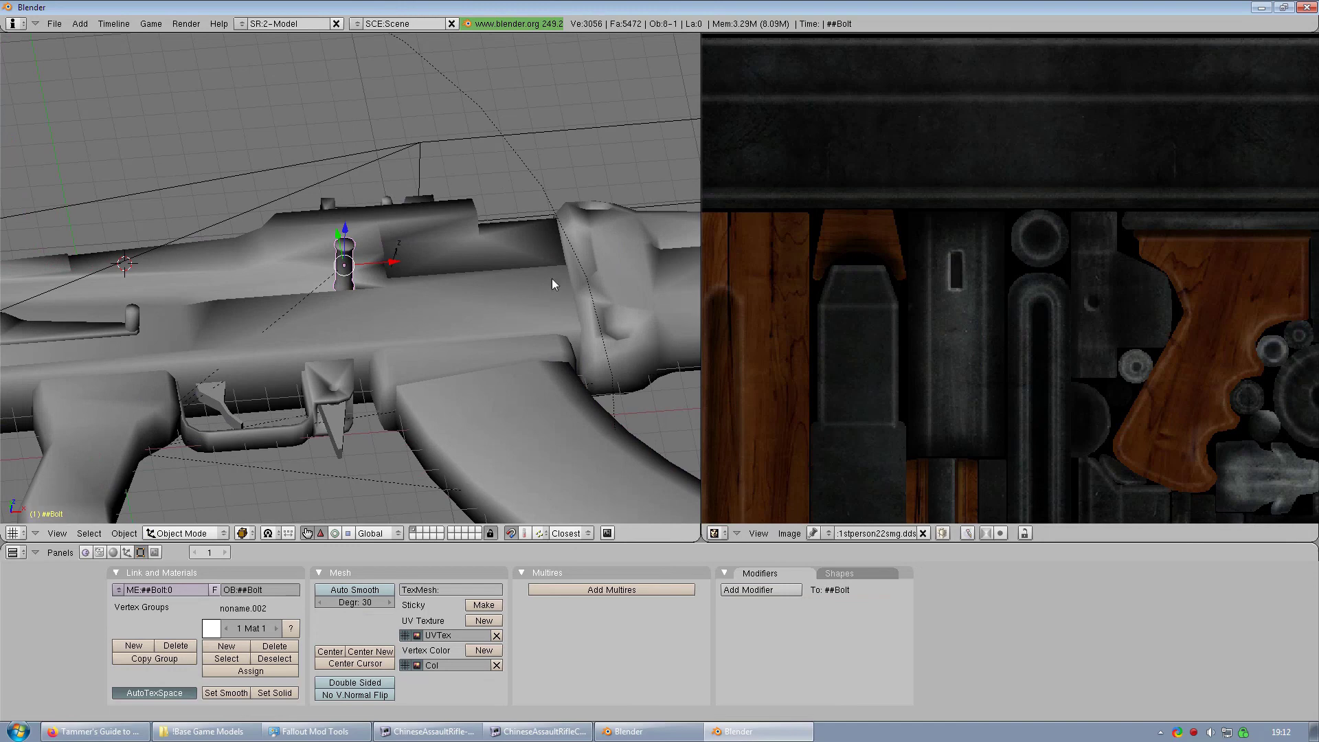
- Join the two areas back into one full-width 3D view and select every object
right_click(700, 272)
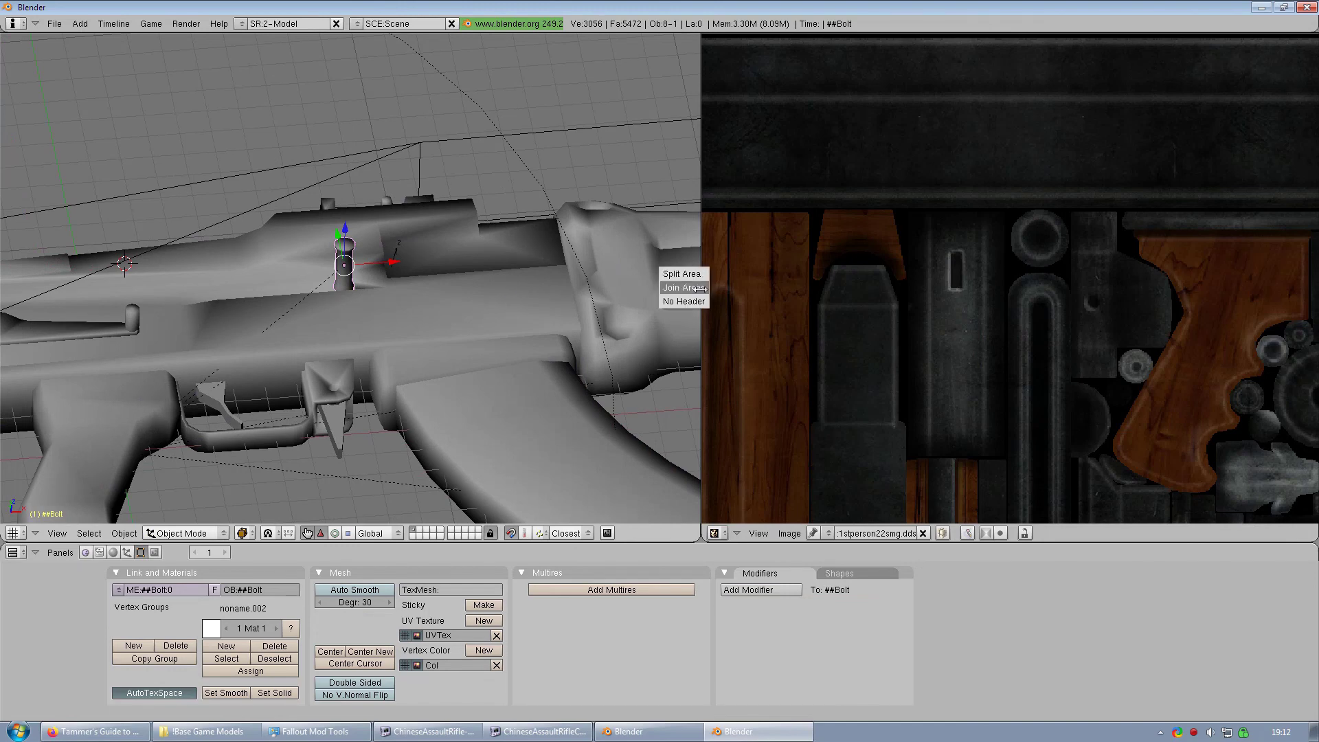
left_click(687, 288)
left_click(761, 287)
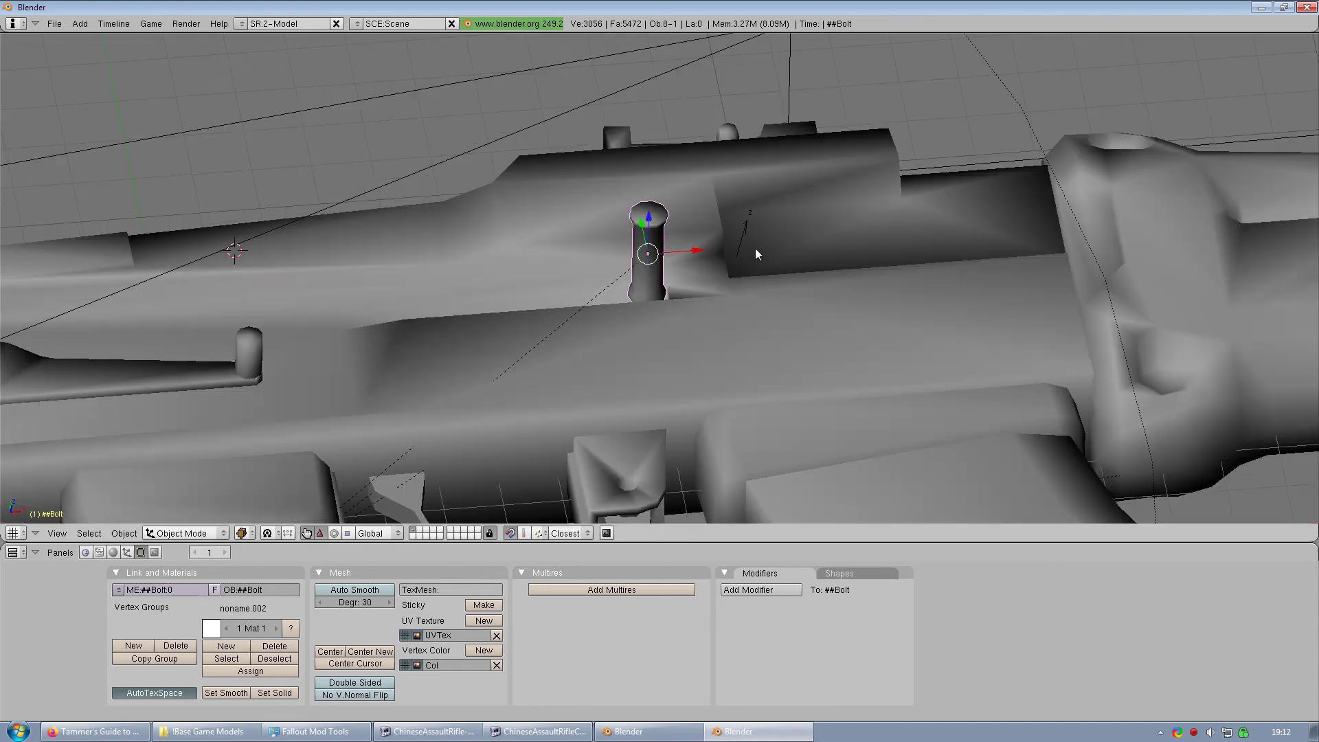
scroll(756, 249, "down", 2)
scroll(762, 249, "down", 3)
key("a")
key("a")
middle_click_drag(765, 251, 665, 329)
scroll(665, 335, "down", 2)
- Export the scene as NetImmerse/Gamebryo NIF named ChineseAssaultRifleChargingHandleFix22SMG, accepting default settings
left_click(55, 24)
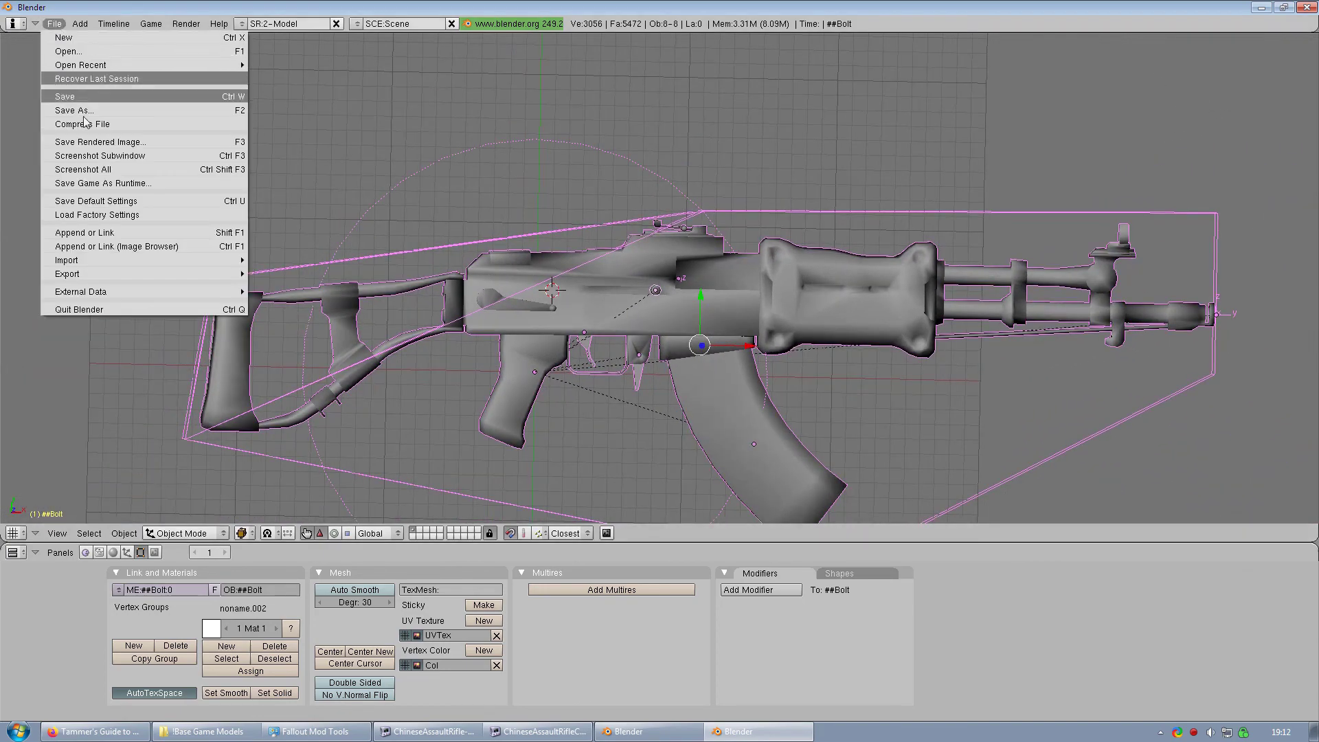
mouse_move(98, 272)
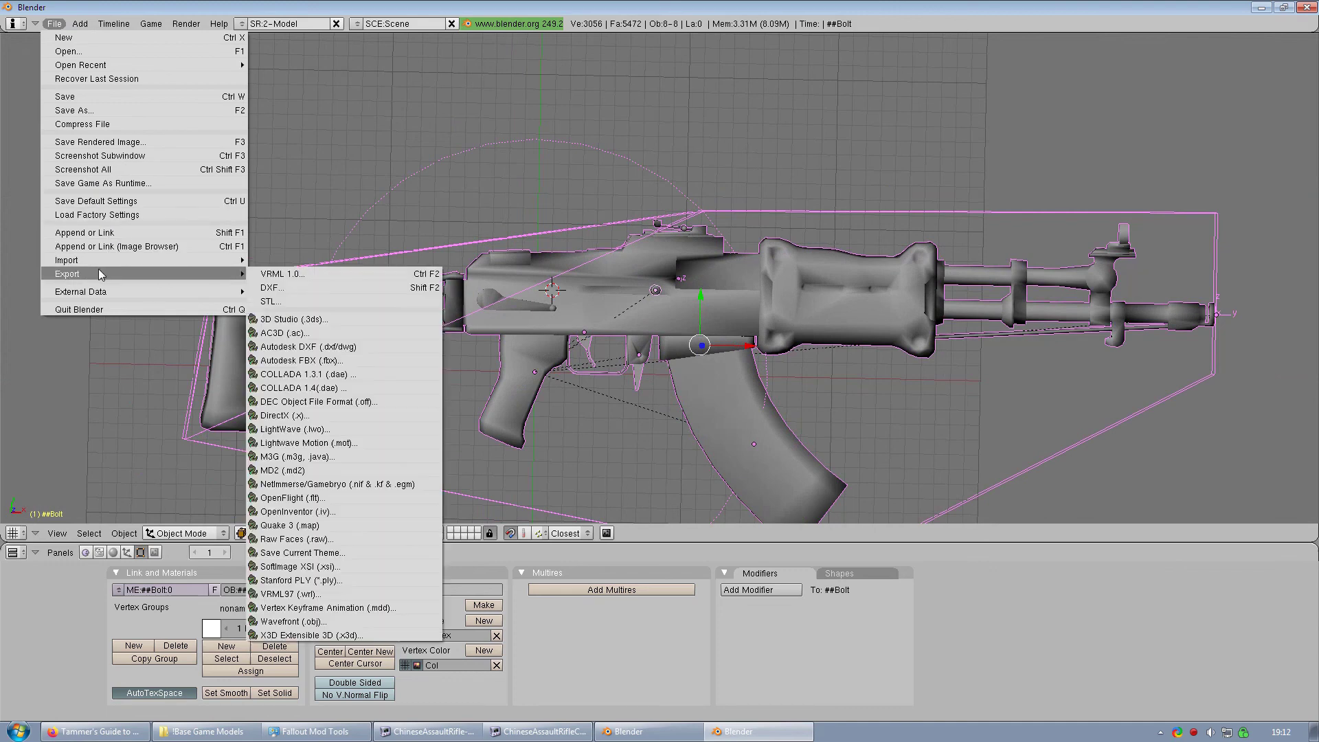
left_click(326, 484)
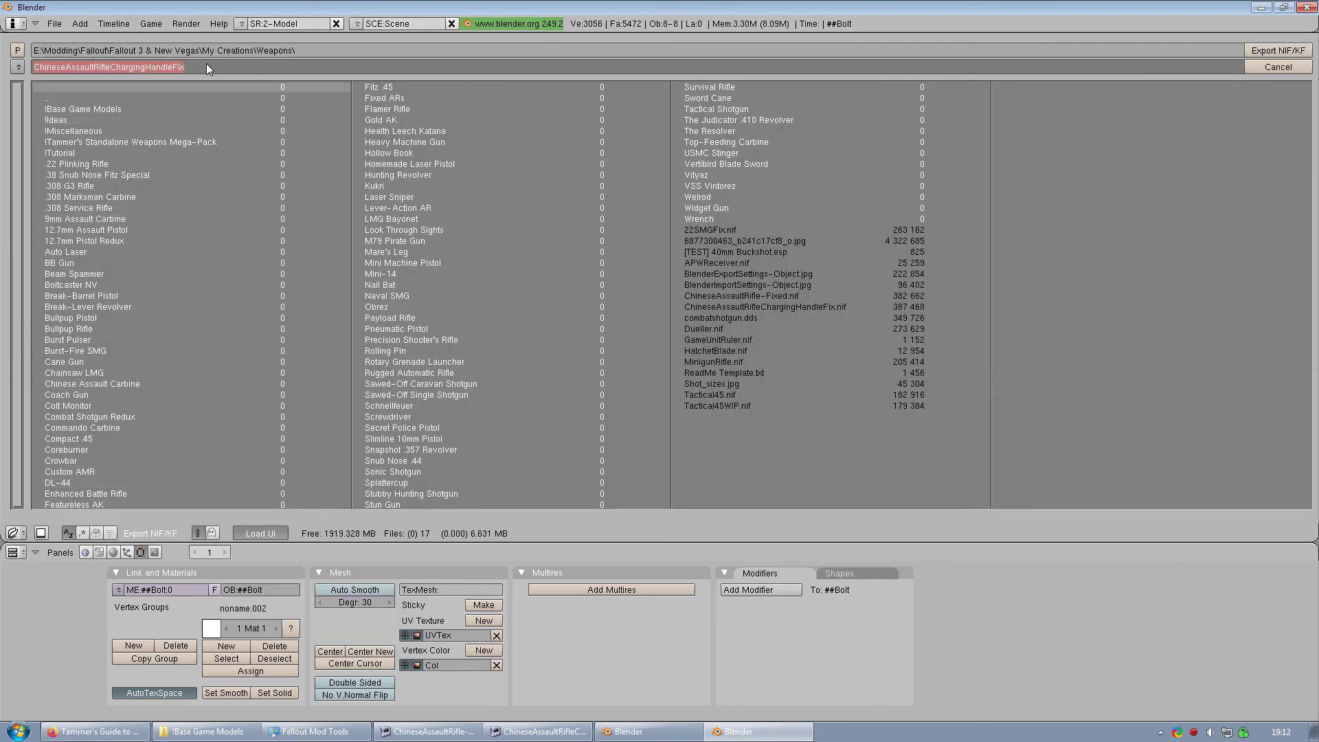
left_click(214, 65)
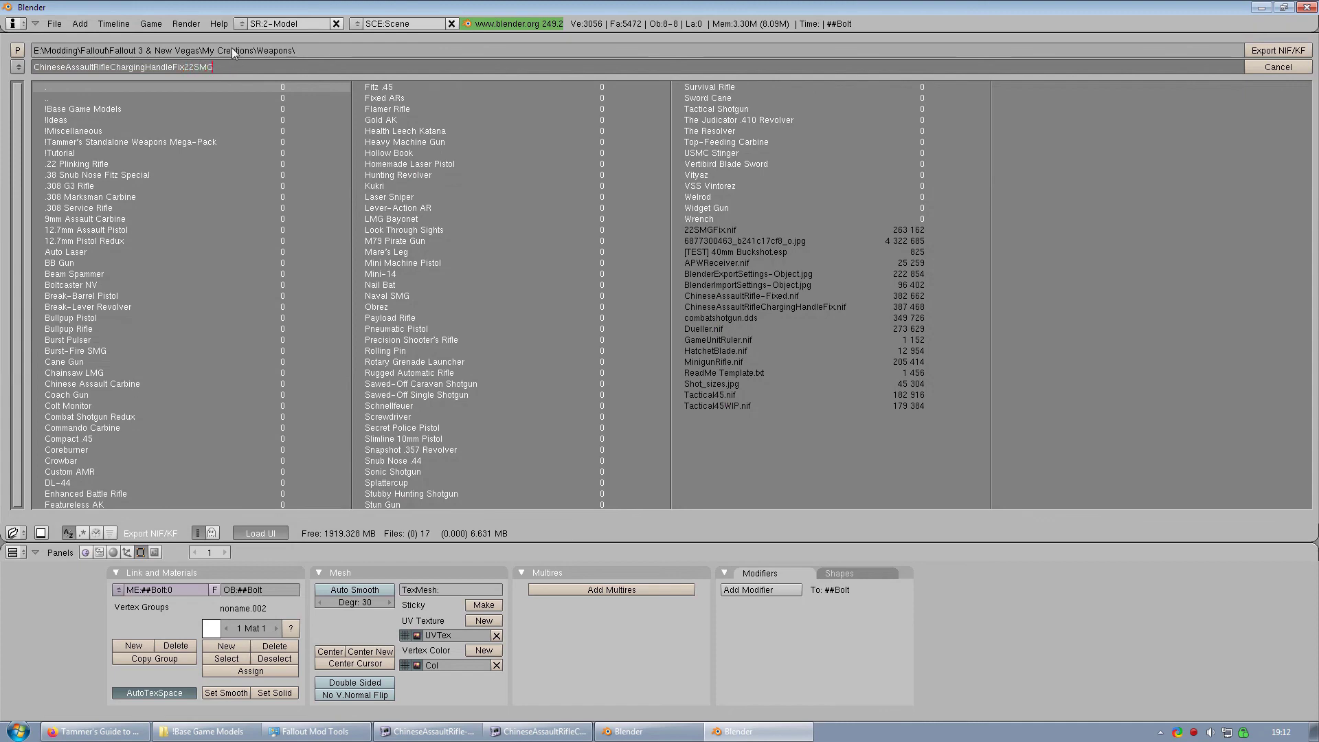
left_click(1280, 53)
left_click(1280, 53)
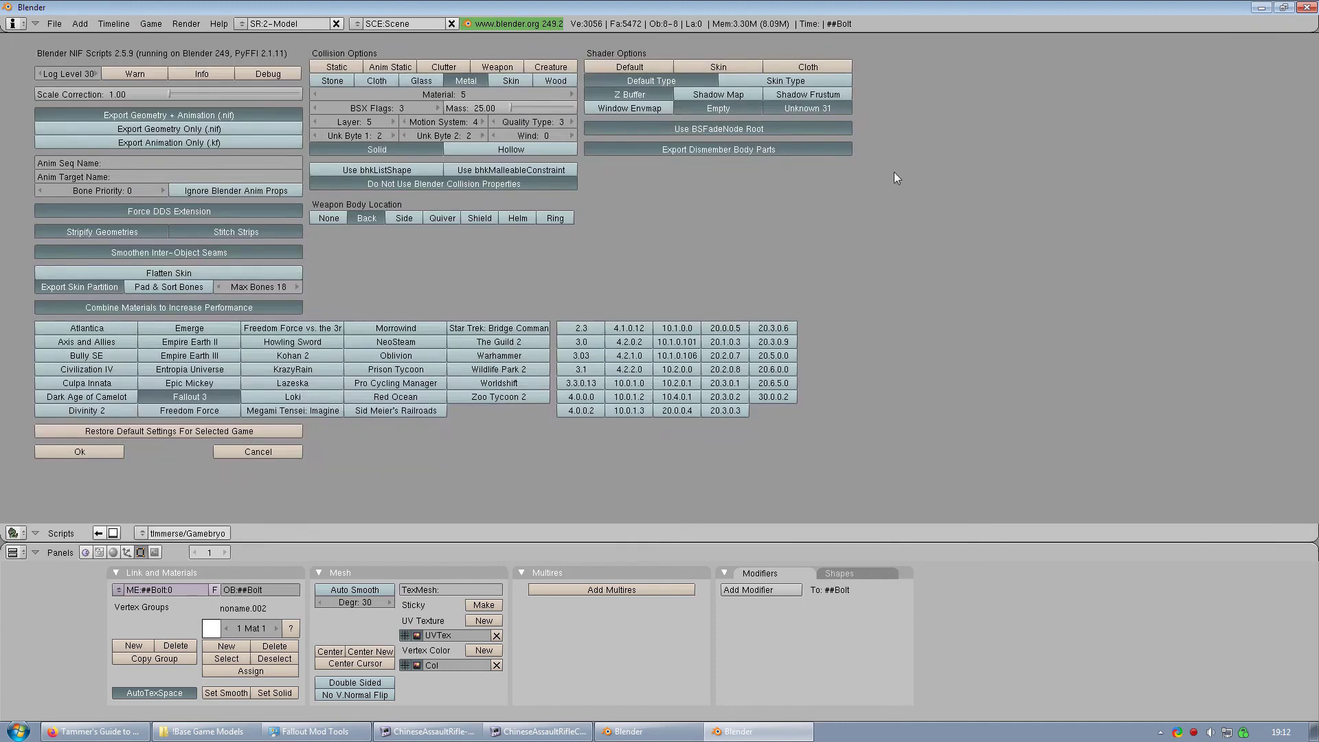
left_click(80, 452)
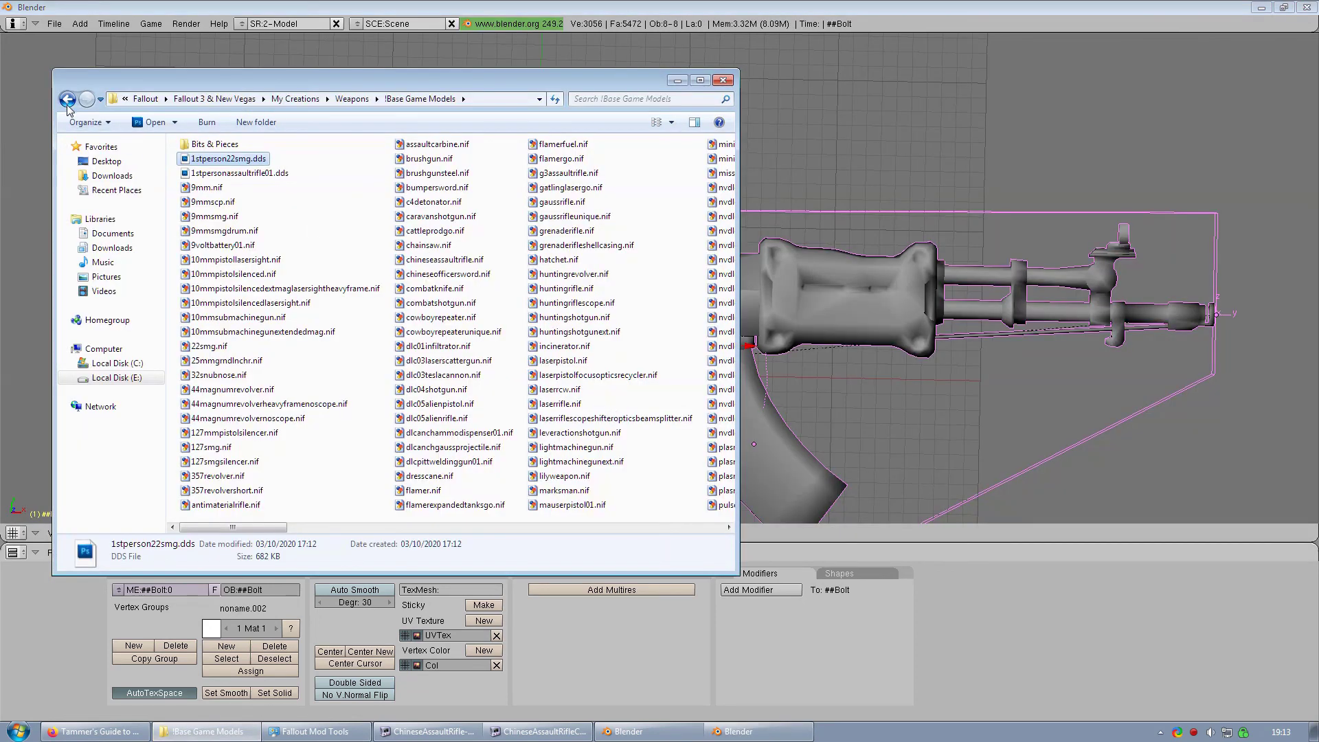
- Open ChineseAssaultRifleChargingHandleFix22SMG.nif from the Weapons folder and rotate it to a three-quarter view
left_click(67, 100)
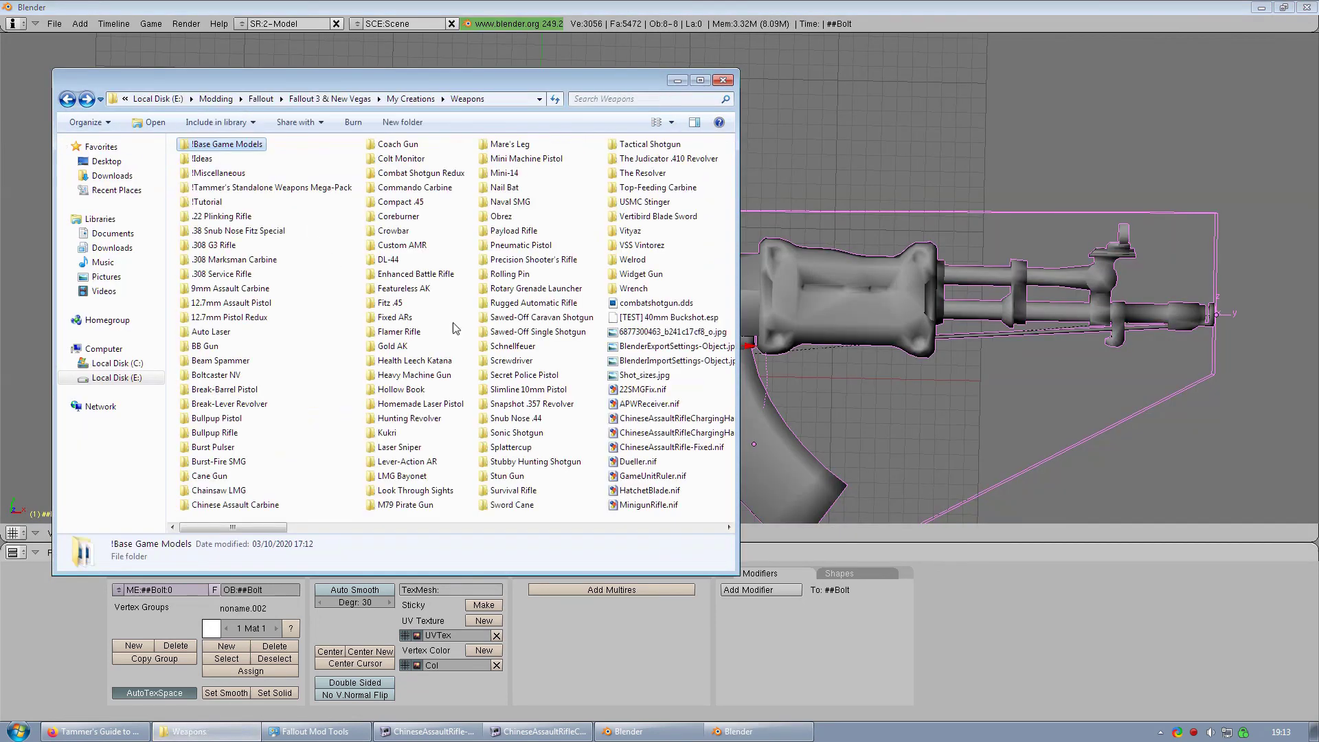
scroll(553, 378, "down", 3)
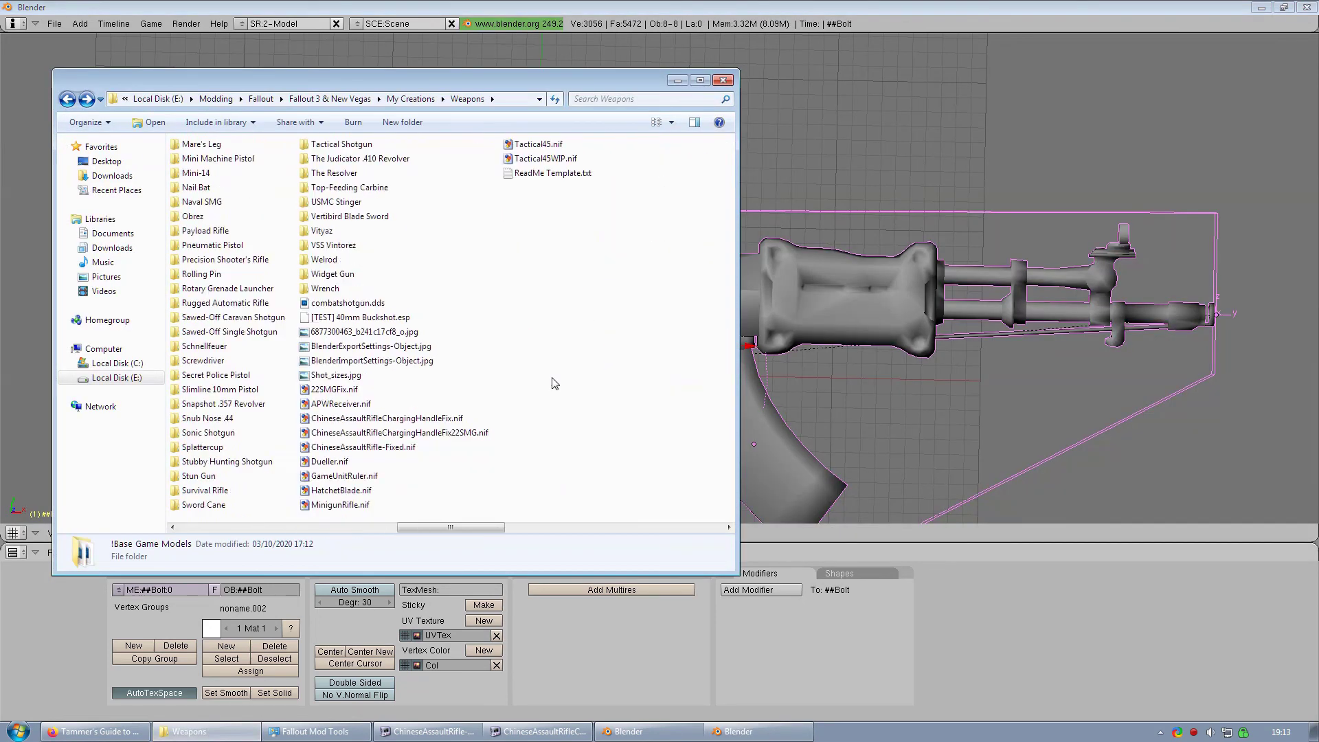
double_click(466, 433)
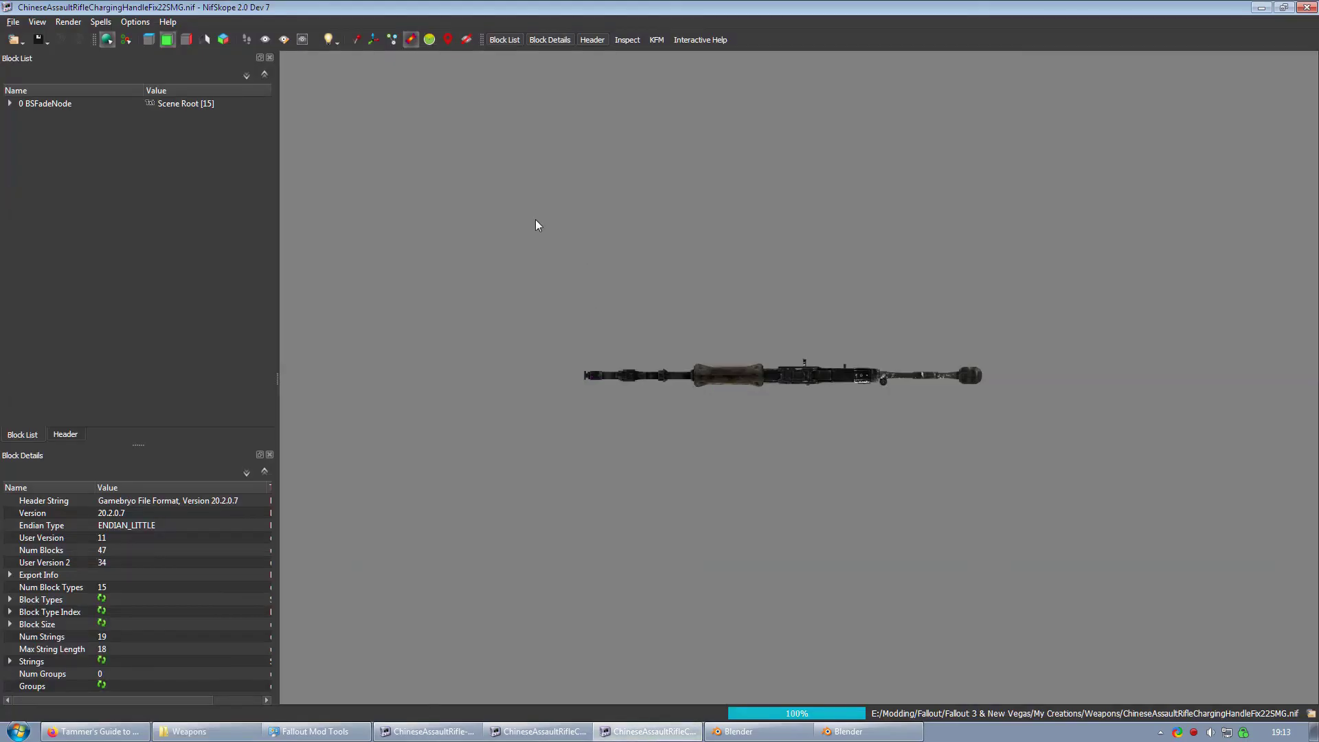
left_click_drag(536, 220, 790, 229)
scroll(803, 343, "up", 10)
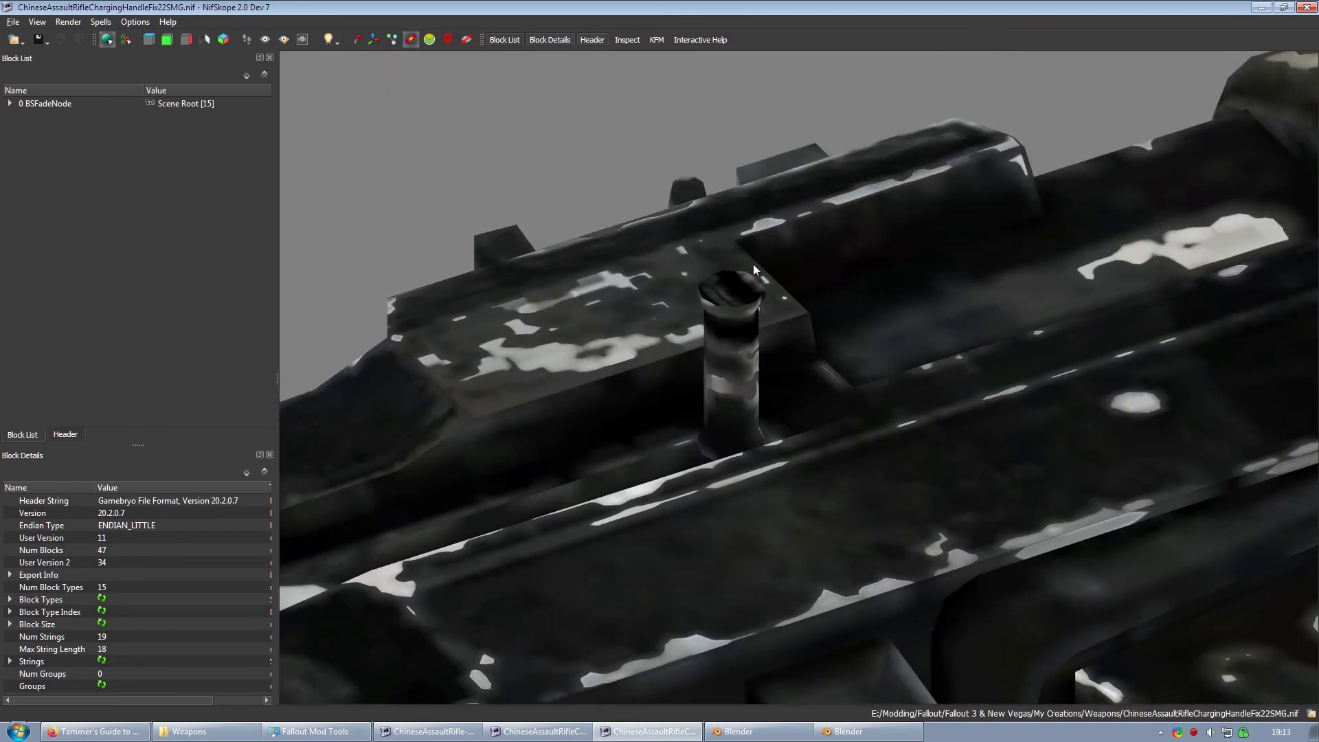
- Select the bolt and inspect the first texture path in its BSShaderTextureSet
left_click(736, 379)
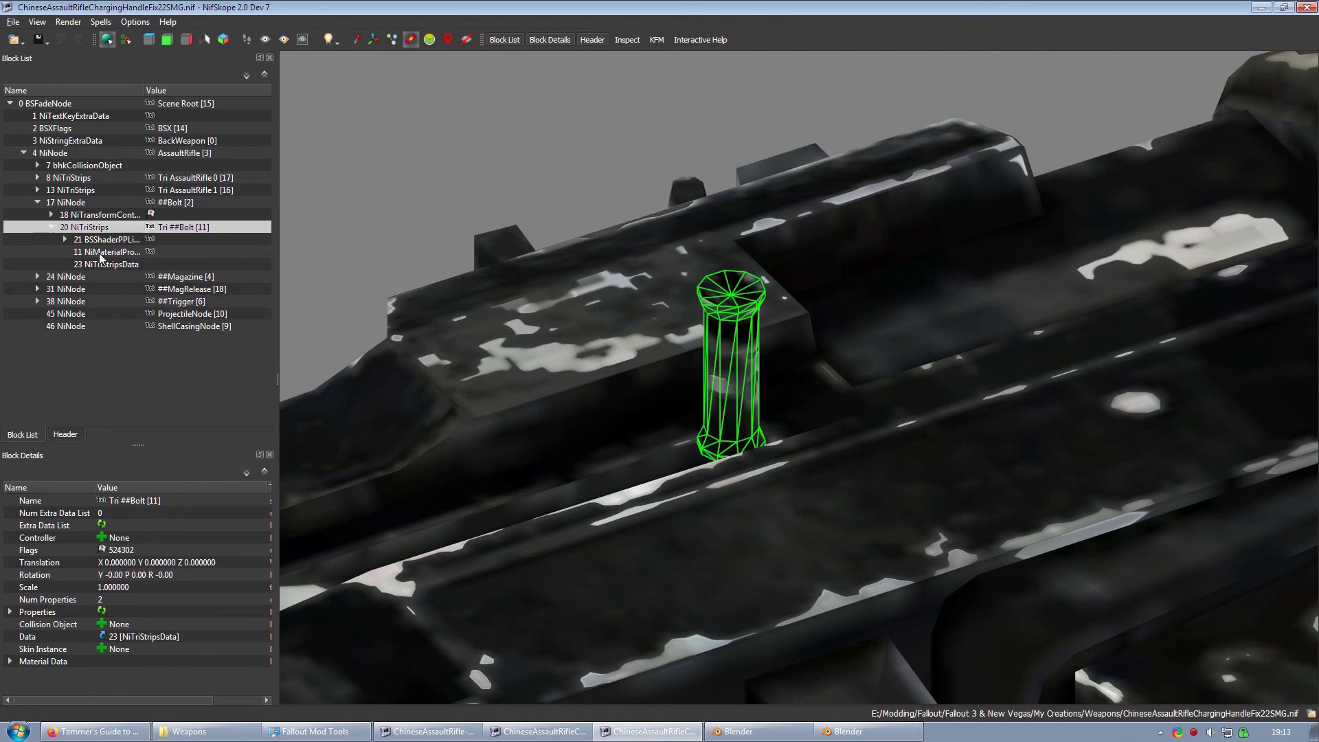
left_click(101, 253)
left_click(64, 239)
left_click(104, 252)
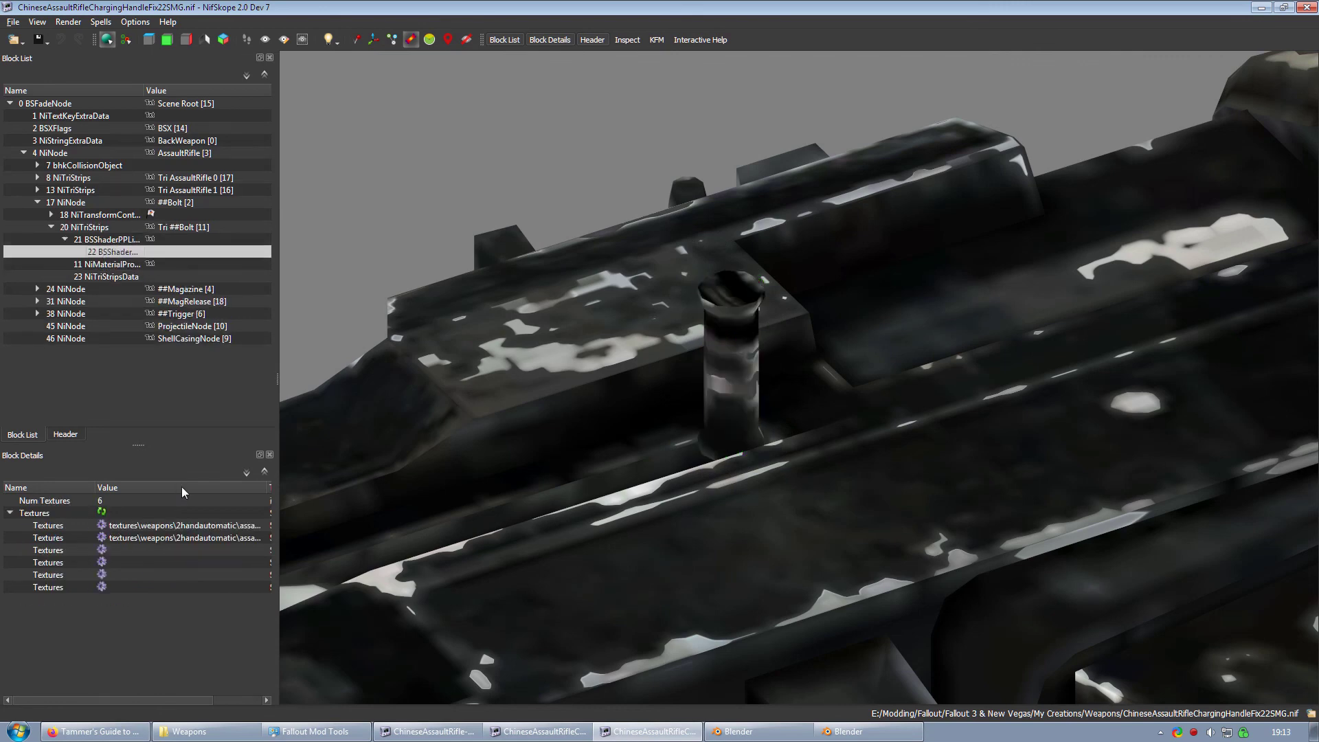
double_click(239, 530)
left_click(222, 527)
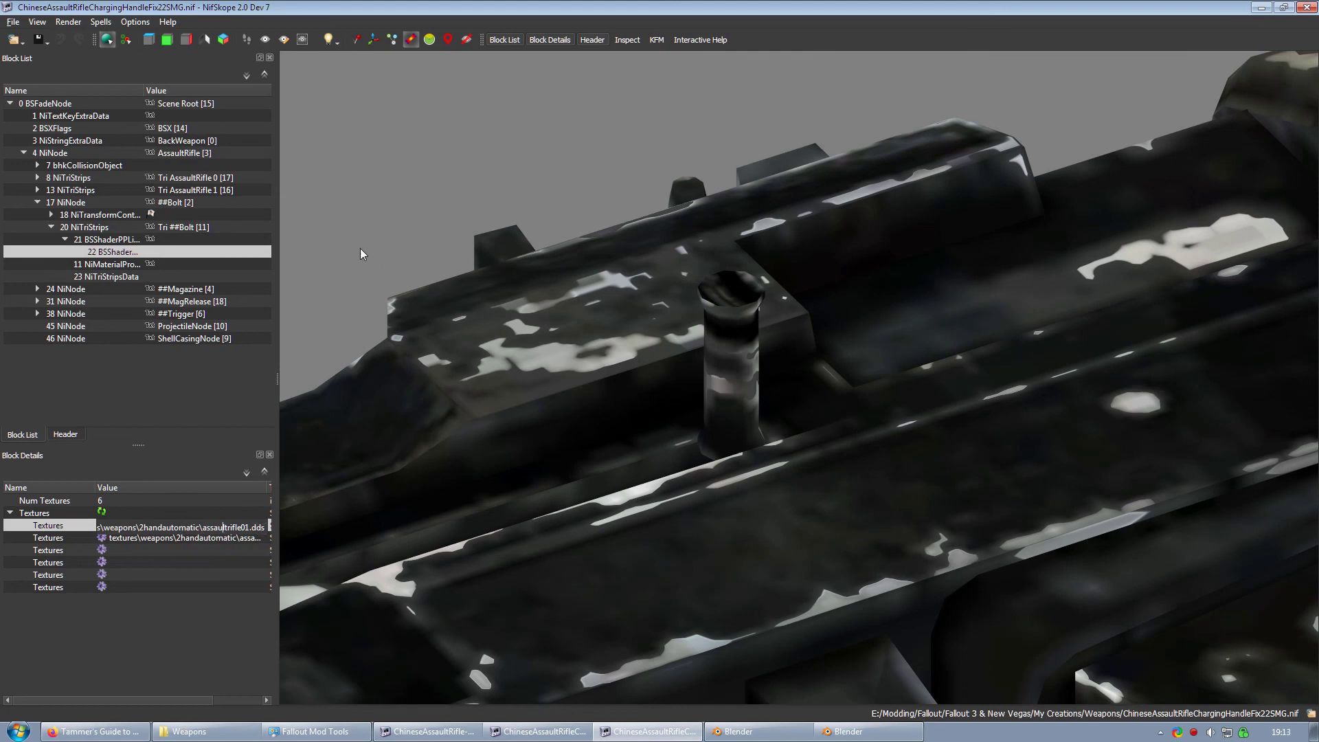
- Copy the bolt's 23 NiTriStripsData block and bring ChineseAssaultRifle-Fixed.nif forward
left_click(124, 277)
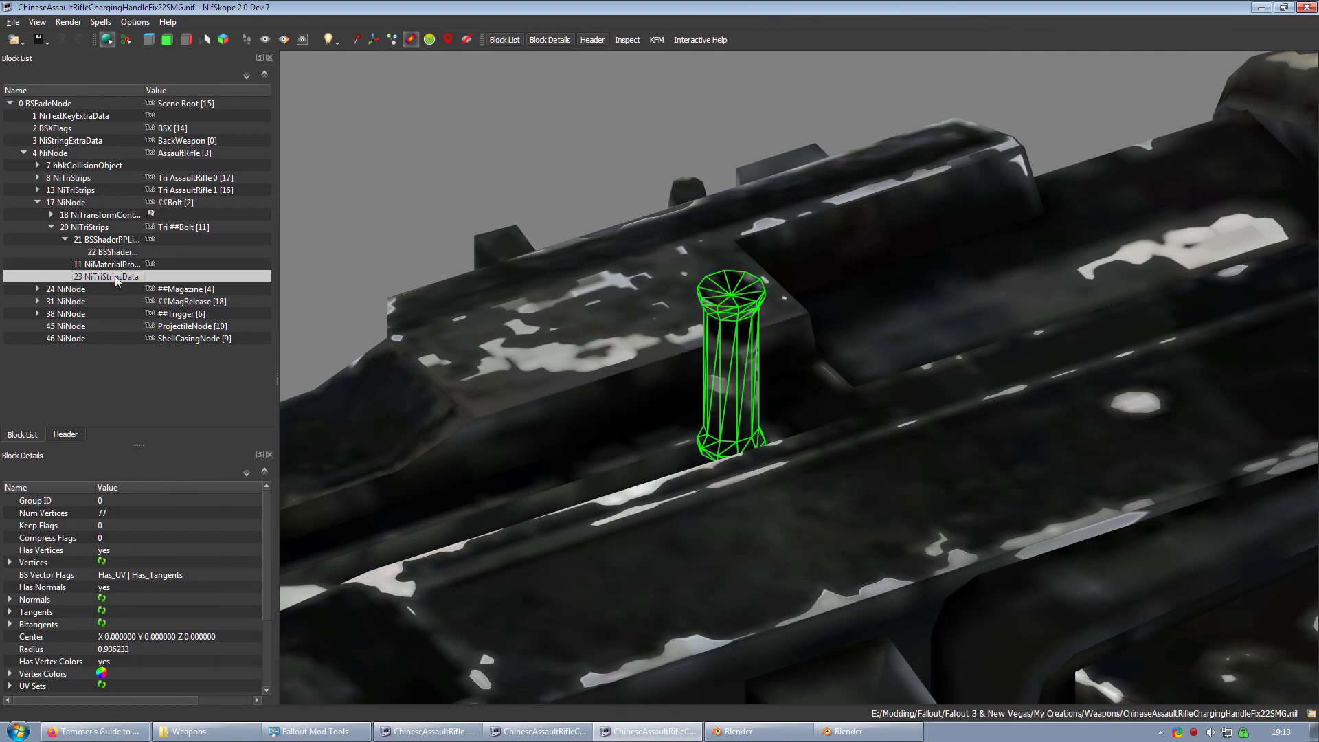
right_click(117, 278)
mouse_move(155, 270)
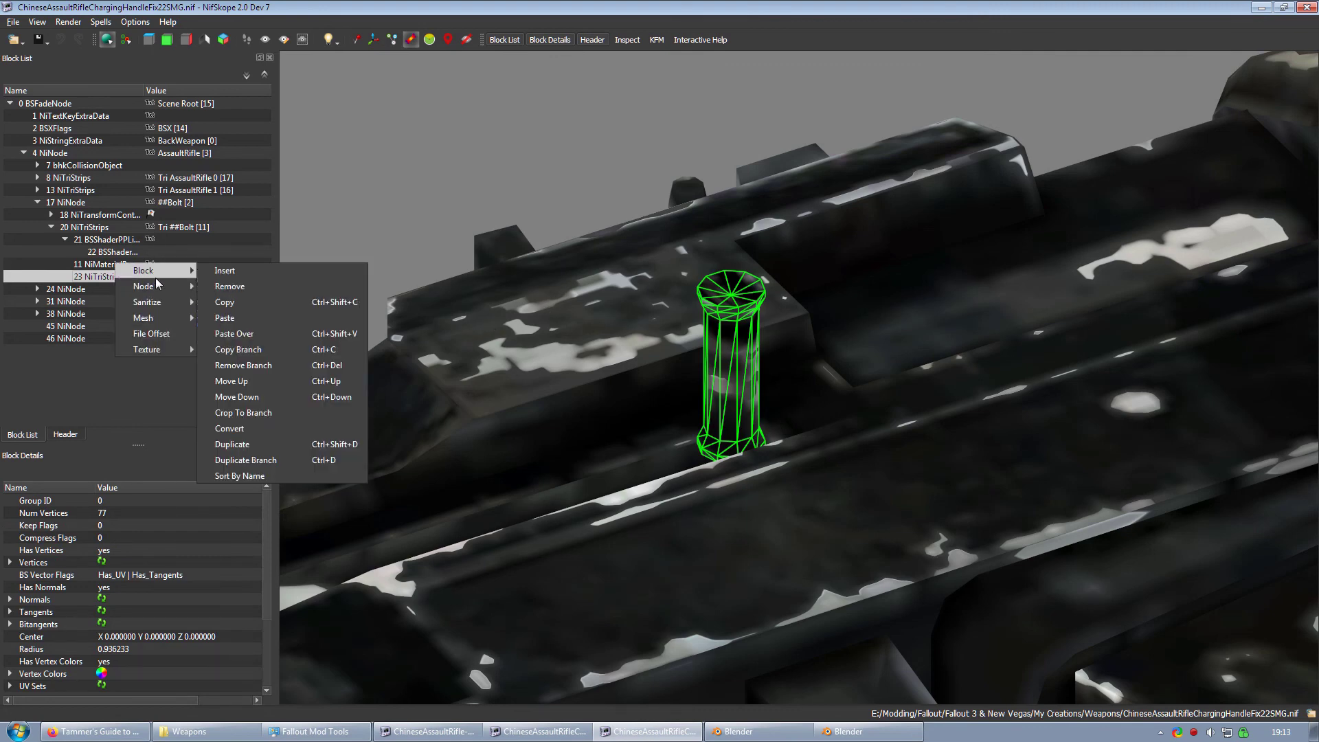
left_click(241, 303)
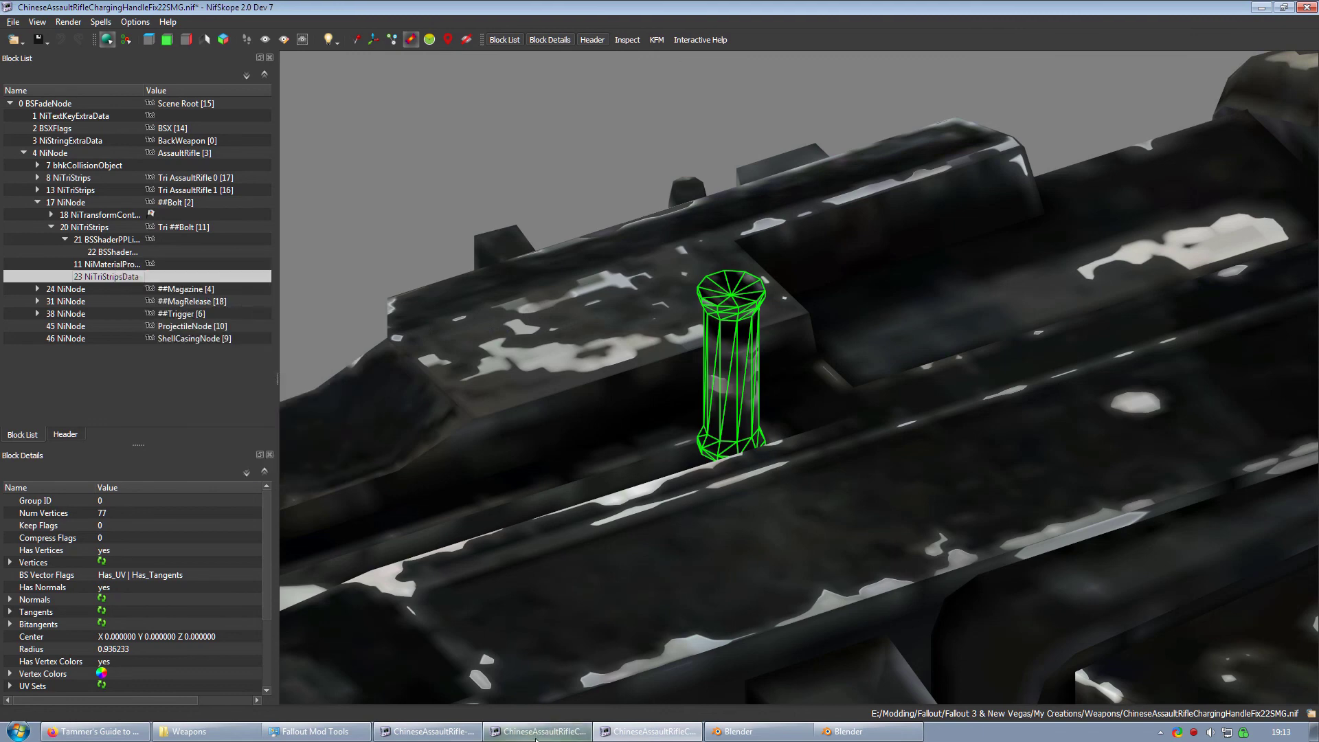
left_click(443, 734)
- Paste the copied block over the bolt's 44 NiTriStripsData under 41 NiTriStrips
left_click_drag(584, 567, 550, 390)
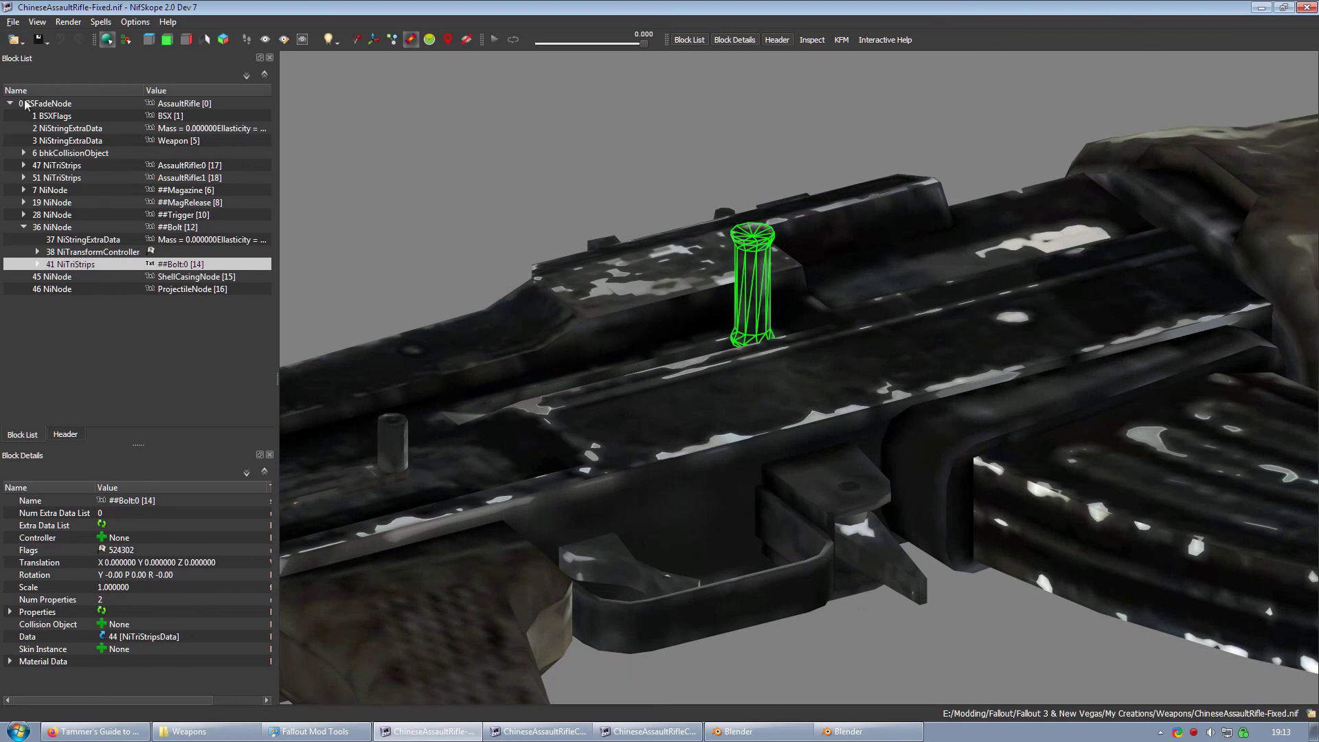
left_click(37, 264)
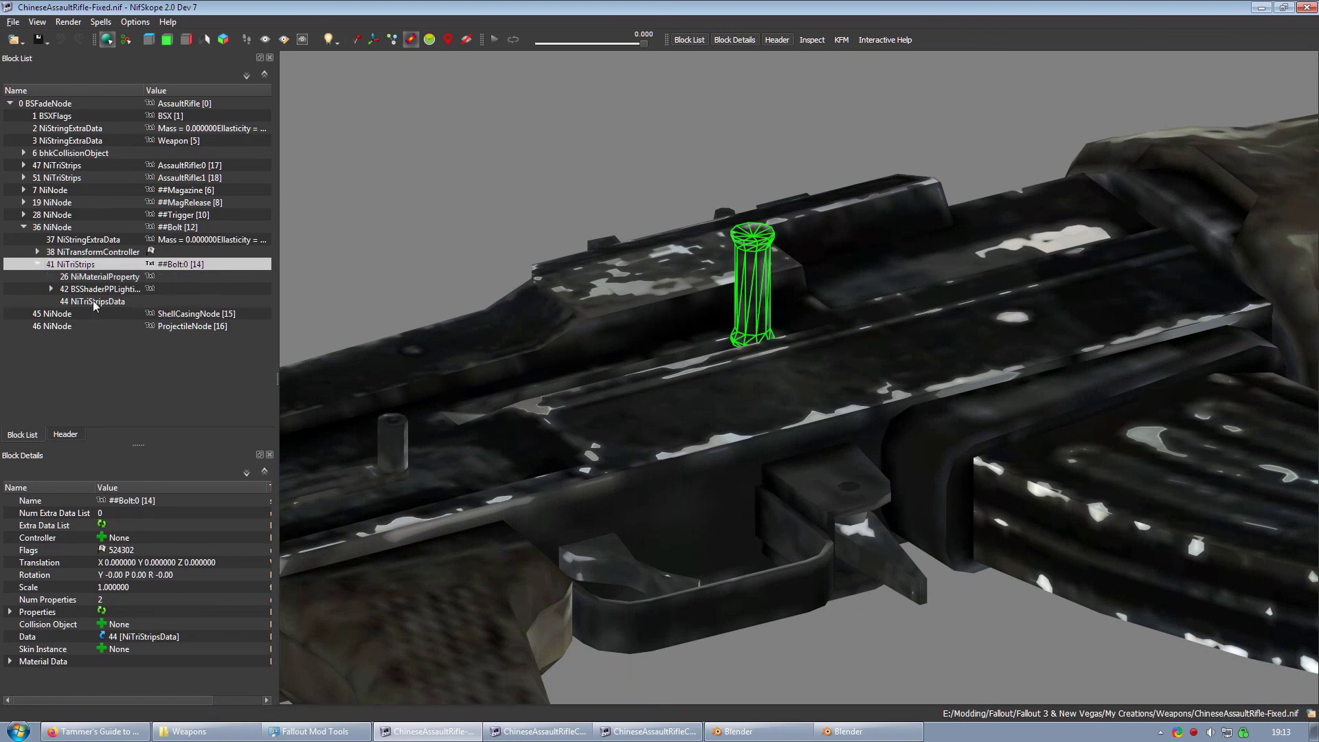
right_click(94, 303)
mouse_move(137, 296)
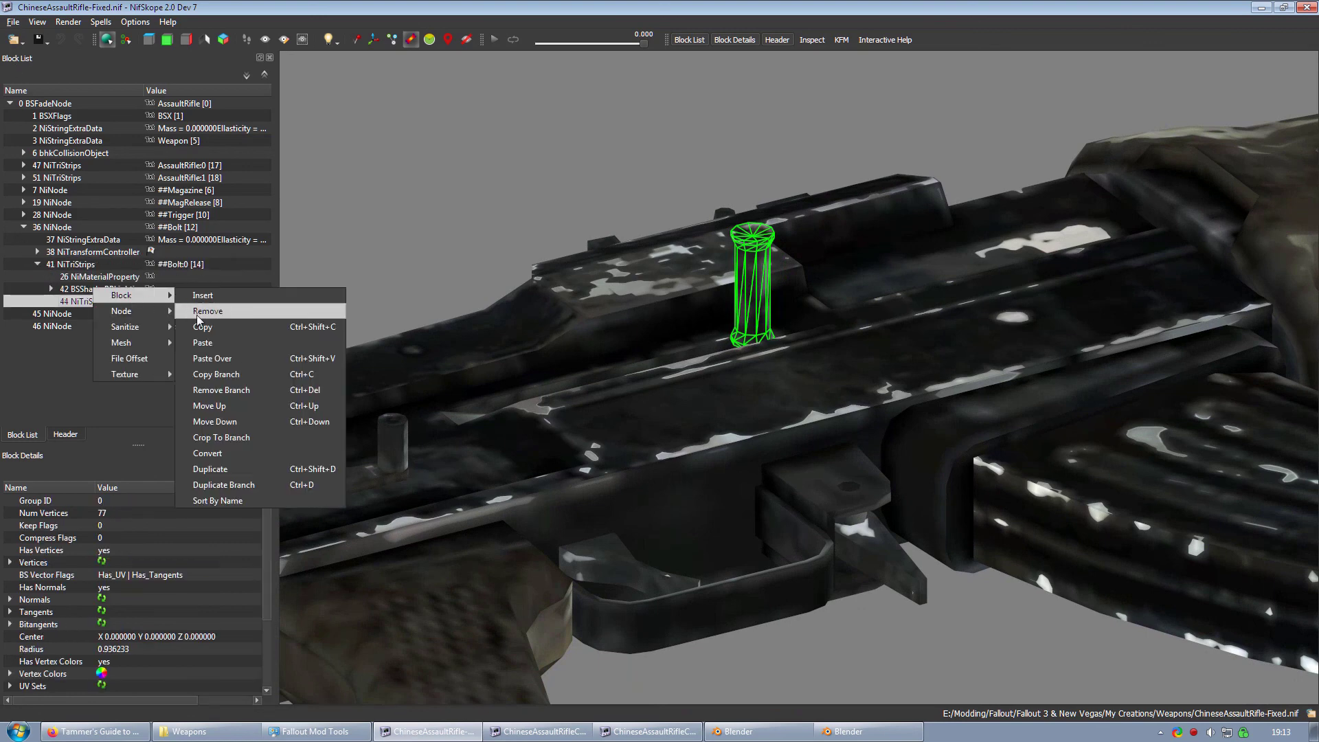
left_click(225, 359)
- Inspect the AssaultRifle0 texture path in 43 BSShaderTextureSet, then return to the Weapons folder
left_click_drag(362, 357, 547, 360)
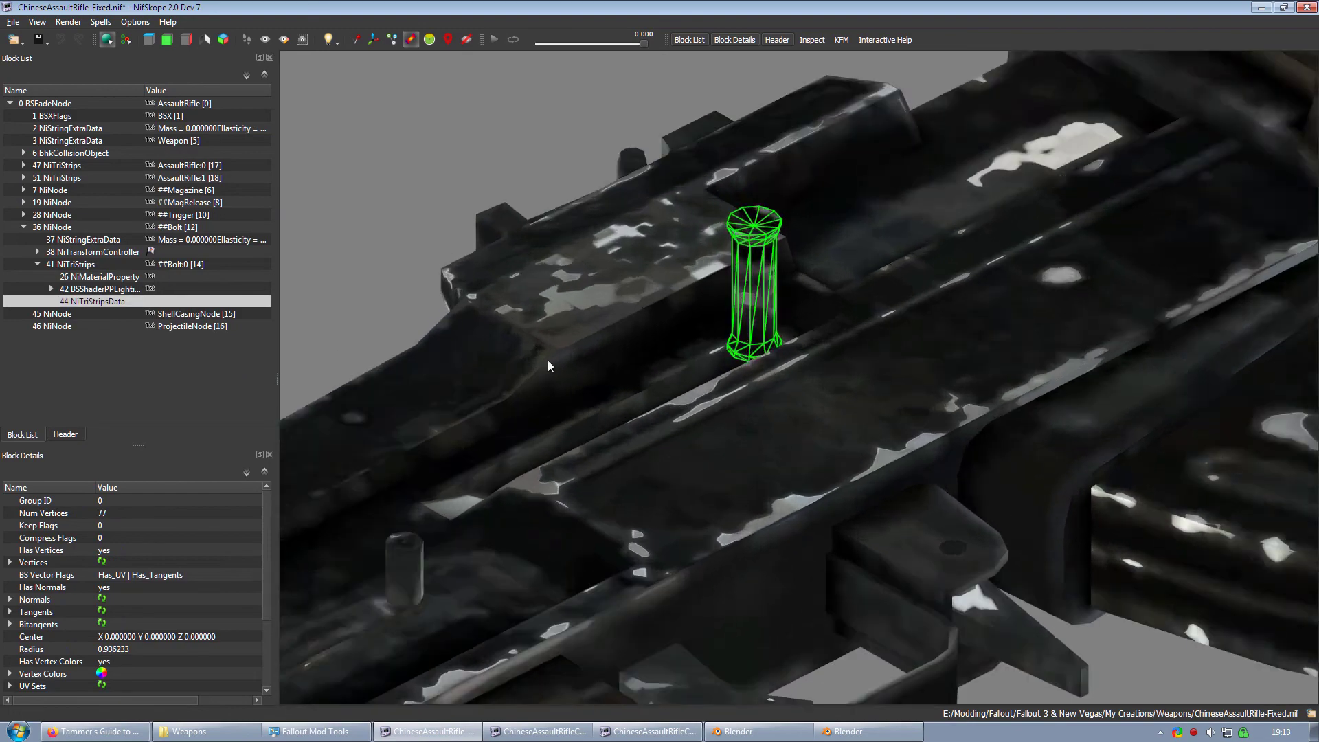
scroll(548, 366, "up", 2)
left_click(51, 288)
left_click(106, 302)
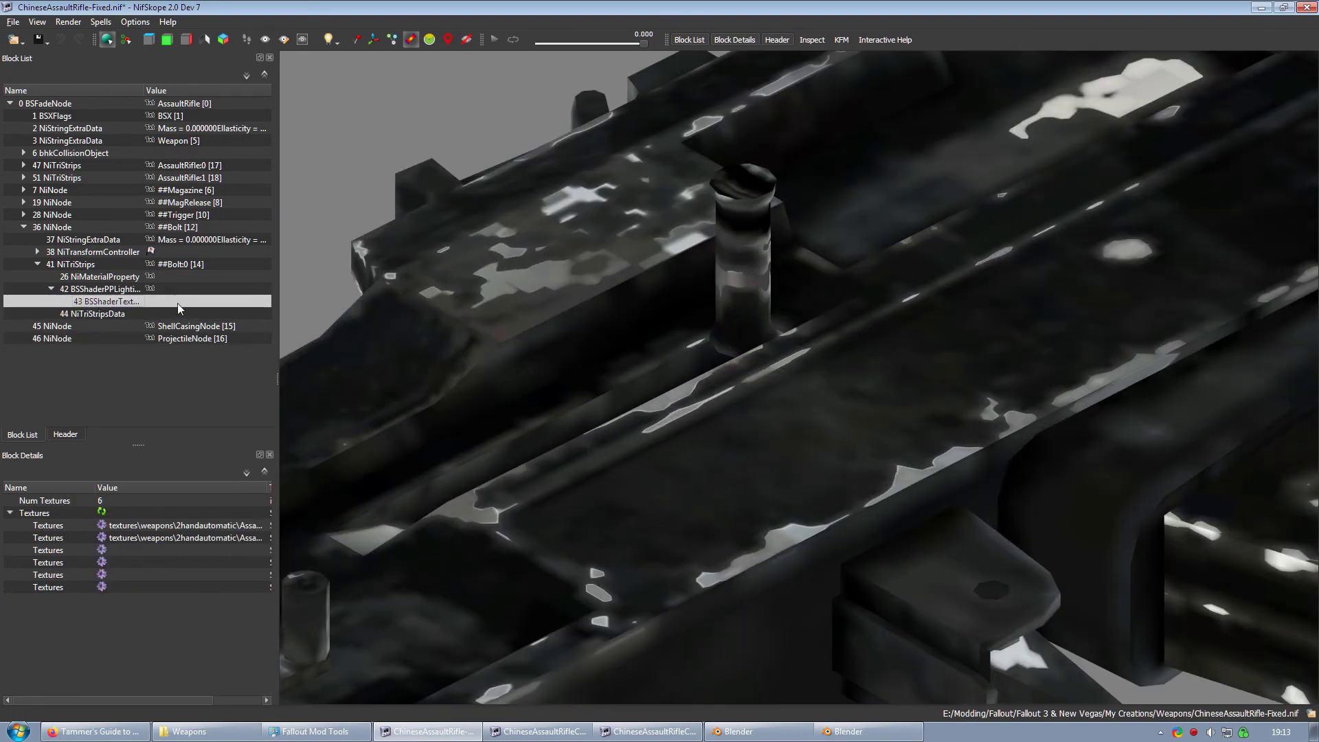
double_click(246, 525)
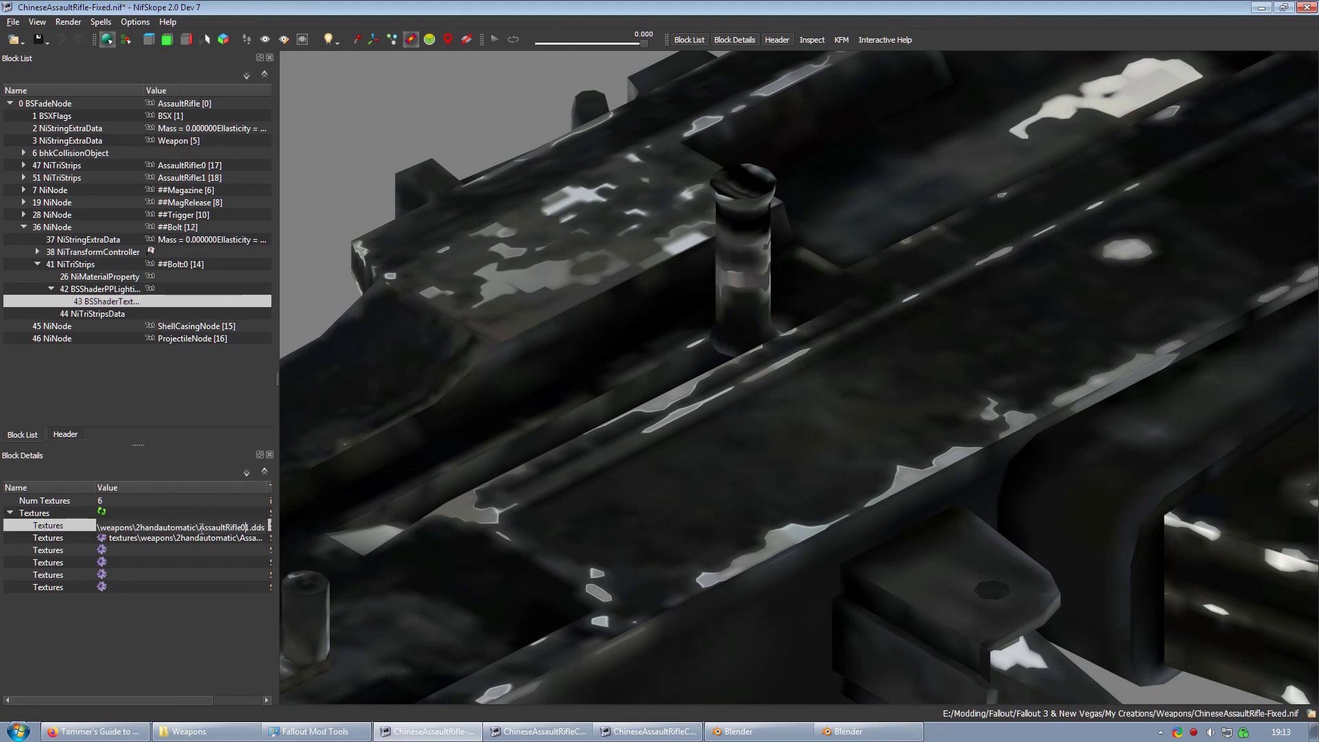
left_click_drag(199, 527, 251, 525)
left_click(213, 553)
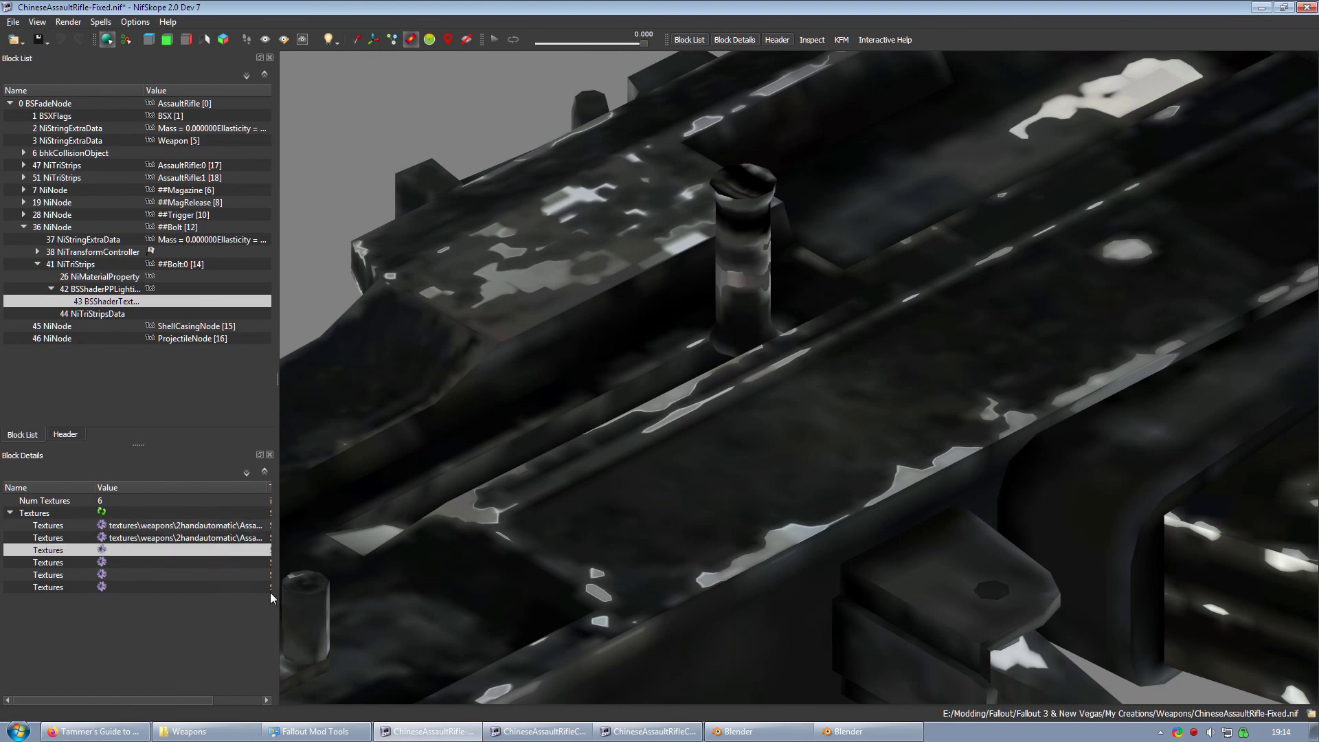
left_click(184, 731)
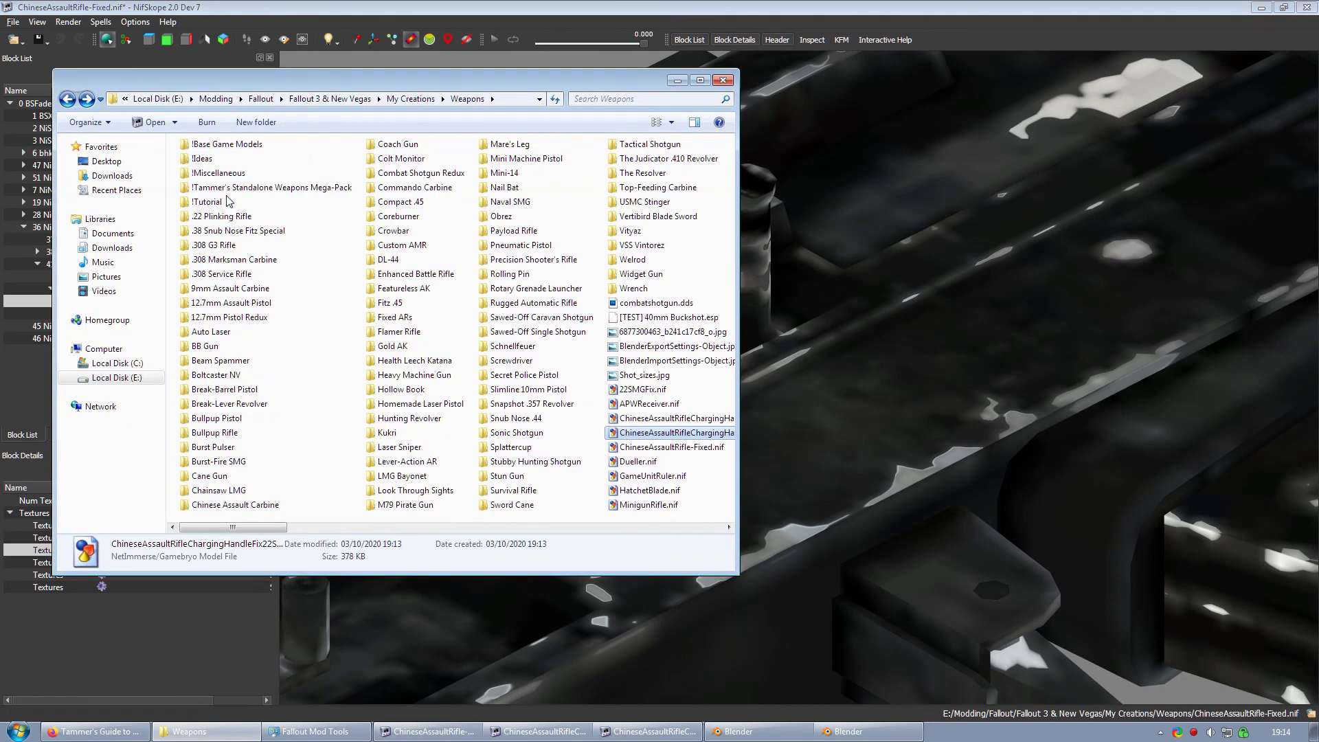
- Open 22smg.nif from the !Base Game Models folder in NifSkope
double_click(221, 147)
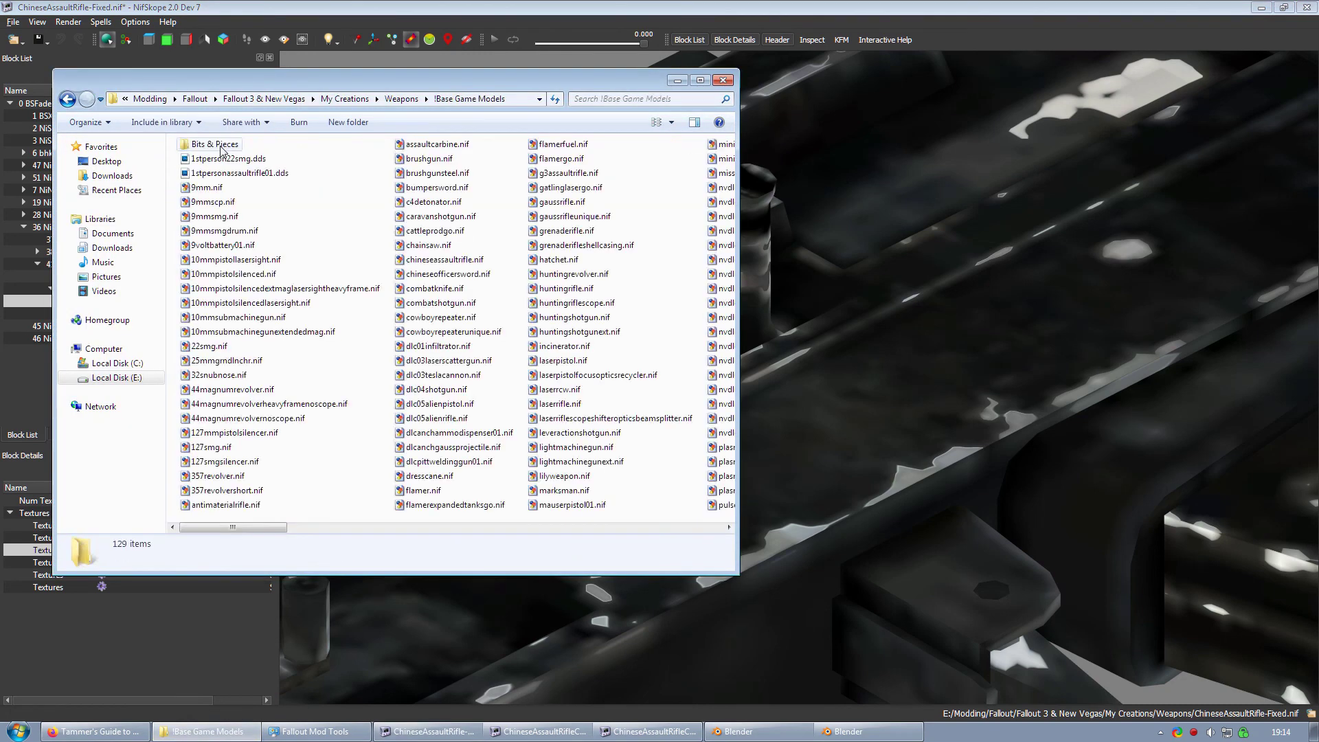
left_click(216, 348)
double_click(217, 349)
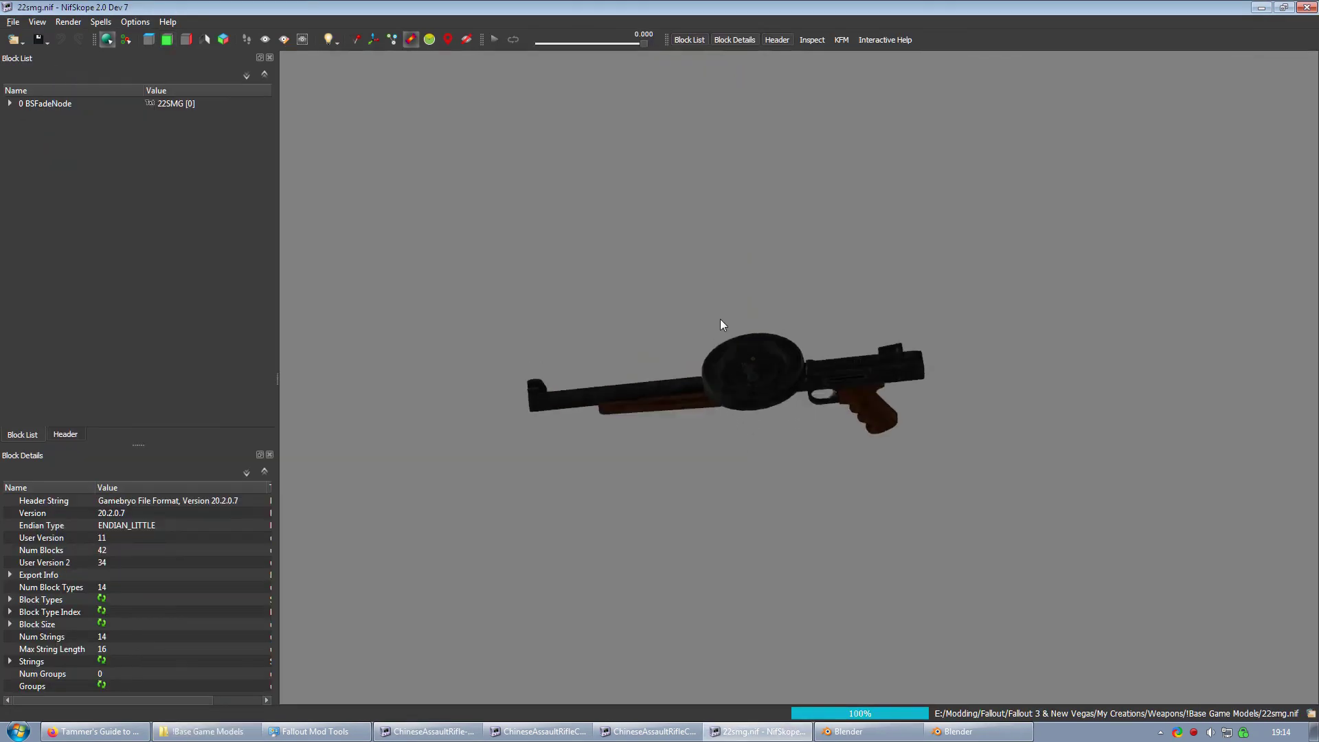
scroll(727, 341, "up", 5)
- Copy the 22SMG.dds first texture path from the 22SMG bolt's texture set
left_click(785, 331)
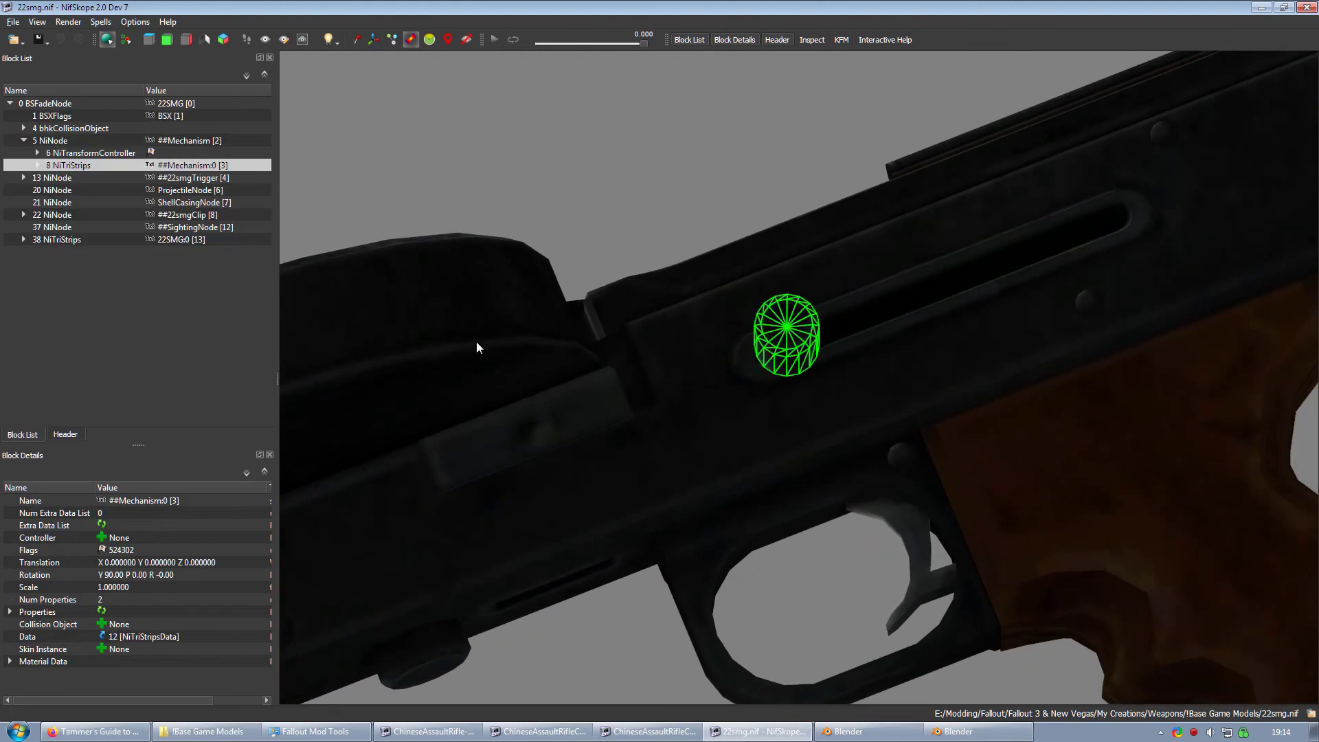
left_click(37, 165)
left_click(51, 190)
left_click(100, 202)
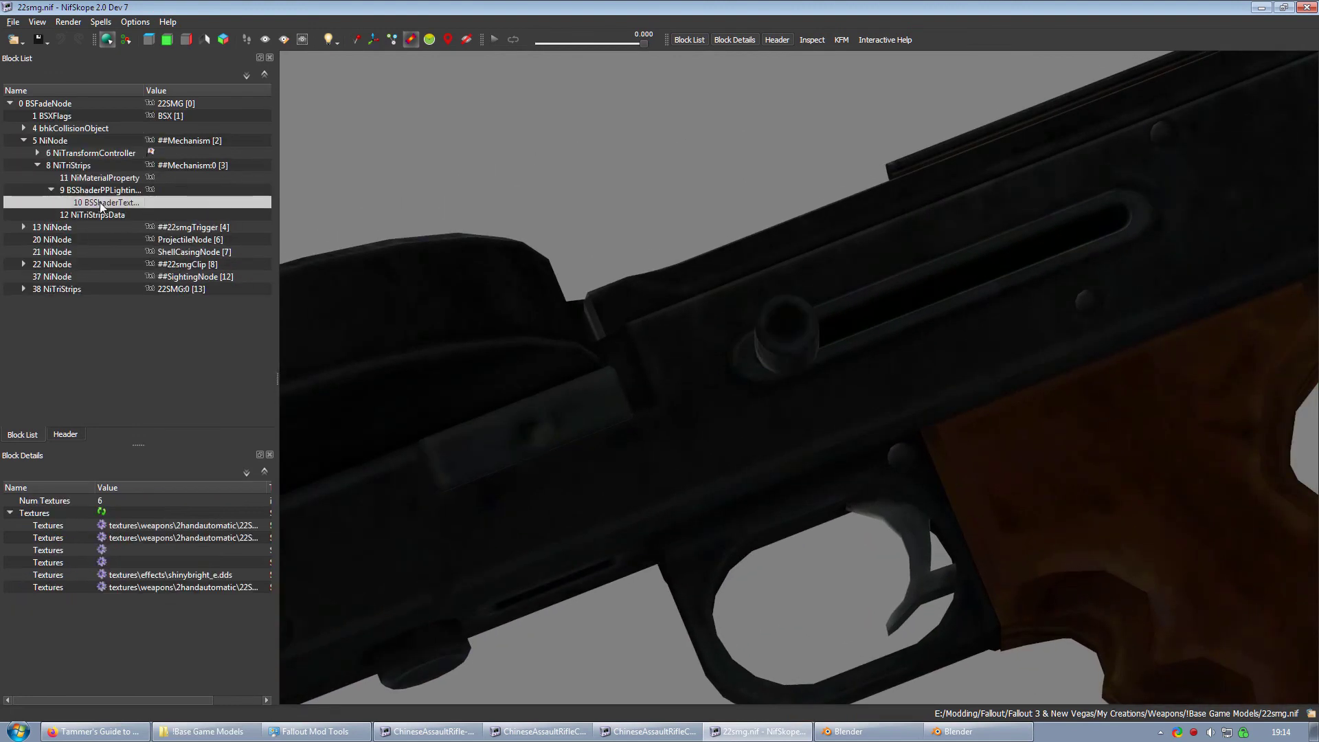
double_click(242, 525)
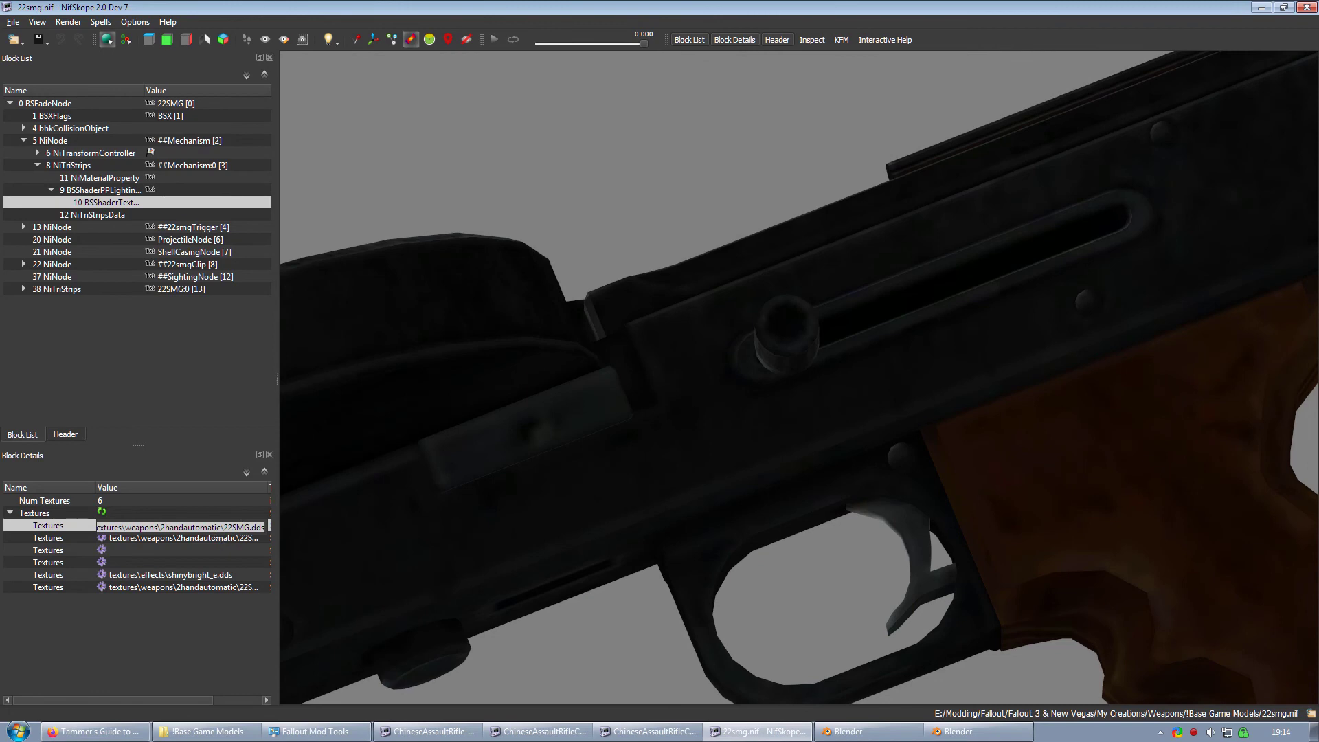
right_click(217, 529)
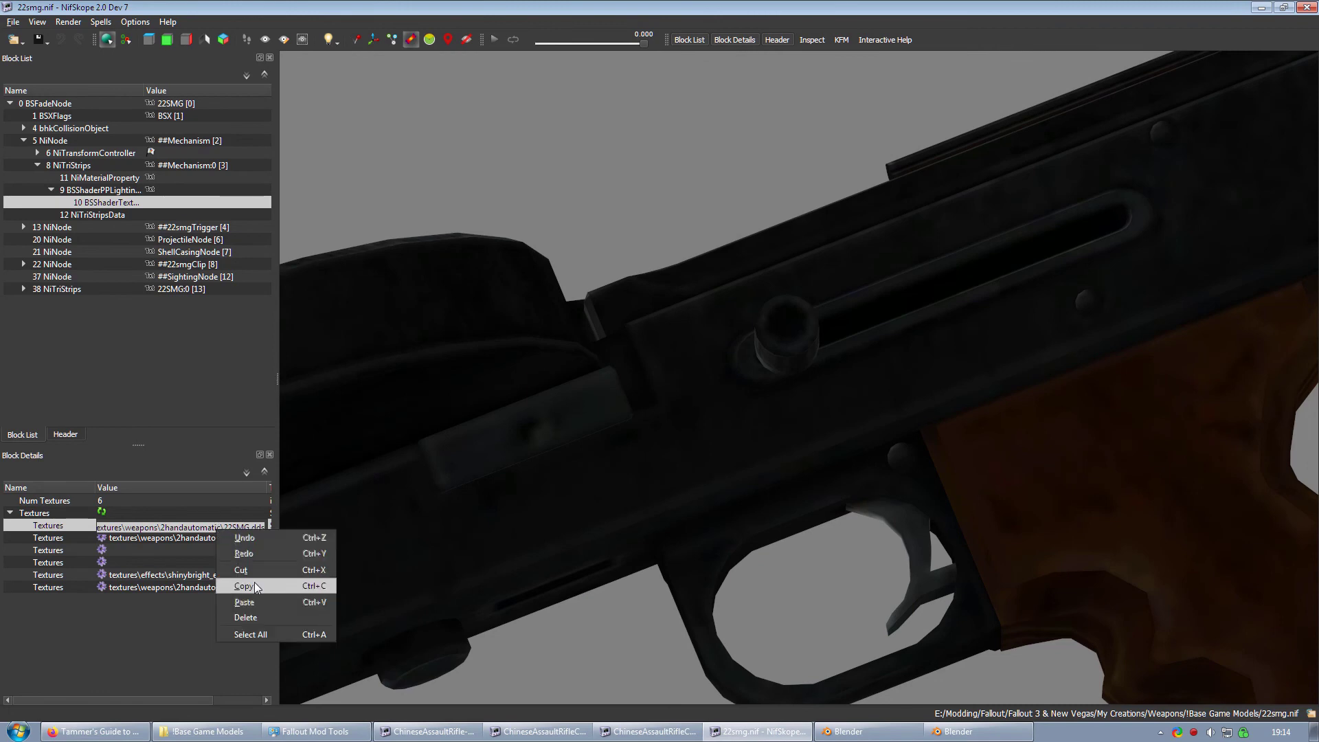
left_click(309, 575)
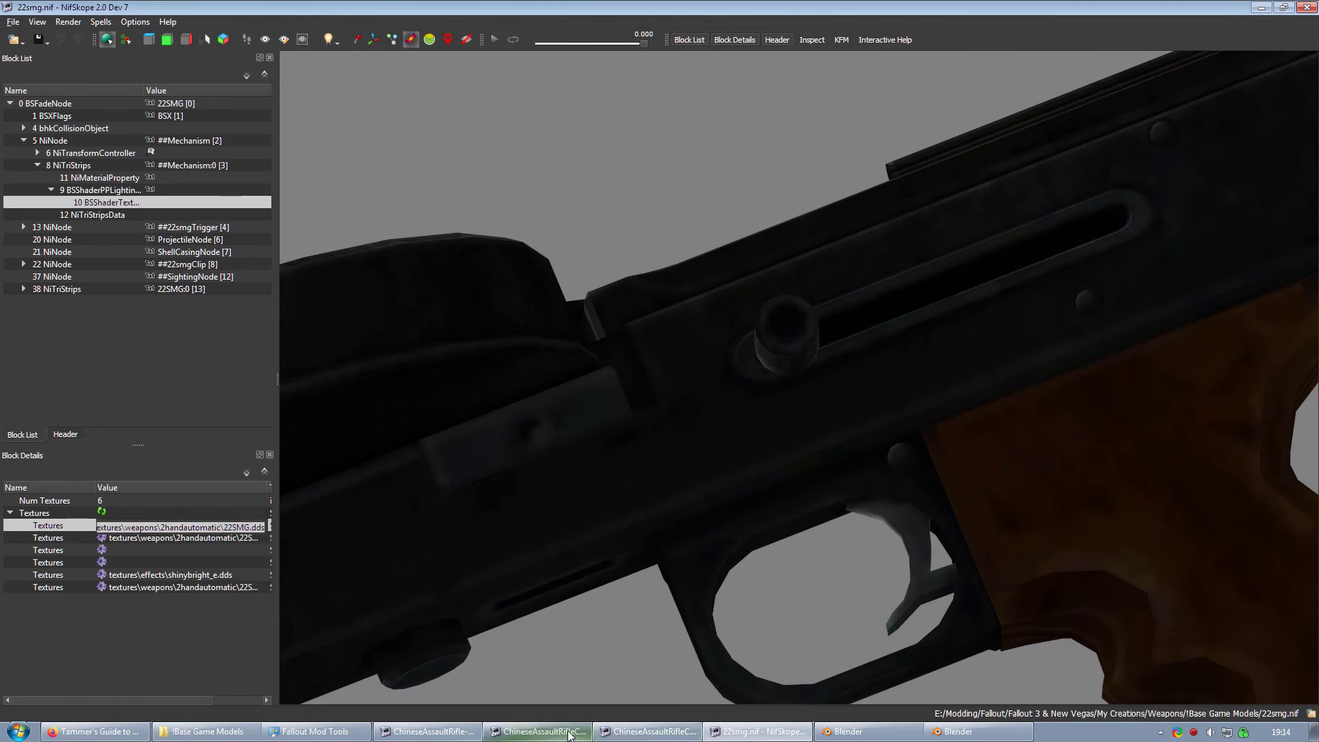
- Switch through the ChargingHandleFix file to ChineseAssaultRifle-Fixed.nif
left_click(543, 732)
left_click(534, 352)
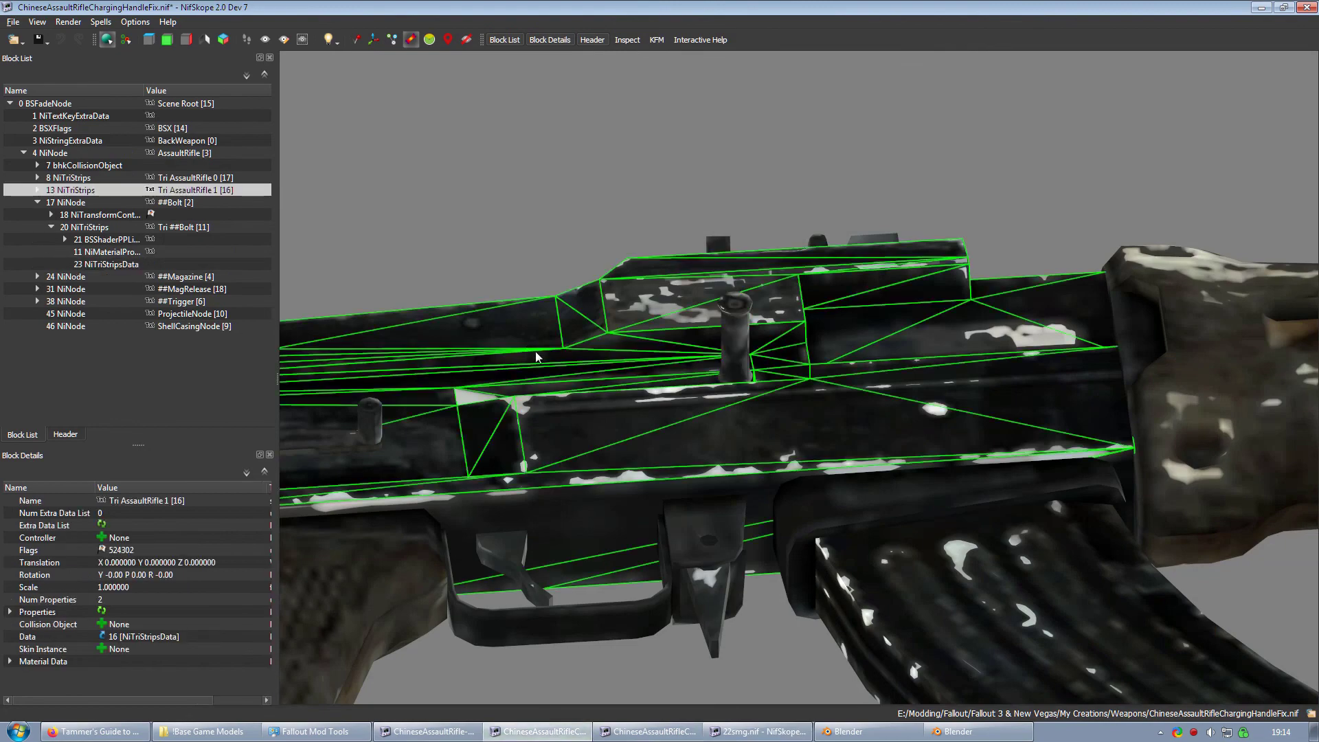
left_click_drag(535, 352, 461, 667)
left_click(422, 731)
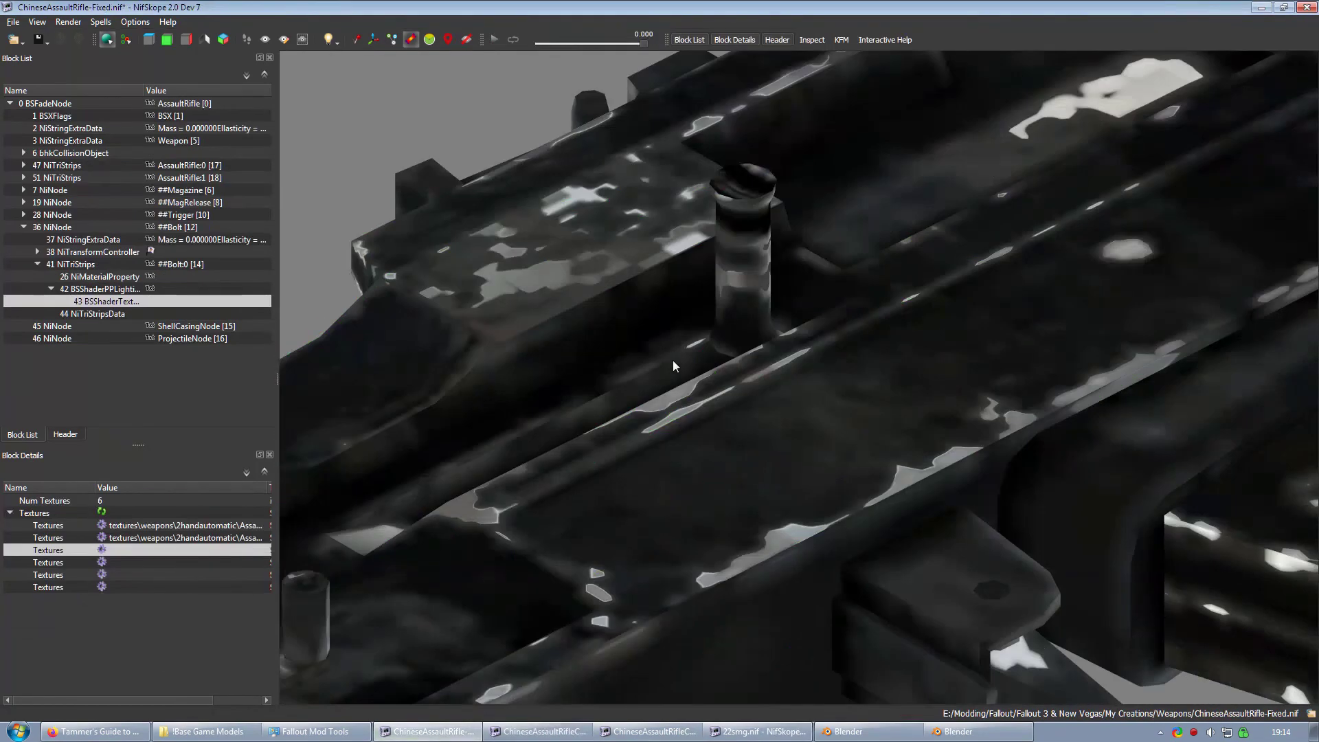
- Close both ChargingHandleFix files without saving their changes
left_click(544, 731)
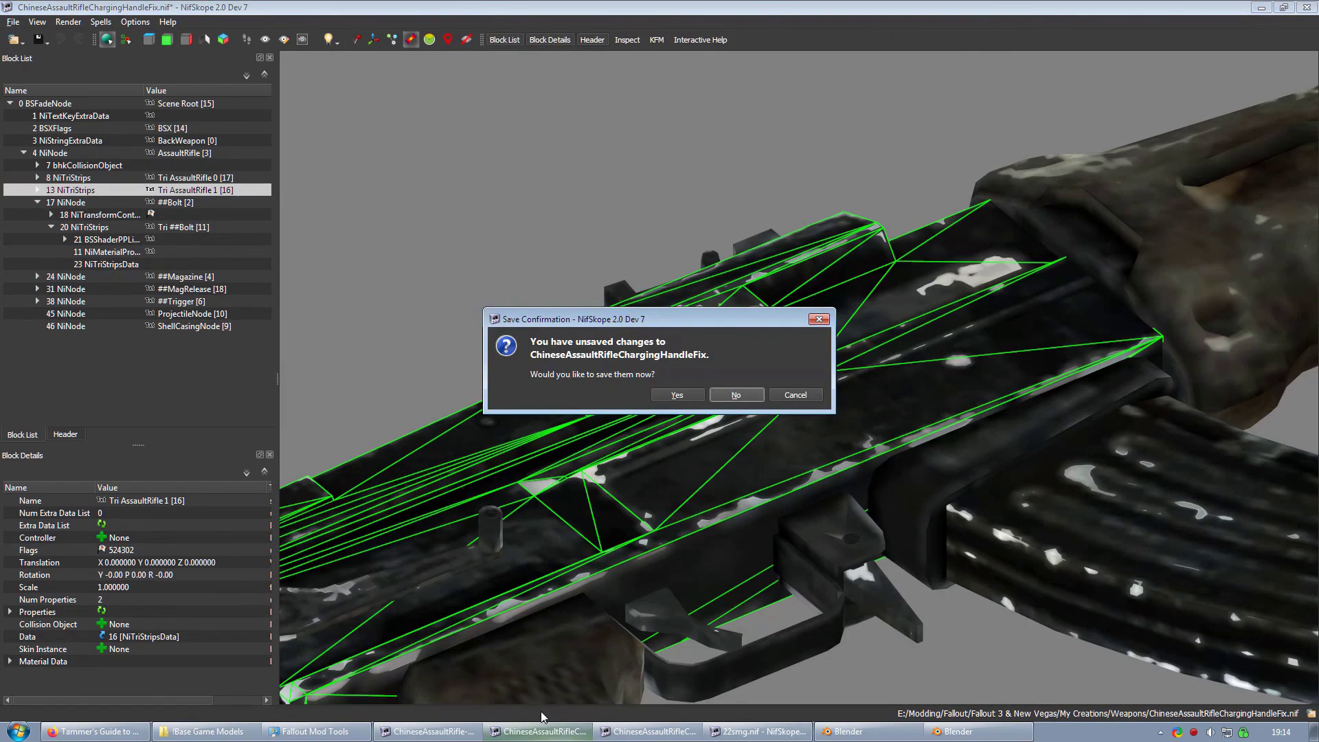
left_click(736, 393)
left_click(546, 732)
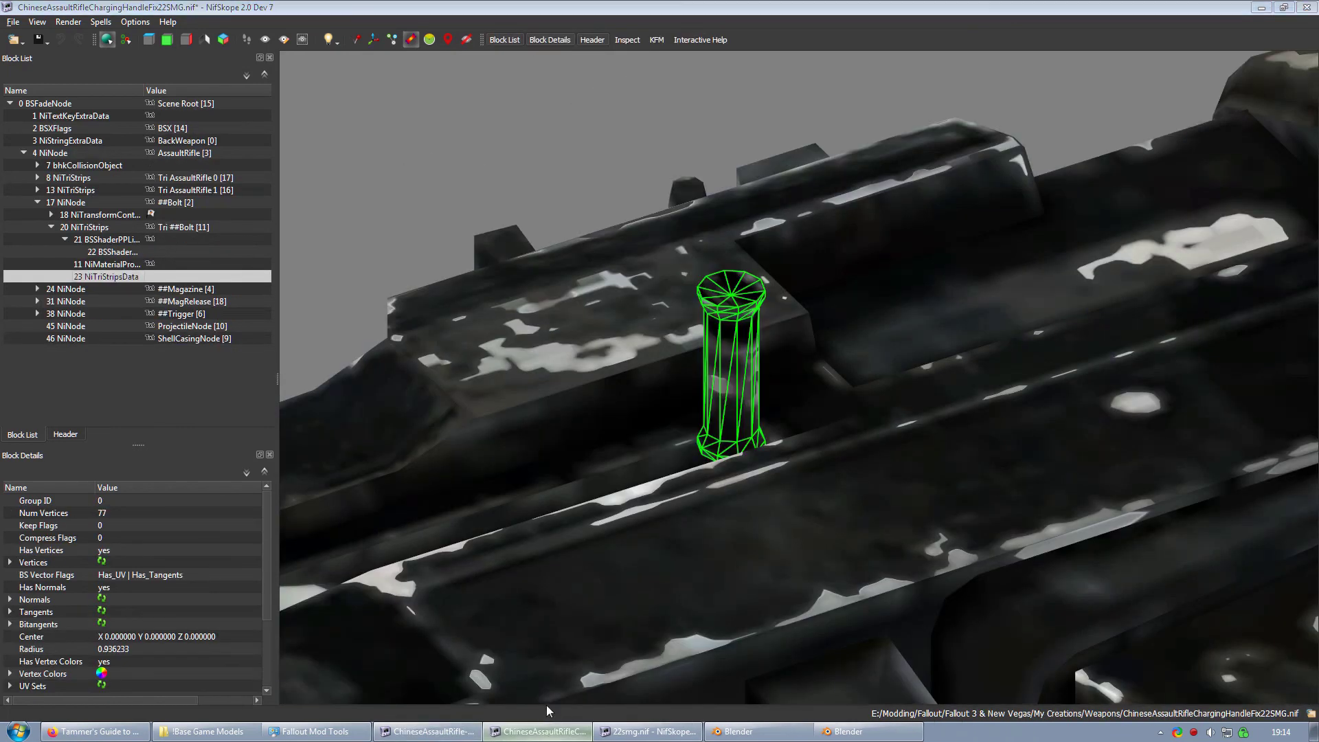
middle_click(491, 729)
key("n")
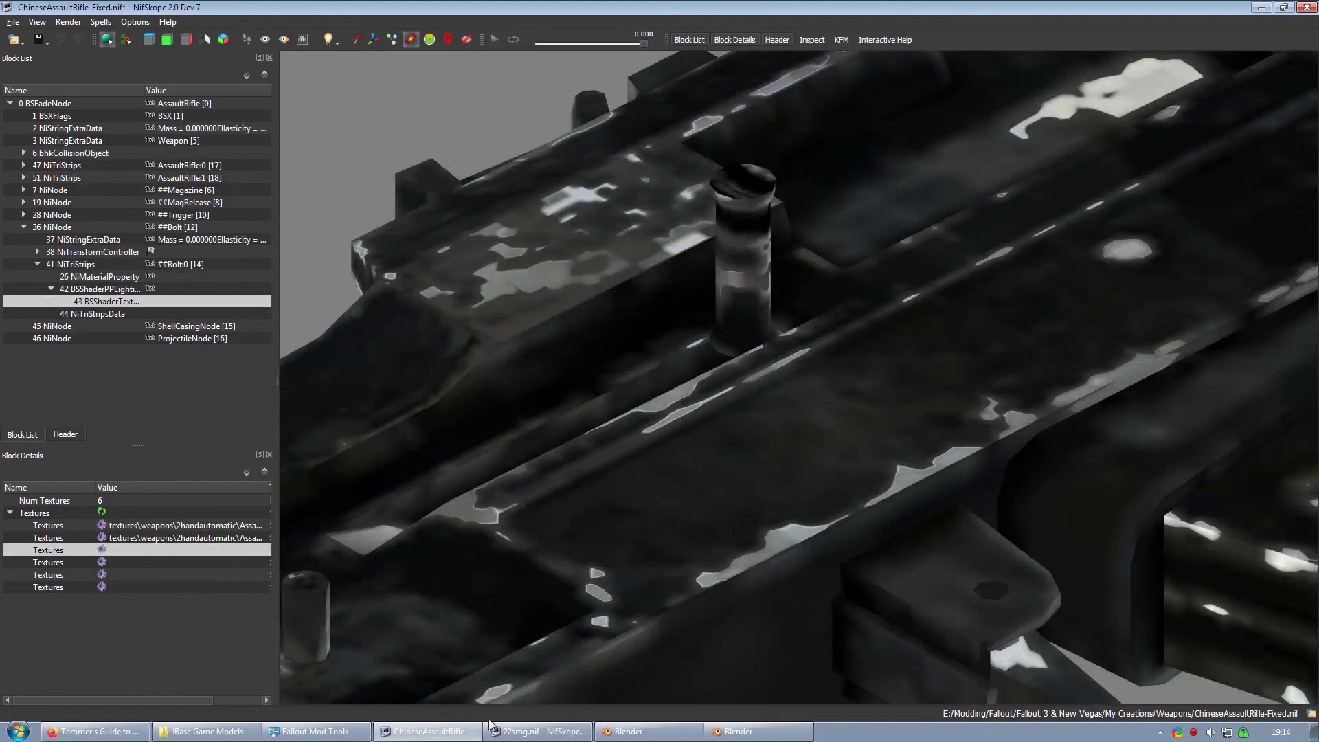
left_click(491, 730)
key("alt+Tab")
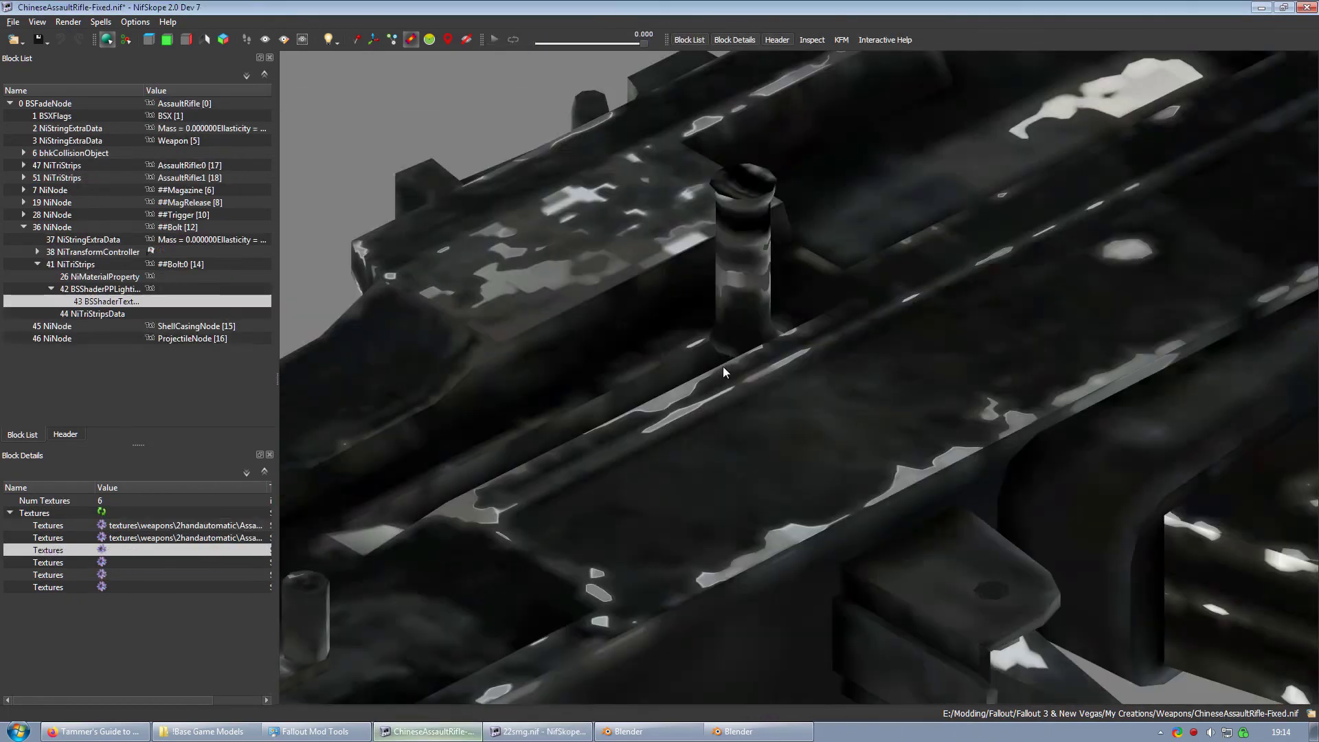
- Replace the bolt's first texture path AssaultRifle01.dds with the copied 22SMG.dds path
left_click(728, 297)
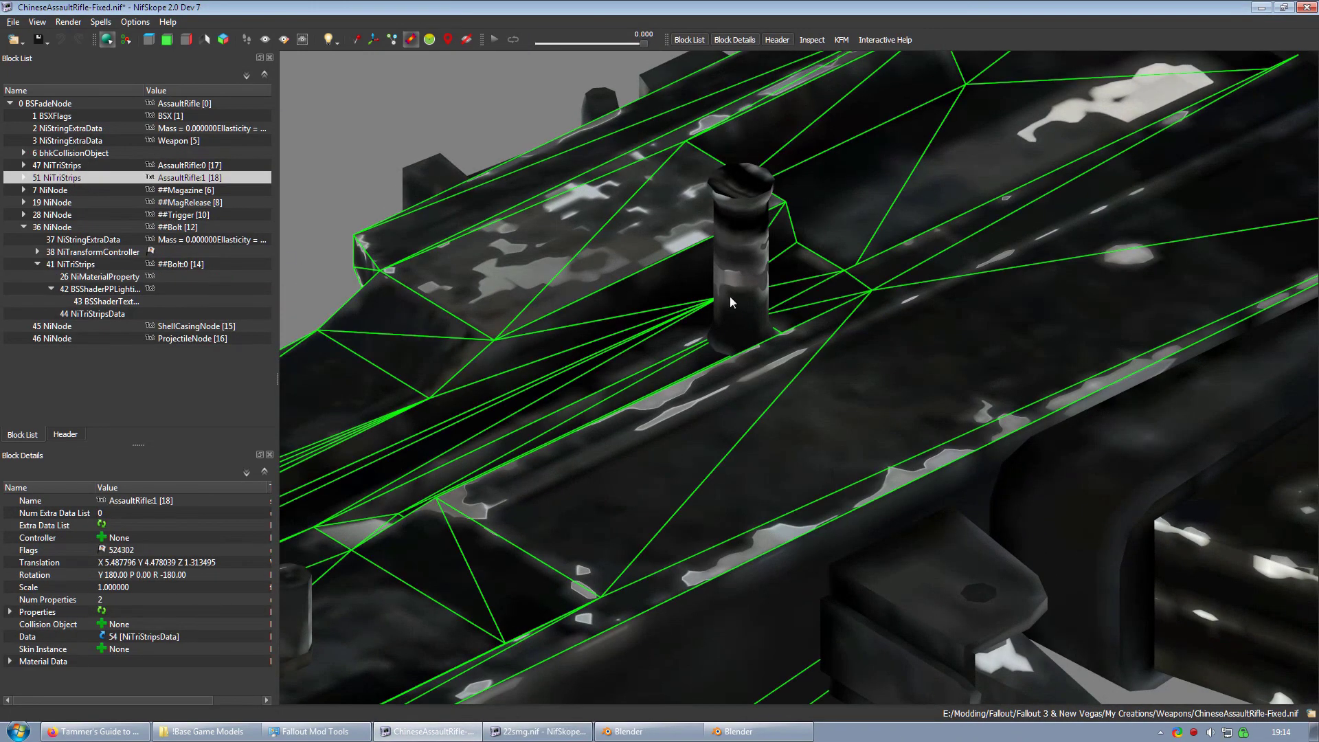
left_click(731, 302)
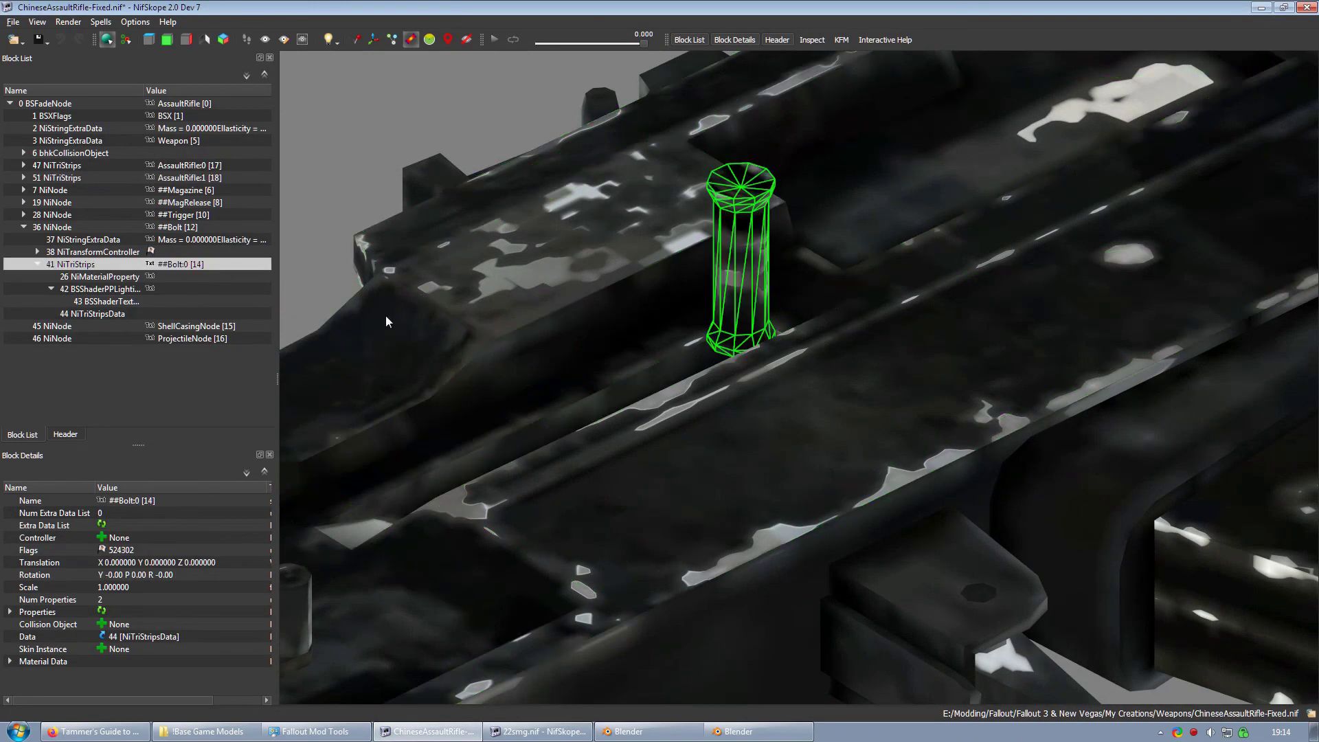
left_click(96, 302)
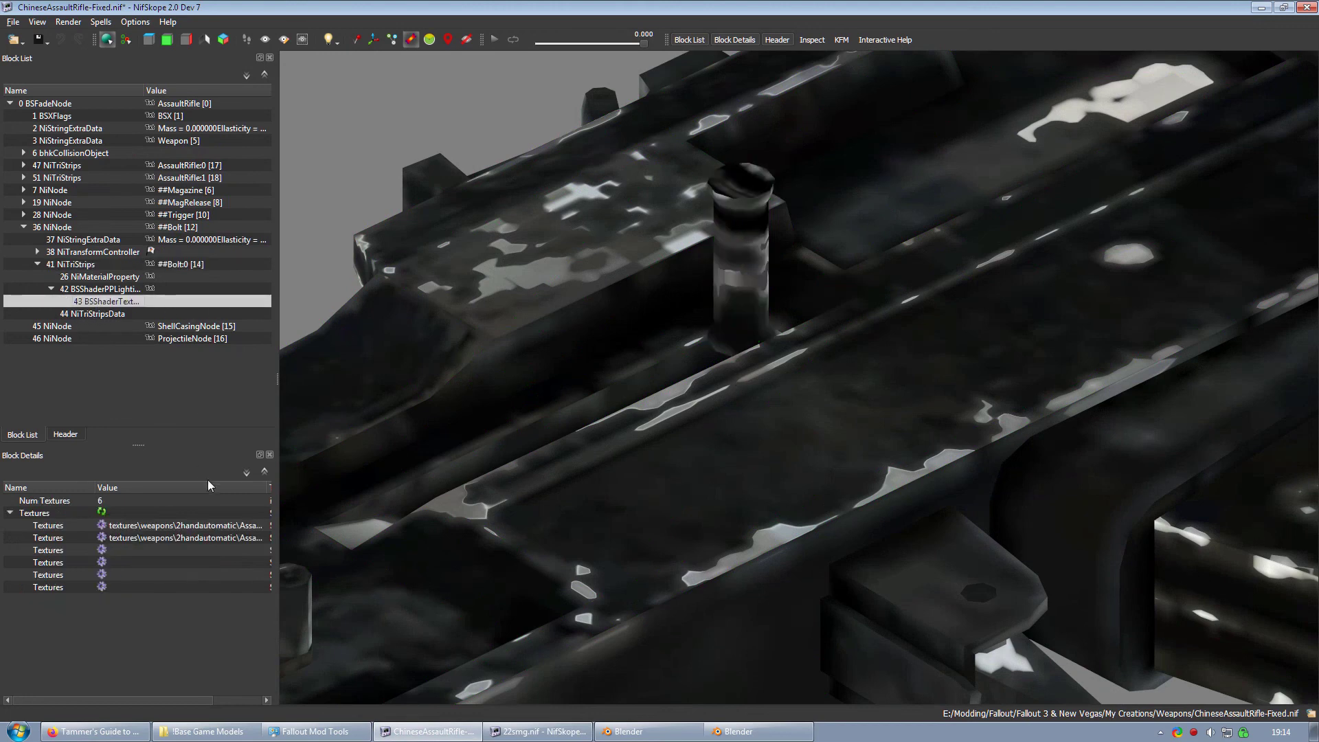
double_click(204, 525)
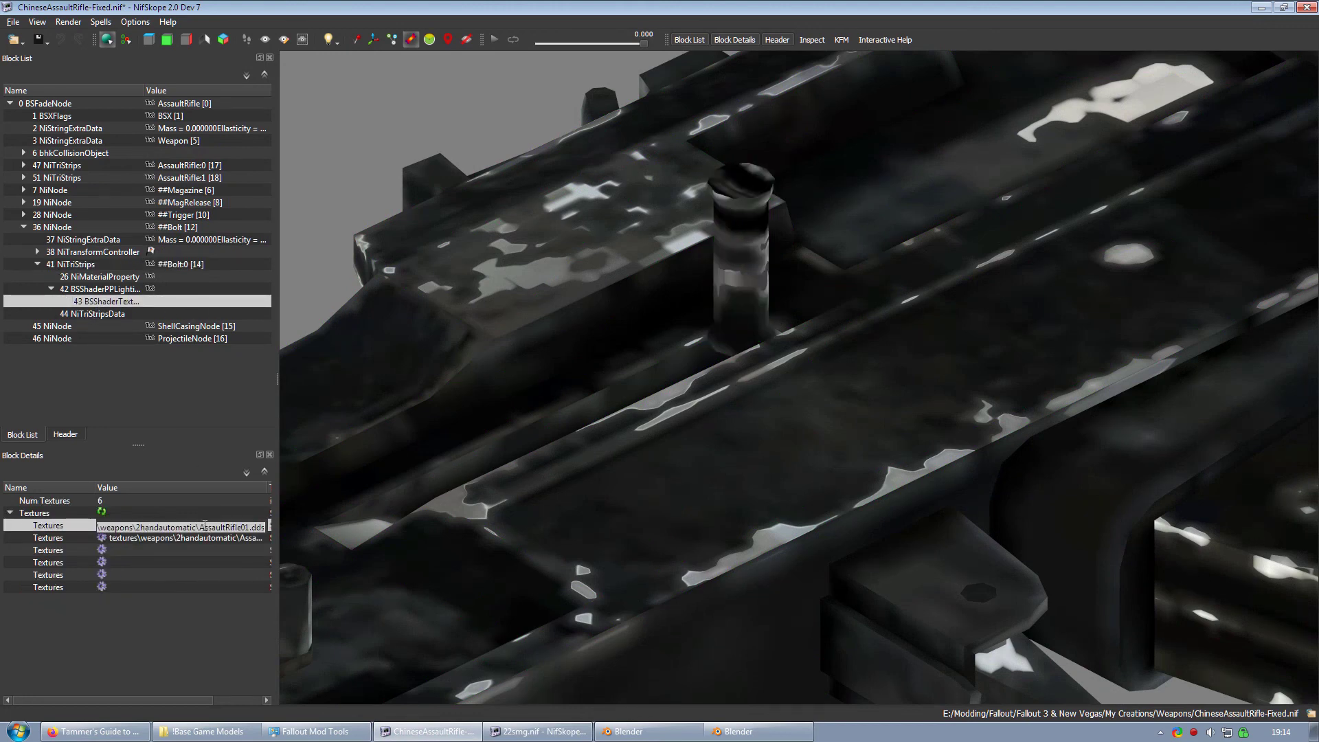
key("BackSpace")
right_click(205, 527)
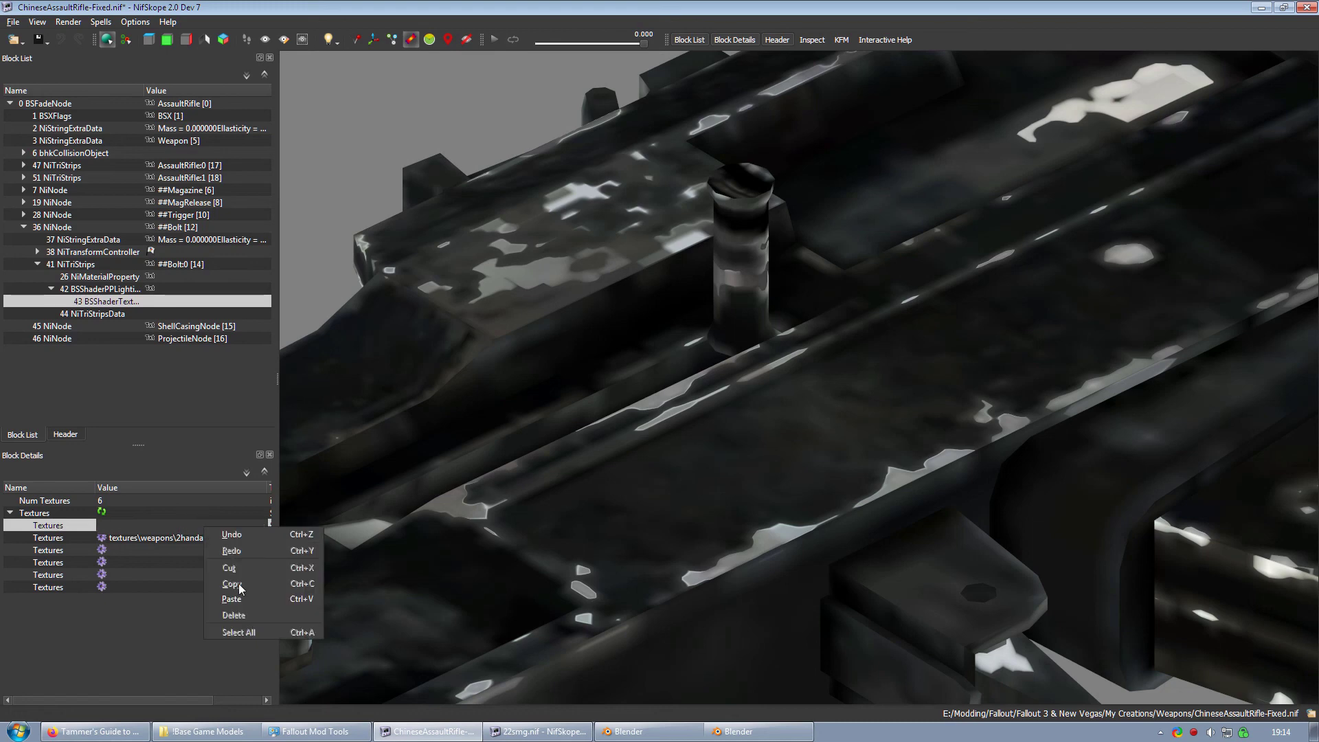
left_click(240, 596)
left_click(217, 562)
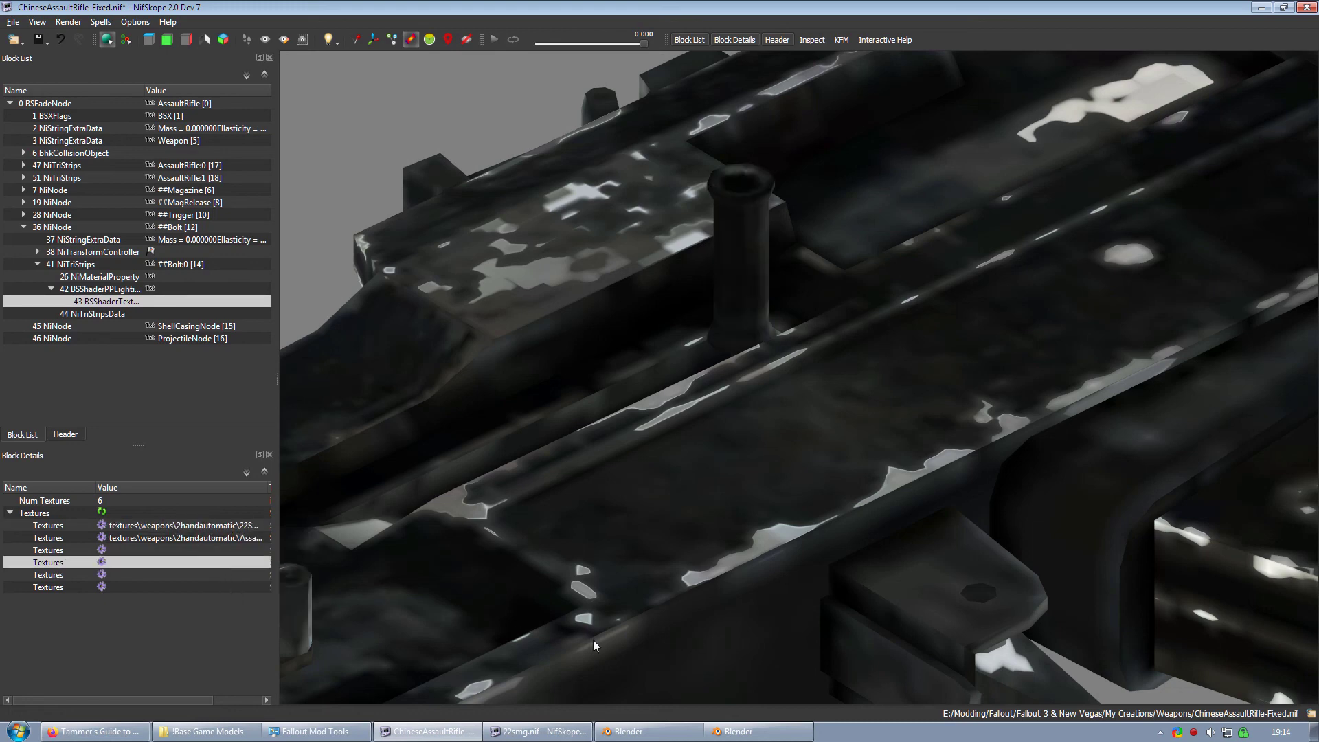
- Copy the second 22SMG texture path from 22smg.nif and paste it over AssaultRifle01_n.dds
left_click(555, 733)
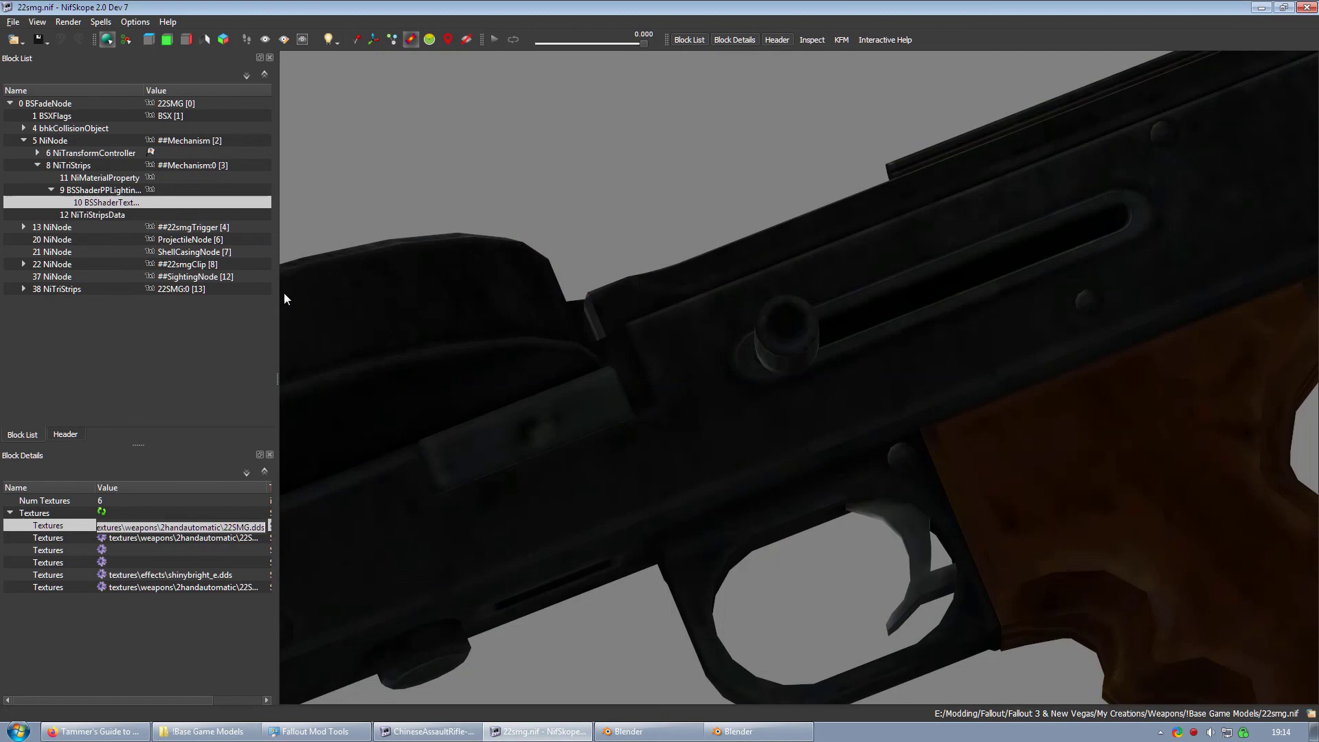
double_click(221, 541)
right_click(224, 540)
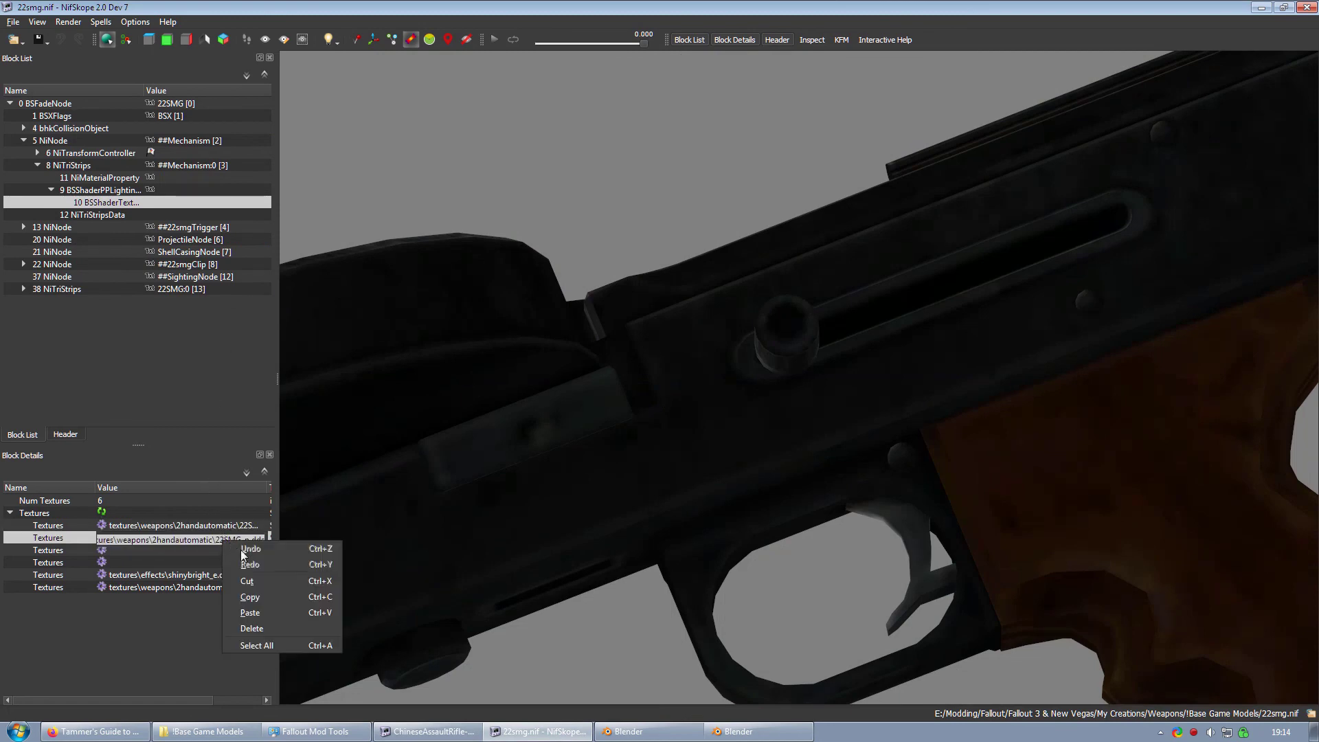
left_click(260, 596)
left_click(430, 732)
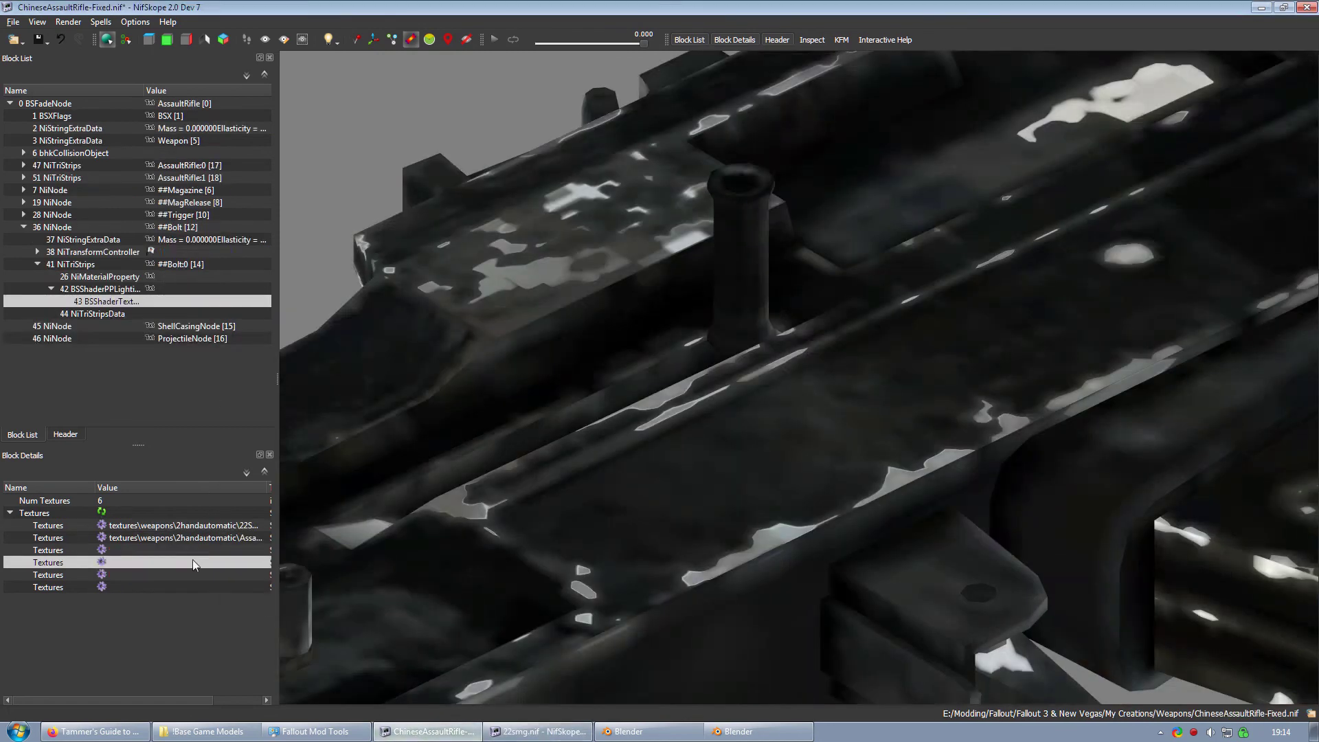
double_click(188, 537)
key("BackSpace")
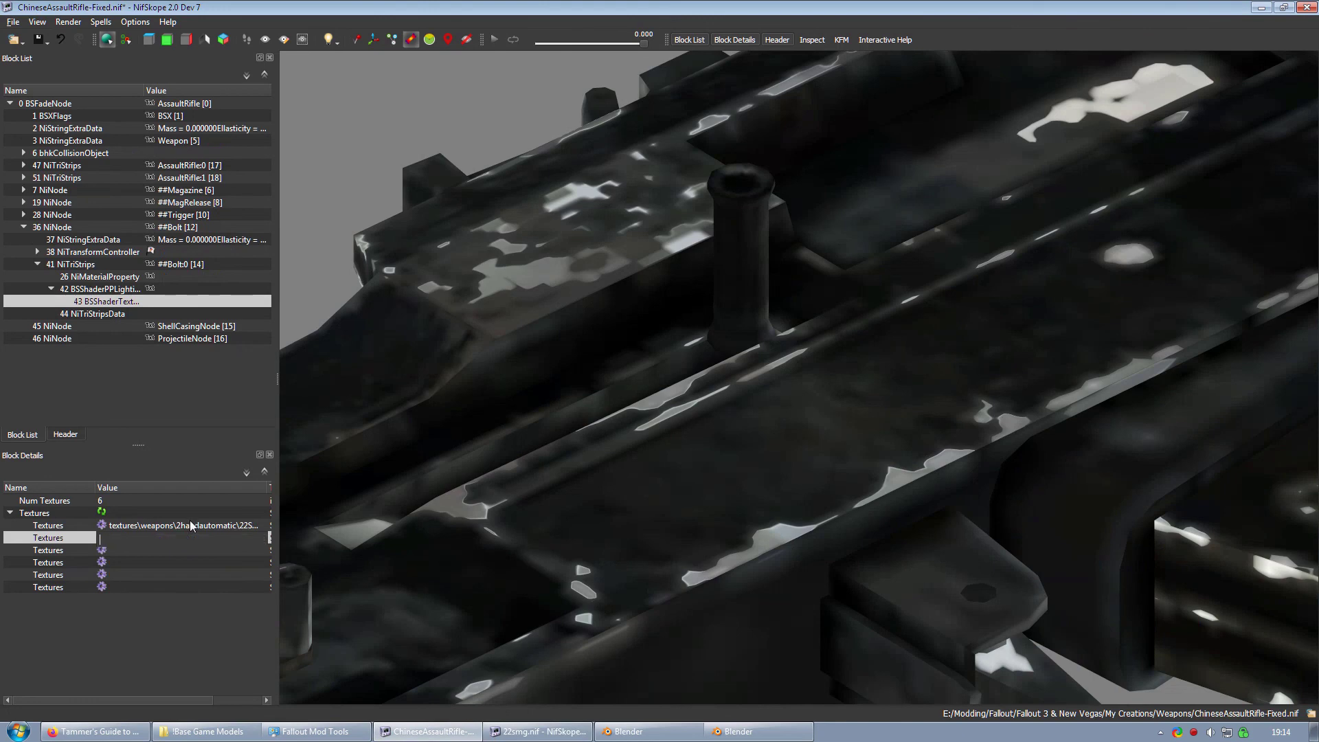
right_click(179, 540)
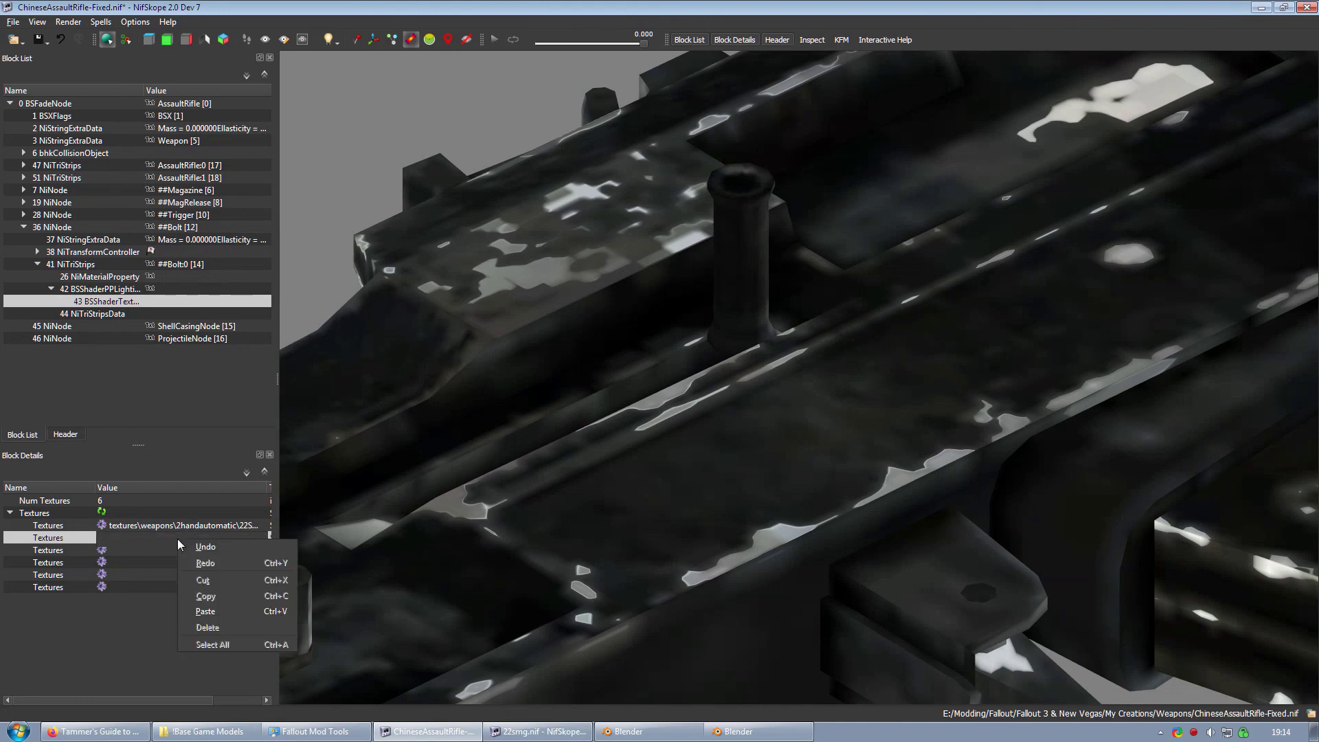
left_click(220, 611)
left_click(221, 577)
left_click_drag(444, 492, 774, 327)
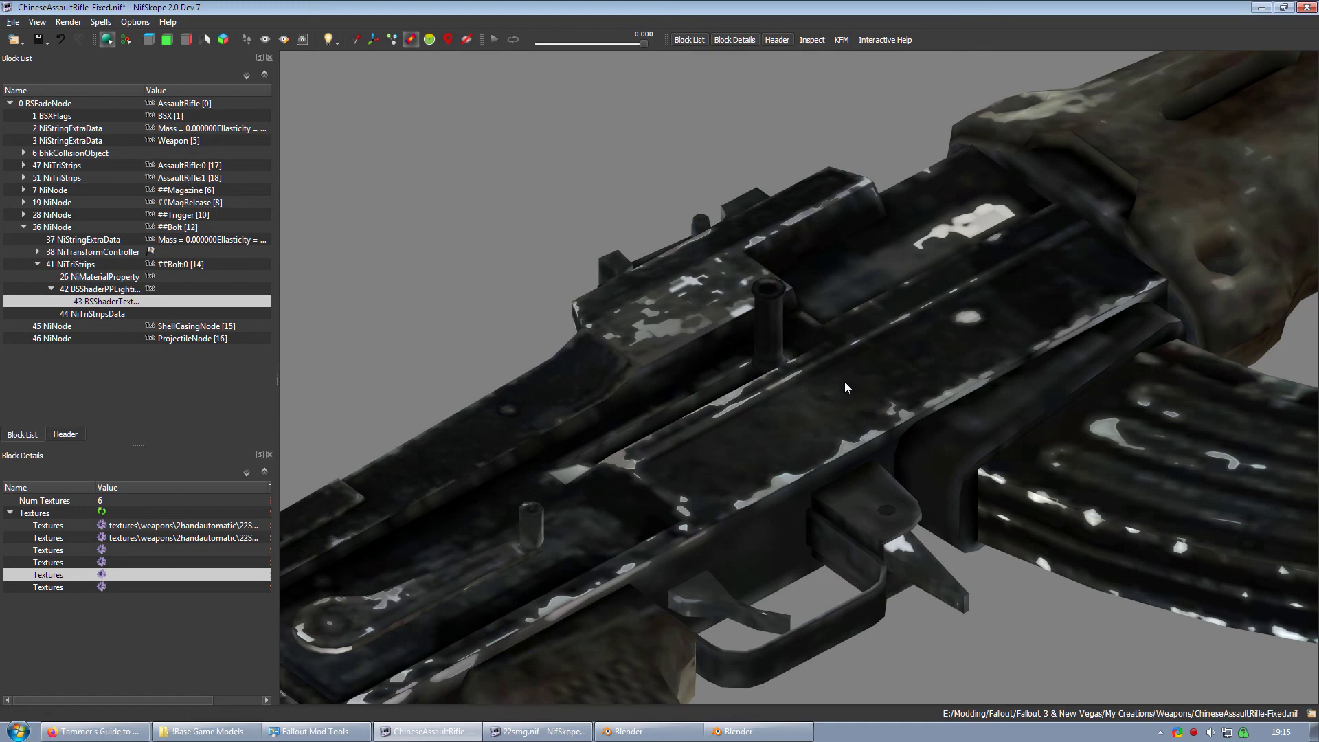
scroll(845, 383, "down", 1)
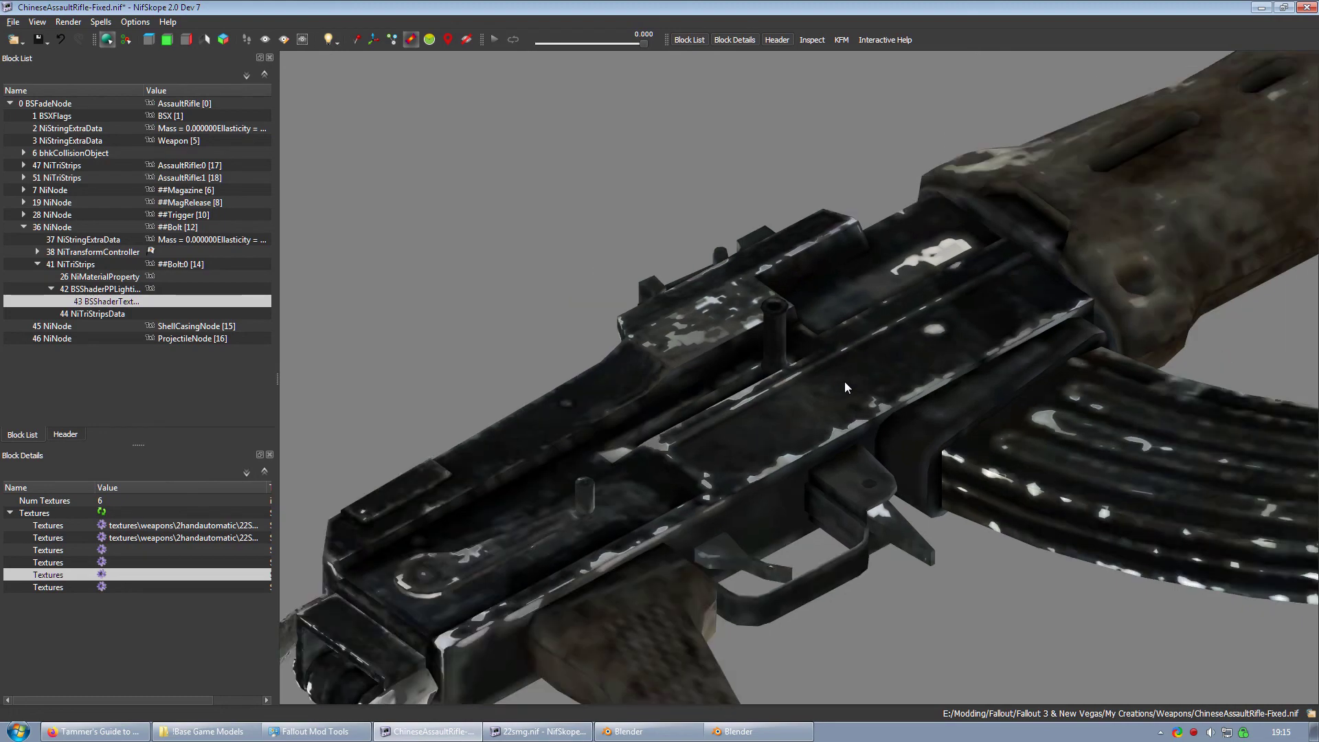
scroll(844, 379, "up", 4)
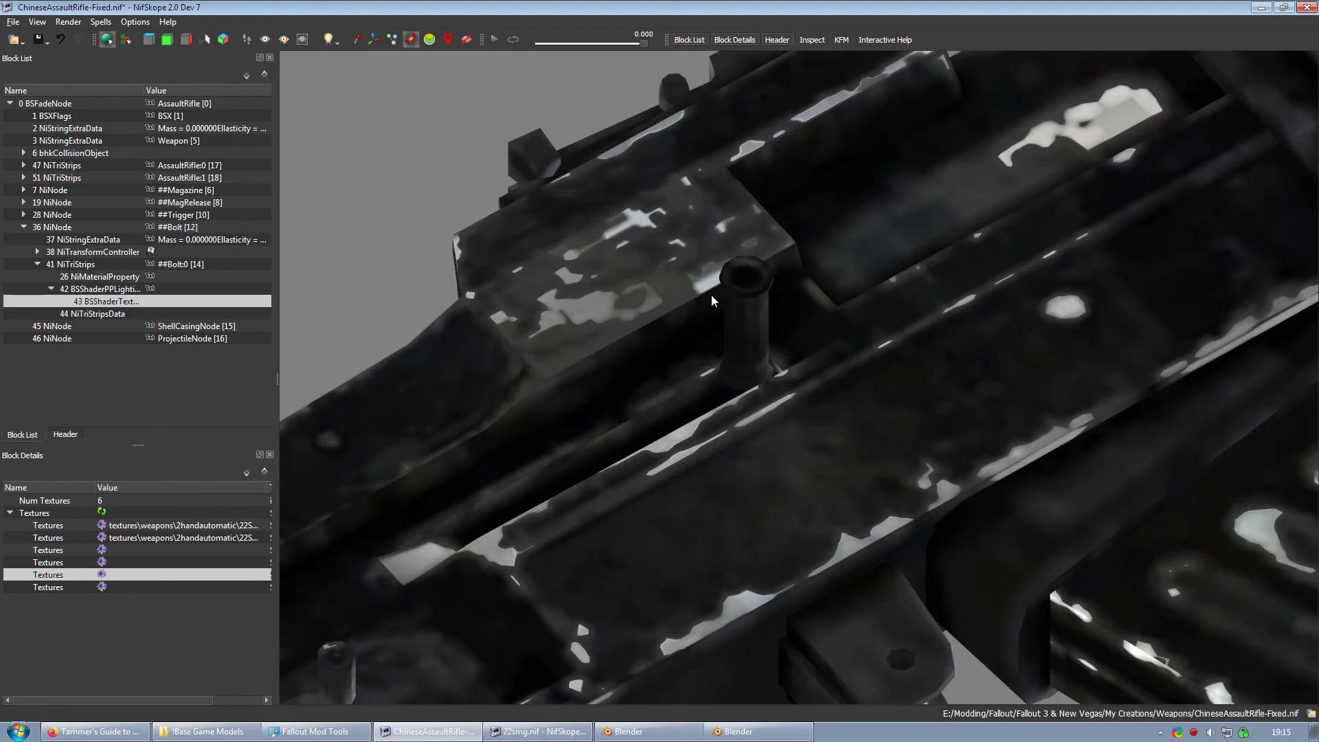
scroll(474, 553, "down", 2)
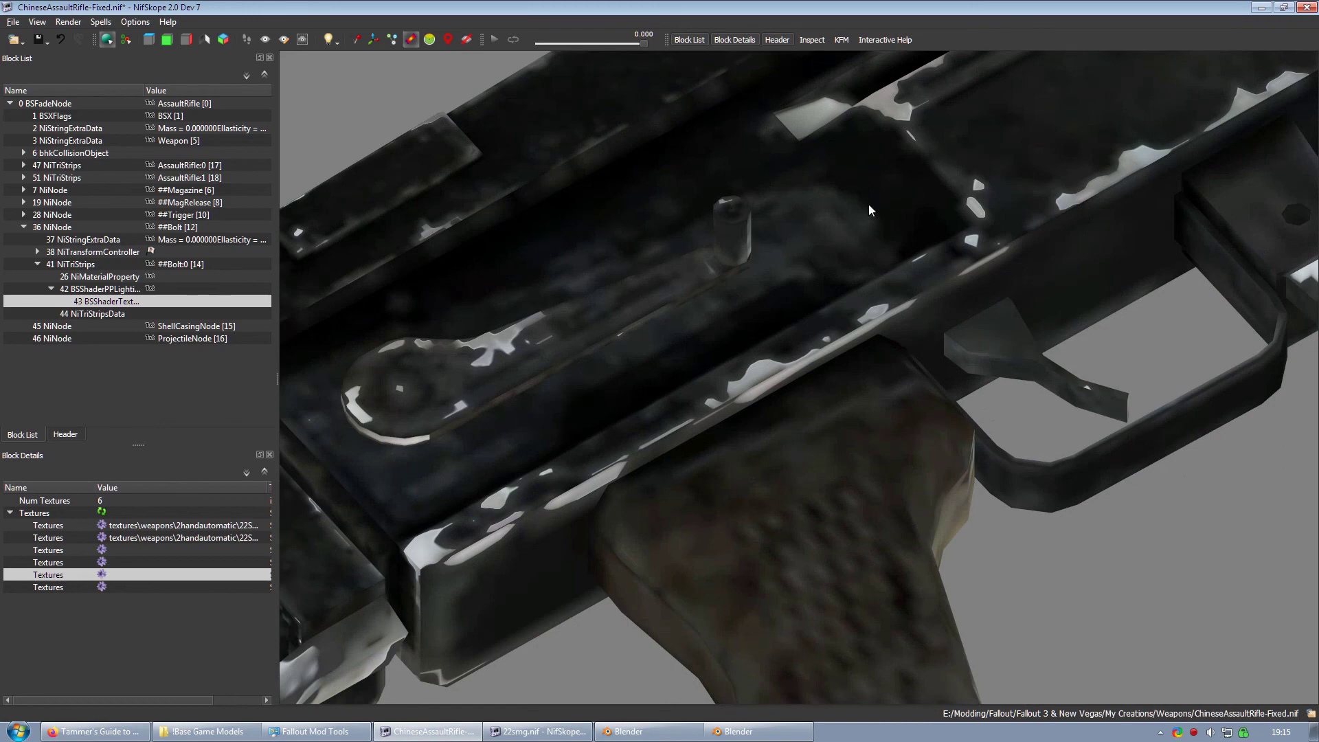
scroll(886, 193, "up", 1)
left_click_drag(901, 183, 795, 314)
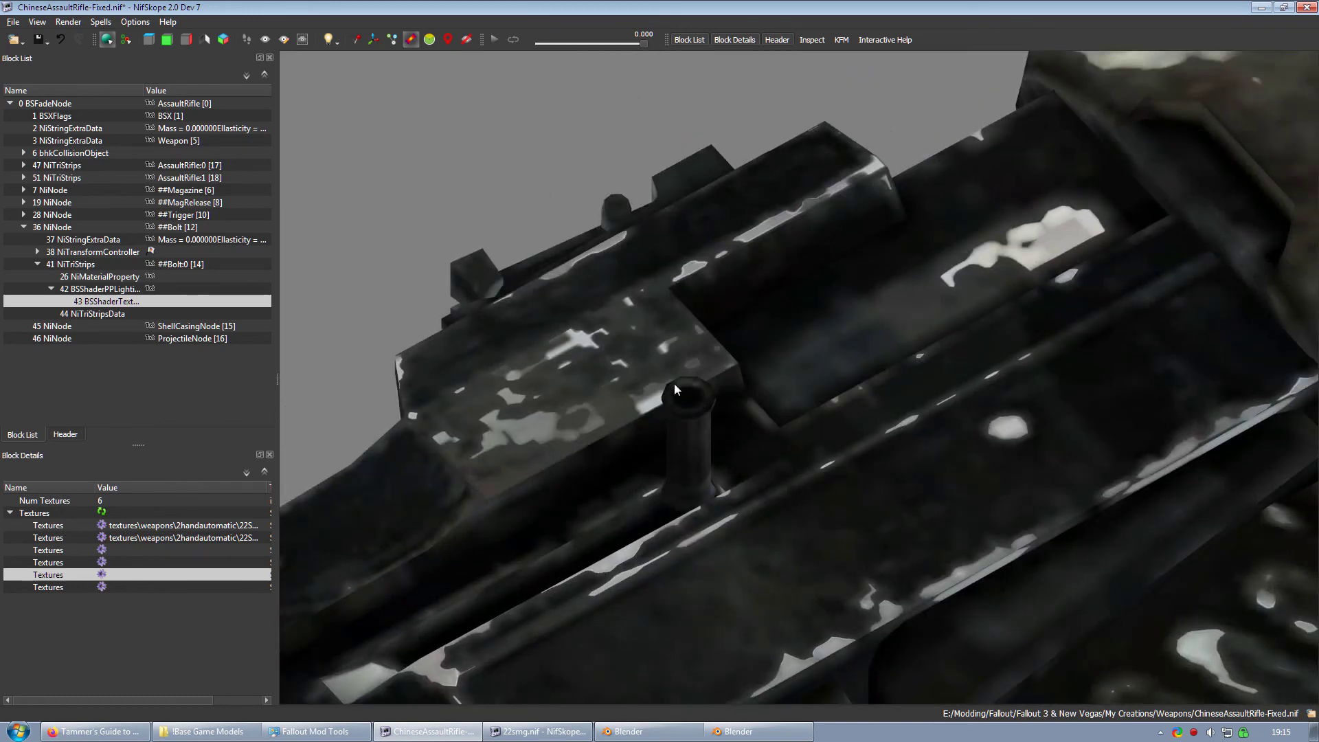
left_click_drag(675, 393, 807, 449)
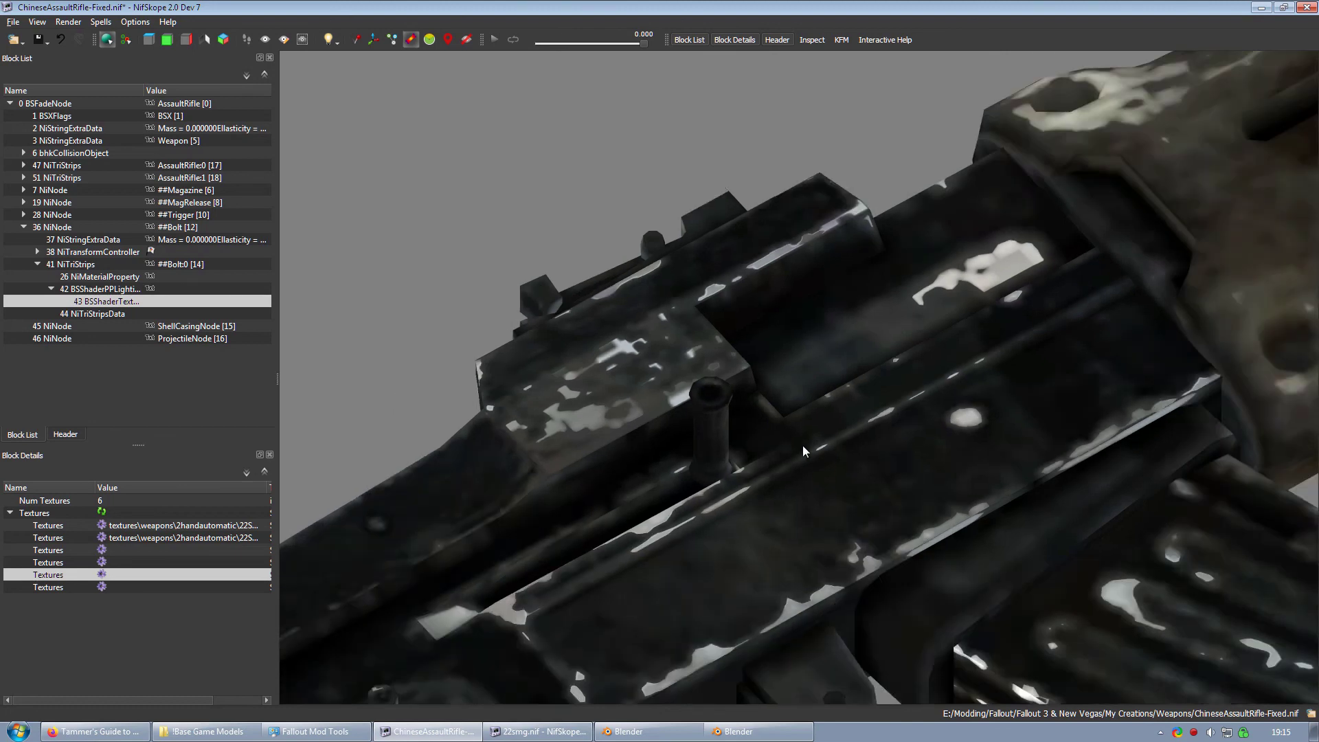